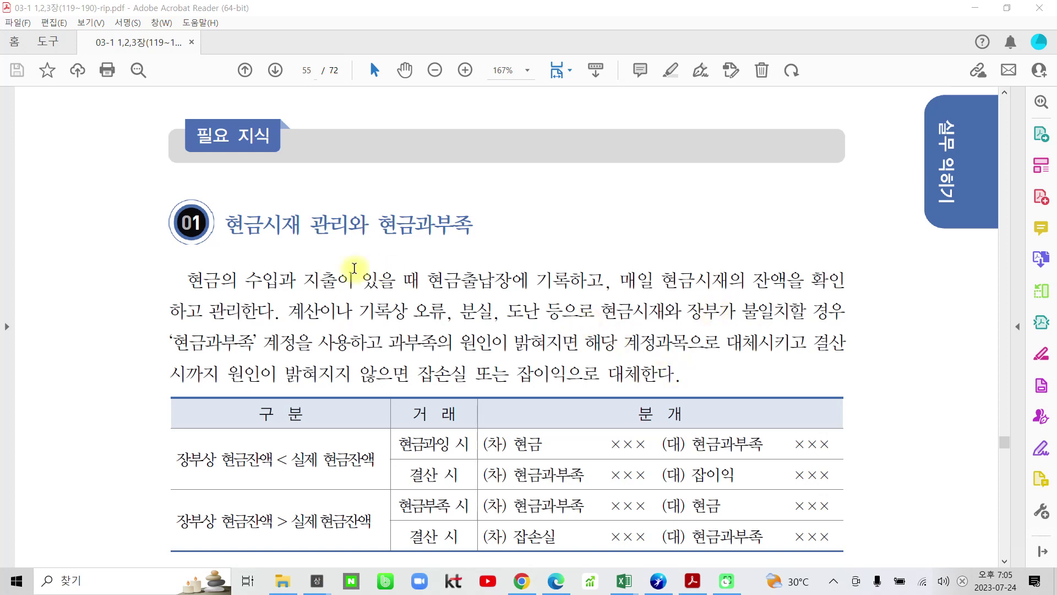
- Review the learning objectives on page 55, and highlight "현금시재 관리와" in the heading of section 01
{"action": "left_click", "coordinate": [223, 226]}
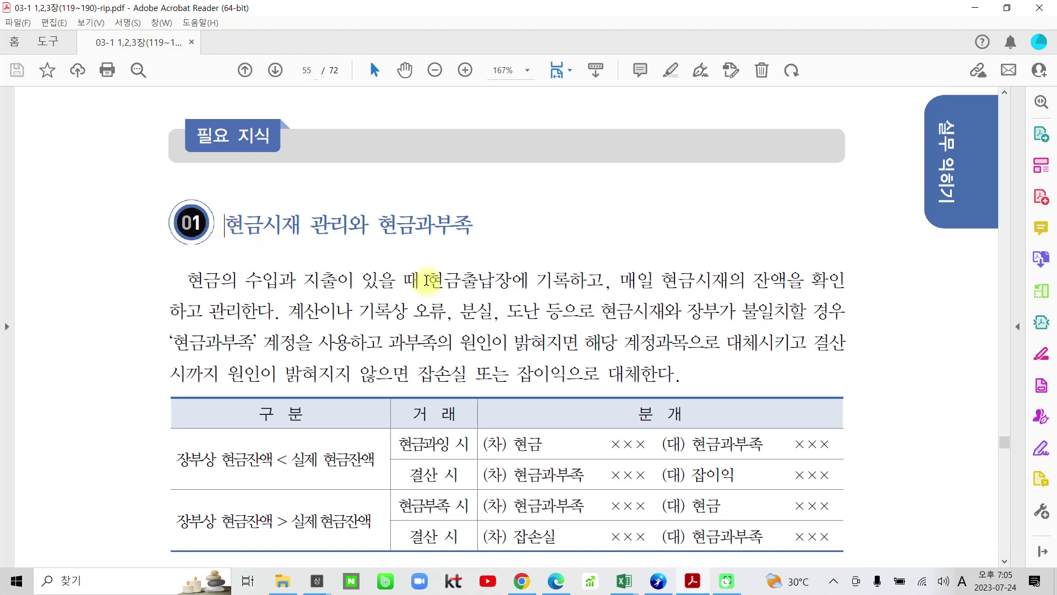
{"action": "scroll", "coordinate": [428, 277], "scroll_direction": "up", "scroll_amount": 2}
{"action": "scroll", "coordinate": [435, 318], "scroll_direction": "up", "scroll_amount": 4}
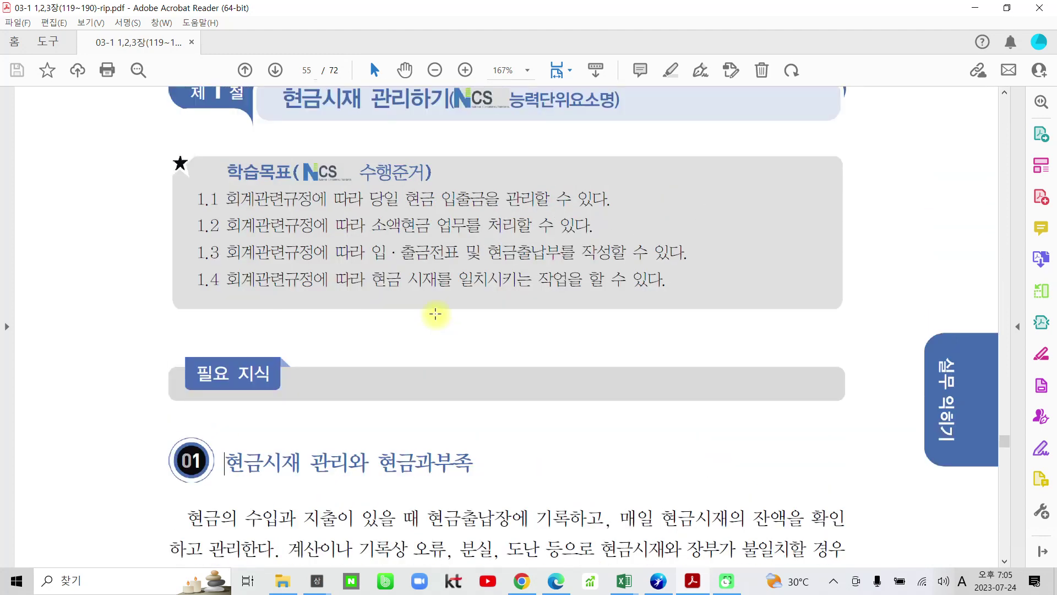
{"action": "scroll", "coordinate": [435, 314], "scroll_direction": "up", "scroll_amount": 1}
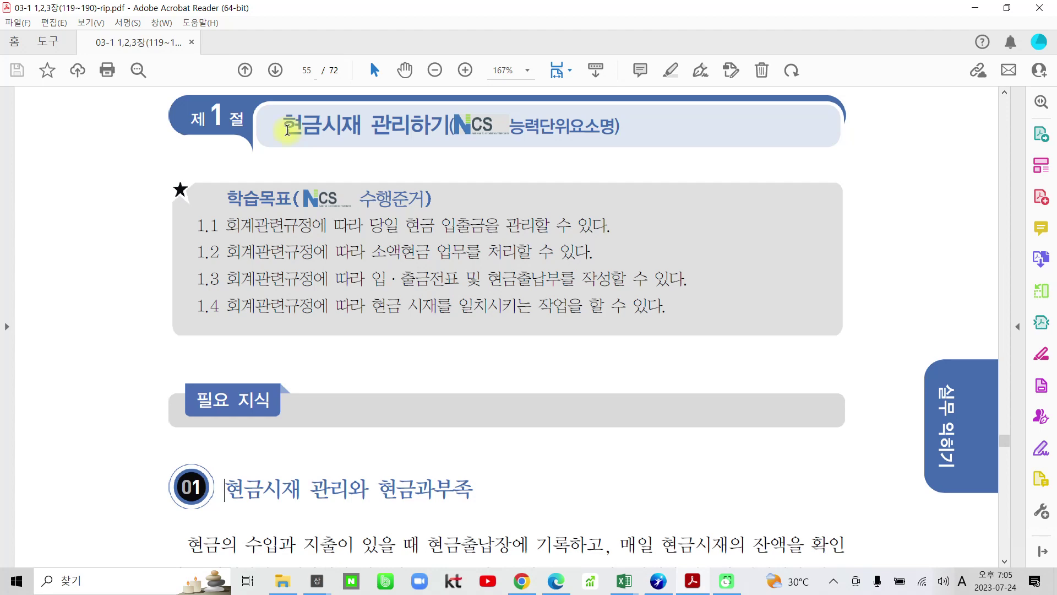
{"action": "scroll", "coordinate": [282, 353], "scroll_direction": "down", "scroll_amount": 3}
{"action": "scroll", "coordinate": [250, 350], "scroll_direction": "down", "scroll_amount": 1}
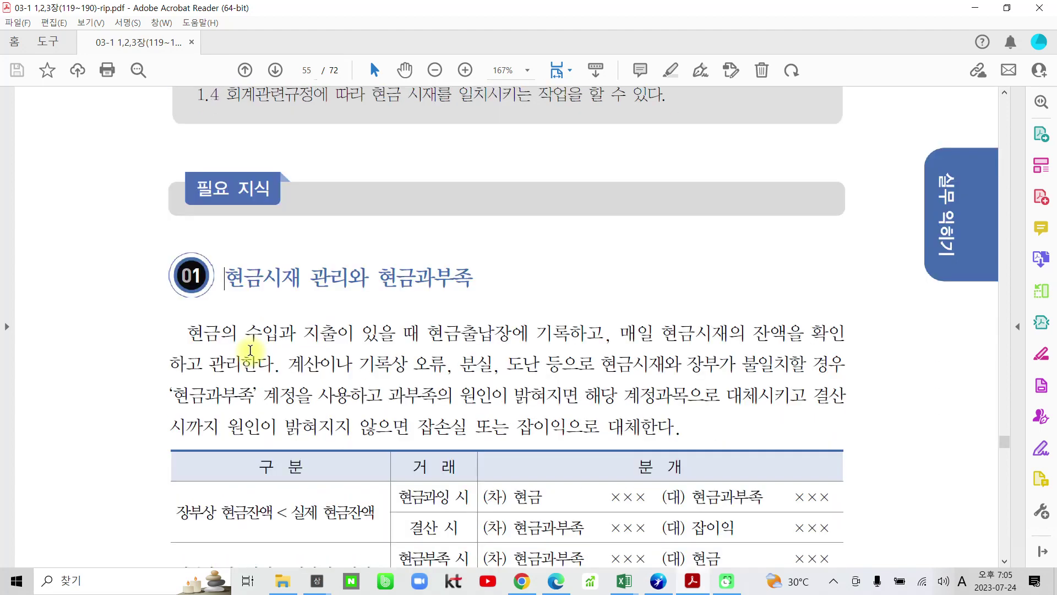
{"action": "left_click_drag", "start_coordinate": [232, 281], "coordinate": [367, 277]}
{"action": "left_click", "coordinate": [361, 227]}
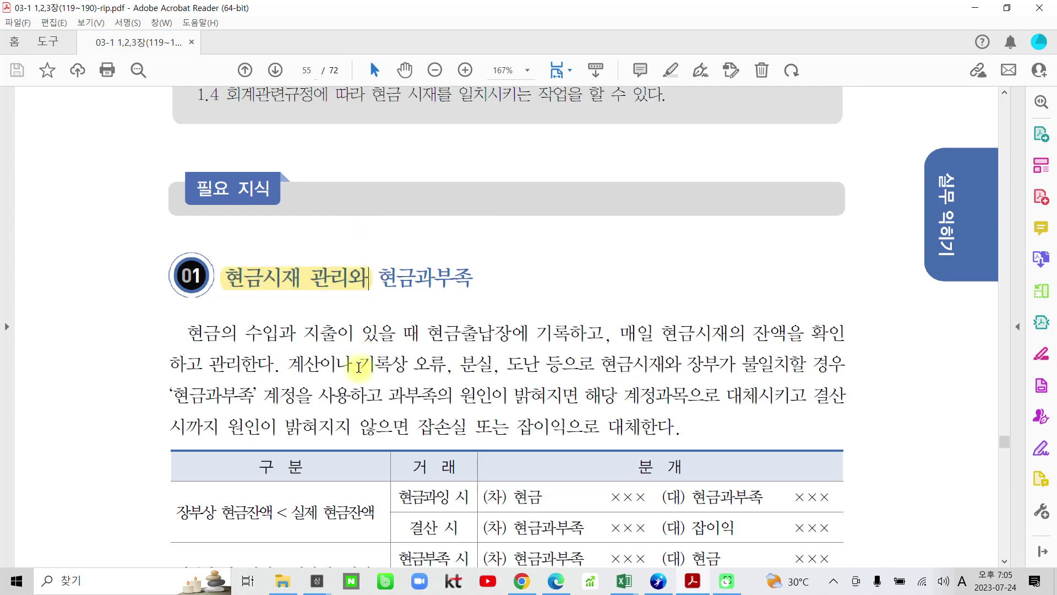
- Highlight "불일치할 경우" and "'현금과부족'" in the paragraph under the section 01 heading
{"action": "scroll", "coordinate": [358, 369], "scroll_direction": "down", "scroll_amount": 1}
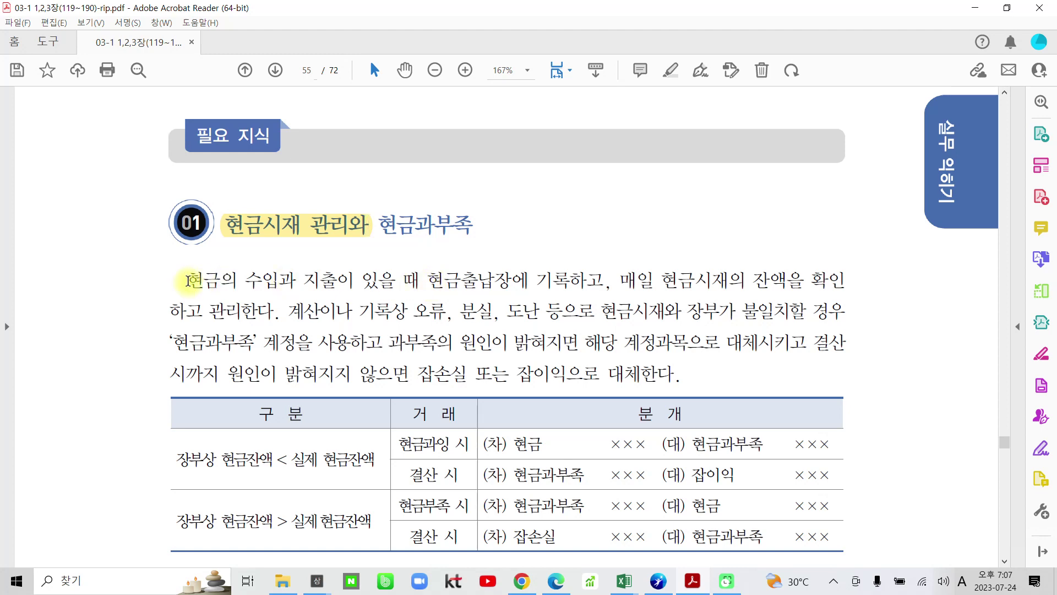
{"action": "left_click", "coordinate": [186, 280]}
{"action": "scroll", "coordinate": [231, 284], "scroll_direction": "down", "scroll_amount": 2}
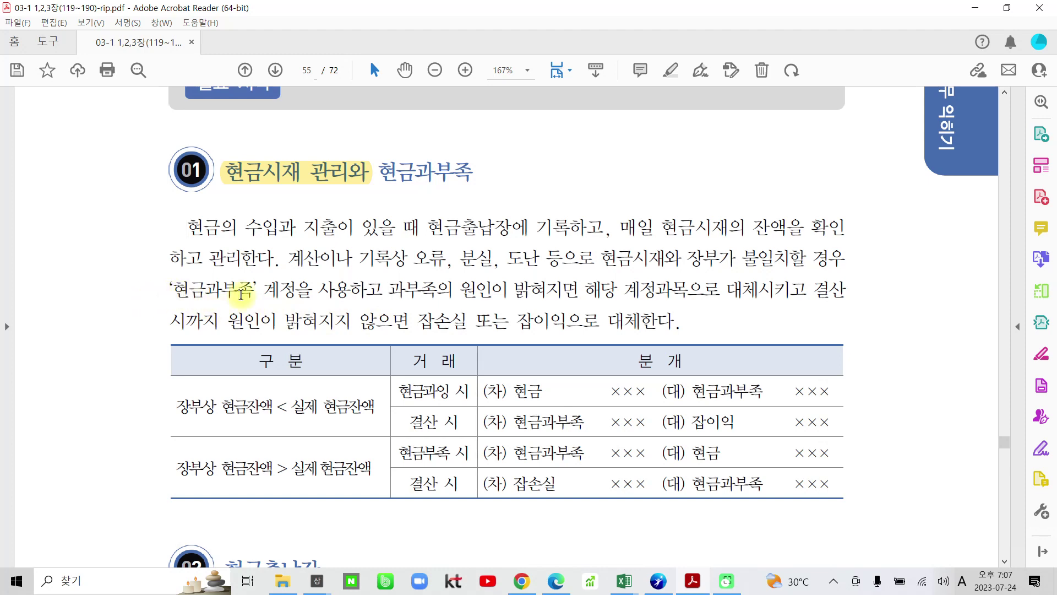
{"action": "left_click_drag", "start_coordinate": [742, 259], "coordinate": [843, 258]}
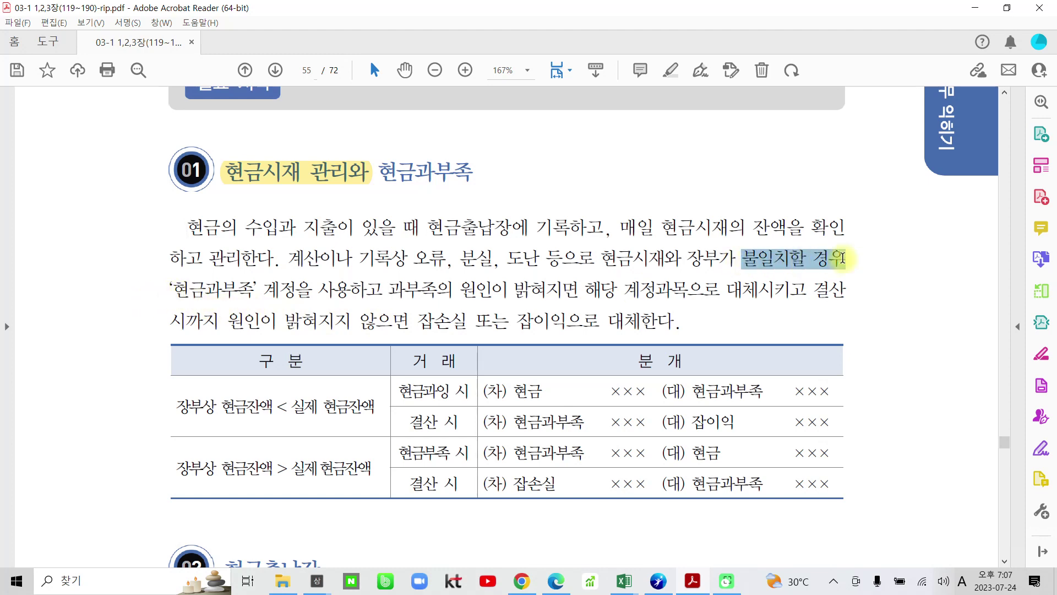
{"action": "left_click", "coordinate": [861, 207]}
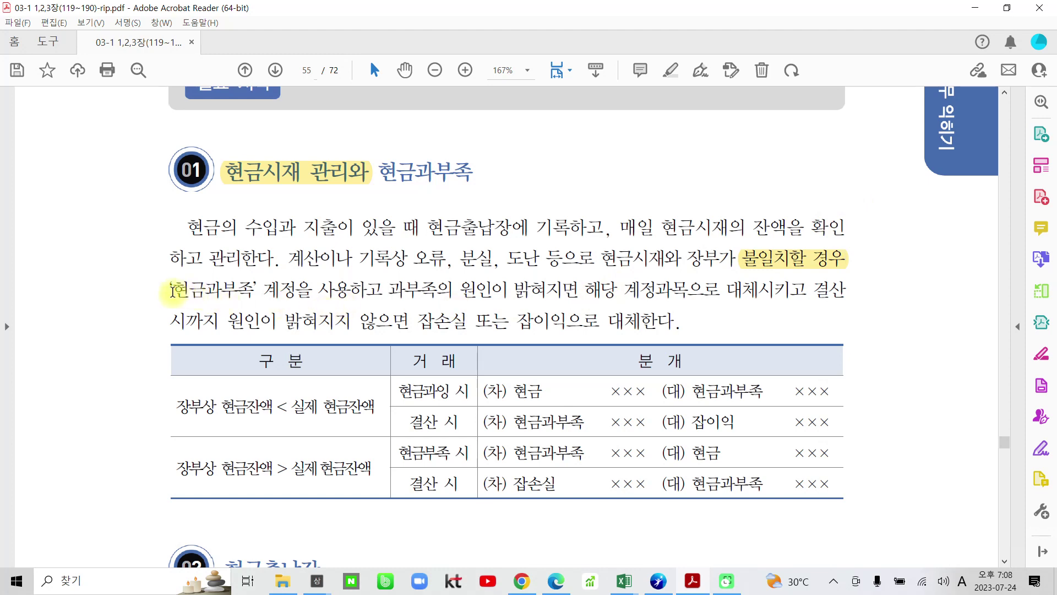
{"action": "left_click_drag", "start_coordinate": [172, 290], "coordinate": [255, 289]}
{"action": "left_click", "coordinate": [273, 240]}
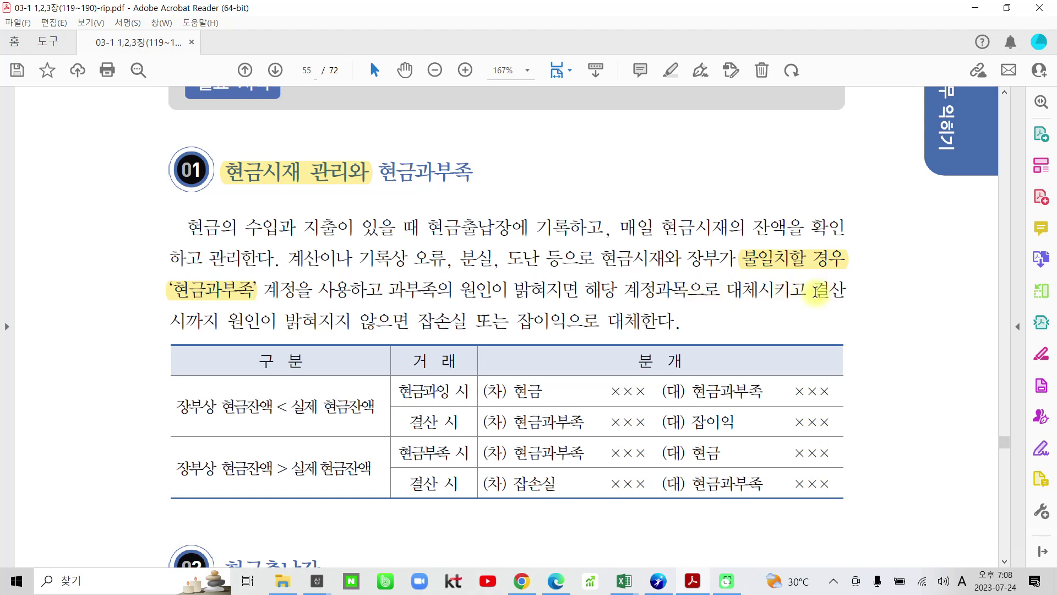
- Highlight "결산시까지 원인이 밝혀지지 않으면" in the section 01 paragraph, leaving the word "잡손실" unmarked
{"action": "left_click_drag", "start_coordinate": [814, 290], "coordinate": [409, 319]}
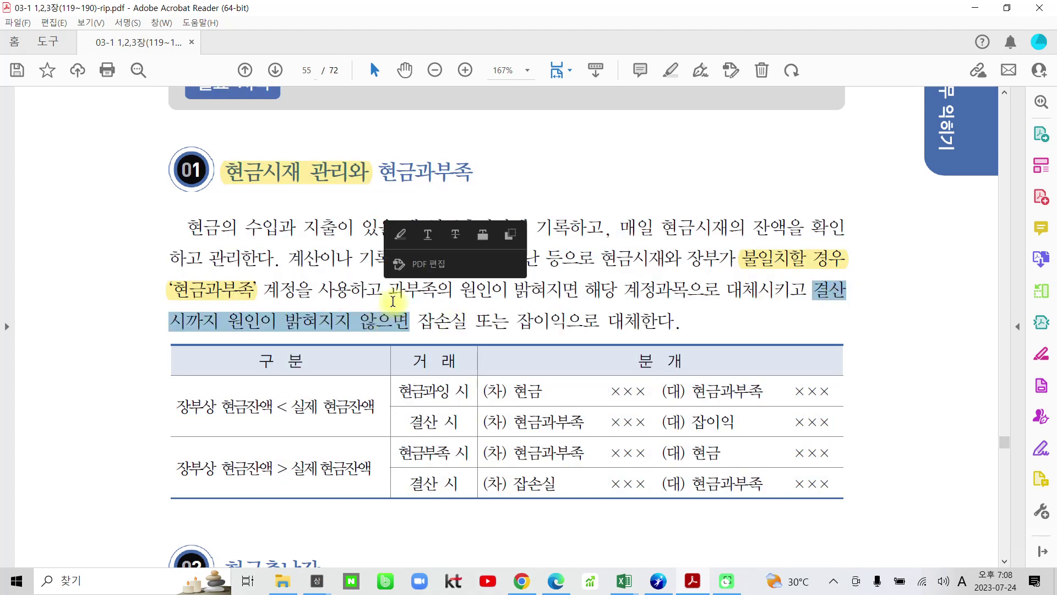
{"action": "left_click", "coordinate": [401, 234]}
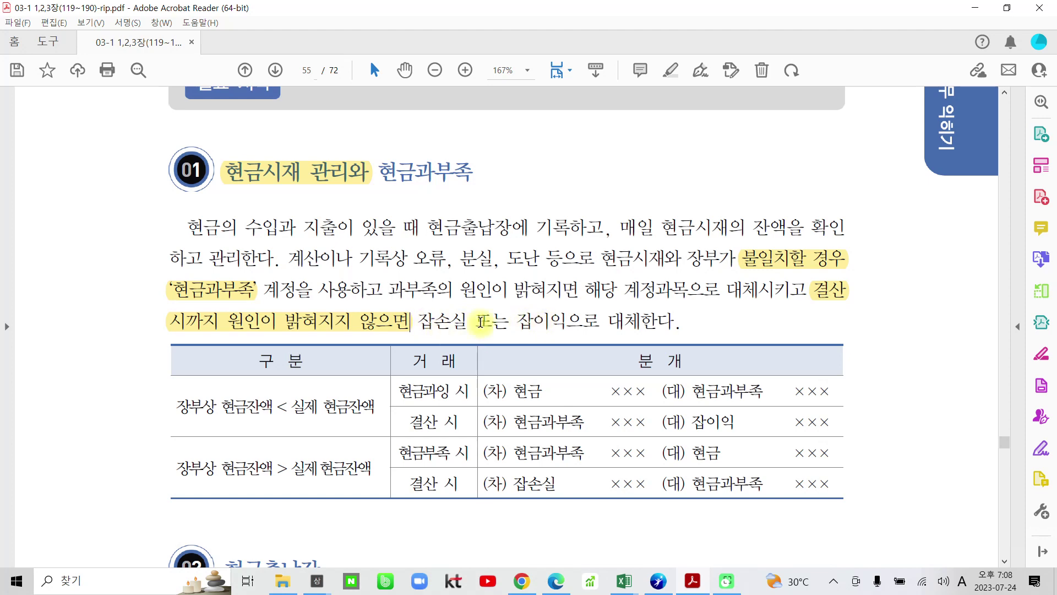
{"action": "left_click_drag", "start_coordinate": [417, 320], "coordinate": [461, 321]}
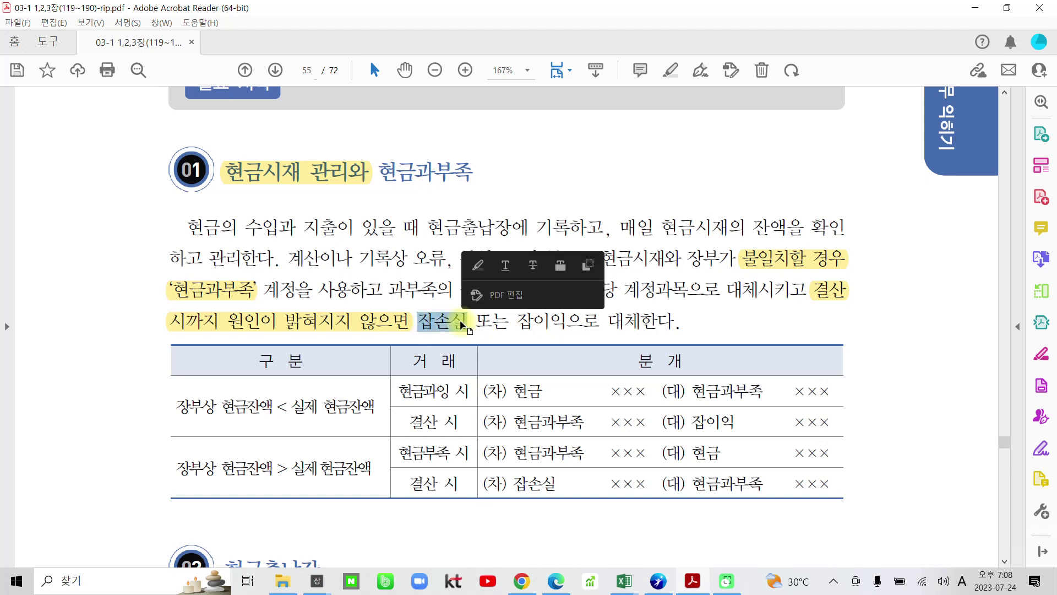
{"action": "left_click", "coordinate": [532, 320]}
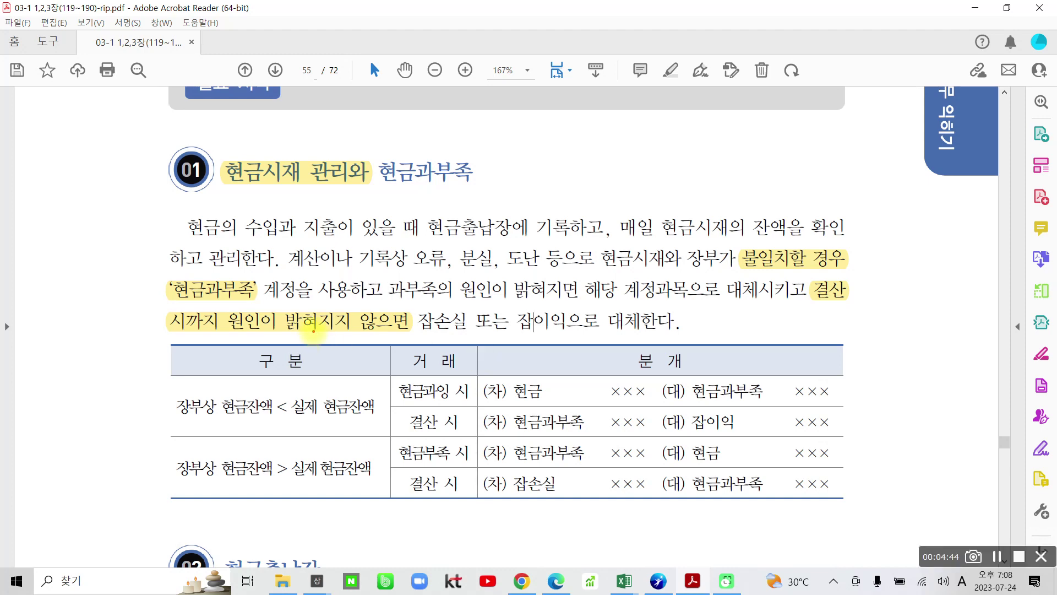
- Circle 현금과부족 in the paragraph and 현금과잉 and 현금부족 in the table in red, underlining the 현금 entries in those two rows
{"action": "mouse_move", "coordinate": [157, 267]}
{"action": "left_mouse_down"}
{"action": "mouse_move", "coordinate": [159, 313]}
{"action": "mouse_move", "coordinate": [270, 284]}
{"action": "mouse_move", "coordinate": [152, 287]}
{"action": "left_mouse_up"}
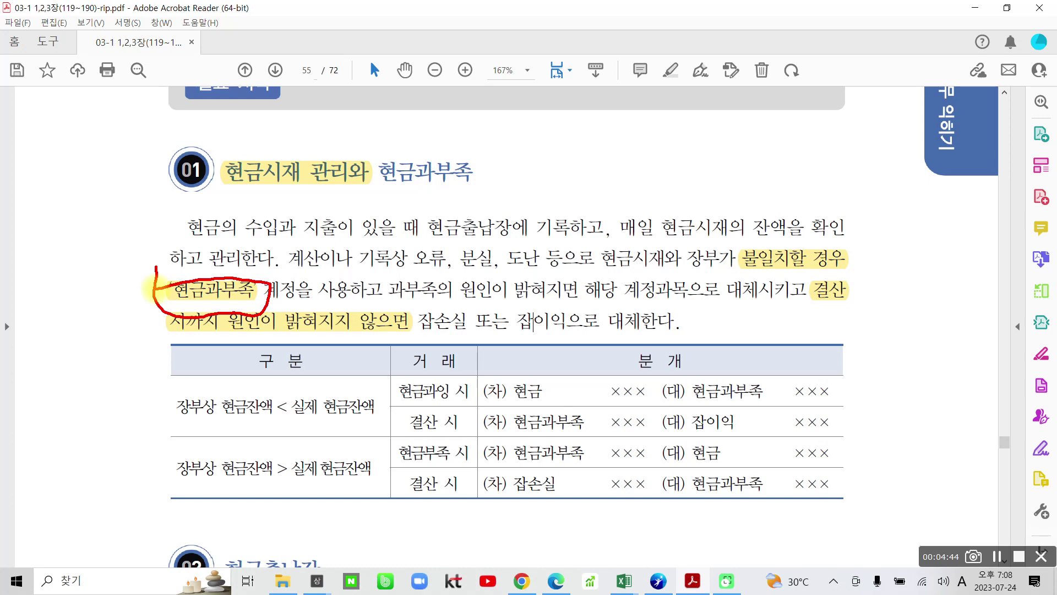
{"action": "mouse_move", "coordinate": [454, 401]}
{"action": "left_mouse_down"}
{"action": "mouse_move", "coordinate": [394, 394]}
{"action": "mouse_move", "coordinate": [581, 395]}
{"action": "left_mouse_up"}
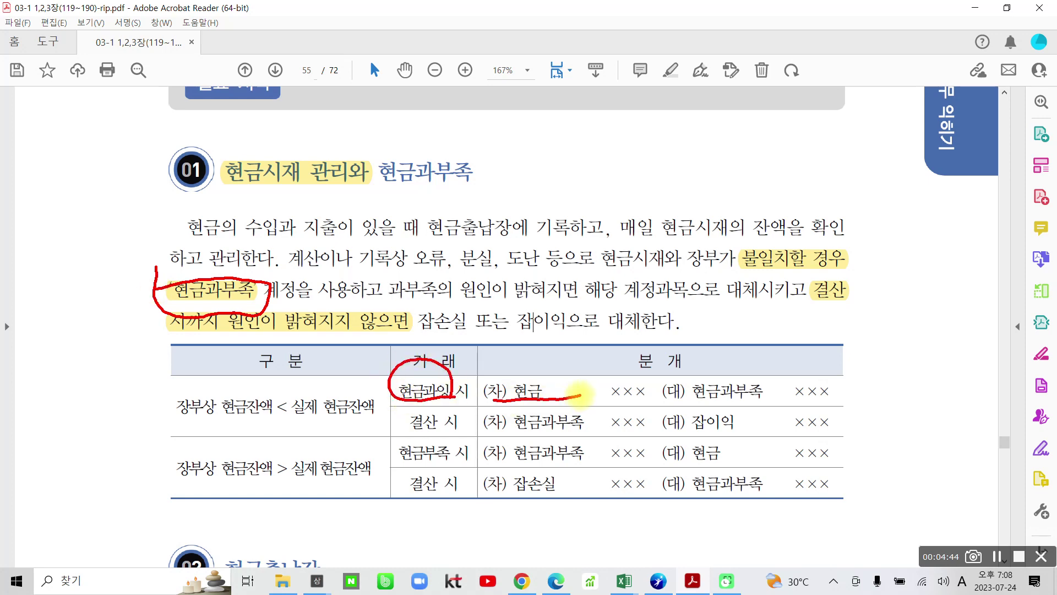
{"action": "left_click_drag", "start_coordinate": [445, 435], "coordinate": [450, 440]}
{"action": "left_click_drag", "start_coordinate": [686, 468], "coordinate": [824, 469]}
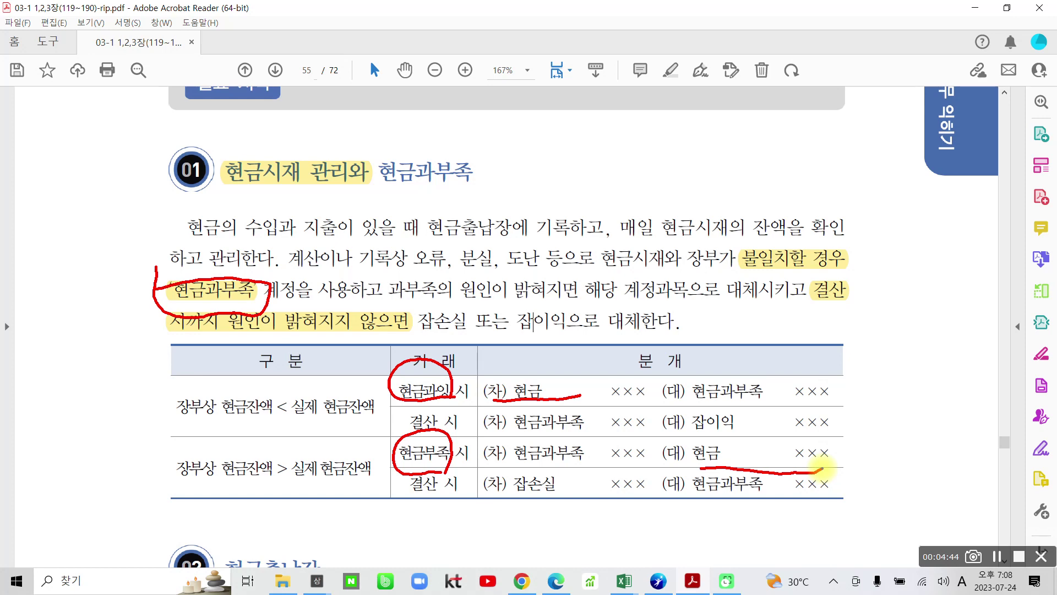
- Circle 현금과잉, 잡이익 and 잡손실 in blue and underline 현금과부족 in both 결산 시 rows of the table
{"action": "mouse_move", "coordinate": [434, 409]}
{"action": "left_mouse_down"}
{"action": "mouse_move", "coordinate": [401, 365]}
{"action": "mouse_move", "coordinate": [447, 398]}
{"action": "left_mouse_up"}
{"action": "mouse_move", "coordinate": [732, 434]}
{"action": "left_mouse_down"}
{"action": "mouse_move", "coordinate": [706, 416]}
{"action": "mouse_move", "coordinate": [748, 439]}
{"action": "left_mouse_up"}
{"action": "left_click_drag", "start_coordinate": [510, 433], "coordinate": [570, 430]}
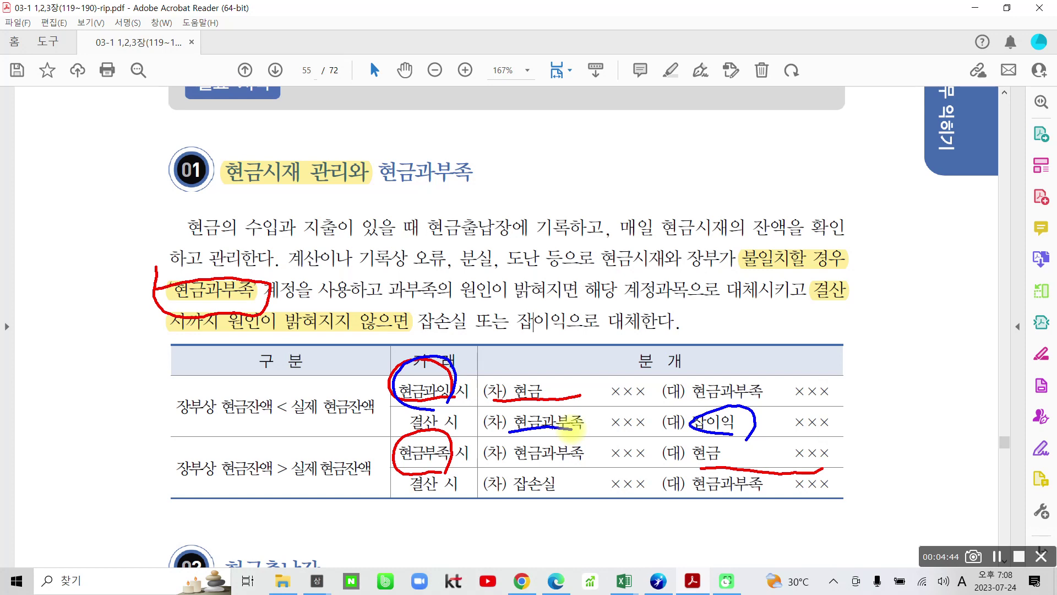
{"action": "mouse_move", "coordinate": [518, 482]}
{"action": "left_mouse_down"}
{"action": "mouse_move", "coordinate": [572, 488]}
{"action": "mouse_move", "coordinate": [563, 503]}
{"action": "left_mouse_up"}
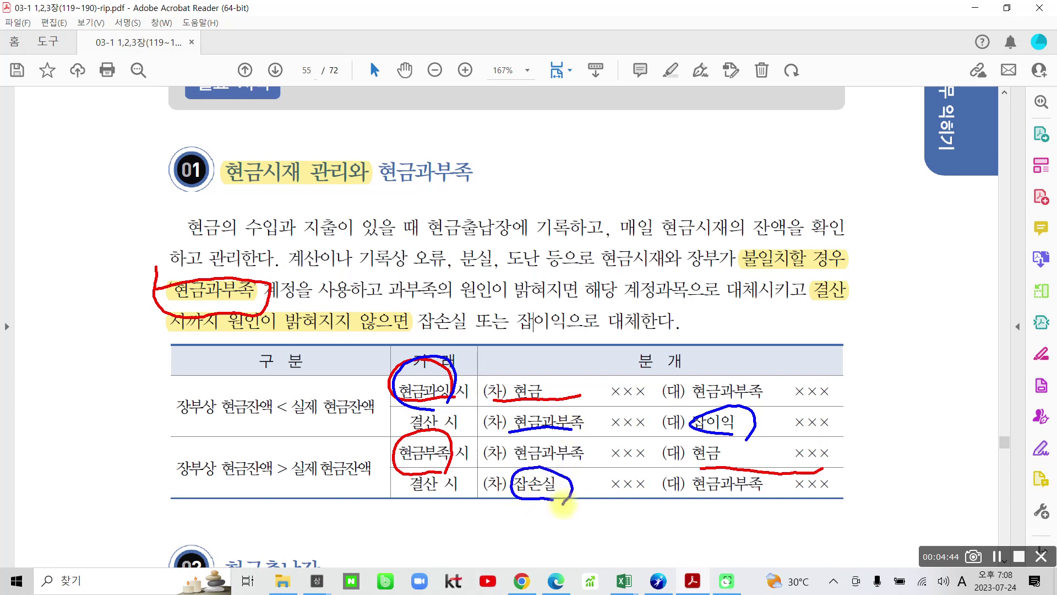
{"action": "left_click_drag", "start_coordinate": [703, 497], "coordinate": [781, 504]}
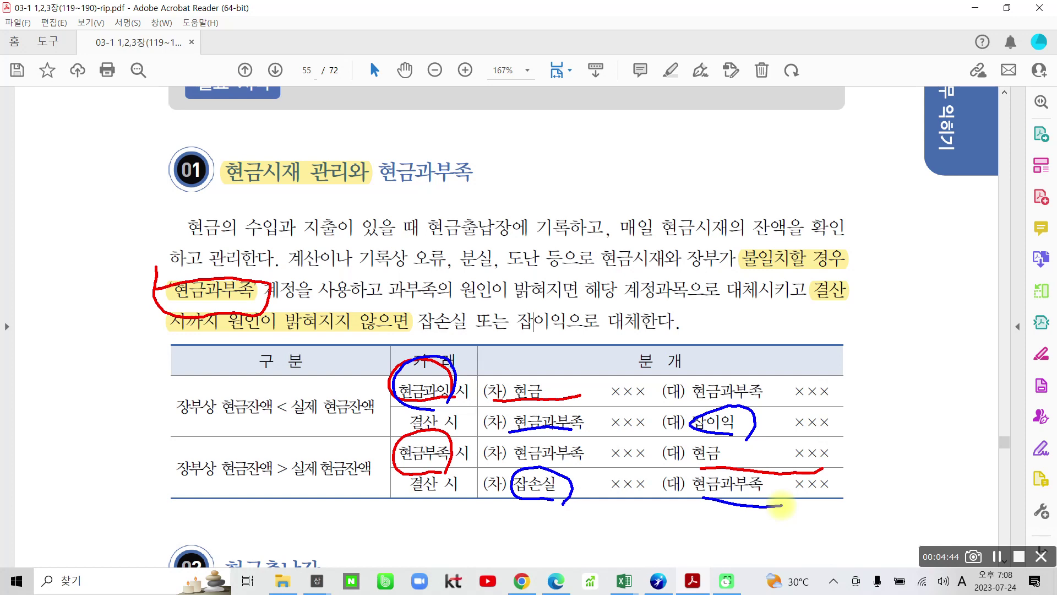
- Draw a blue bracket and star beside the table, circle 현금과잉 and 현금부족, and clear all the pen drawings
{"action": "left_click_drag", "start_coordinate": [168, 370], "coordinate": [168, 479]}
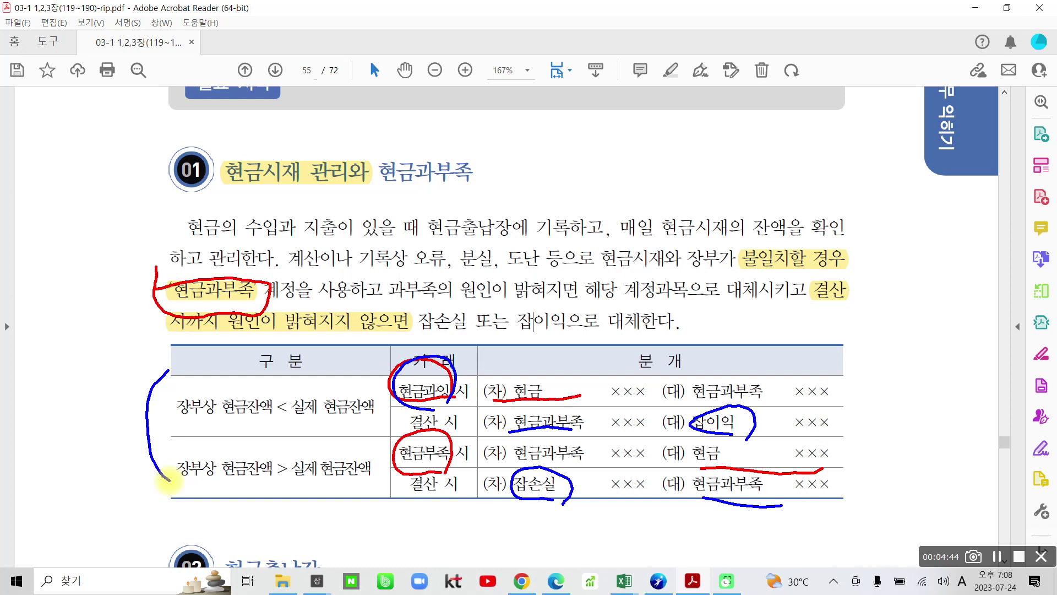
{"action": "mouse_move", "coordinate": [83, 402]}
{"action": "left_mouse_down"}
{"action": "mouse_move", "coordinate": [92, 375]}
{"action": "mouse_move", "coordinate": [114, 396]}
{"action": "mouse_move", "coordinate": [94, 388]}
{"action": "left_mouse_up"}
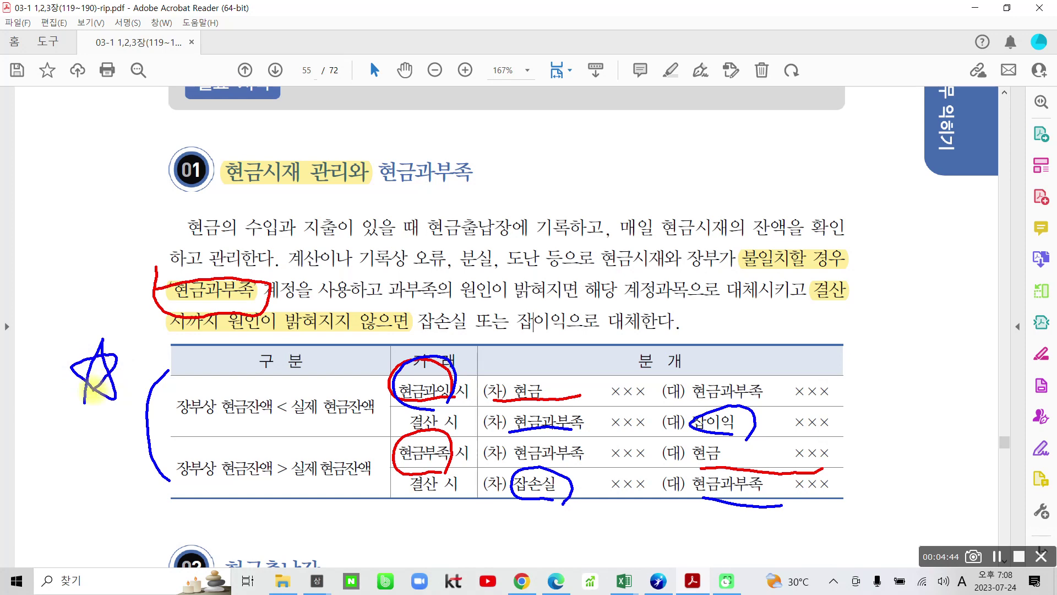
{"action": "left_click_drag", "start_coordinate": [435, 406], "coordinate": [450, 405]}
{"action": "mouse_move", "coordinate": [451, 440]}
{"action": "left_mouse_down"}
{"action": "mouse_move", "coordinate": [399, 466]}
{"action": "mouse_move", "coordinate": [455, 484]}
{"action": "left_mouse_up"}
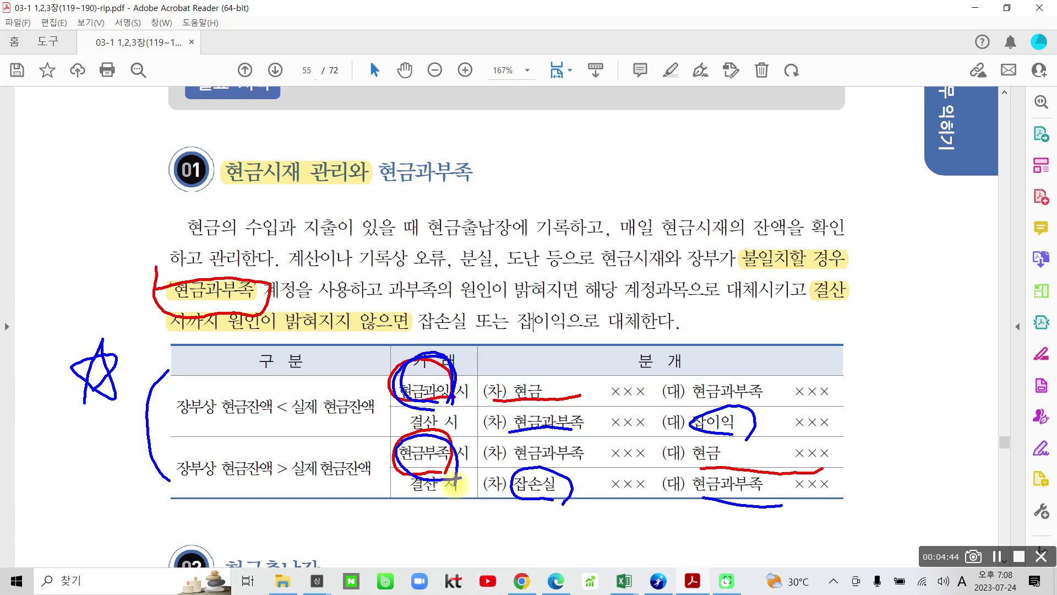
{"action": "key", "text": "Escape"}
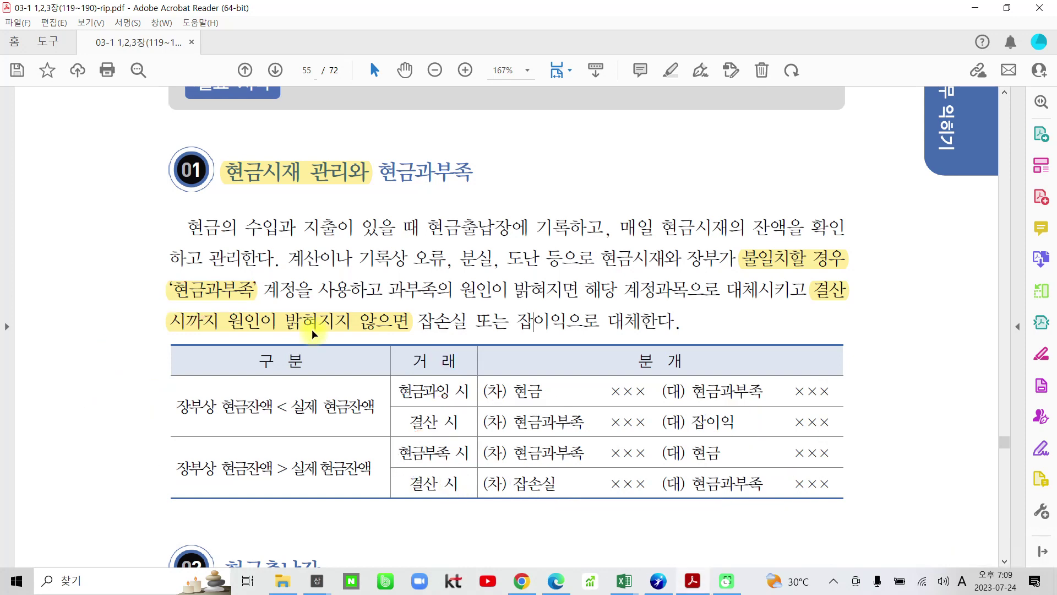
- Highlight the section 02 heading "현금출납장" and the section 03 heading "일계표/월계표"
{"action": "scroll", "coordinate": [406, 320], "scroll_direction": "down", "scroll_amount": 5}
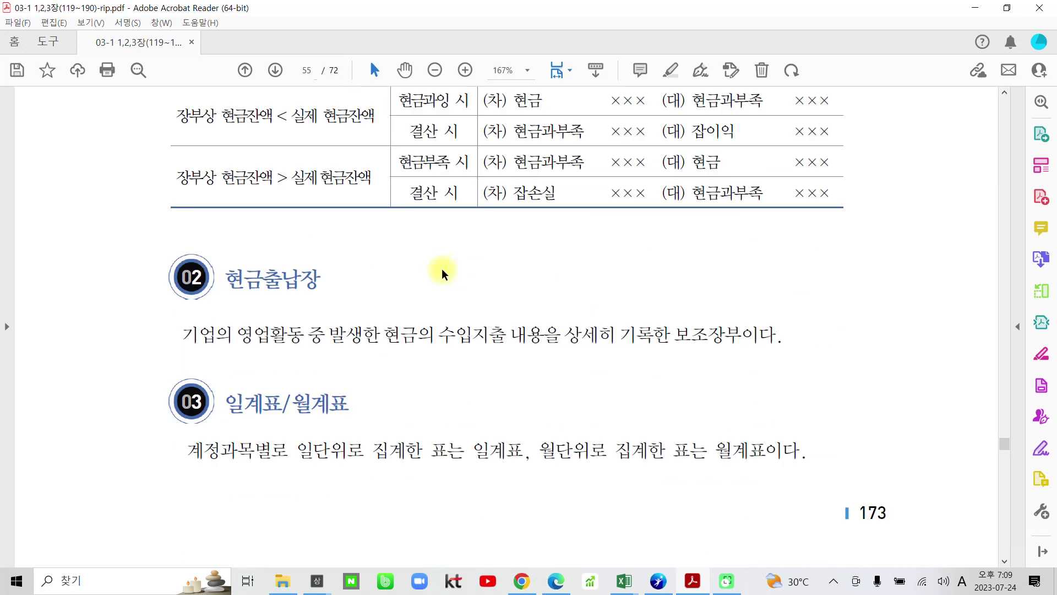
{"action": "left_click_drag", "start_coordinate": [226, 284], "coordinate": [318, 278]}
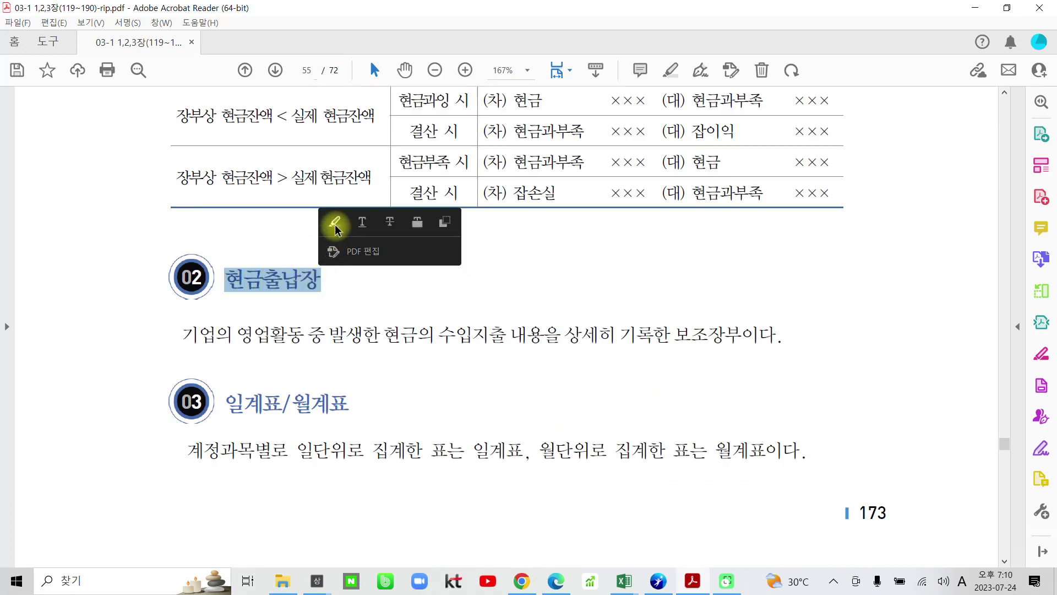
{"action": "left_click", "coordinate": [337, 220]}
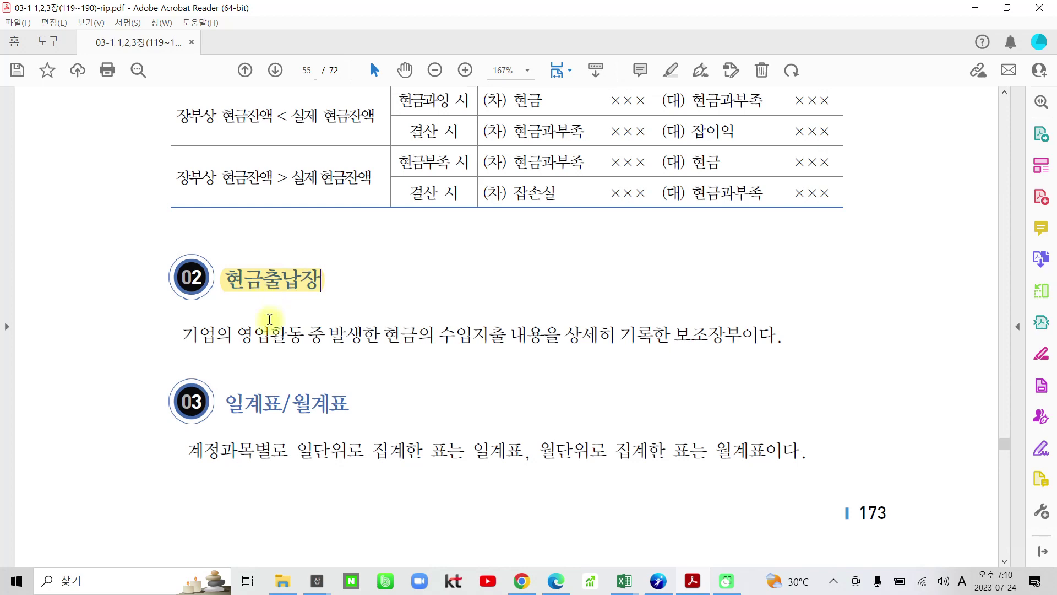
{"action": "left_click_drag", "start_coordinate": [224, 405], "coordinate": [347, 403]}
{"action": "left_click", "coordinate": [360, 345]}
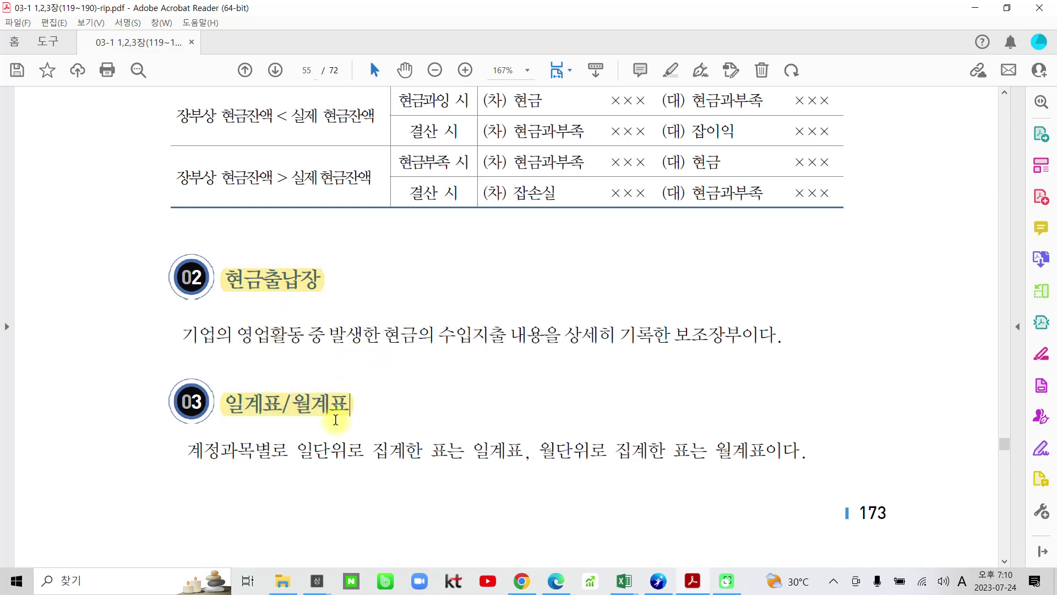
- Read the section 03 definition, selecting "일계표" and "월단위" in turn to point them out, and clear the selection
{"action": "scroll", "coordinate": [353, 427], "scroll_direction": "down", "scroll_amount": 1}
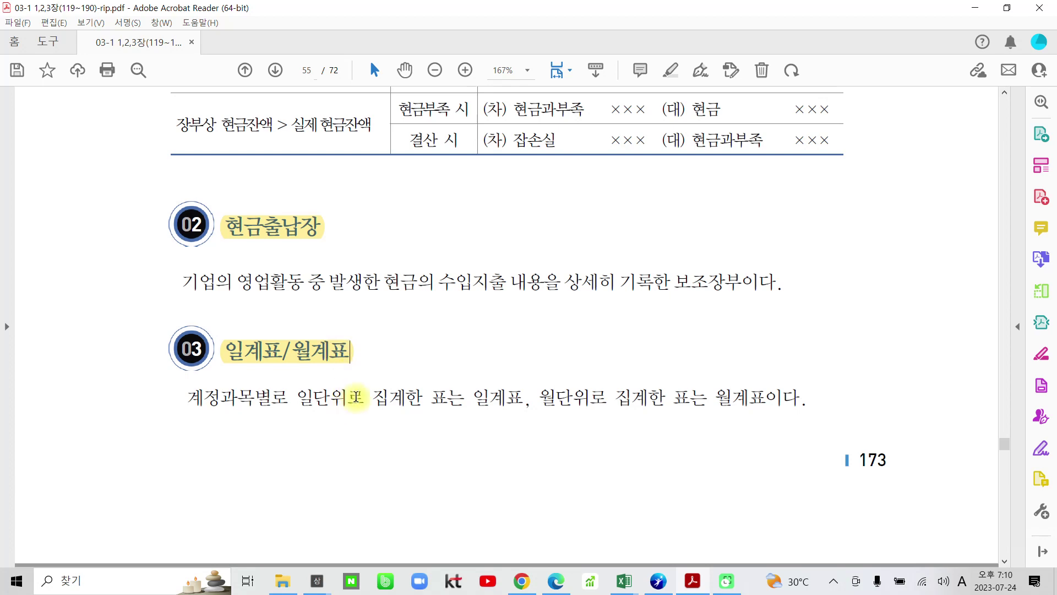
{"action": "left_click_drag", "start_coordinate": [517, 395], "coordinate": [472, 398]}
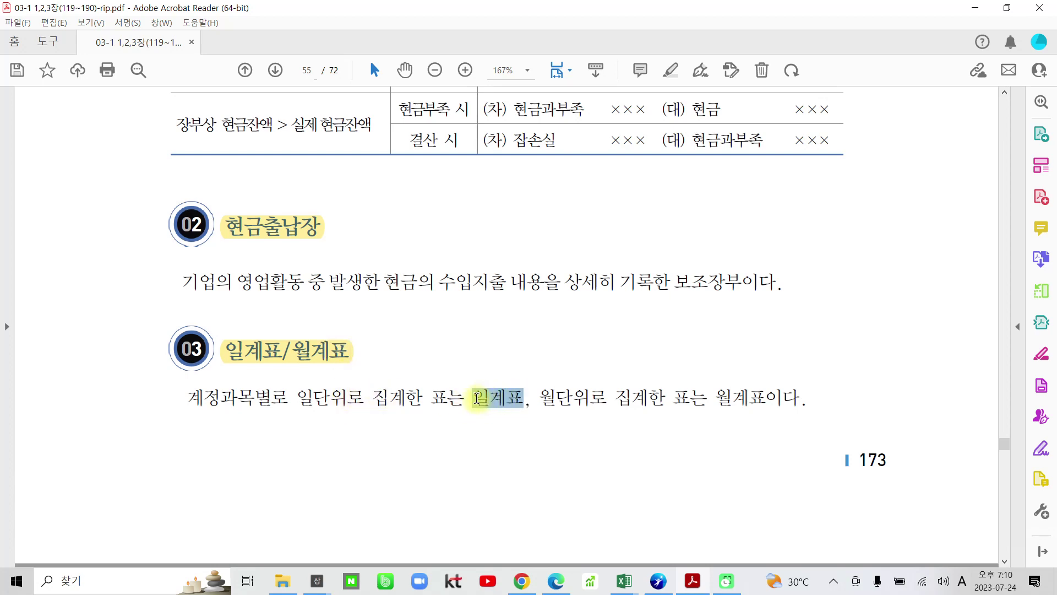
{"action": "left_click", "coordinate": [559, 399]}
{"action": "double_click", "coordinate": [559, 399]}
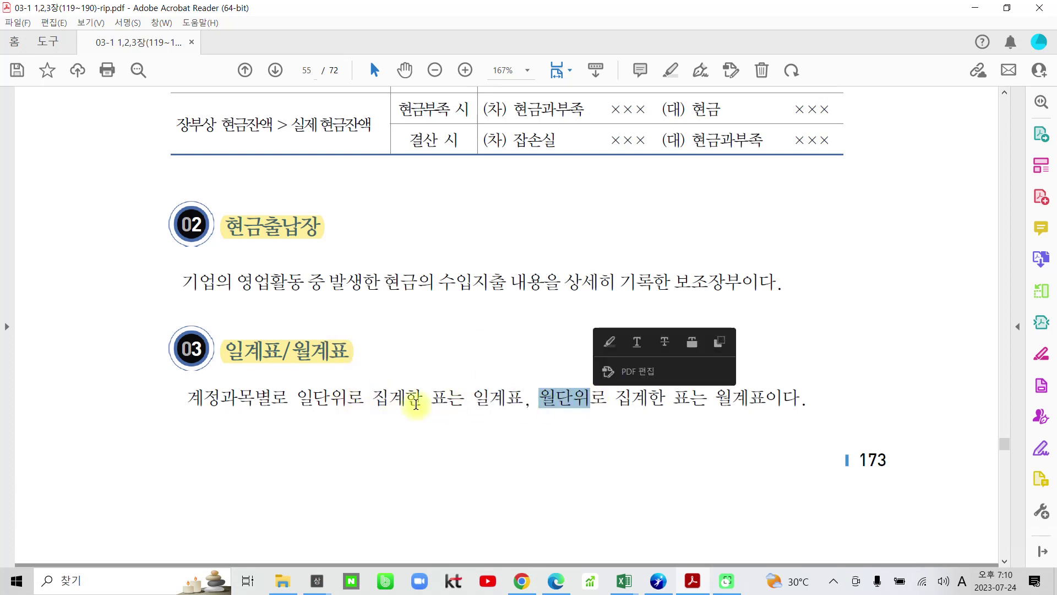
{"action": "left_click", "coordinate": [402, 400]}
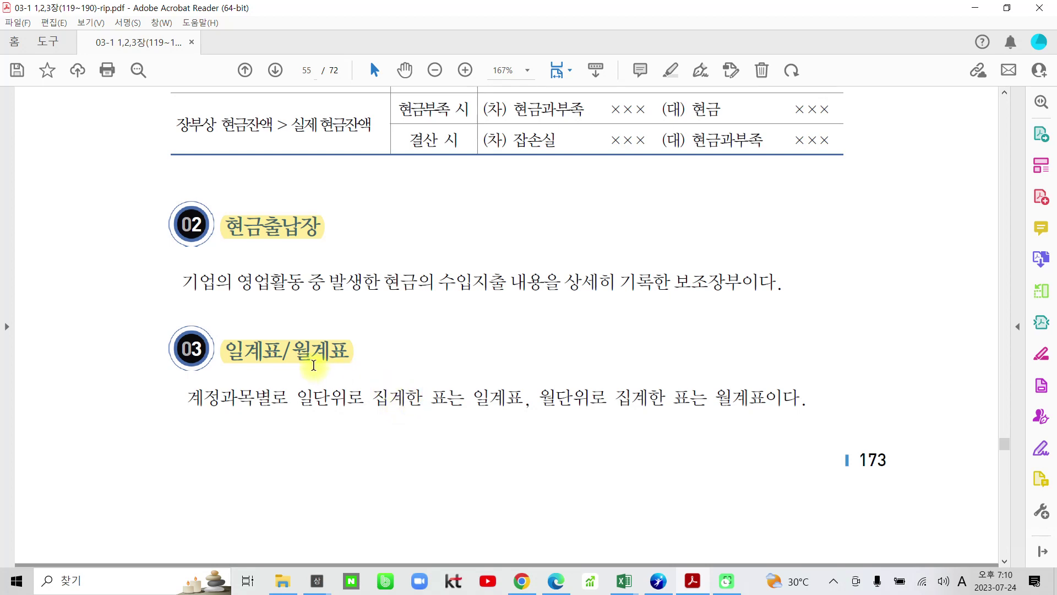
- Go to the 일계표 example on page 56 and select its date range "1월 11일부터 1월 11일까지"
{"action": "scroll", "coordinate": [527, 378], "scroll_direction": "down", "scroll_amount": 8}
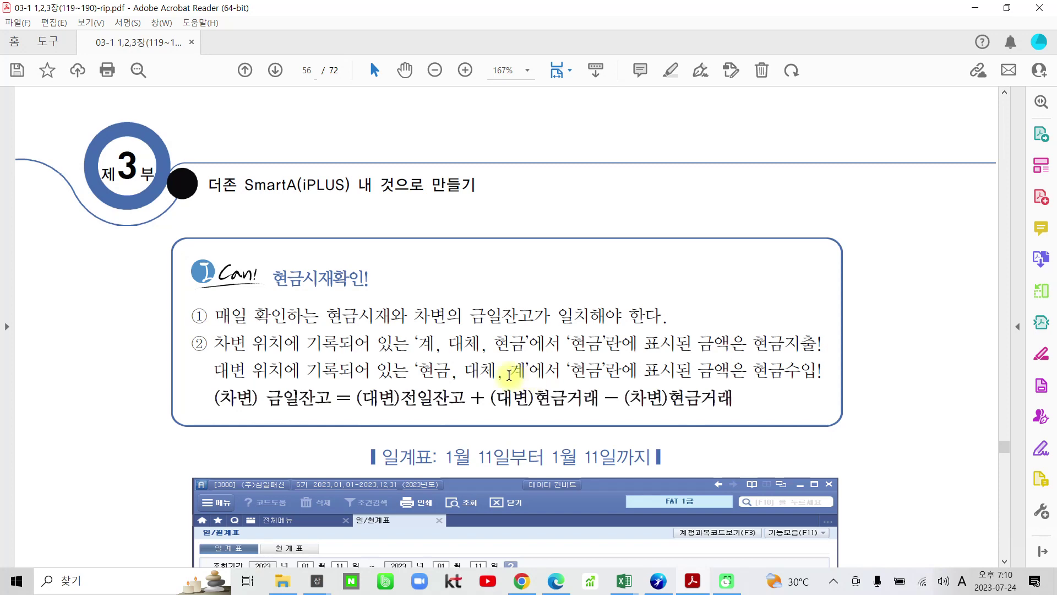
{"action": "scroll", "coordinate": [471, 370], "scroll_direction": "down", "scroll_amount": 2}
{"action": "scroll", "coordinate": [470, 370], "scroll_direction": "down", "scroll_amount": 2}
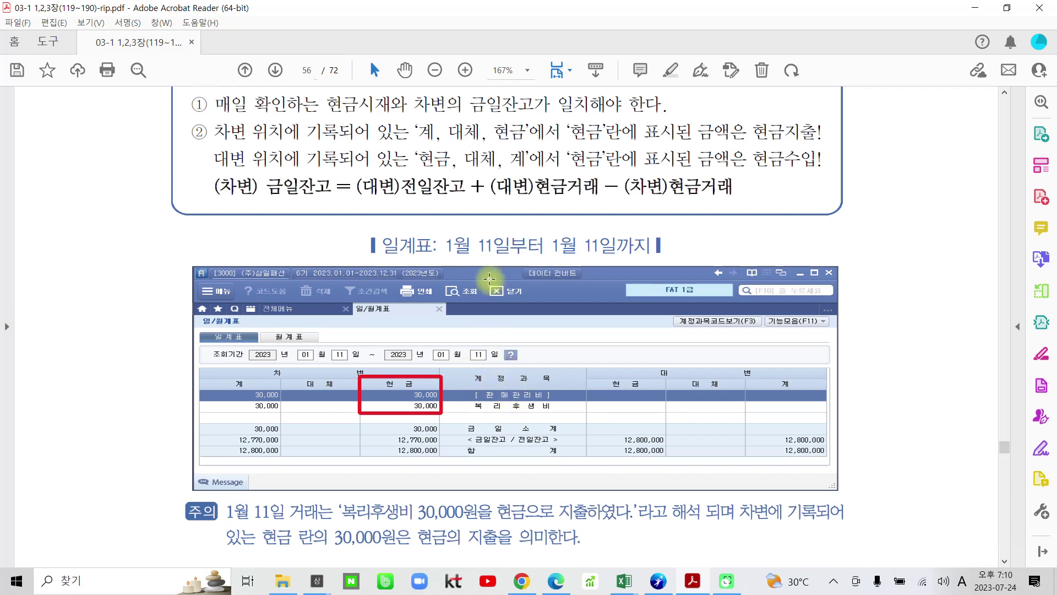
{"action": "left_click_drag", "start_coordinate": [438, 245], "coordinate": [654, 247]}
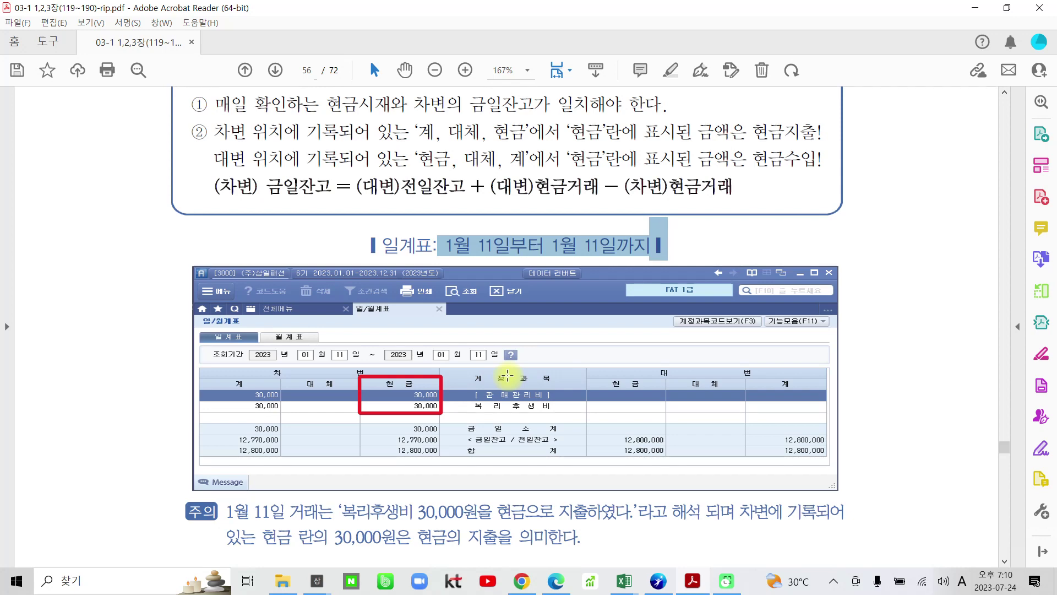
{"action": "scroll", "coordinate": [612, 467], "scroll_direction": "down", "scroll_amount": 1}
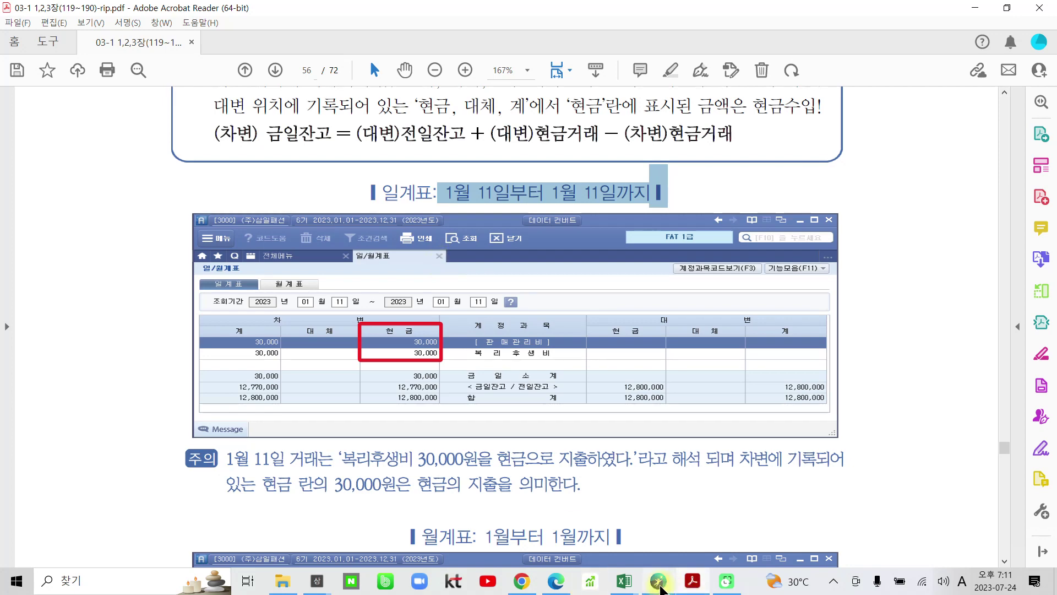
{"action": "mouse_move", "coordinate": [640, 587]}
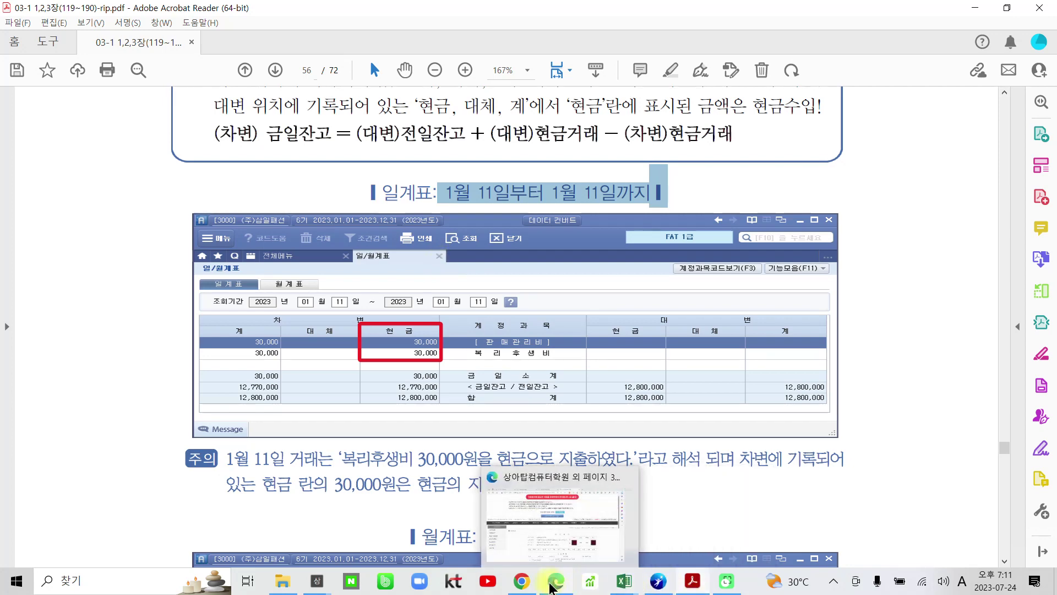
{"action": "mouse_move", "coordinate": [686, 587]}
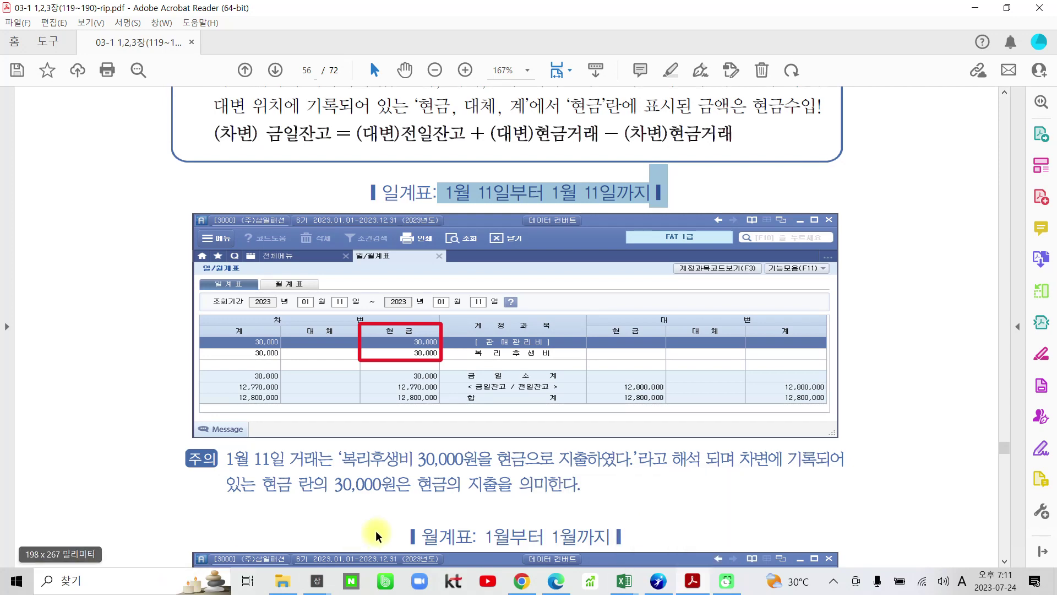
{"action": "left_click", "coordinate": [5, 585]}
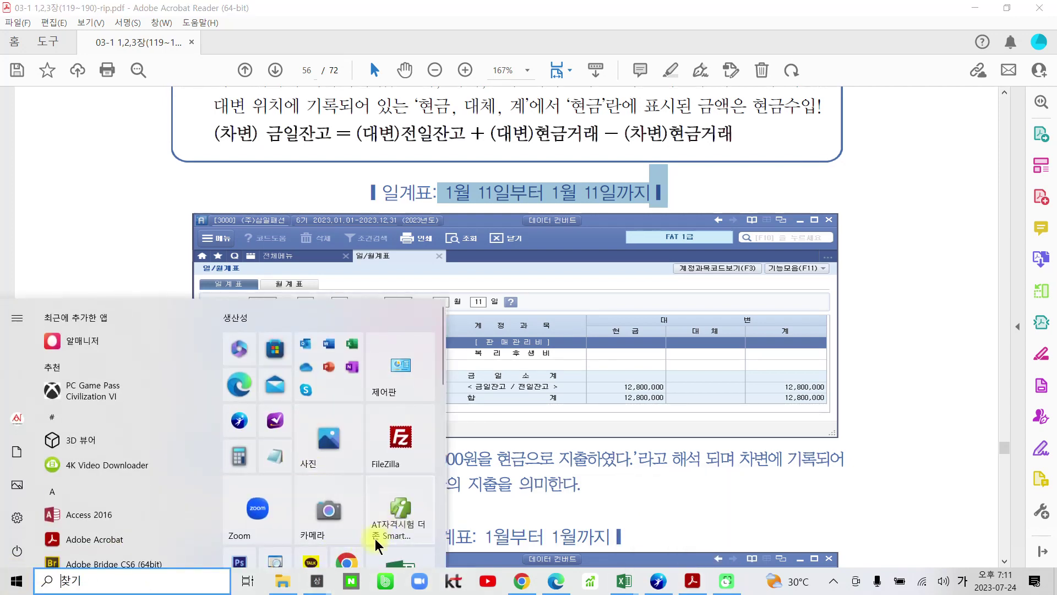
{"action": "left_click", "coordinate": [285, 583]}
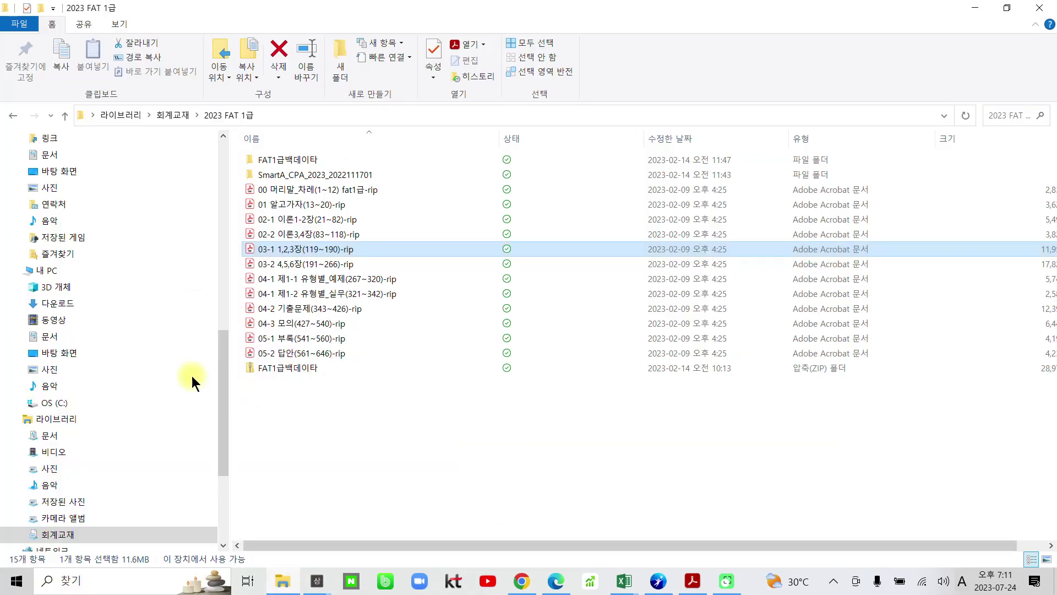
{"action": "left_click", "coordinate": [81, 398]}
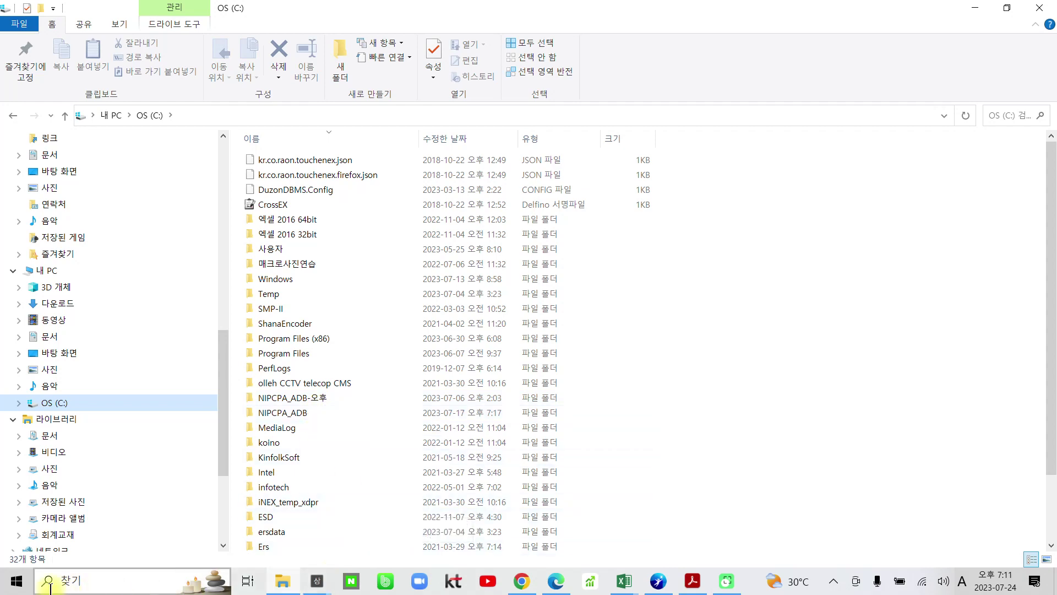
- Launch the 더존 Smart A(iPLUS) 실무교육프로그램 and set the 사용급수 to 3.FAT 1급
{"action": "left_click", "coordinate": [17, 581]}
{"action": "left_click", "coordinate": [419, 531]}
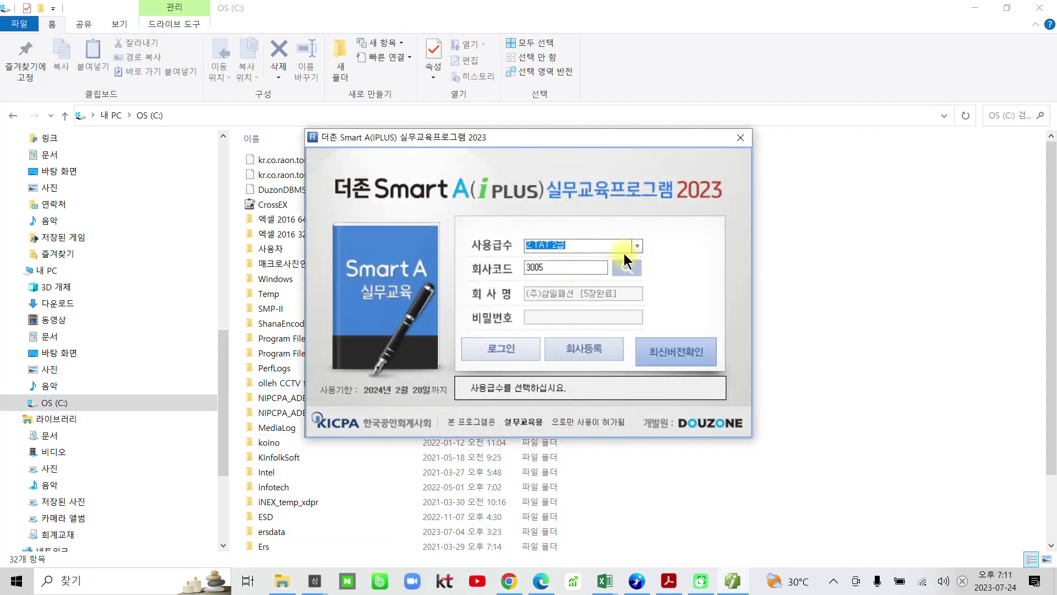
{"action": "left_click", "coordinate": [638, 244]}
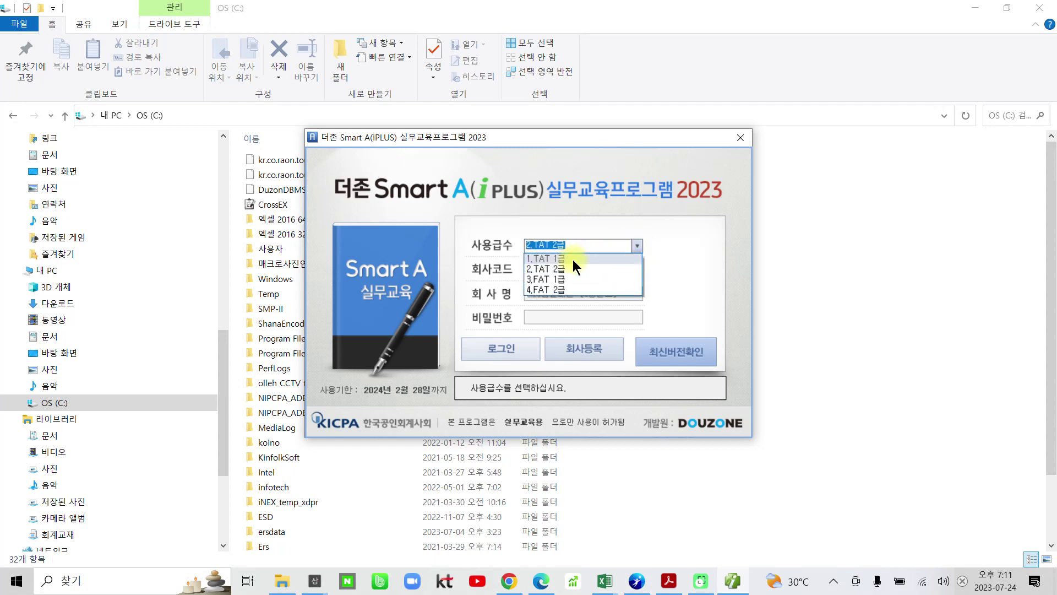
{"action": "left_click", "coordinate": [572, 259]}
{"action": "left_click", "coordinate": [632, 240]}
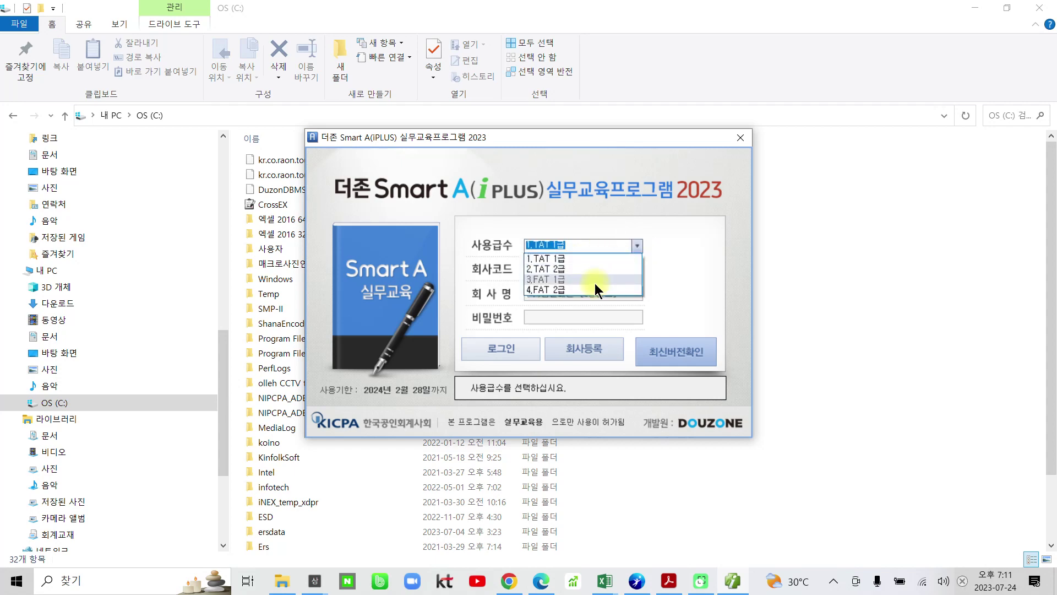
{"action": "left_click", "coordinate": [594, 279]}
- Choose the company (주)삼일패션 with code 1700, log in, and maximize the program window
{"action": "left_click", "coordinate": [631, 272]}
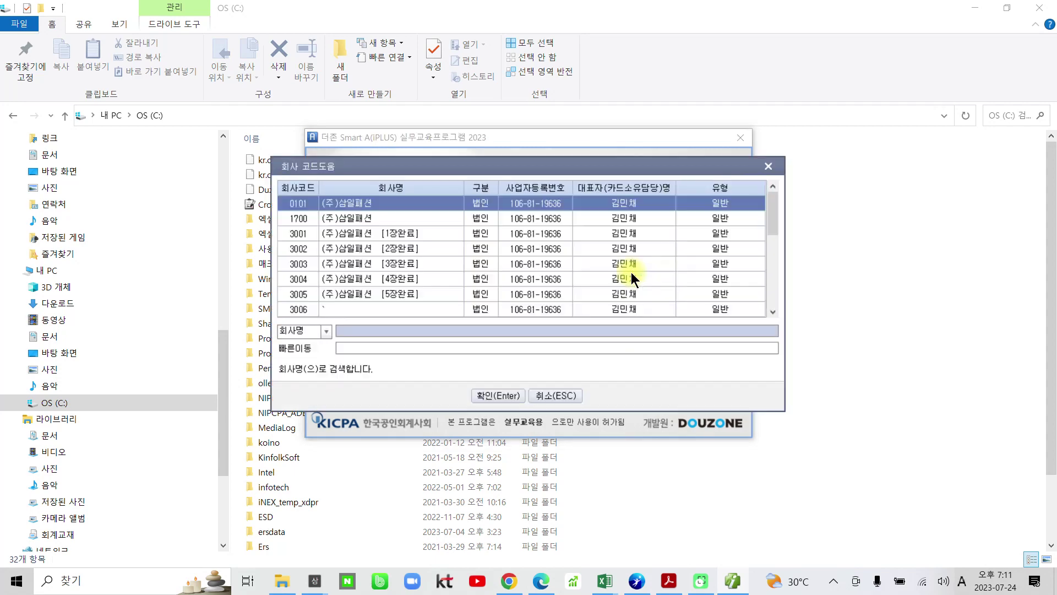
{"action": "left_click", "coordinate": [351, 219]}
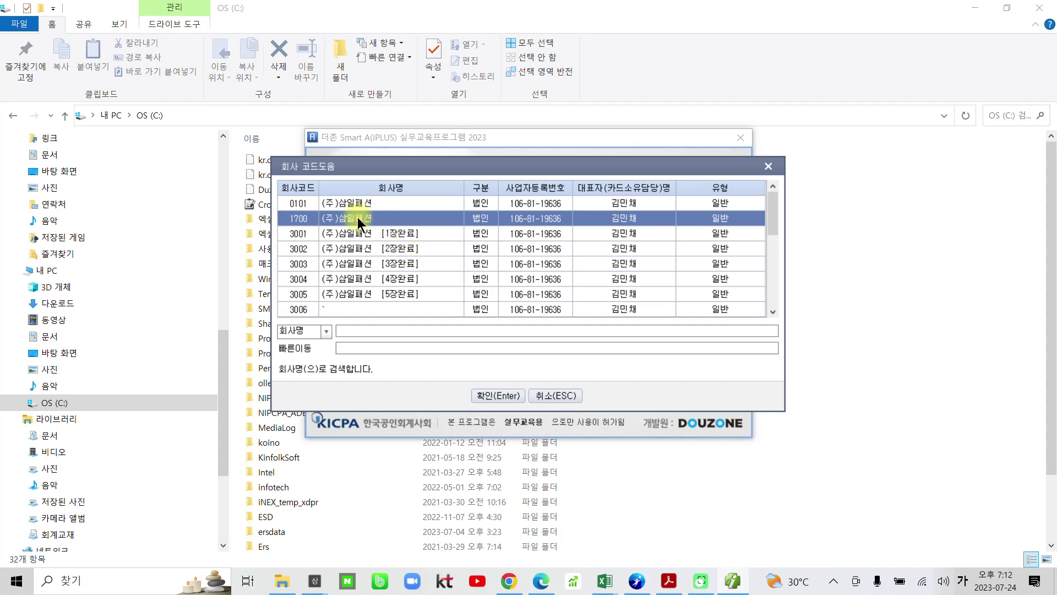
{"action": "left_click", "coordinate": [487, 392]}
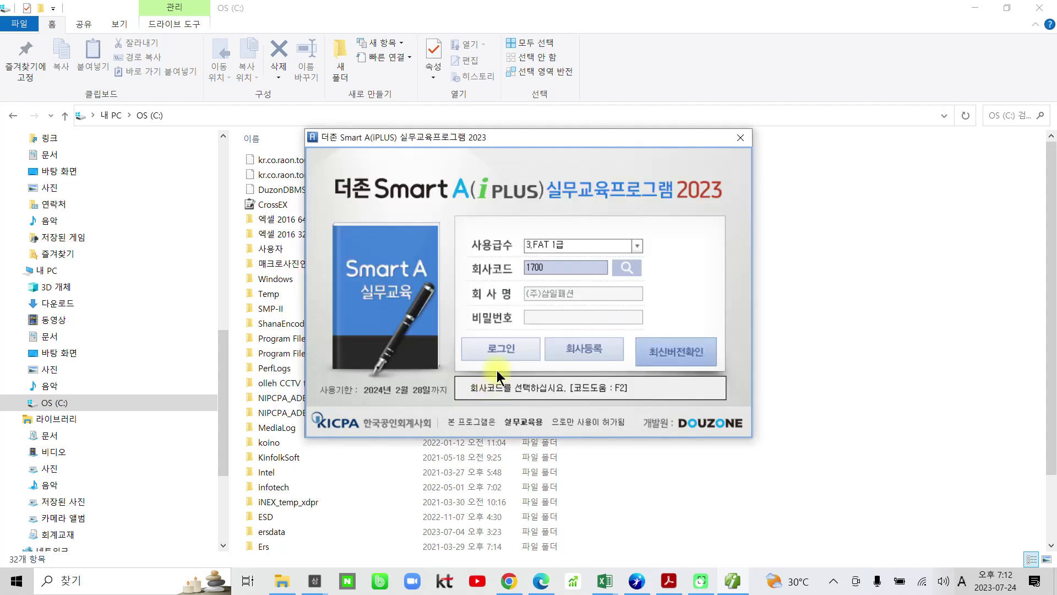
{"action": "left_click", "coordinate": [494, 343]}
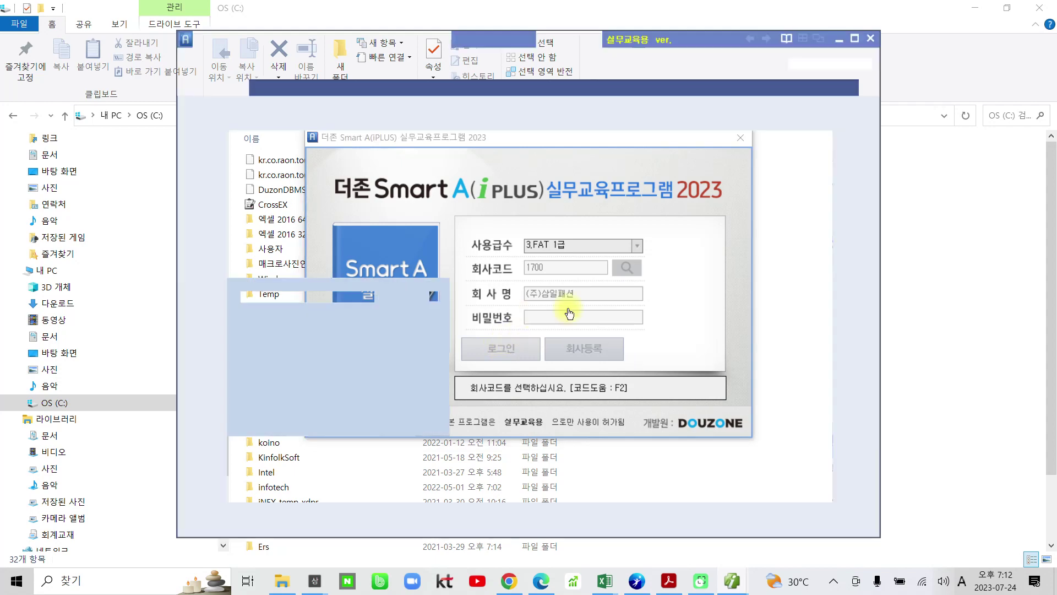
{"action": "left_click", "coordinate": [855, 38]}
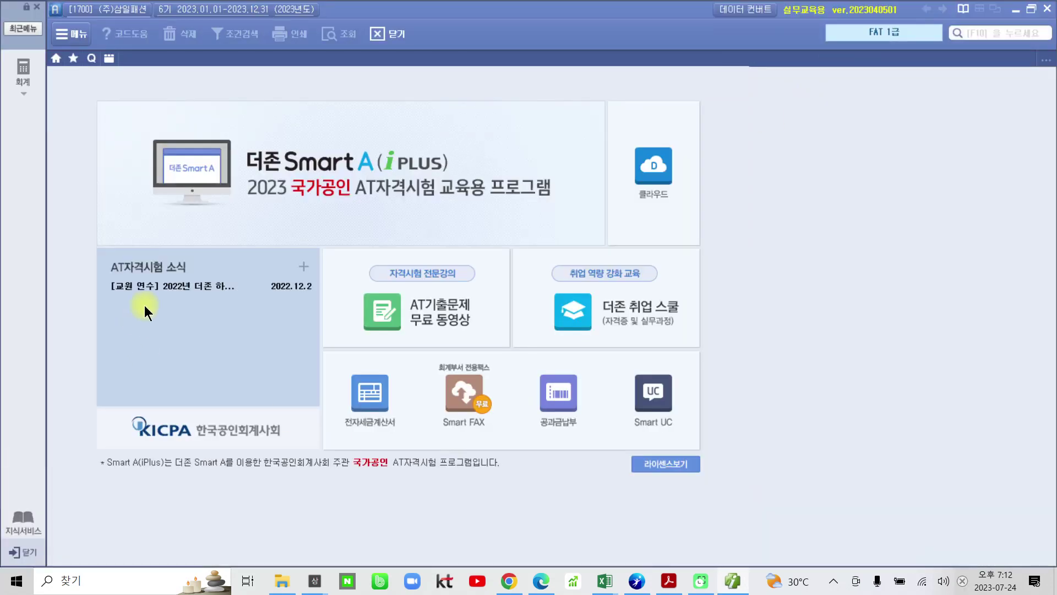
- Open the 일/월계표 report from the 전표입력/장부 group of the accounting module, with the 일계표 view selected
{"action": "left_click", "coordinate": [23, 75]}
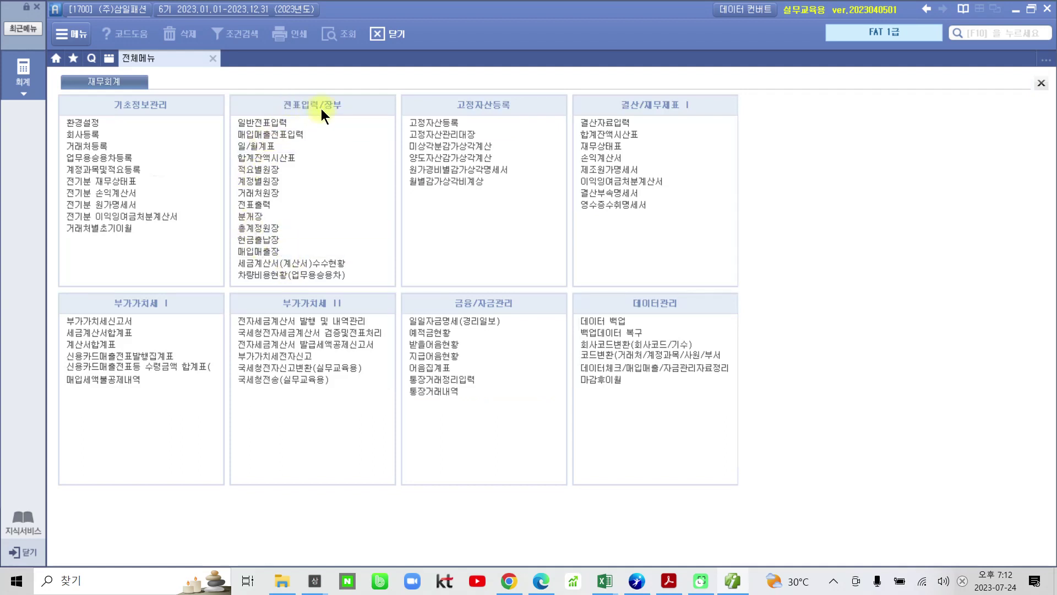
{"action": "left_click", "coordinate": [258, 147]}
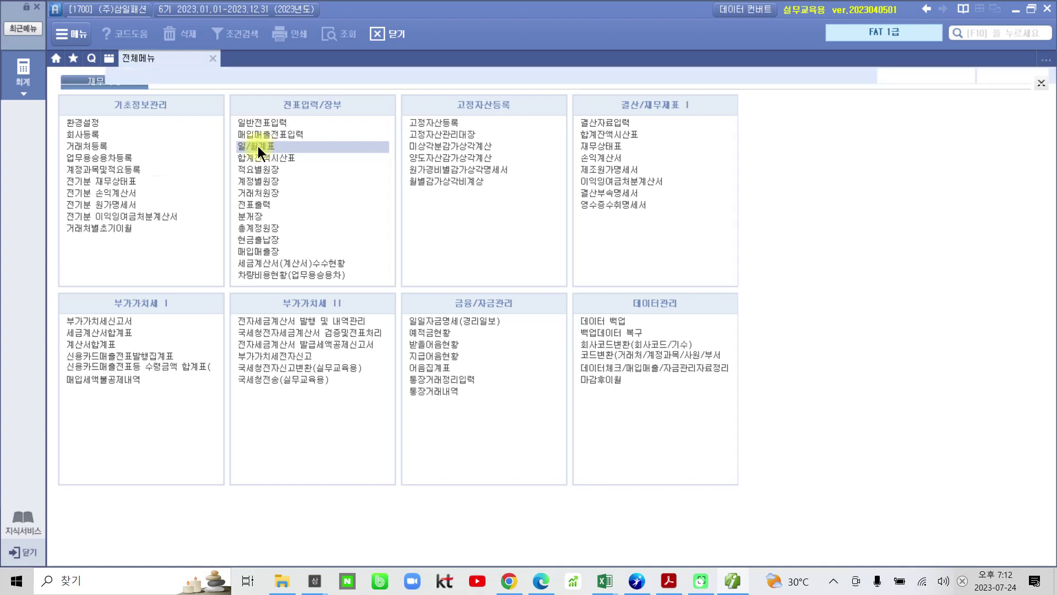
{"action": "left_click", "coordinate": [91, 101]}
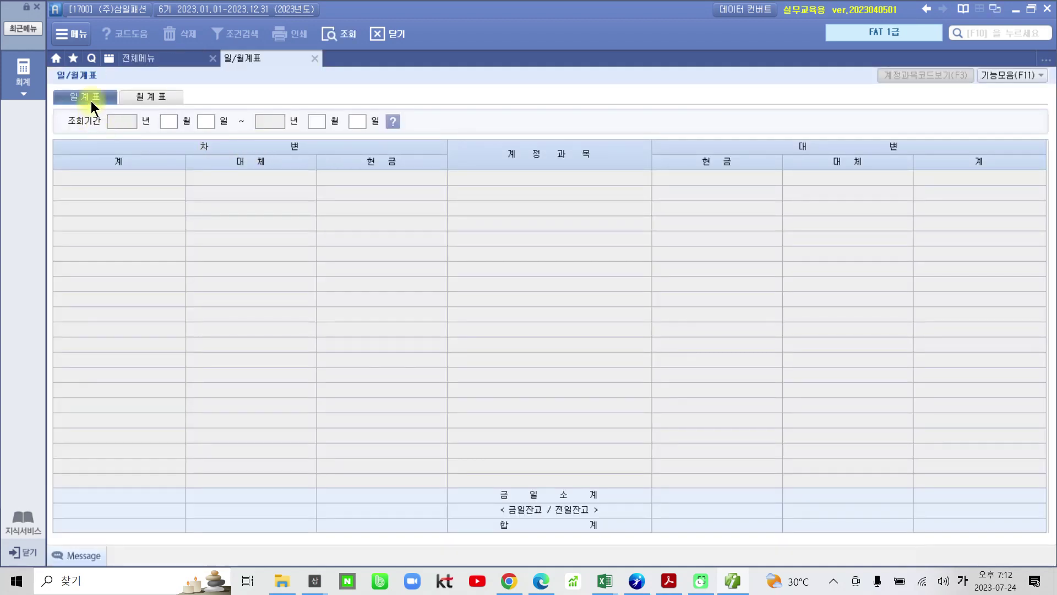
- Compare the period fields of the 월계표 and 일계표 views, ending on the 일계표 view
{"action": "left_click", "coordinate": [175, 98]}
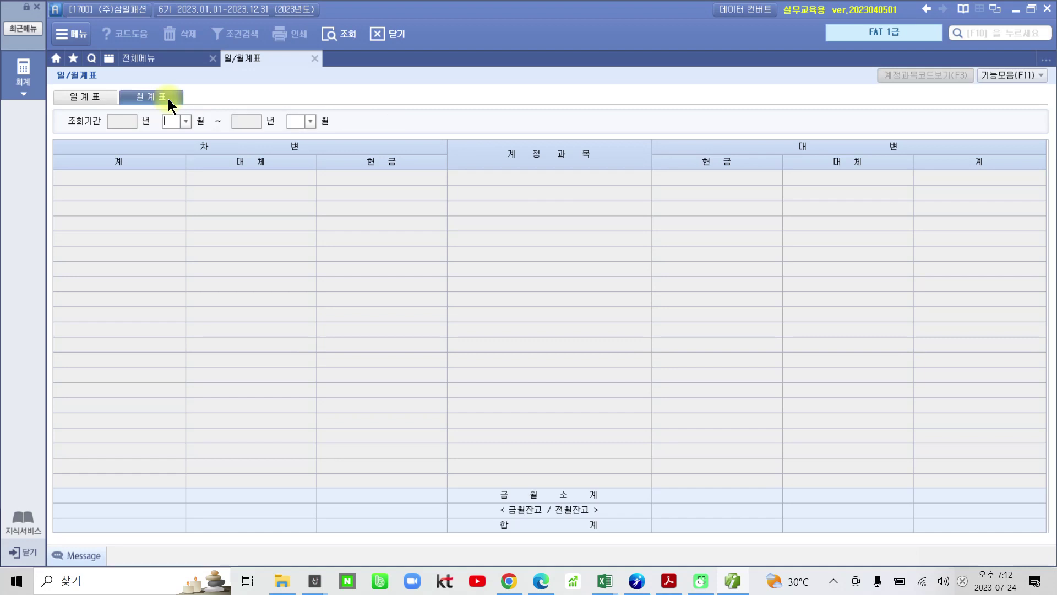
{"action": "left_click", "coordinate": [76, 92]}
{"action": "left_click", "coordinate": [151, 94]}
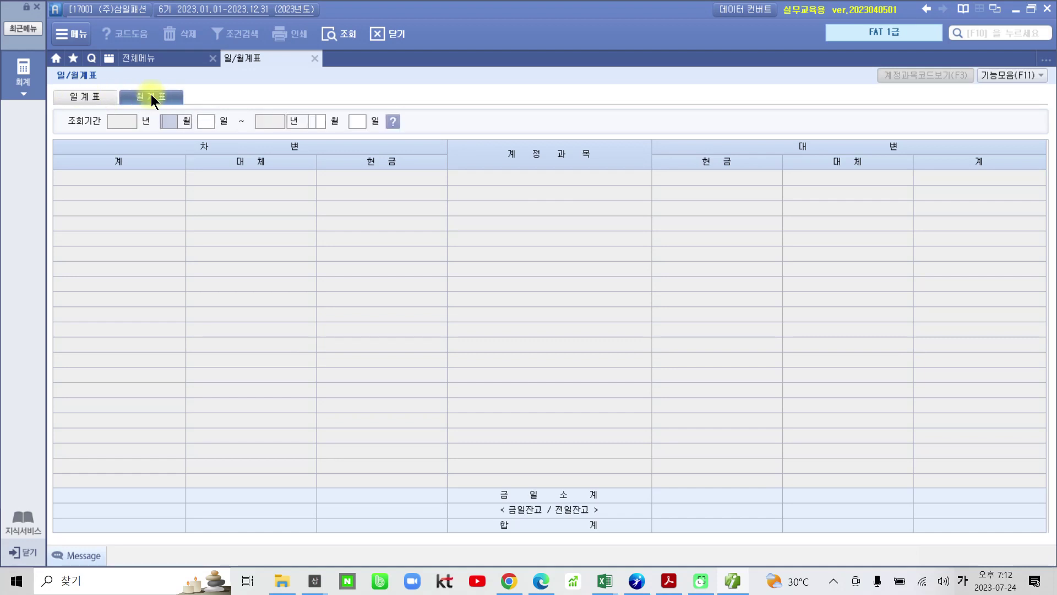
{"action": "left_click", "coordinate": [91, 98]}
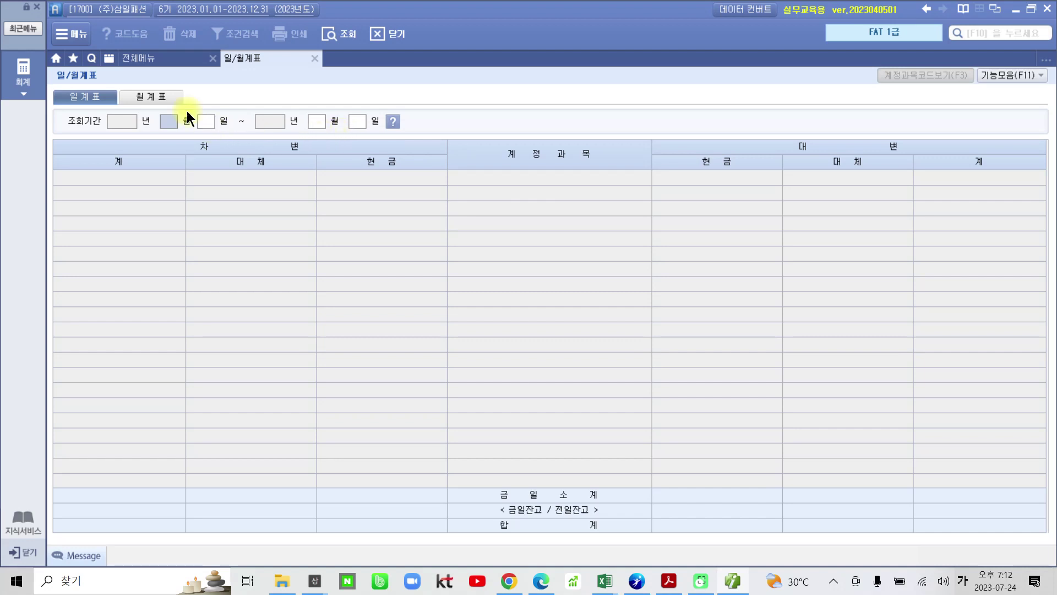
{"action": "left_click", "coordinate": [138, 97]}
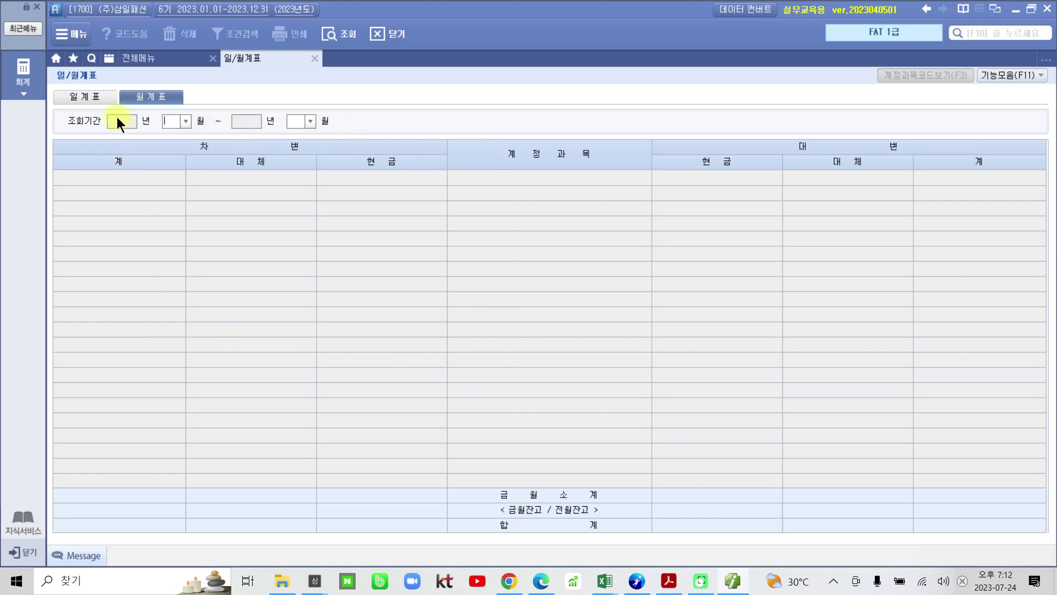
{"action": "left_click", "coordinate": [101, 97]}
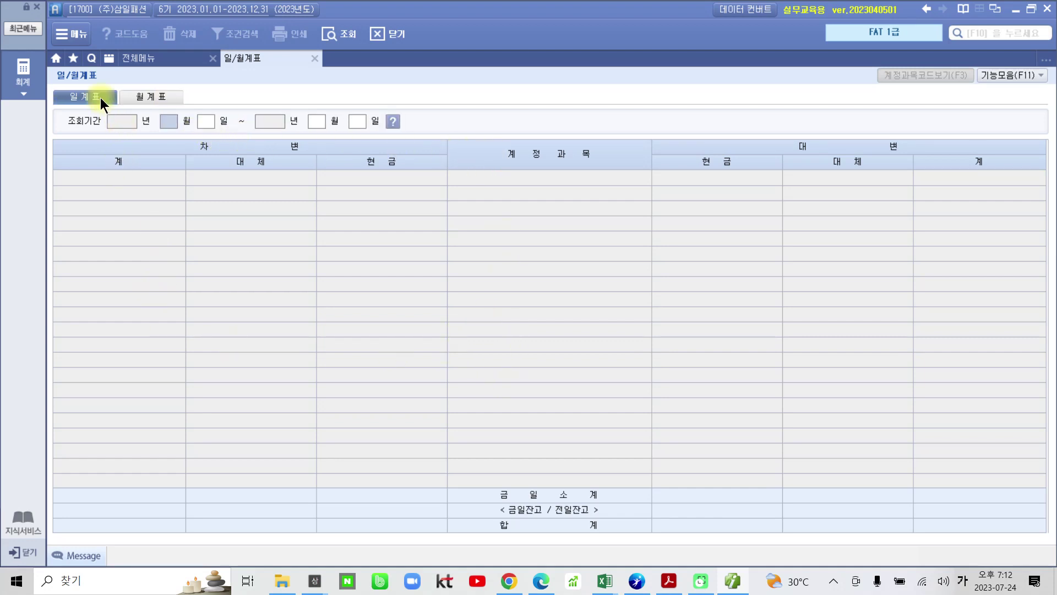
- Query the 일계표 for the period from January 11 to January 11, 2023
{"action": "left_click", "coordinate": [167, 126]}
{"action": "type", "text": "1"}
{"action": "key", "text": "Return"}
{"action": "type", "text": "11"}
{"action": "key", "text": "Return"}
{"action": "key", "text": "Return"}
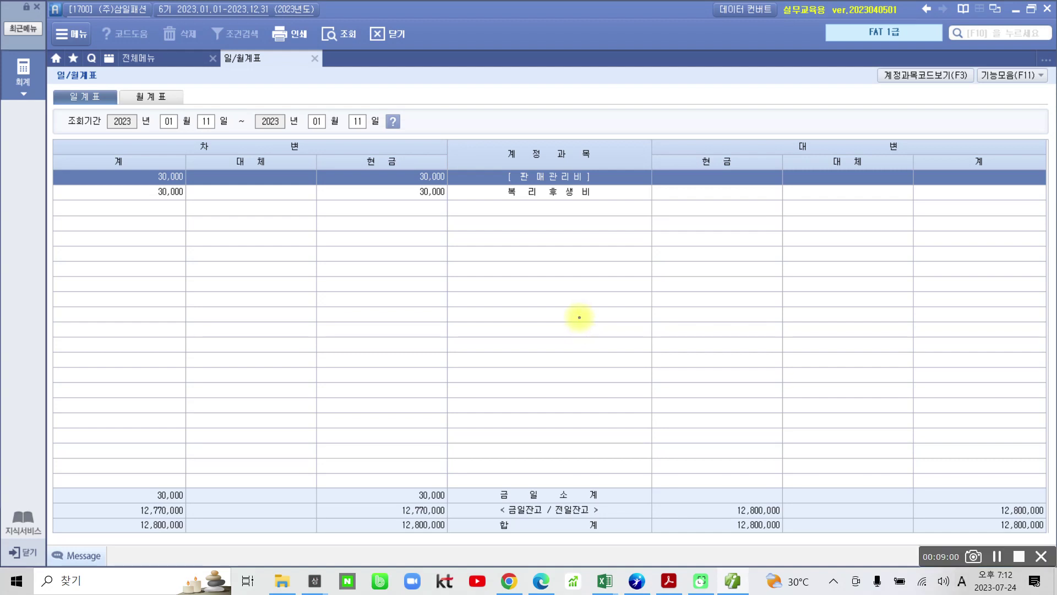
- Outline the 계정과목 column with the blue pen, line off 판매관리비, box 복리후생비, and circle the query period
{"action": "left_click_drag", "start_coordinate": [488, 119], "coordinate": [466, 488]}
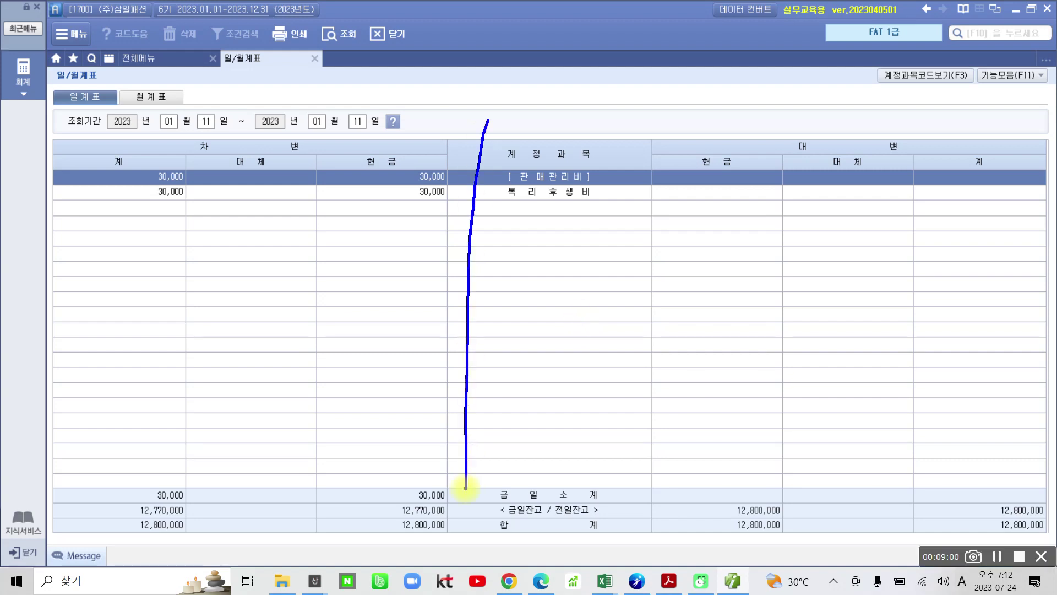
{"action": "mouse_move", "coordinate": [480, 120]}
{"action": "left_mouse_down"}
{"action": "mouse_move", "coordinate": [650, 238]}
{"action": "mouse_move", "coordinate": [645, 484]}
{"action": "mouse_move", "coordinate": [503, 555]}
{"action": "mouse_move", "coordinate": [465, 468]}
{"action": "left_mouse_up"}
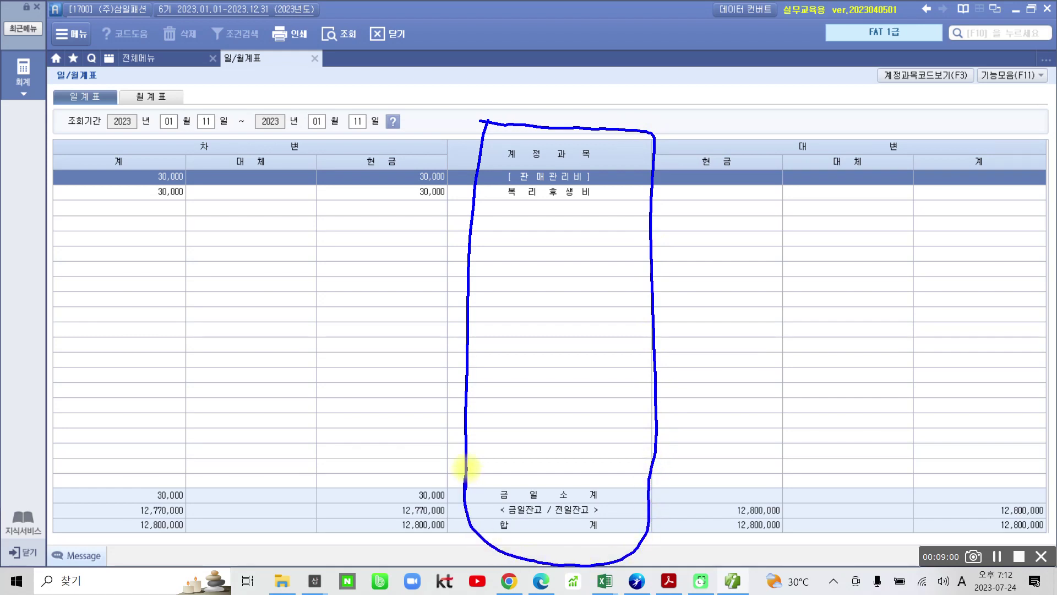
{"action": "left_click_drag", "start_coordinate": [474, 172], "coordinate": [632, 174]}
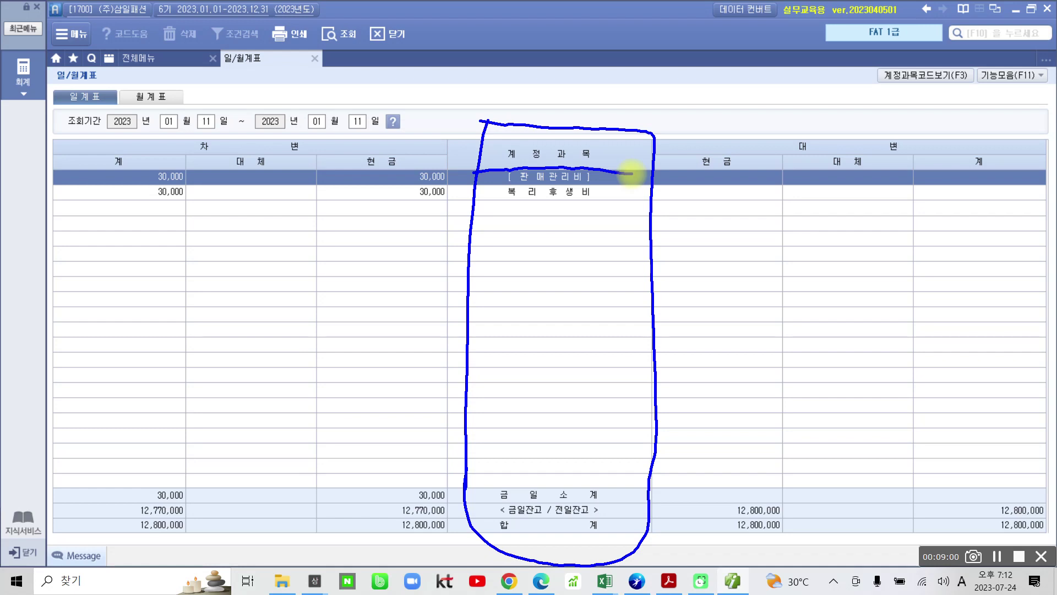
{"action": "mouse_move", "coordinate": [334, 144]}
{"action": "left_mouse_down"}
{"action": "mouse_move", "coordinate": [162, 138]}
{"action": "mouse_move", "coordinate": [332, 158]}
{"action": "left_mouse_up"}
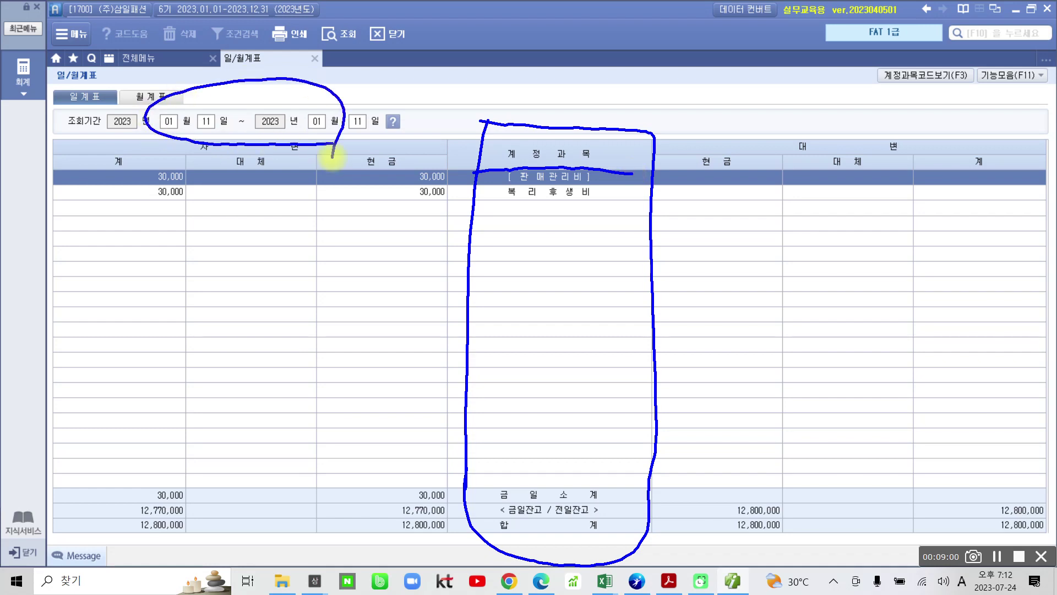
{"action": "mouse_move", "coordinate": [500, 188]}
{"action": "left_mouse_down"}
{"action": "mouse_move", "coordinate": [502, 205]}
{"action": "mouse_move", "coordinate": [610, 196]}
{"action": "mouse_move", "coordinate": [550, 183]}
{"action": "mouse_move", "coordinate": [486, 188]}
{"action": "left_mouse_up"}
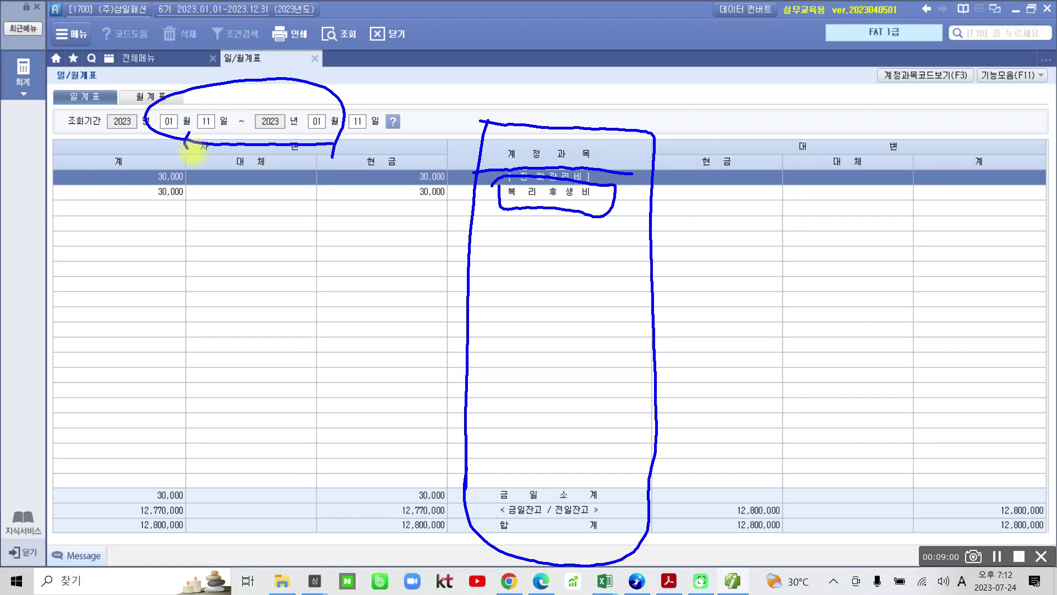
- Circle the 차변 heading, handwrite "발생" below it, then circle the debit 현금 heading and underline the 30,000 of 복리후생비
{"action": "mouse_move", "coordinate": [189, 149]}
{"action": "left_mouse_down"}
{"action": "mouse_move", "coordinate": [314, 141]}
{"action": "mouse_move", "coordinate": [186, 143]}
{"action": "left_mouse_up"}
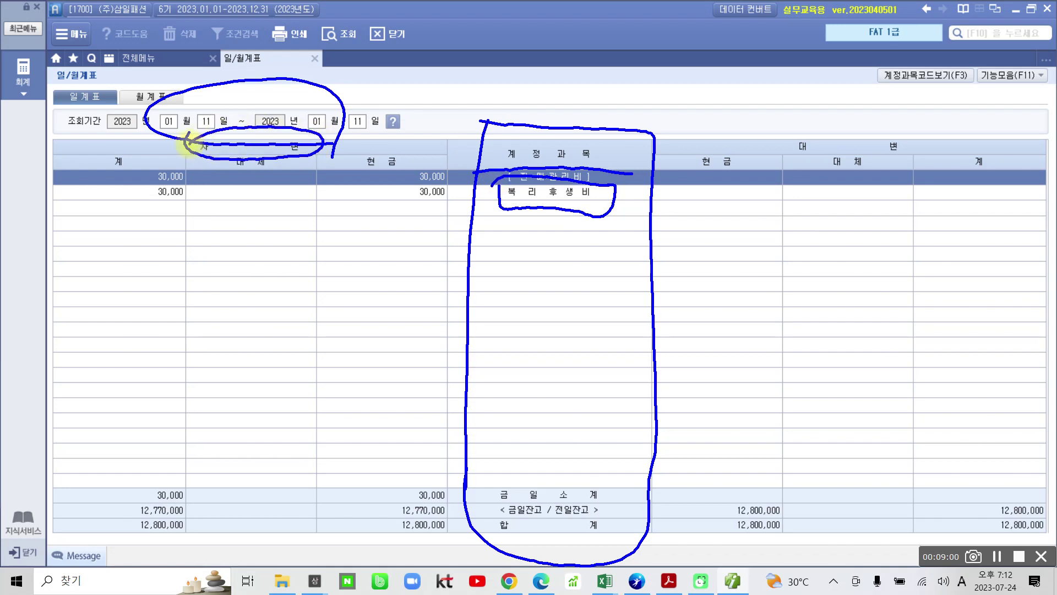
{"action": "mouse_move", "coordinate": [226, 215]}
{"action": "left_mouse_down"}
{"action": "mouse_move", "coordinate": [243, 242]}
{"action": "mouse_move", "coordinate": [281, 232]}
{"action": "mouse_move", "coordinate": [253, 285]}
{"action": "mouse_move", "coordinate": [271, 264]}
{"action": "mouse_move", "coordinate": [305, 267]}
{"action": "mouse_move", "coordinate": [298, 283]}
{"action": "left_mouse_up"}
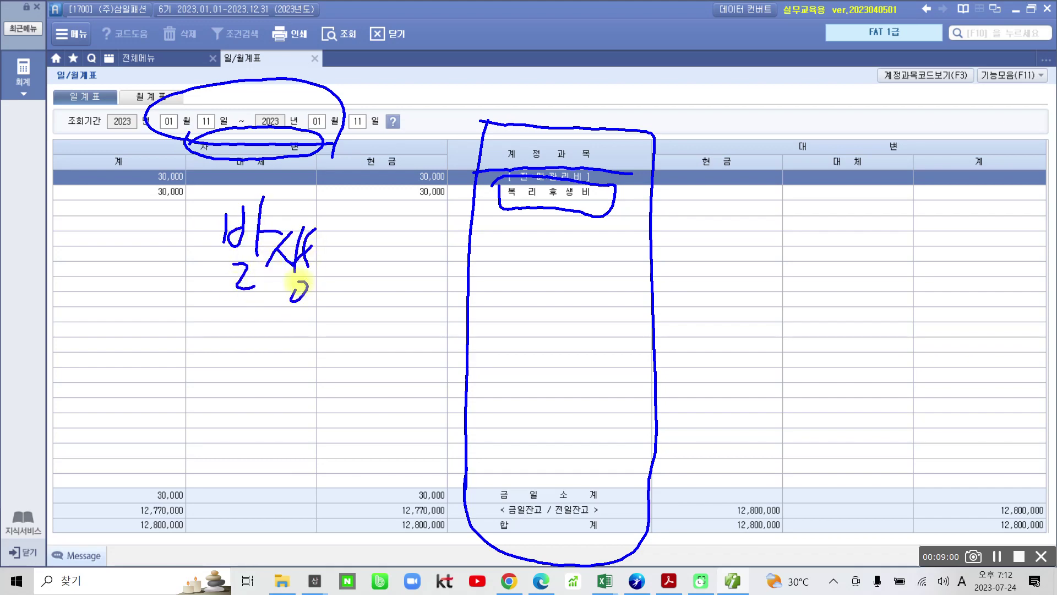
{"action": "mouse_move", "coordinate": [365, 156]}
{"action": "left_mouse_down"}
{"action": "mouse_move", "coordinate": [393, 149]}
{"action": "mouse_move", "coordinate": [360, 150]}
{"action": "left_mouse_up"}
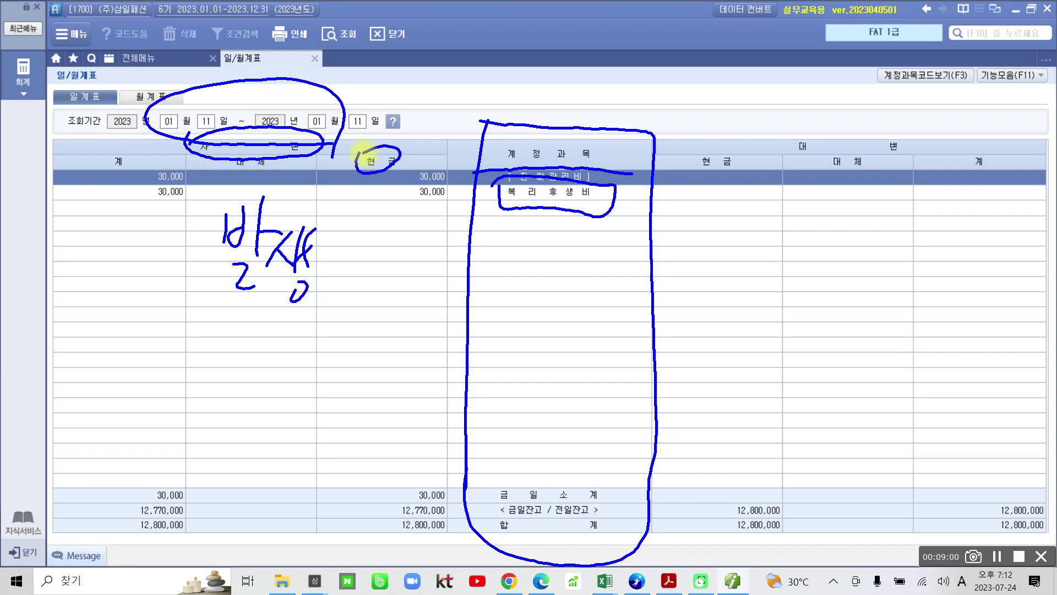
{"action": "left_click_drag", "start_coordinate": [394, 205], "coordinate": [452, 203]}
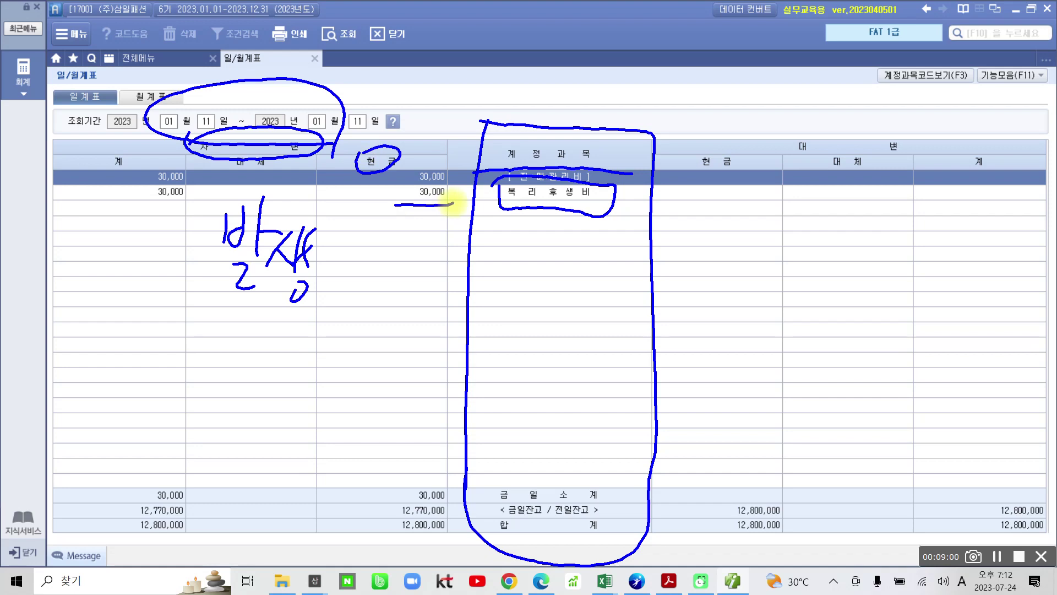
- Handwrite "30,000" in the debit 대체 column and underline it, underlining the debit 현금 amount of 복리후생비 again
{"action": "mouse_move", "coordinate": [225, 166]}
{"action": "left_mouse_down"}
{"action": "mouse_move", "coordinate": [222, 192]}
{"action": "mouse_move", "coordinate": [255, 172]}
{"action": "mouse_move", "coordinate": [267, 201]}
{"action": "mouse_move", "coordinate": [290, 179]}
{"action": "mouse_move", "coordinate": [313, 181]}
{"action": "left_mouse_up"}
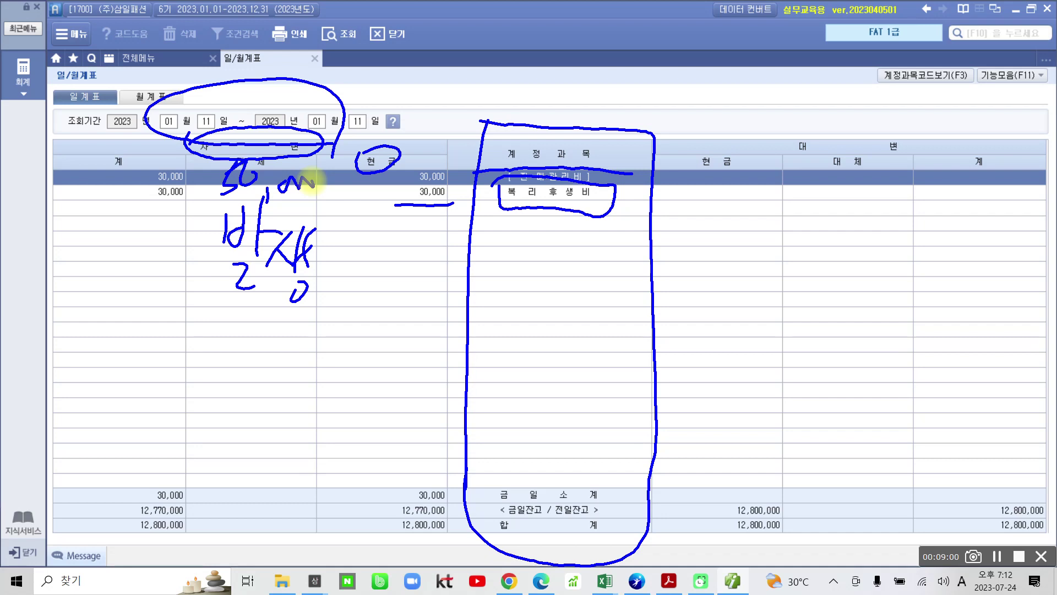
{"action": "left_click_drag", "start_coordinate": [396, 205], "coordinate": [450, 205]}
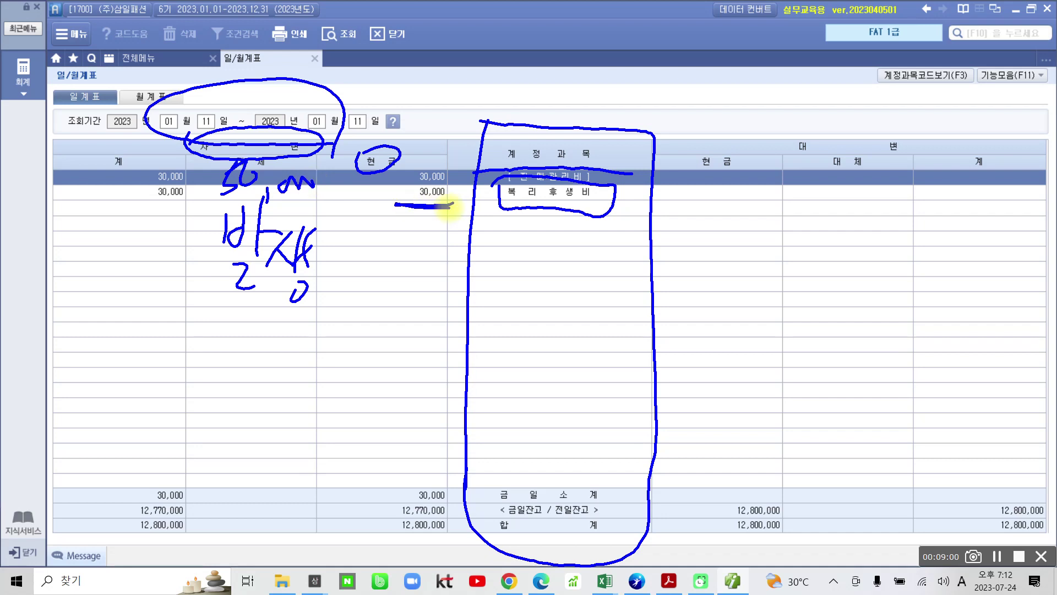
{"action": "left_click_drag", "start_coordinate": [230, 203], "coordinate": [318, 206]}
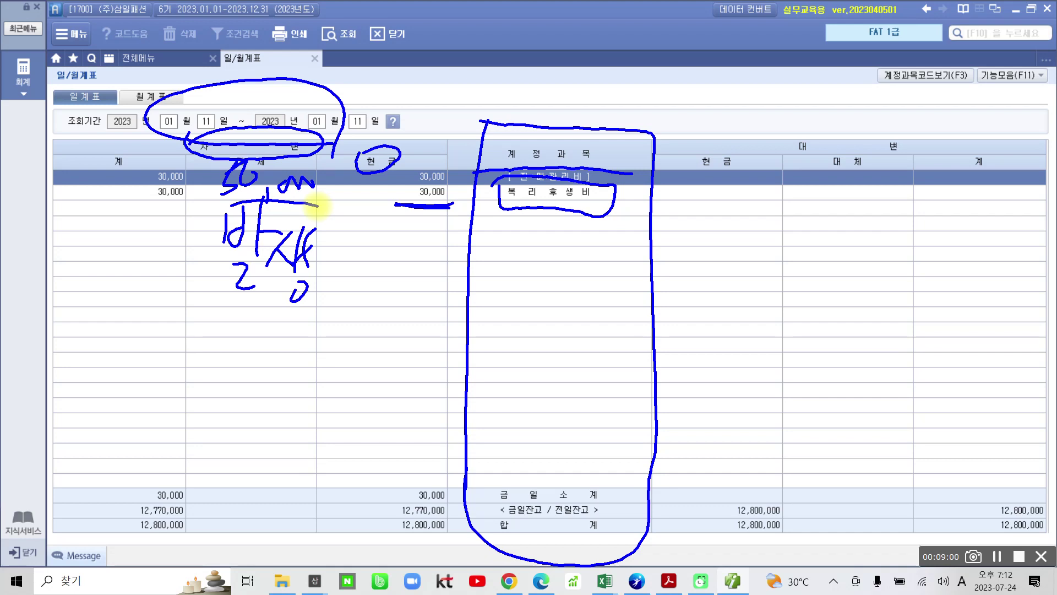
- Circle the debit 현금 heading again, mark the debit 대체 heading, and select the 복리후생비 row
{"action": "left_click_drag", "start_coordinate": [386, 145], "coordinate": [405, 183]}
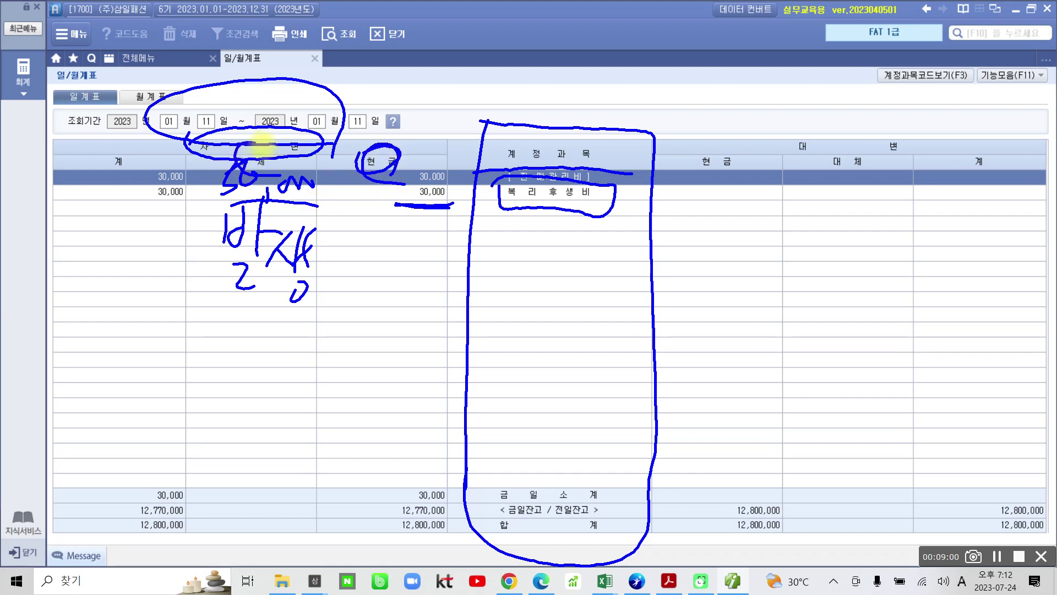
{"action": "left_click_drag", "start_coordinate": [264, 144], "coordinate": [259, 165]}
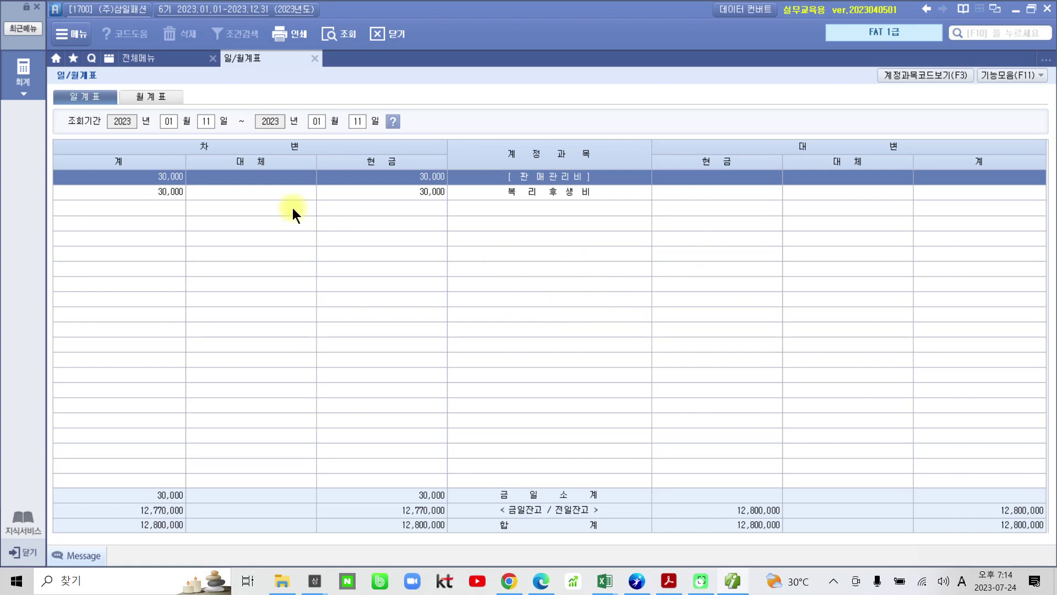
{"action": "left_click", "coordinate": [270, 195]}
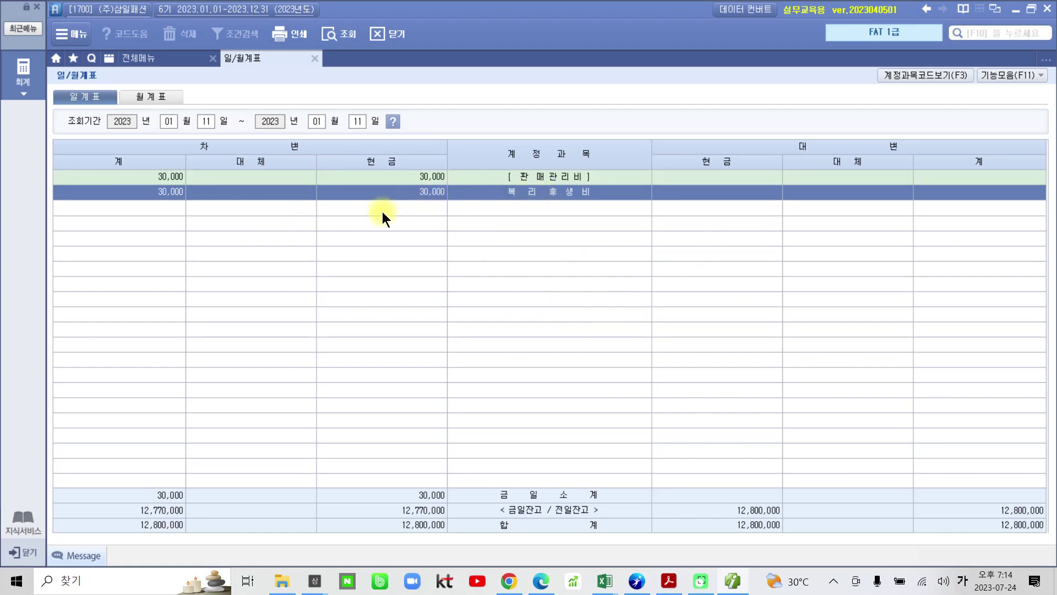
- Circle the debit and credit 현금 headings and the 복리후생비 account with the blue pen, then outline the 계정과목 column
{"action": "mouse_move", "coordinate": [388, 189]}
{"action": "left_mouse_down"}
{"action": "mouse_move", "coordinate": [354, 173]}
{"action": "mouse_move", "coordinate": [399, 185]}
{"action": "left_mouse_up"}
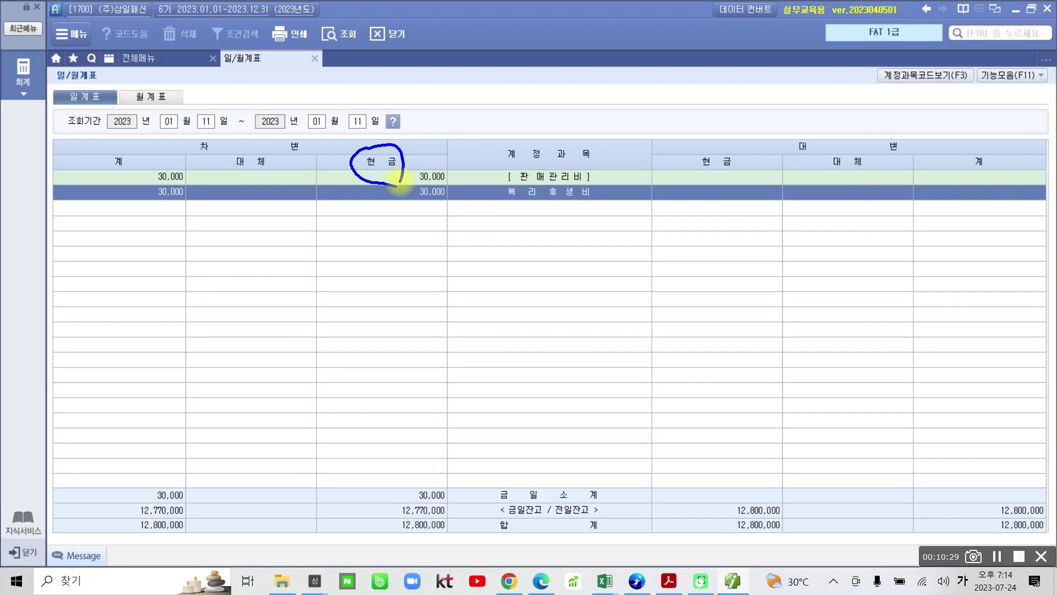
{"action": "mouse_move", "coordinate": [498, 186]}
{"action": "left_mouse_down"}
{"action": "mouse_move", "coordinate": [498, 205]}
{"action": "mouse_move", "coordinate": [600, 182]}
{"action": "mouse_move", "coordinate": [492, 177]}
{"action": "left_mouse_up"}
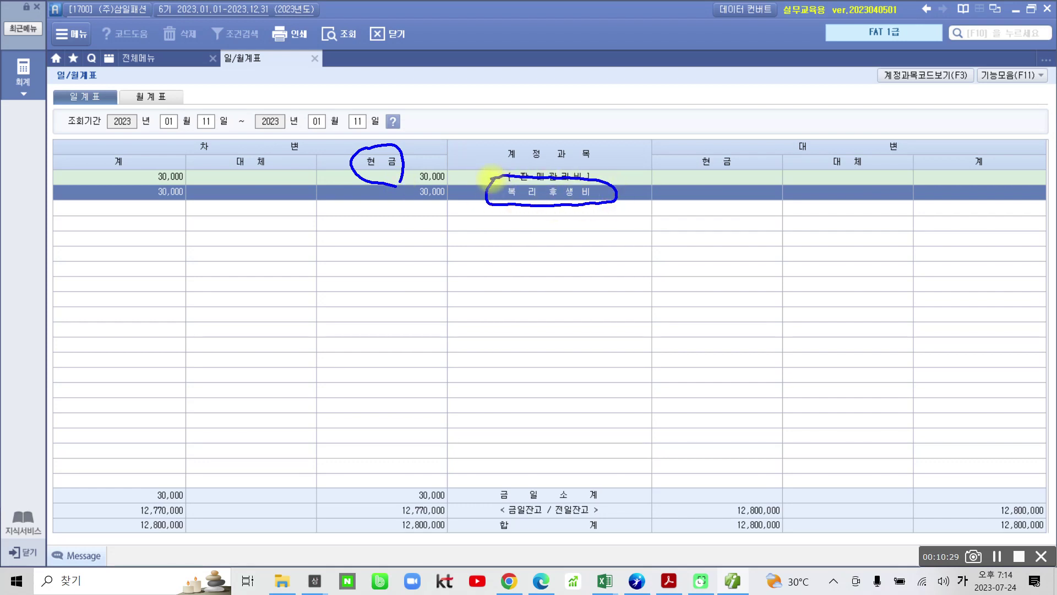
{"action": "mouse_move", "coordinate": [733, 175]}
{"action": "left_mouse_down"}
{"action": "mouse_move", "coordinate": [685, 165]}
{"action": "mouse_move", "coordinate": [728, 179]}
{"action": "left_mouse_up"}
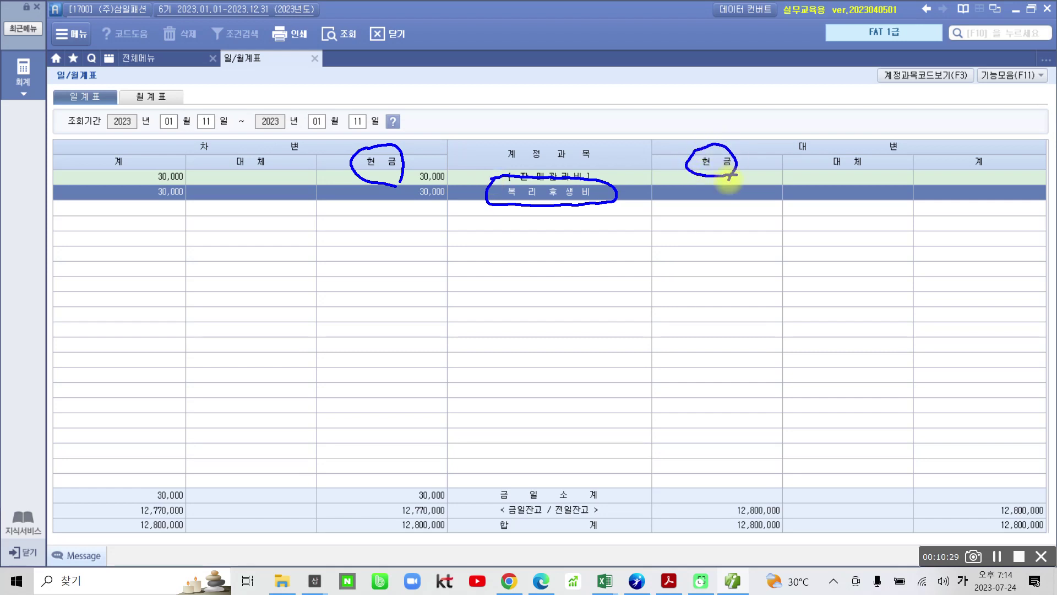
{"action": "mouse_move", "coordinate": [468, 181]}
{"action": "left_mouse_down"}
{"action": "mouse_move", "coordinate": [472, 411]}
{"action": "mouse_move", "coordinate": [642, 484]}
{"action": "mouse_move", "coordinate": [597, 156]}
{"action": "mouse_move", "coordinate": [475, 159]}
{"action": "left_mouse_up"}
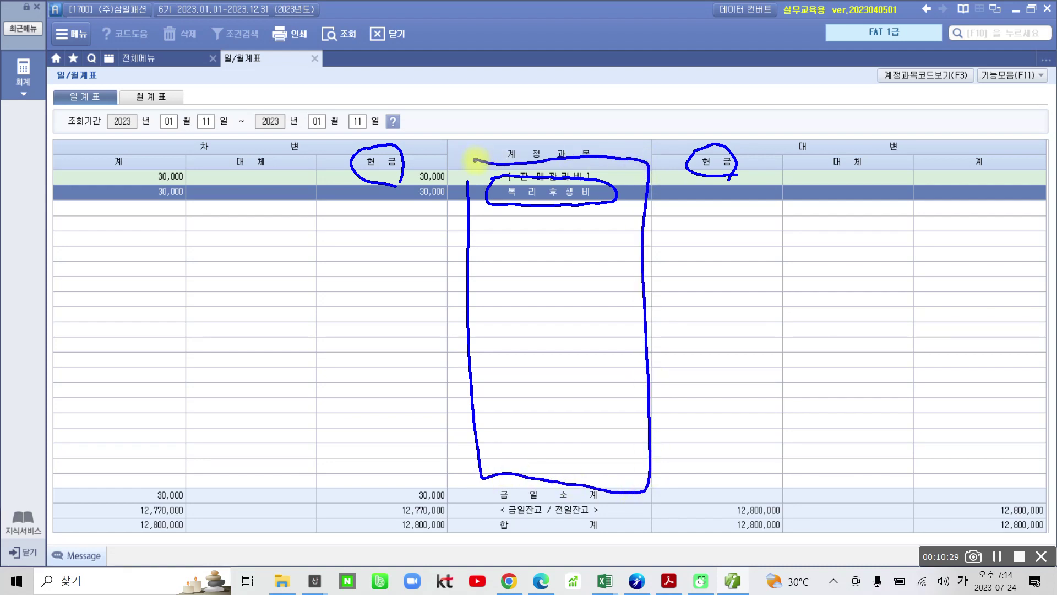
- Handwrite "지출" below the debit 현금 heading and "수입" below the credit 현금 heading
{"action": "left_click_drag", "start_coordinate": [325, 218], "coordinate": [322, 256]}
{"action": "left_click_drag", "start_coordinate": [335, 237], "coordinate": [349, 264]}
{"action": "left_click_drag", "start_coordinate": [359, 197], "coordinate": [358, 287]}
{"action": "mouse_move", "coordinate": [369, 212]}
{"action": "left_mouse_down"}
{"action": "mouse_move", "coordinate": [378, 217]}
{"action": "mouse_move", "coordinate": [370, 239]}
{"action": "mouse_move", "coordinate": [402, 235]}
{"action": "mouse_move", "coordinate": [403, 284]}
{"action": "left_mouse_up"}
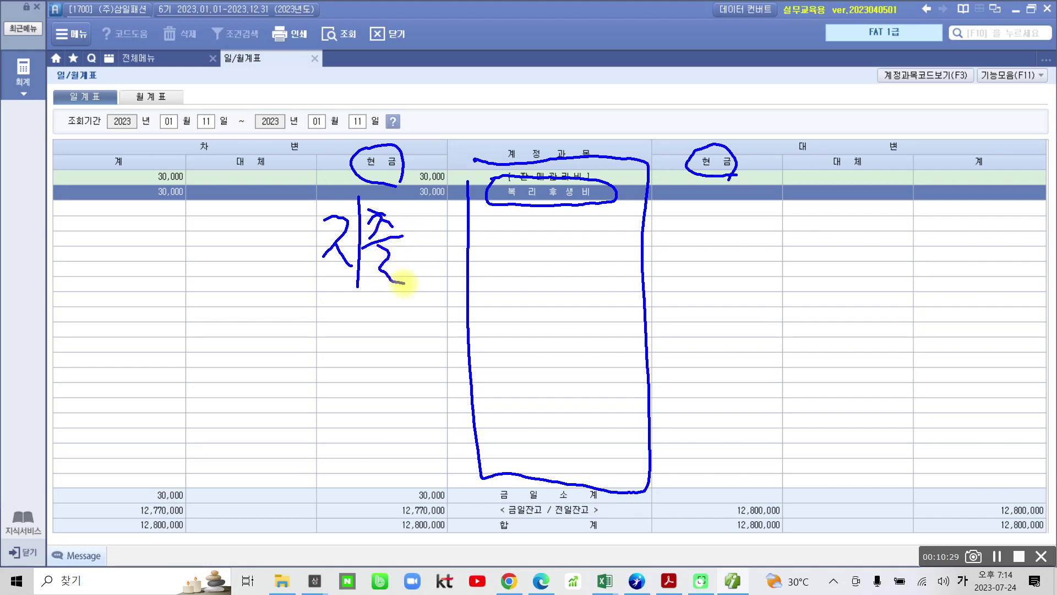
{"action": "left_click_drag", "start_coordinate": [699, 213], "coordinate": [684, 236]}
{"action": "mouse_move", "coordinate": [695, 222]}
{"action": "left_mouse_down"}
{"action": "mouse_move", "coordinate": [716, 249]}
{"action": "mouse_move", "coordinate": [698, 275]}
{"action": "left_mouse_up"}
{"action": "mouse_move", "coordinate": [738, 225]}
{"action": "left_mouse_down"}
{"action": "mouse_move", "coordinate": [735, 245]}
{"action": "mouse_move", "coordinate": [738, 225]}
{"action": "left_mouse_up"}
{"action": "left_click_drag", "start_coordinate": [756, 208], "coordinate": [740, 278]}
{"action": "left_click_drag", "start_coordinate": [751, 243], "coordinate": [766, 260]}
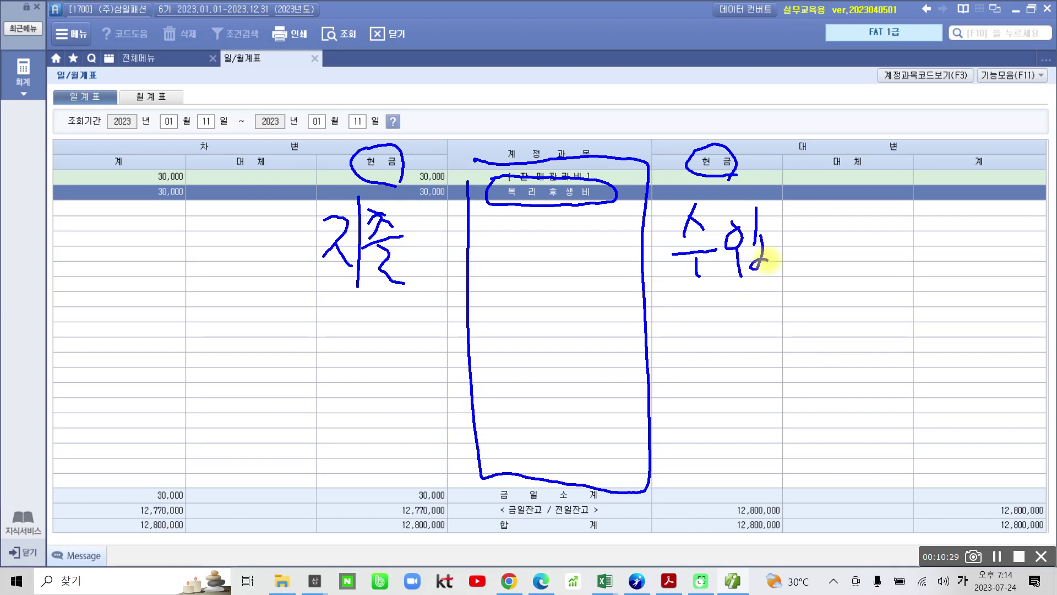
- Circle the 금일잔고 and 전일잔고 labels along with their debit and credit 현금 amounts
{"action": "mouse_move", "coordinate": [495, 518]}
{"action": "left_mouse_down"}
{"action": "mouse_move", "coordinate": [542, 517]}
{"action": "mouse_move", "coordinate": [507, 502]}
{"action": "mouse_move", "coordinate": [494, 514]}
{"action": "left_mouse_up"}
{"action": "mouse_move", "coordinate": [558, 501]}
{"action": "left_mouse_down"}
{"action": "mouse_move", "coordinate": [552, 519]}
{"action": "mouse_move", "coordinate": [593, 497]}
{"action": "mouse_move", "coordinate": [563, 494]}
{"action": "left_mouse_up"}
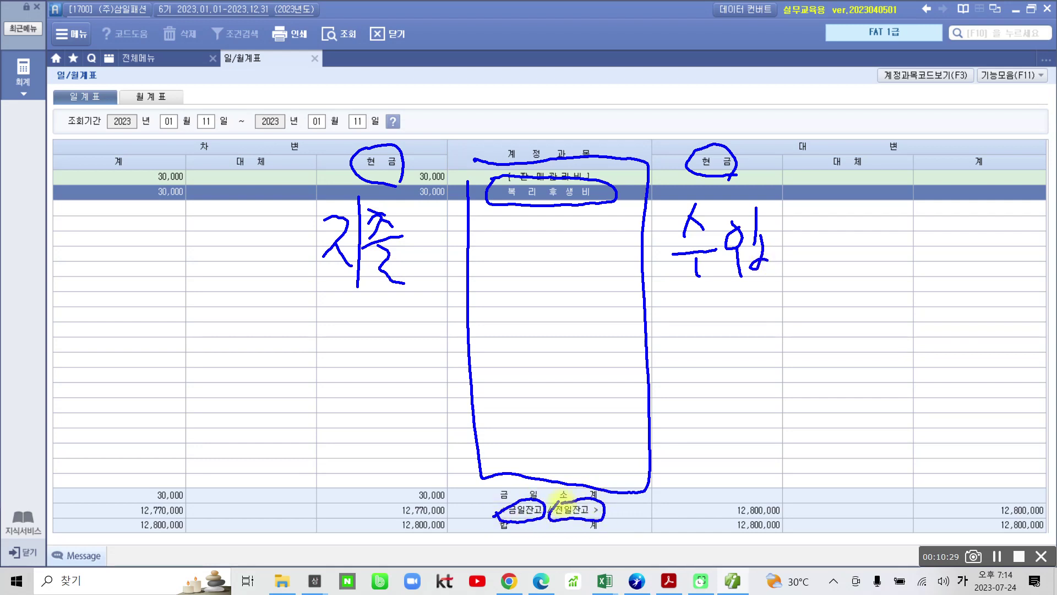
{"action": "mouse_move", "coordinate": [394, 521]}
{"action": "left_mouse_down"}
{"action": "mouse_move", "coordinate": [439, 523]}
{"action": "mouse_move", "coordinate": [418, 492]}
{"action": "mouse_move", "coordinate": [390, 520]}
{"action": "left_mouse_up"}
{"action": "mouse_move", "coordinate": [719, 499]}
{"action": "left_mouse_down"}
{"action": "mouse_move", "coordinate": [720, 526]}
{"action": "mouse_move", "coordinate": [800, 500]}
{"action": "mouse_move", "coordinate": [716, 488]}
{"action": "left_mouse_up"}
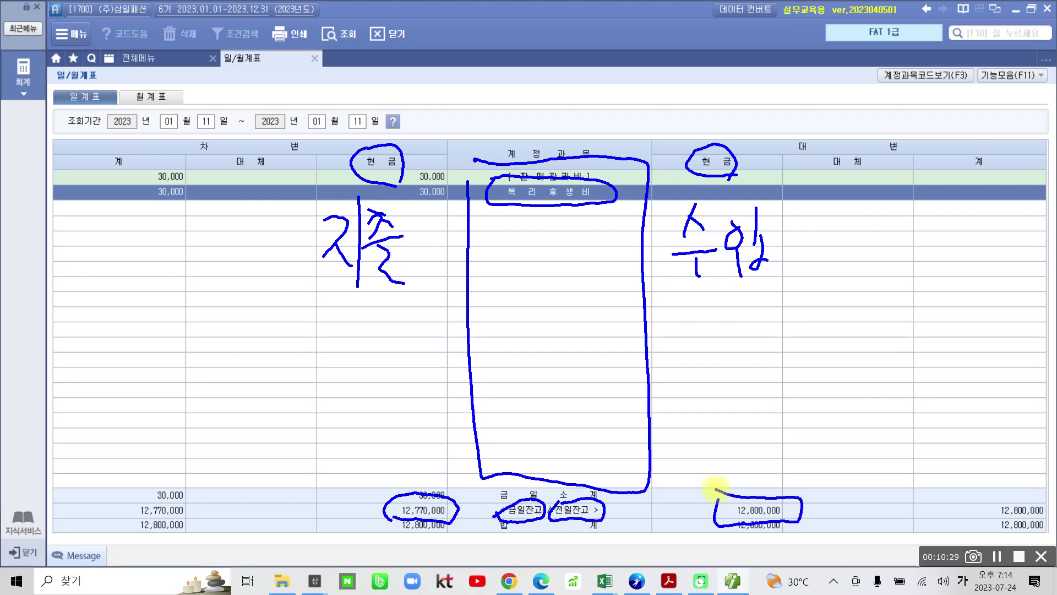
- Outline the 계정과목 column again, check-mark the 금일잔고 amount in the debit 현금 column, and clear the pen annotations
{"action": "mouse_move", "coordinate": [458, 194]}
{"action": "left_mouse_down"}
{"action": "mouse_move", "coordinate": [472, 484]}
{"action": "mouse_move", "coordinate": [621, 485]}
{"action": "left_mouse_up"}
{"action": "mouse_move", "coordinate": [477, 161]}
{"action": "left_mouse_down"}
{"action": "mouse_move", "coordinate": [649, 196]}
{"action": "mouse_move", "coordinate": [632, 464]}
{"action": "mouse_move", "coordinate": [509, 475]}
{"action": "left_mouse_up"}
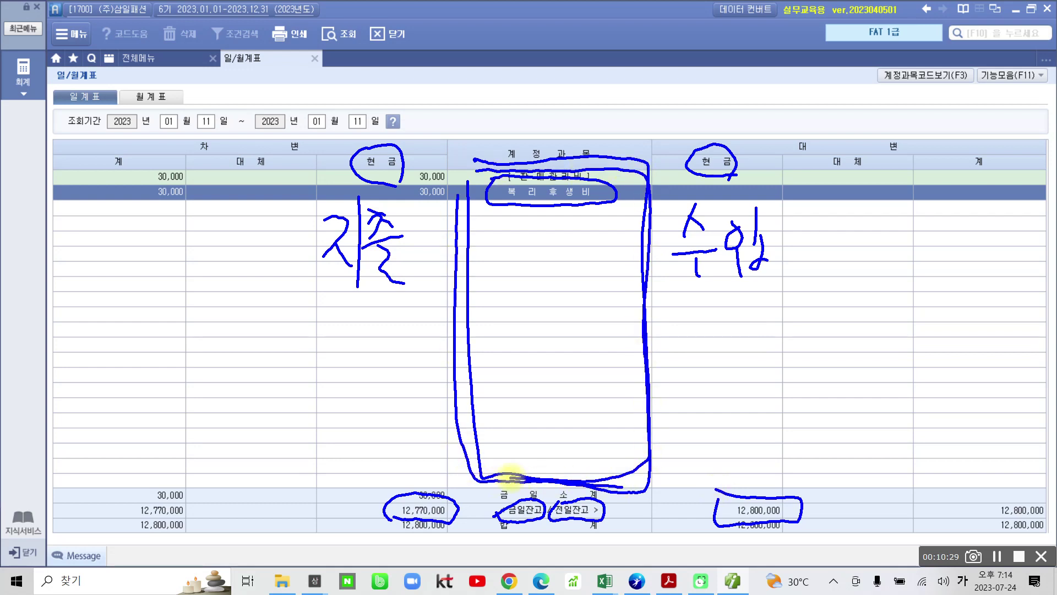
{"action": "left_click_drag", "start_coordinate": [413, 465], "coordinate": [448, 471]}
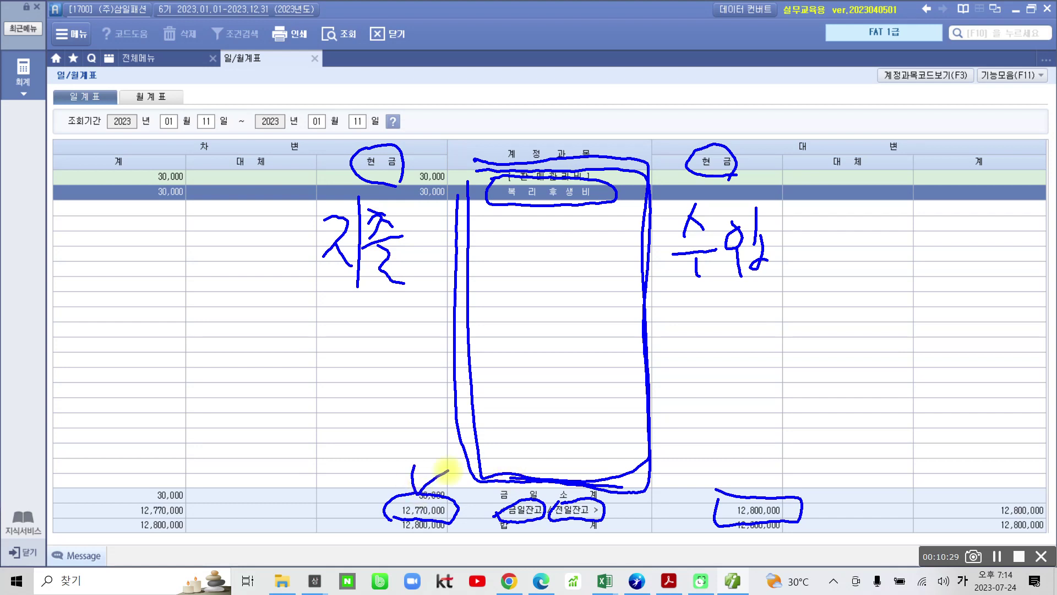
{"action": "key", "text": "Escape"}
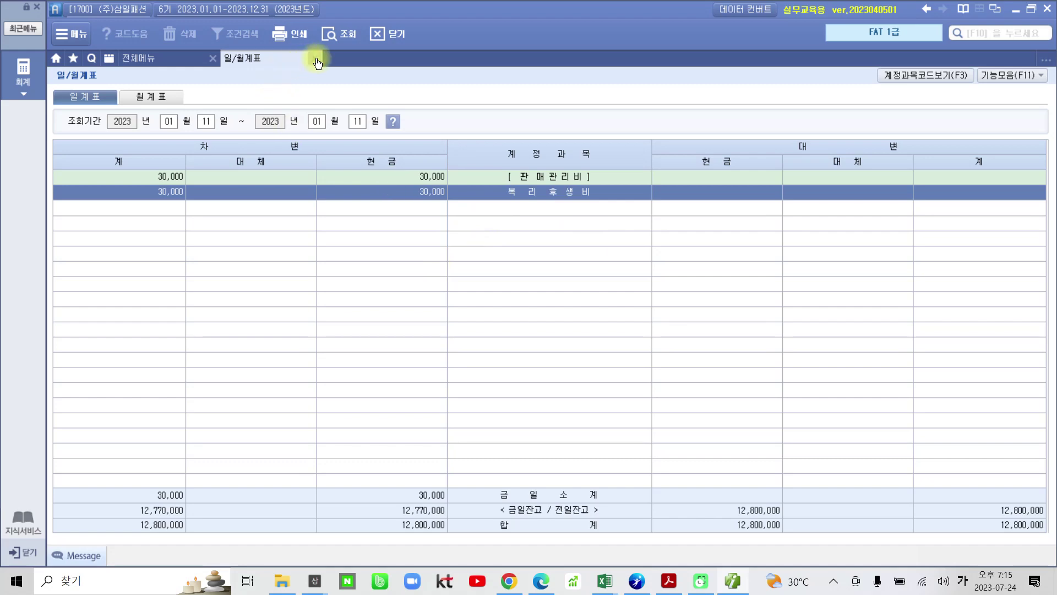
- Switch to the textbook PDF in Acrobat Reader and highlight the heading "월계표: 1월부터 1월까지"
{"action": "left_click", "coordinate": [134, 55]}
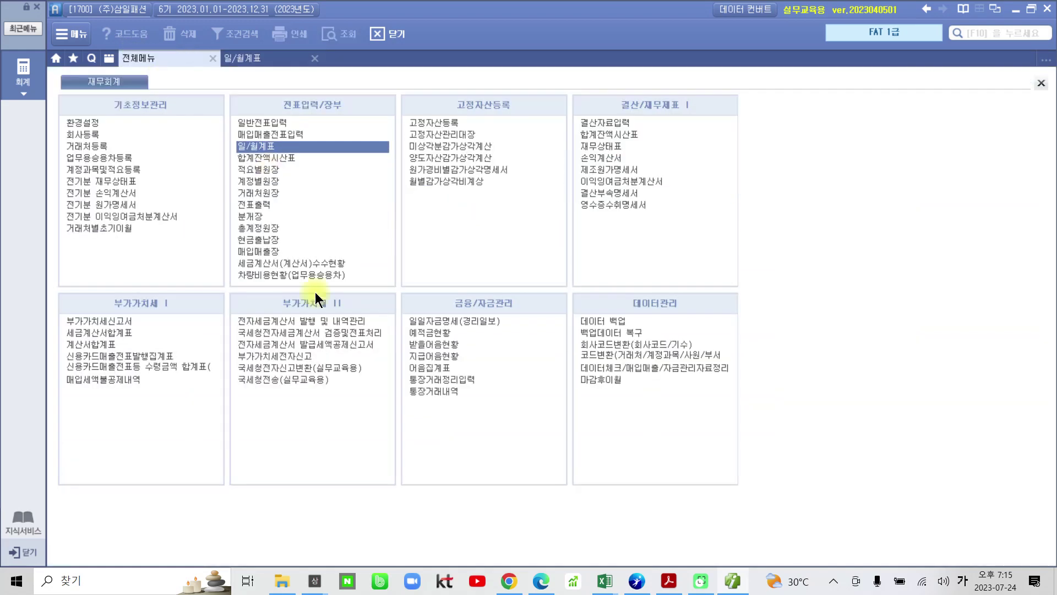
{"action": "left_click", "coordinate": [669, 580]}
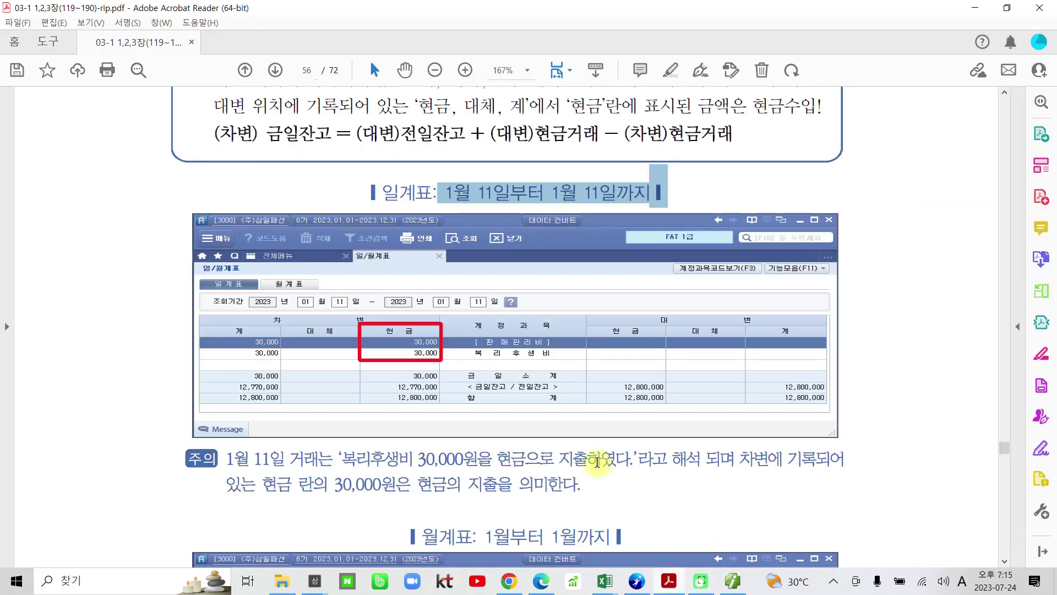
{"action": "scroll", "coordinate": [555, 455], "scroll_direction": "down", "scroll_amount": 5}
{"action": "scroll", "coordinate": [555, 454], "scroll_direction": "down", "scroll_amount": 2}
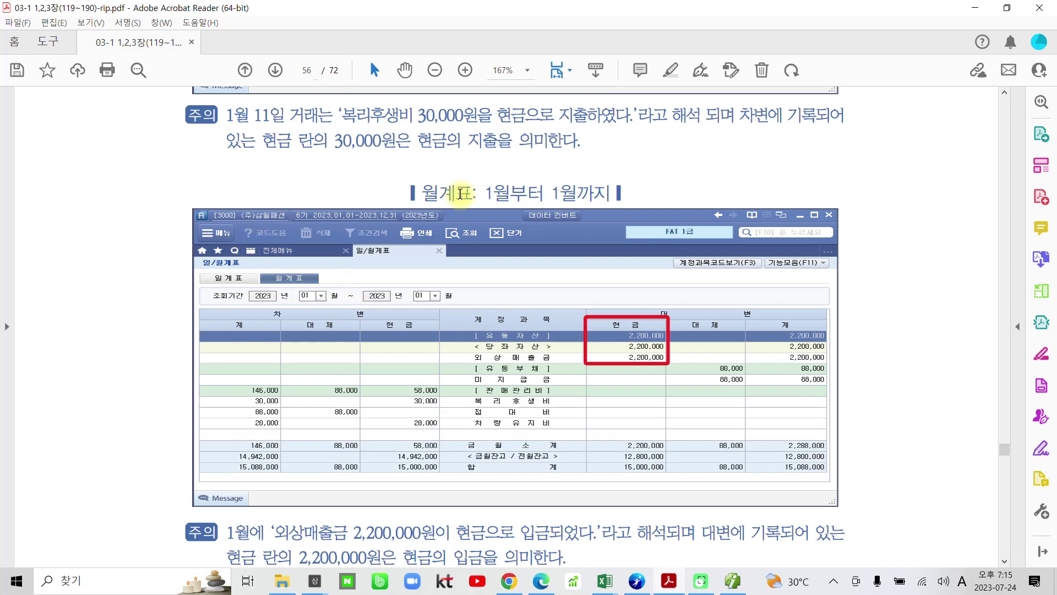
{"action": "left_click_drag", "start_coordinate": [421, 193], "coordinate": [610, 194]}
{"action": "left_click", "coordinate": [596, 137]}
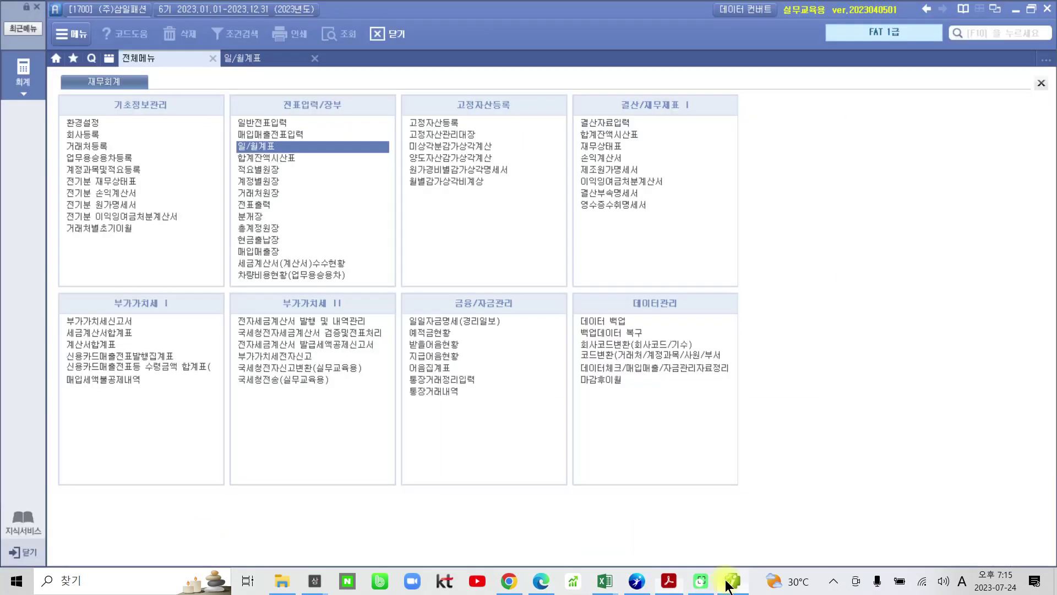
- Switch back to Smart A and query the 월계표 for the period from January to January 2023
{"action": "left_click", "coordinate": [732, 581]}
{"action": "left_click", "coordinate": [252, 60]}
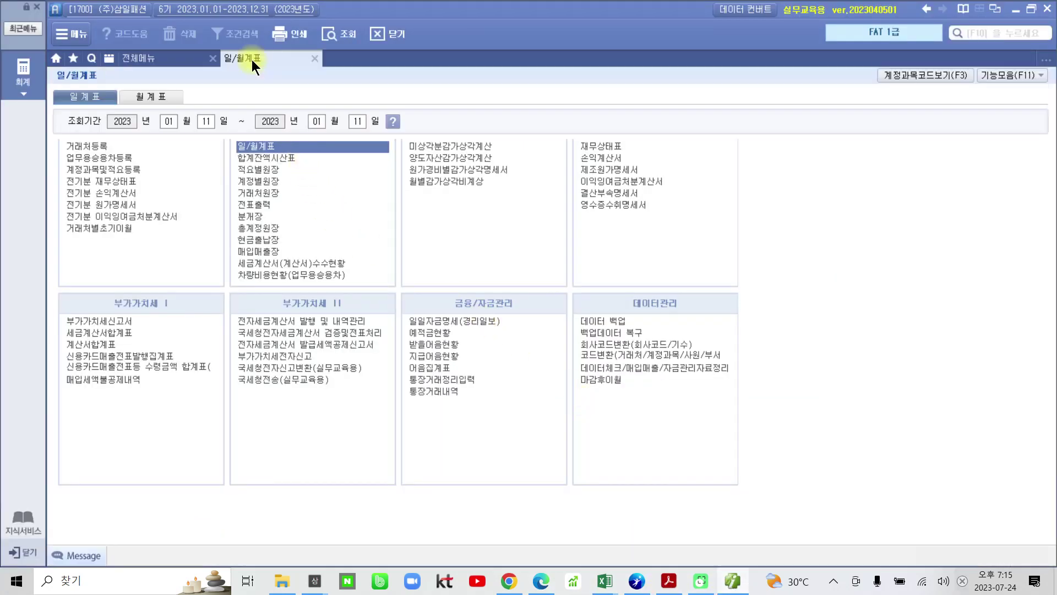
{"action": "left_click", "coordinate": [144, 97]}
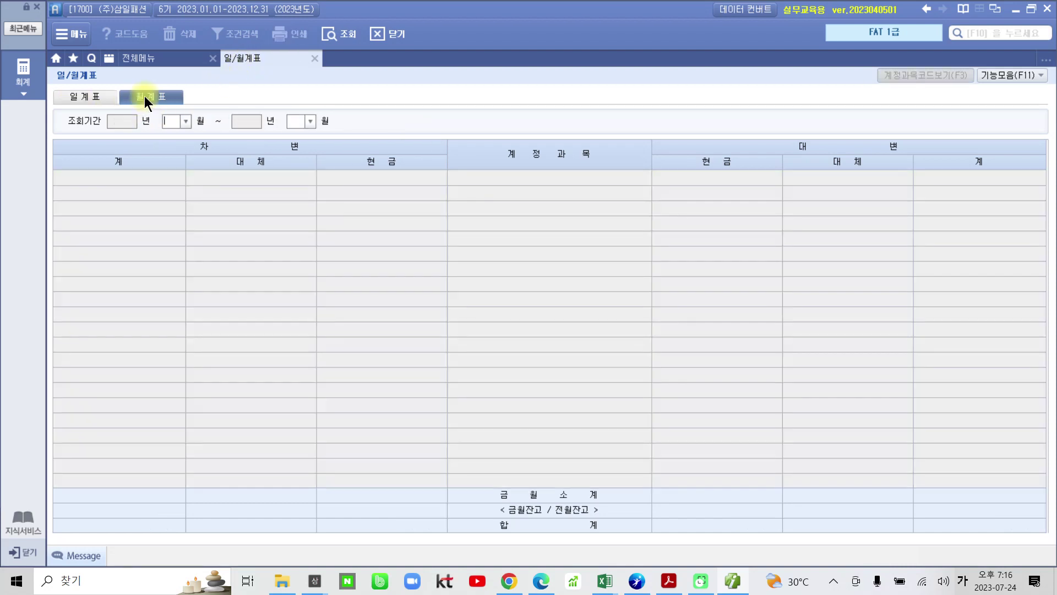
{"action": "type", "text": "1"}
{"action": "key", "text": "Return"}
{"action": "type", "text": "1"}
{"action": "key", "text": "Return"}
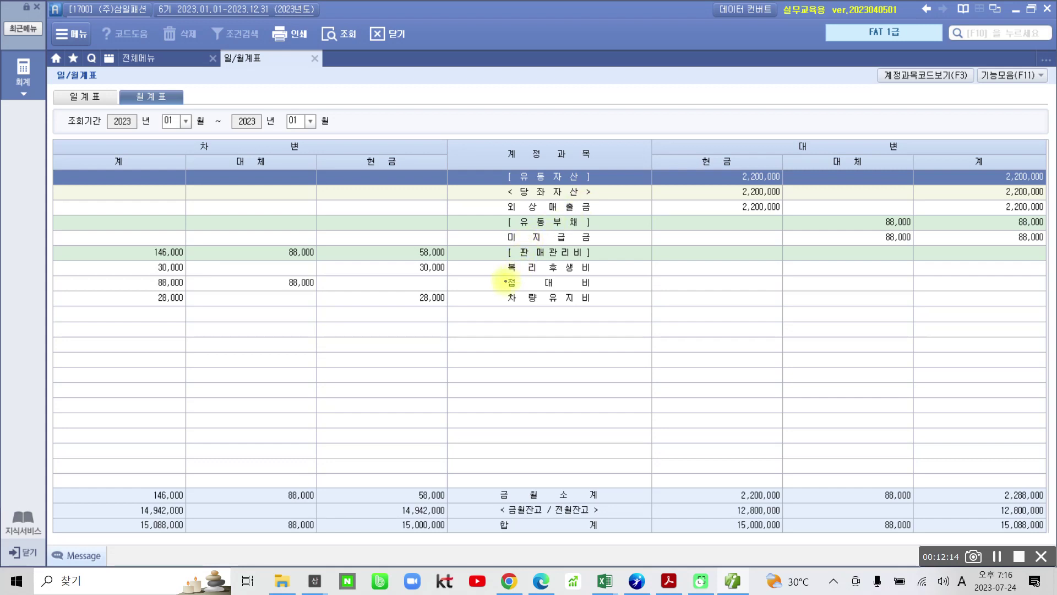
- Underline the 복리후생비, 접대비, 차량유지비, 미지급금 and 외상매출금 accounts with the blue pen
{"action": "left_click_drag", "start_coordinate": [505, 274], "coordinate": [594, 274]}
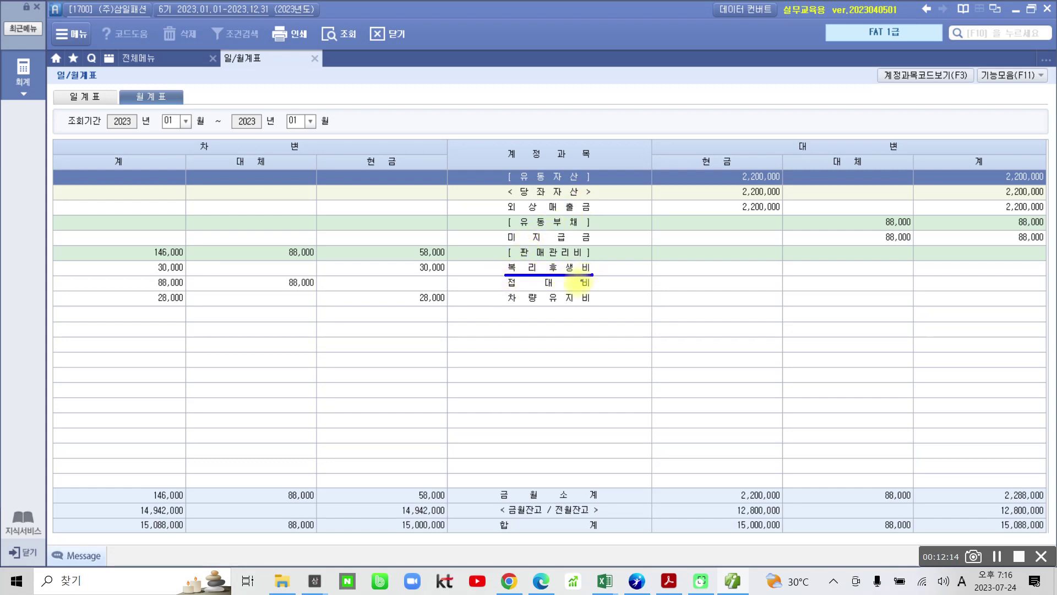
{"action": "left_click_drag", "start_coordinate": [507, 290], "coordinate": [592, 289]}
{"action": "left_click_drag", "start_coordinate": [502, 304], "coordinate": [590, 304]}
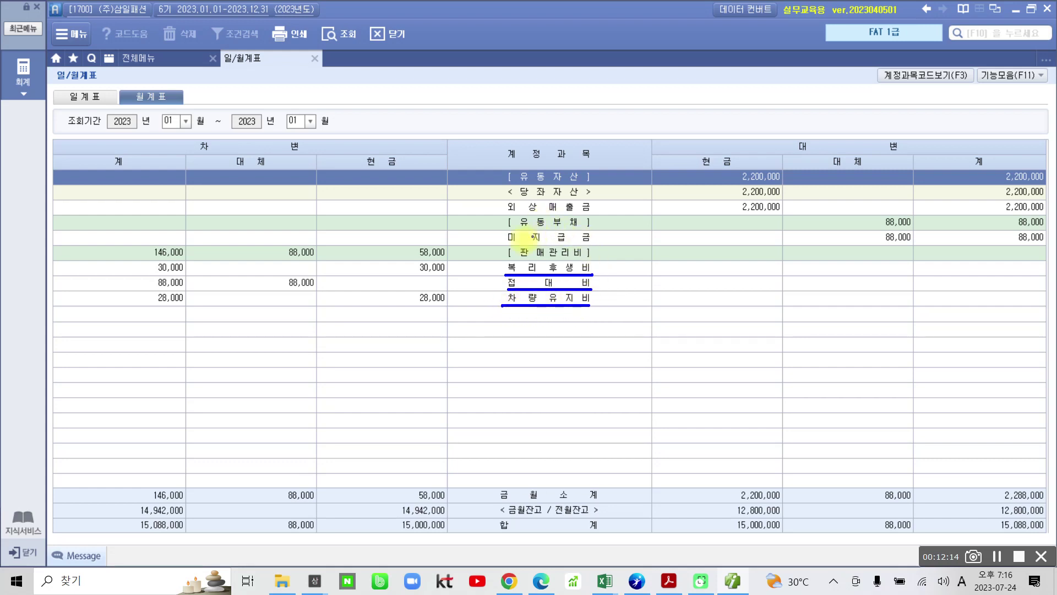
{"action": "left_click_drag", "start_coordinate": [505, 244], "coordinate": [604, 249]}
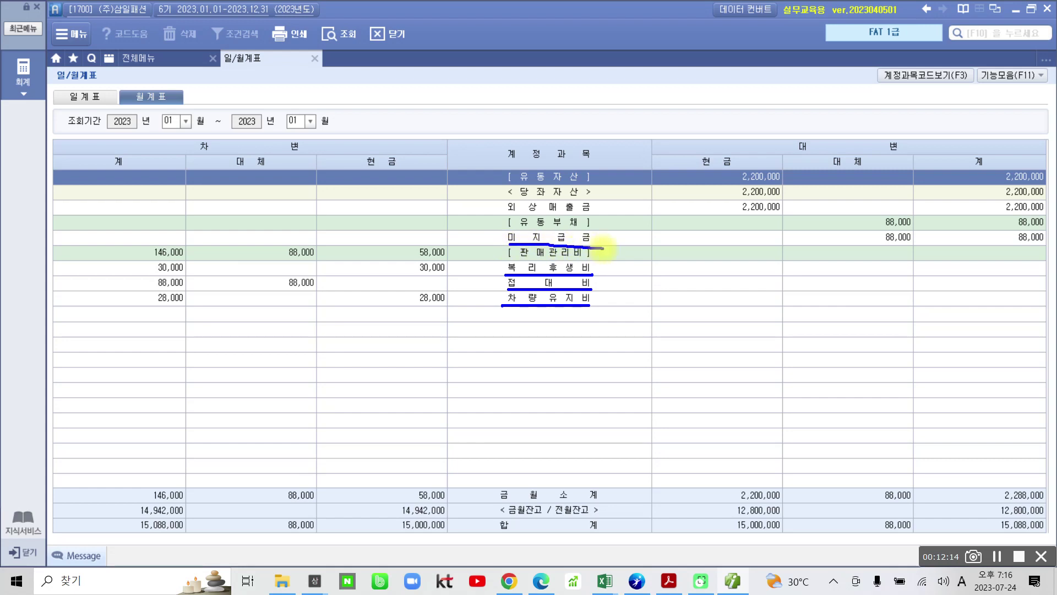
{"action": "left_click_drag", "start_coordinate": [504, 211], "coordinate": [599, 213]}
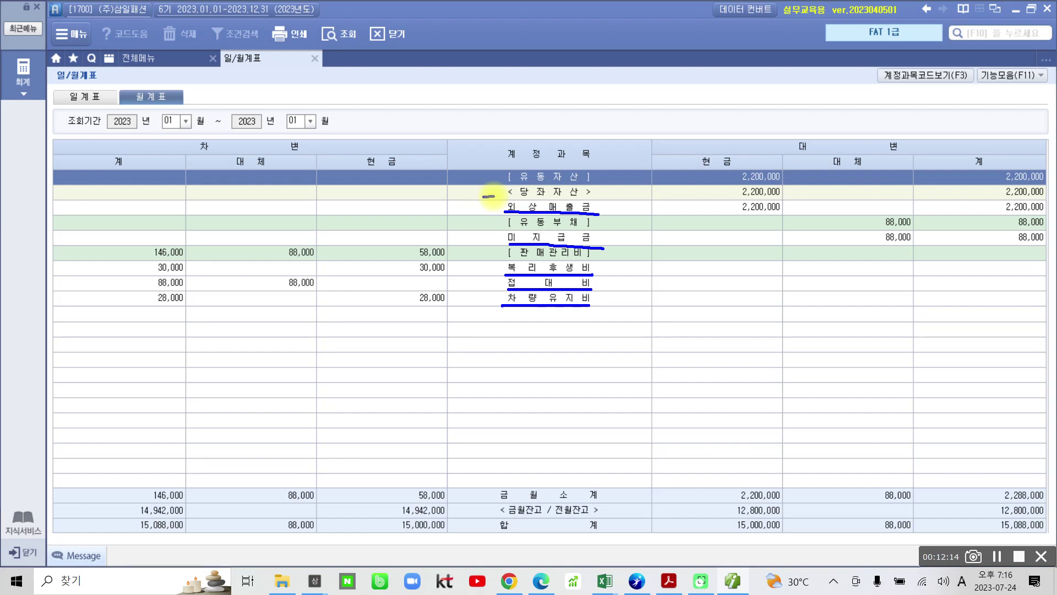
- Check-mark 외상매출금 and 미지급금, circle the credit 현금 amount of 외상매출금, and handwrite "감소" beside it
{"action": "left_click_drag", "start_coordinate": [477, 194], "coordinate": [502, 177]}
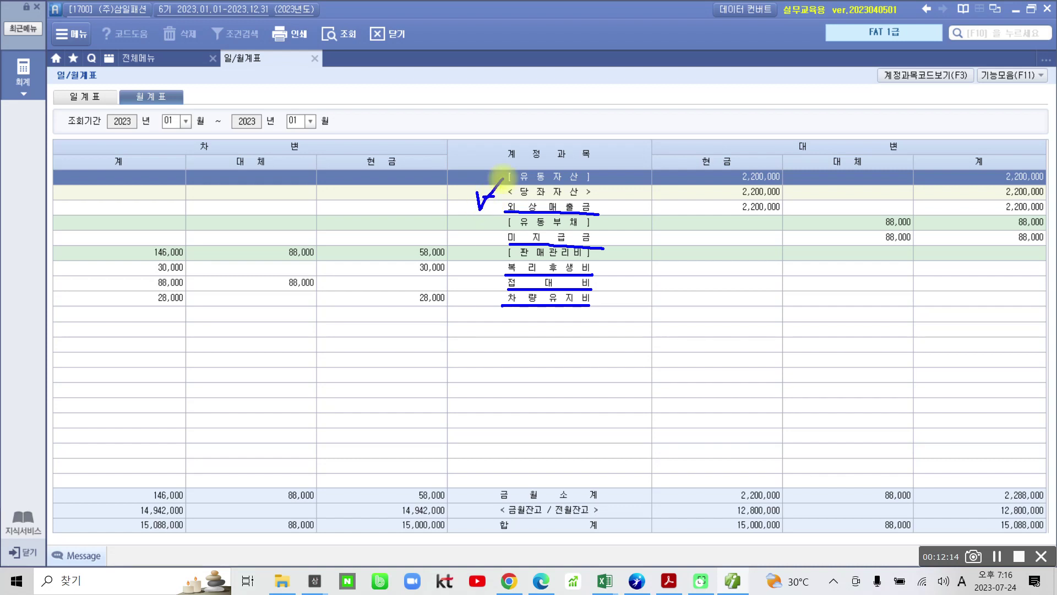
{"action": "mouse_move", "coordinate": [738, 199]}
{"action": "left_mouse_down"}
{"action": "mouse_move", "coordinate": [790, 214]}
{"action": "mouse_move", "coordinate": [722, 203]}
{"action": "left_mouse_up"}
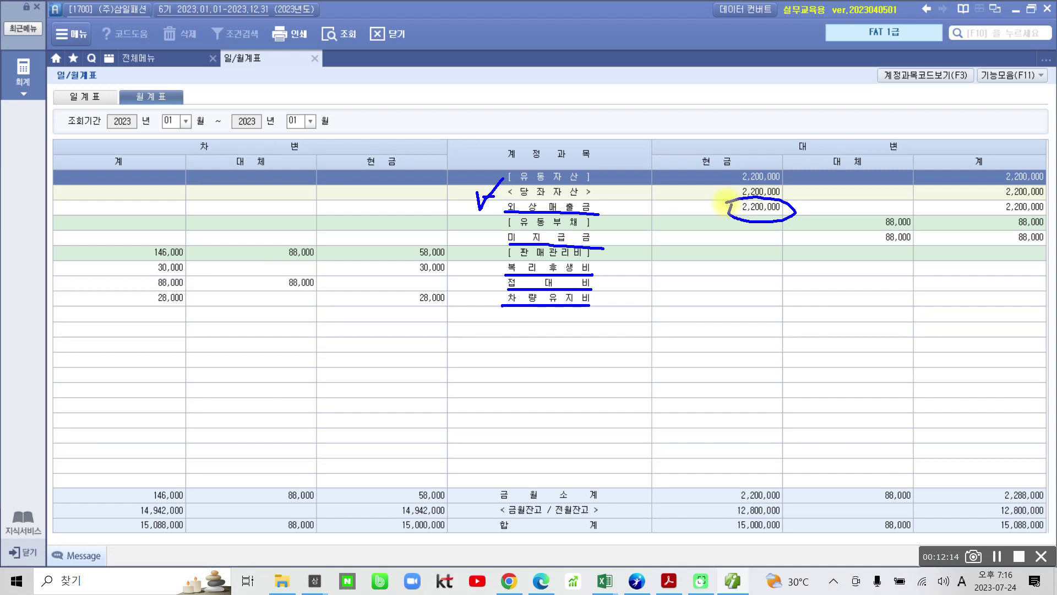
{"action": "left_click_drag", "start_coordinate": [478, 224], "coordinate": [490, 232]}
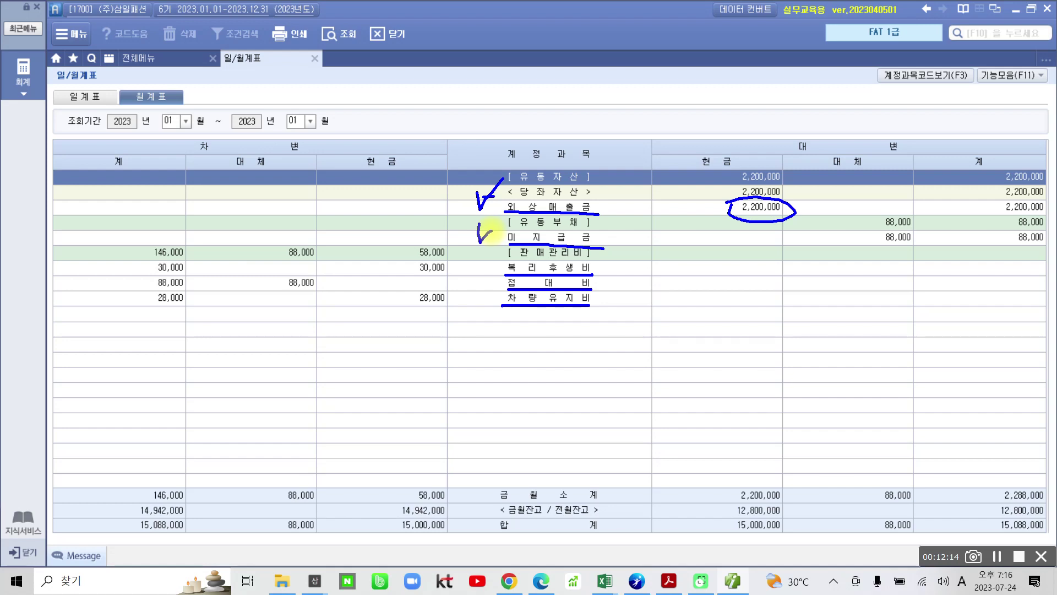
{"action": "left_click_drag", "start_coordinate": [810, 189], "coordinate": [814, 208]}
{"action": "mouse_move", "coordinate": [832, 173]}
{"action": "left_mouse_down"}
{"action": "mouse_move", "coordinate": [833, 204]}
{"action": "mouse_move", "coordinate": [850, 185]}
{"action": "left_mouse_up"}
{"action": "mouse_move", "coordinate": [827, 218]}
{"action": "left_mouse_down"}
{"action": "mouse_move", "coordinate": [864, 201]}
{"action": "mouse_move", "coordinate": [854, 212]}
{"action": "mouse_move", "coordinate": [875, 211]}
{"action": "left_mouse_up"}
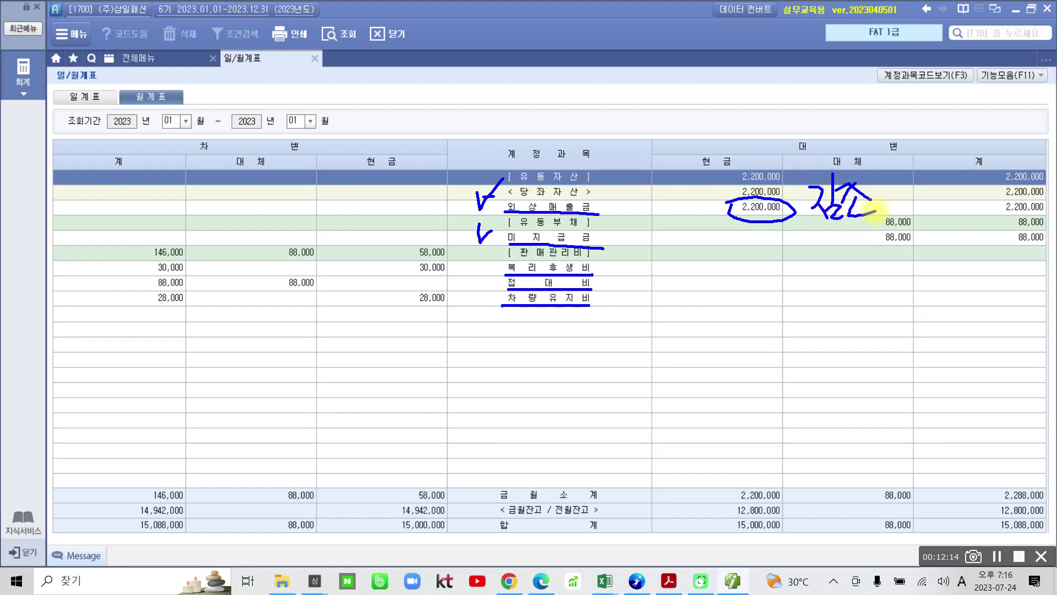
- Circle the credit 현금 heading and the credit 대체 amount of 미지급금, handwriting "증가" below that amount
{"action": "left_click_drag", "start_coordinate": [693, 170], "coordinate": [722, 178]}
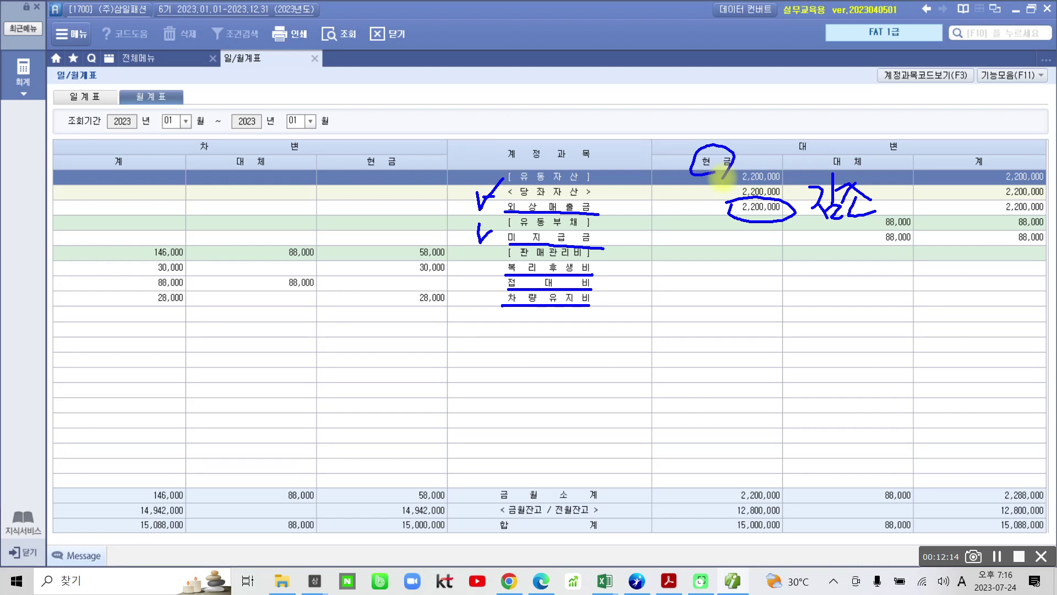
{"action": "mouse_move", "coordinate": [847, 250]}
{"action": "left_mouse_down"}
{"action": "mouse_move", "coordinate": [866, 271]}
{"action": "mouse_move", "coordinate": [884, 268]}
{"action": "mouse_move", "coordinate": [872, 289]}
{"action": "mouse_move", "coordinate": [892, 283]}
{"action": "mouse_move", "coordinate": [910, 298]}
{"action": "mouse_move", "coordinate": [917, 273]}
{"action": "left_mouse_up"}
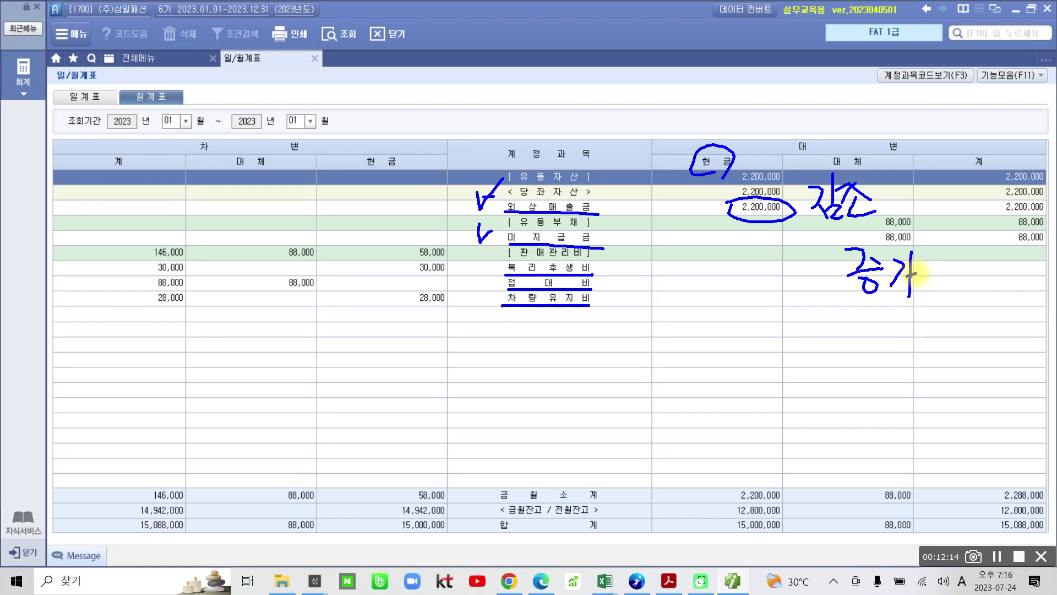
{"action": "mouse_move", "coordinate": [881, 231]}
{"action": "left_mouse_down"}
{"action": "mouse_move", "coordinate": [903, 252]}
{"action": "mouse_move", "coordinate": [875, 233]}
{"action": "left_mouse_up"}
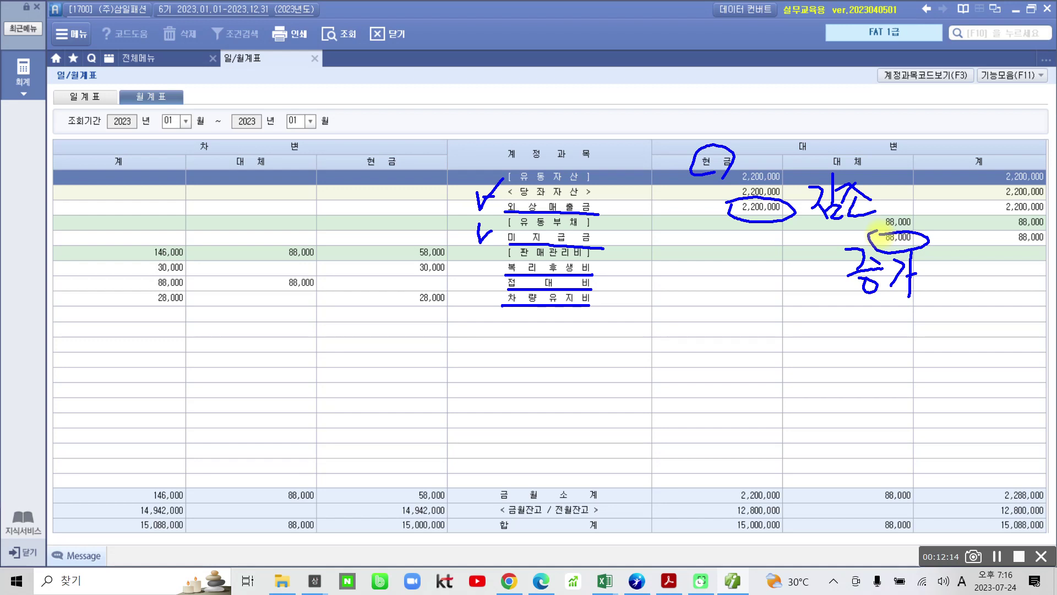
- Mark below the debit 대체 amount of 접대비 with the pen, then select the 복리후생비 row followed by the 접대비 row
{"action": "left_click_drag", "start_coordinate": [263, 296], "coordinate": [314, 306]}
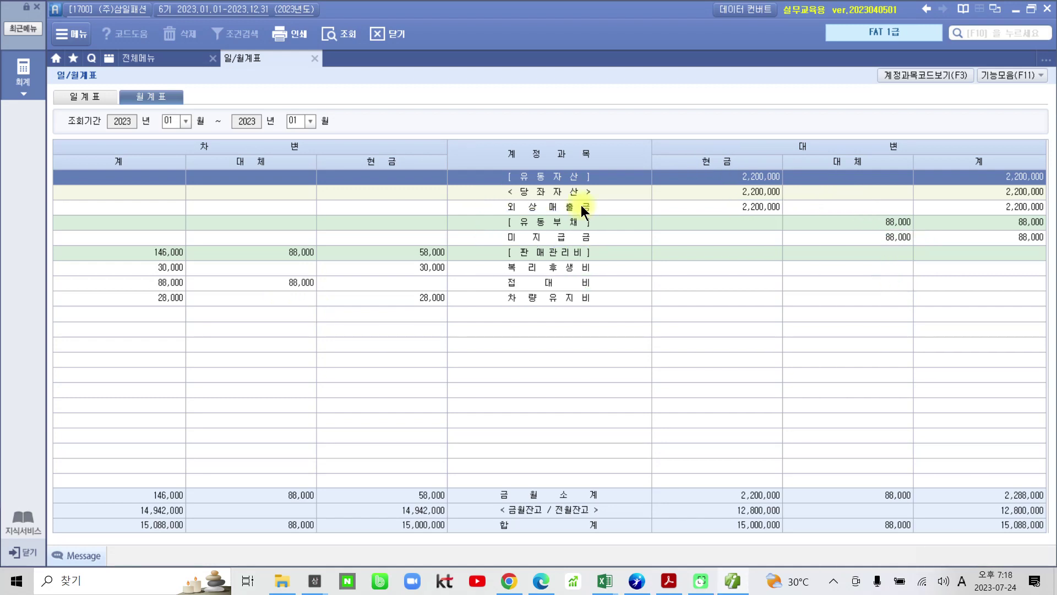
{"action": "left_click", "coordinate": [567, 272]}
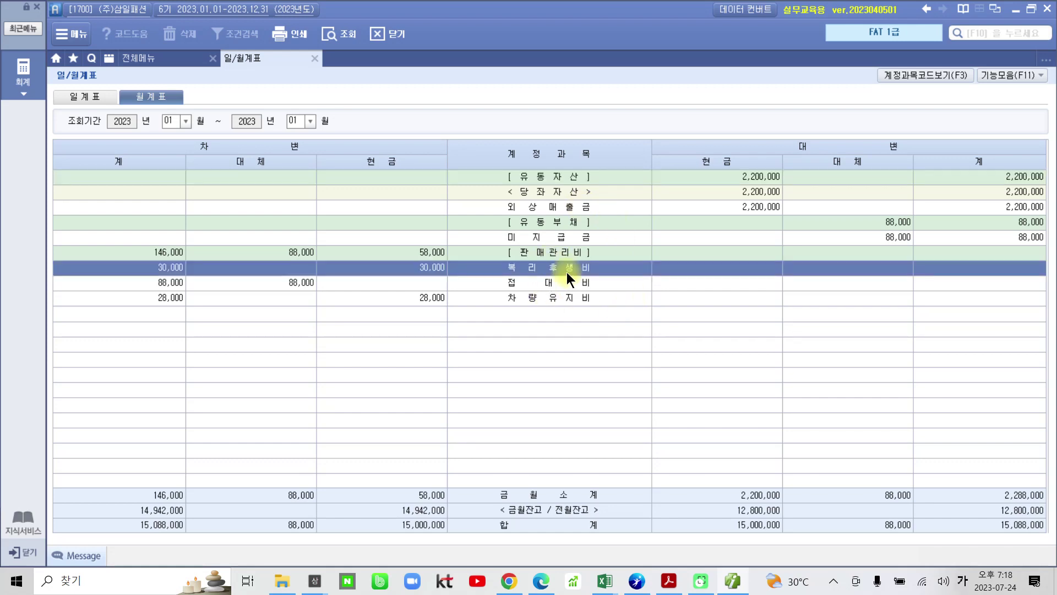
{"action": "left_click", "coordinate": [537, 283]}
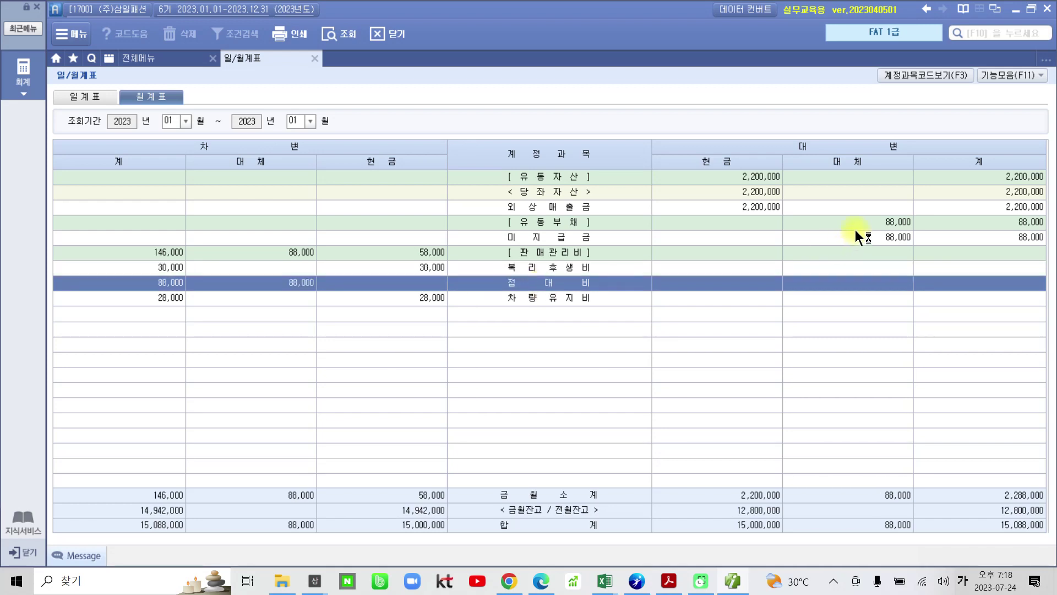
- Select the 미지급금 row and the 접대비 row, circle the debit 계 and 대체 amounts of 접대비, and handwrite a note below them
{"action": "left_click", "coordinate": [895, 240]}
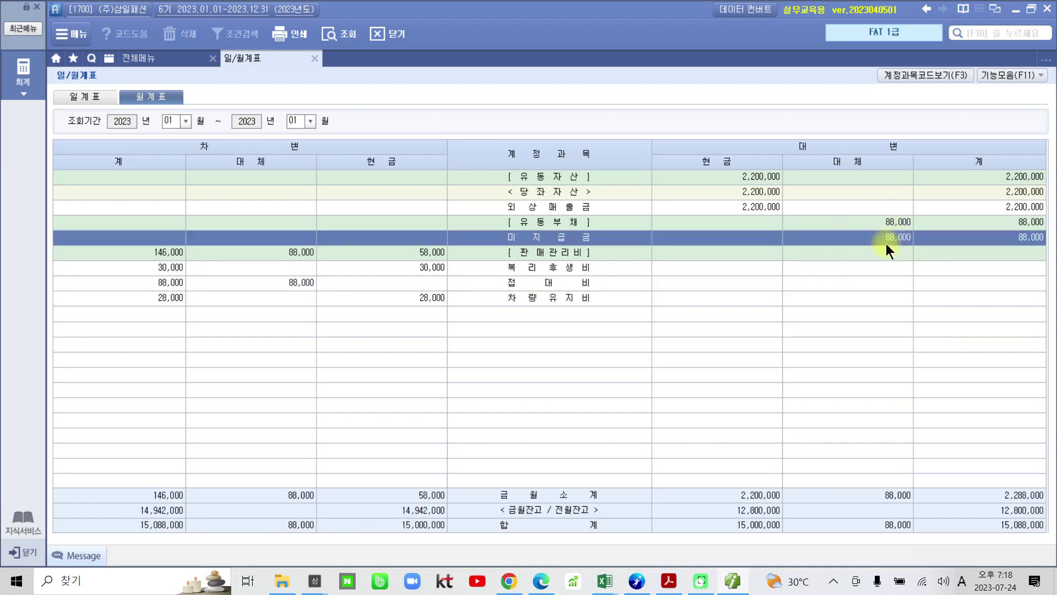
{"action": "left_click", "coordinate": [553, 285]}
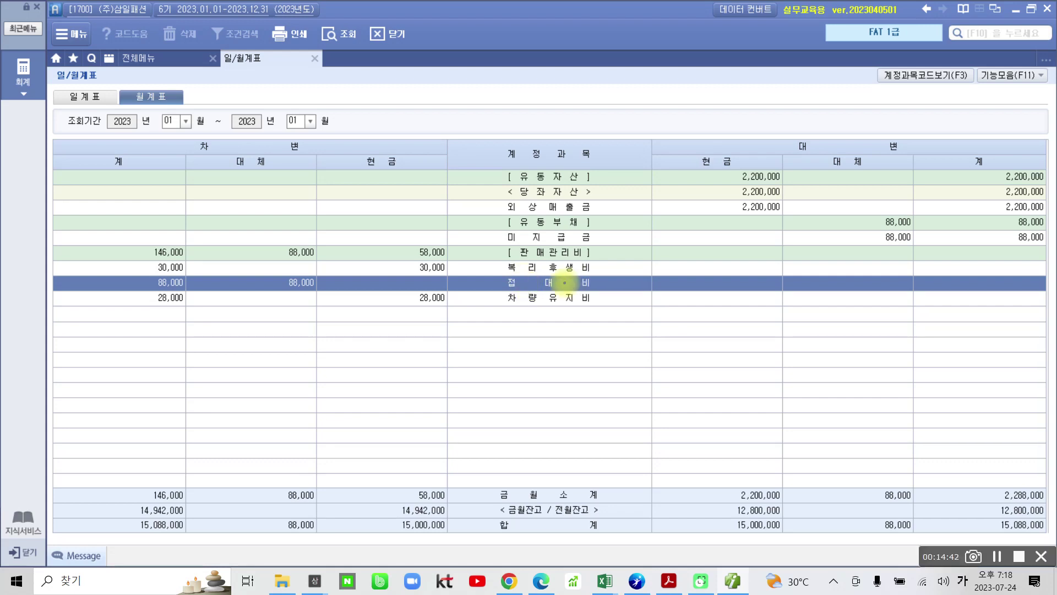
{"action": "mouse_move", "coordinate": [182, 271]}
{"action": "left_mouse_down"}
{"action": "mouse_move", "coordinate": [147, 283]}
{"action": "mouse_move", "coordinate": [199, 287]}
{"action": "mouse_move", "coordinate": [204, 344]}
{"action": "left_mouse_up"}
{"action": "mouse_move", "coordinate": [232, 296]}
{"action": "left_mouse_down"}
{"action": "mouse_move", "coordinate": [219, 325]}
{"action": "mouse_move", "coordinate": [236, 337]}
{"action": "mouse_move", "coordinate": [236, 366]}
{"action": "mouse_move", "coordinate": [267, 349]}
{"action": "mouse_move", "coordinate": [289, 349]}
{"action": "mouse_move", "coordinate": [300, 373]}
{"action": "mouse_move", "coordinate": [306, 363]}
{"action": "left_mouse_up"}
{"action": "left_click_drag", "start_coordinate": [308, 266], "coordinate": [330, 312]}
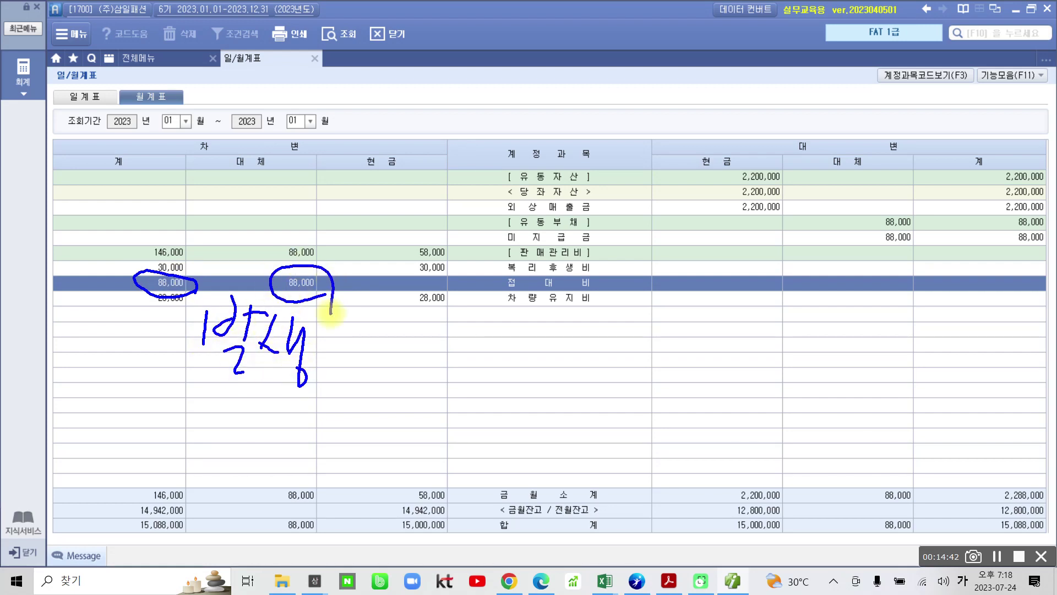
- Circle the debit 대체 heading, undo the stroke beside 외상매출금, and mark below the credit 대체 amount of 미지급금
{"action": "mouse_move", "coordinate": [234, 157]}
{"action": "left_mouse_down"}
{"action": "mouse_move", "coordinate": [264, 175]}
{"action": "mouse_move", "coordinate": [236, 172]}
{"action": "left_mouse_up"}
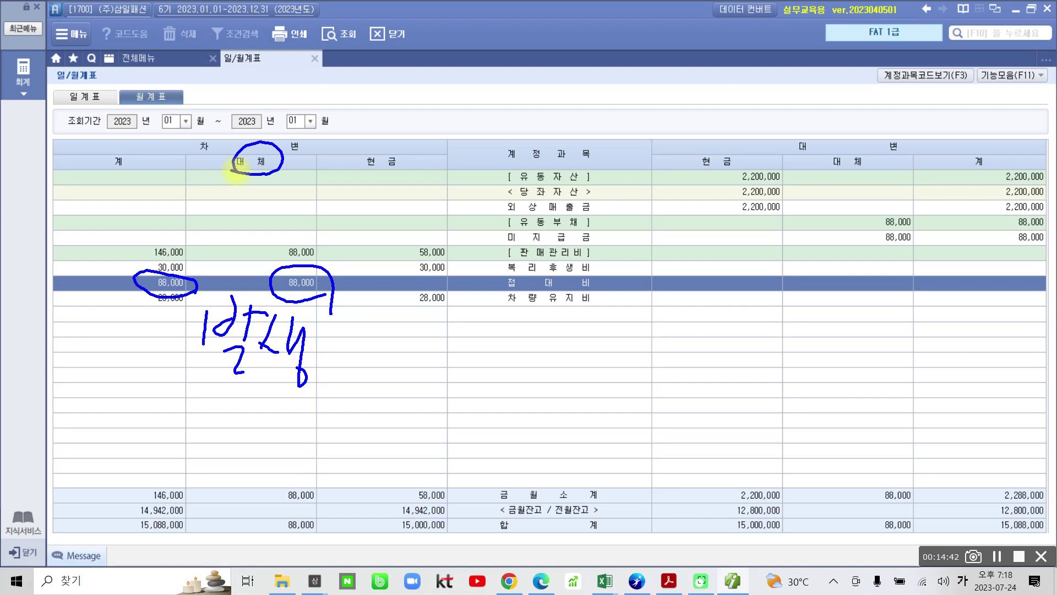
{"action": "mouse_move", "coordinate": [631, 182]}
{"action": "left_mouse_down"}
{"action": "mouse_move", "coordinate": [610, 211]}
{"action": "mouse_move", "coordinate": [632, 207]}
{"action": "left_mouse_up"}
{"action": "key", "text": "ctrl+z"}
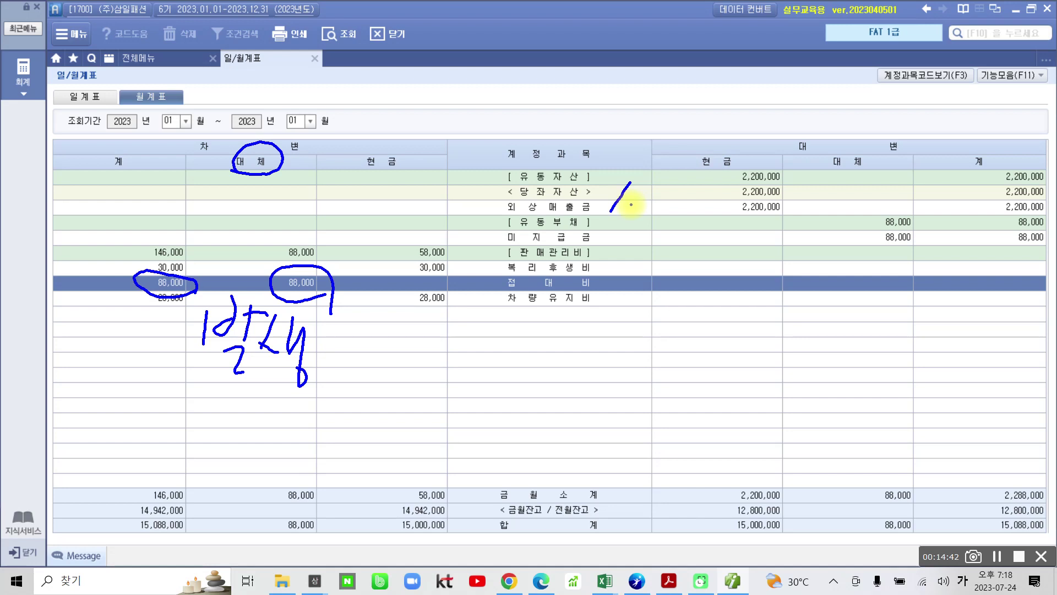
{"action": "key", "text": "ctrl+z"}
{"action": "left_click_drag", "start_coordinate": [862, 253], "coordinate": [917, 255]}
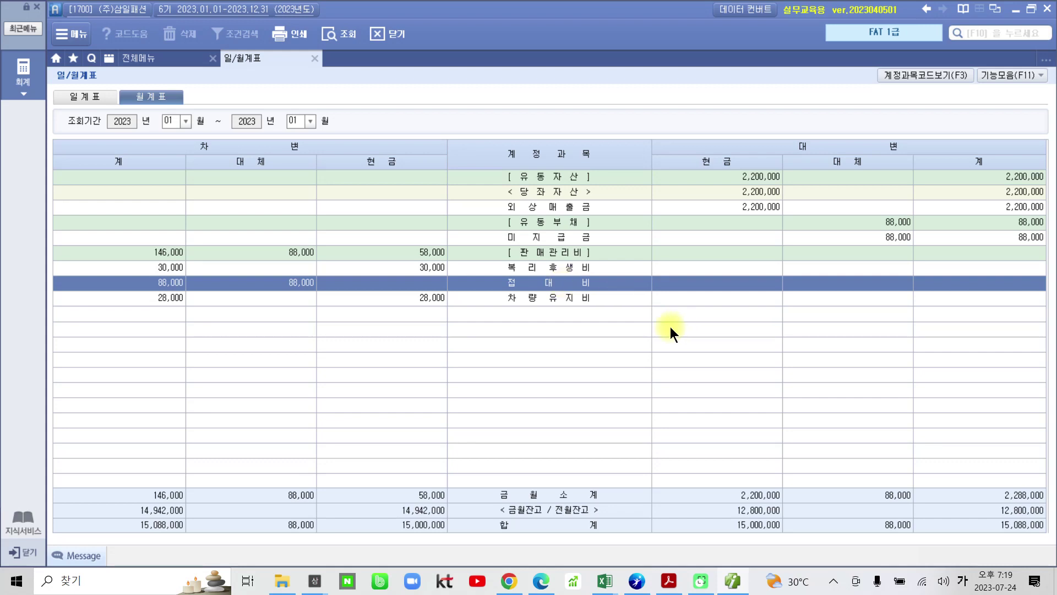
- Inspect the account ledger behind the debit 대체 amount of 접대비 twice, closing it each time
{"action": "double_click", "coordinate": [298, 283]}
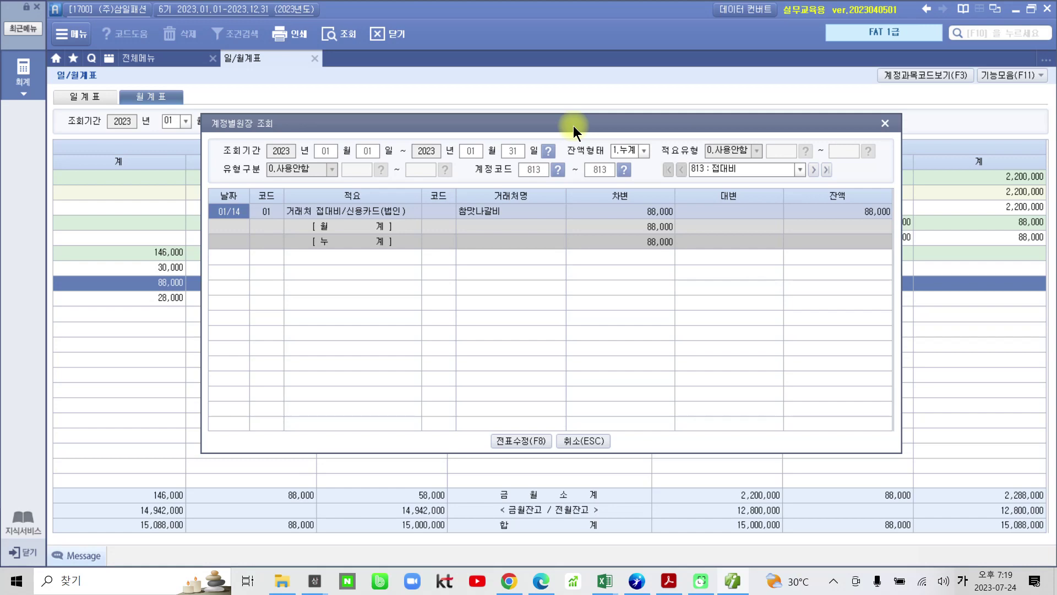
{"action": "left_click", "coordinate": [883, 125]}
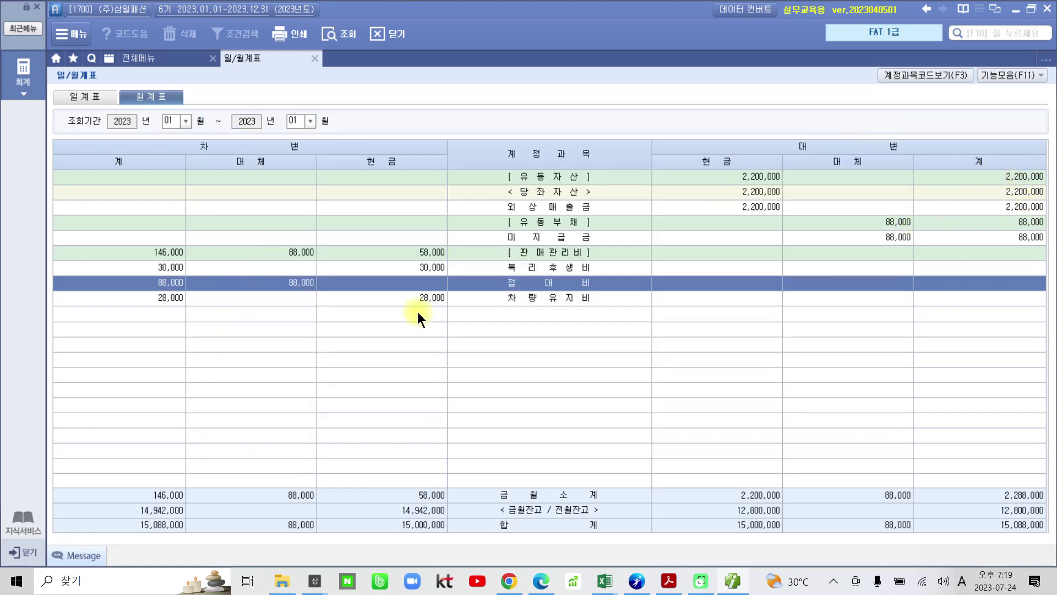
{"action": "double_click", "coordinate": [288, 282]}
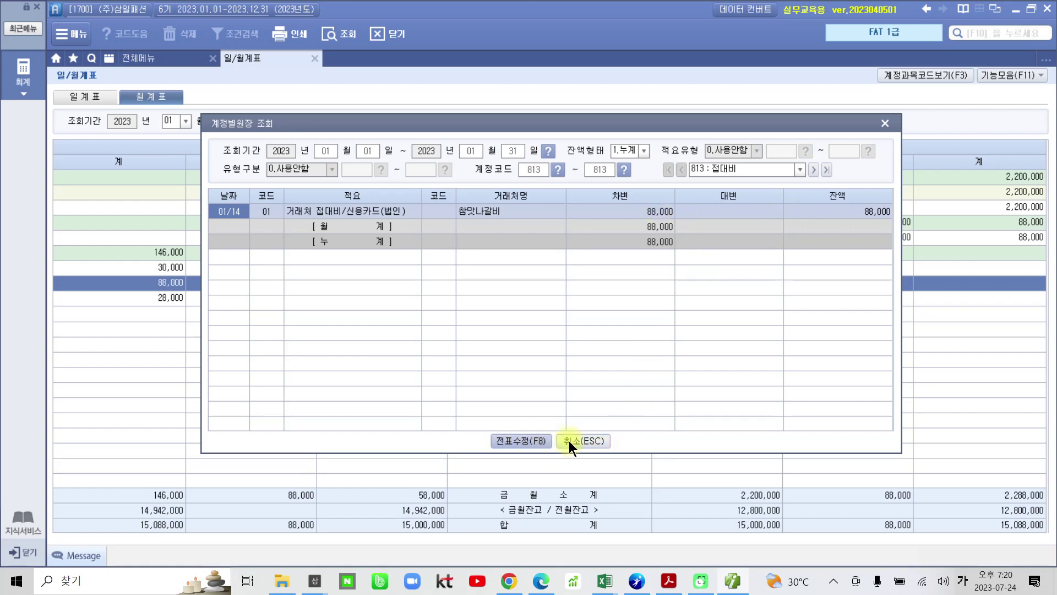
{"action": "left_click", "coordinate": [885, 122]}
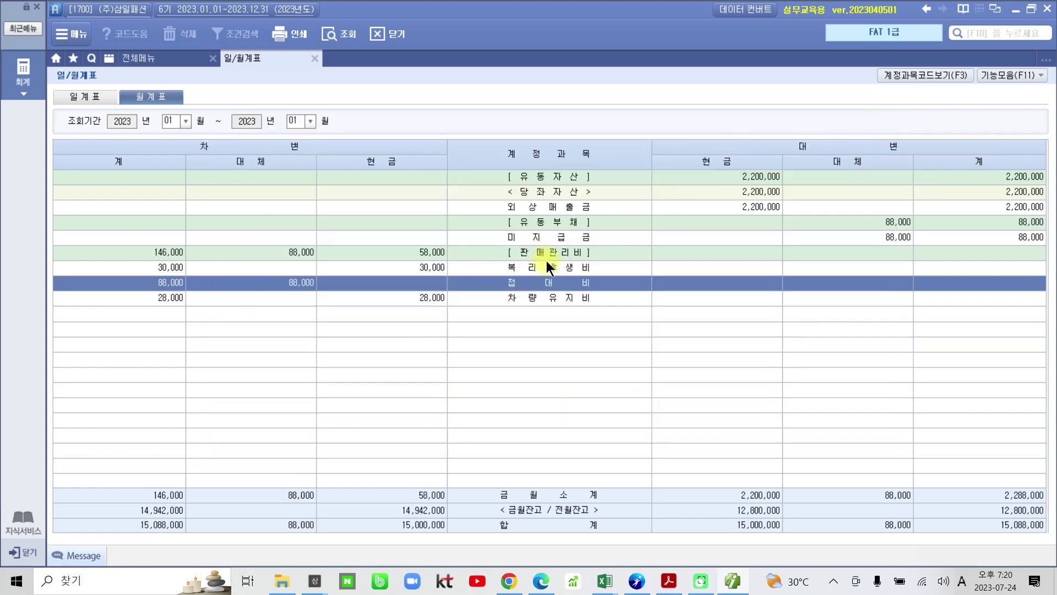
- Select the 차량유지비 row, circle both 현금 amounts in the <금월잔고/전월잔고> row, and clear the pen marks
{"action": "left_click", "coordinate": [593, 302]}
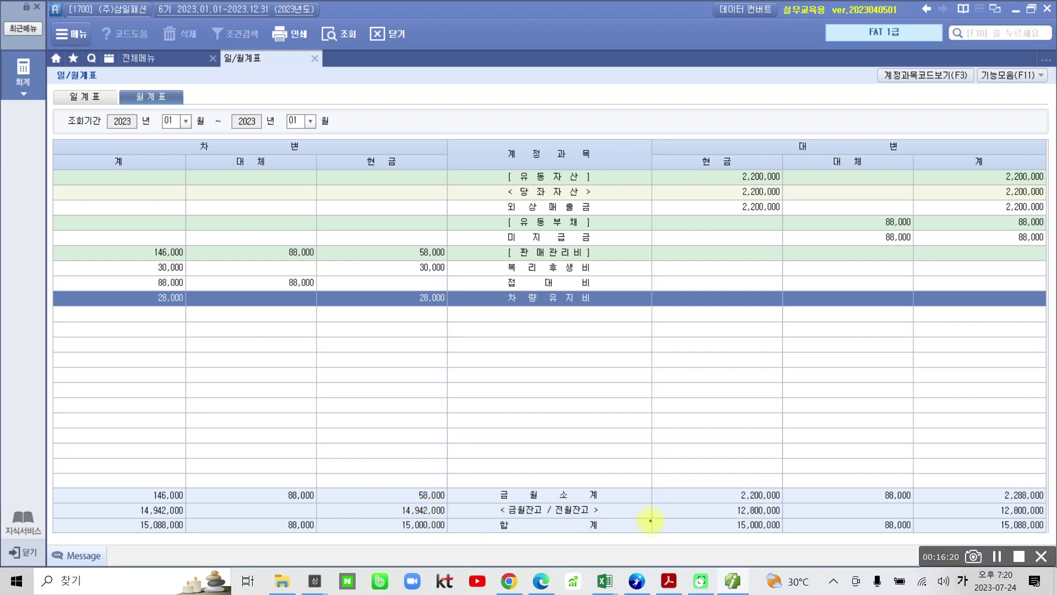
{"action": "left_click_drag", "start_coordinate": [384, 501], "coordinate": [392, 511]}
{"action": "left_click_drag", "start_coordinate": [718, 510], "coordinate": [718, 510]}
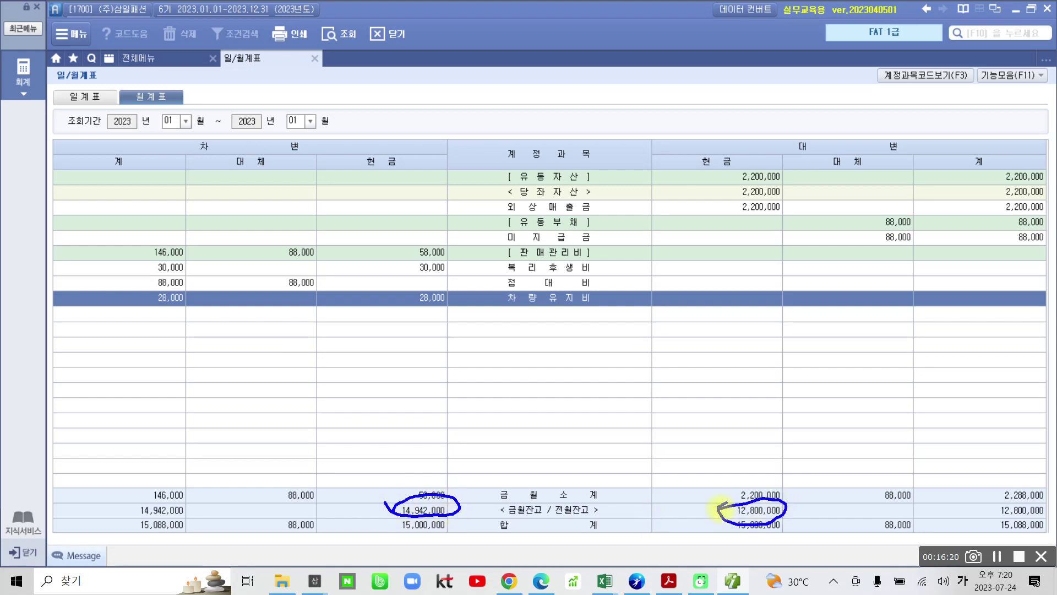
{"action": "key", "text": "Escape"}
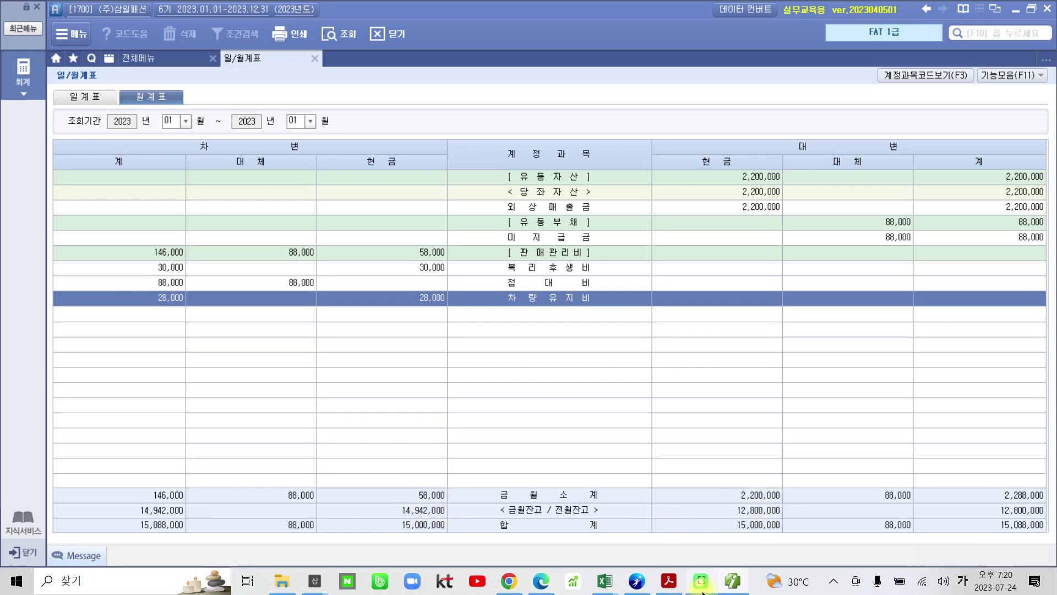
- Switch to the textbook PDF in Acrobat Reader and highlight "3월 31일 현재 현금잔액은" in the 수행 1 question on page 57
{"action": "left_click", "coordinate": [734, 584]}
{"action": "scroll", "coordinate": [529, 391], "scroll_direction": "down", "scroll_amount": 10}
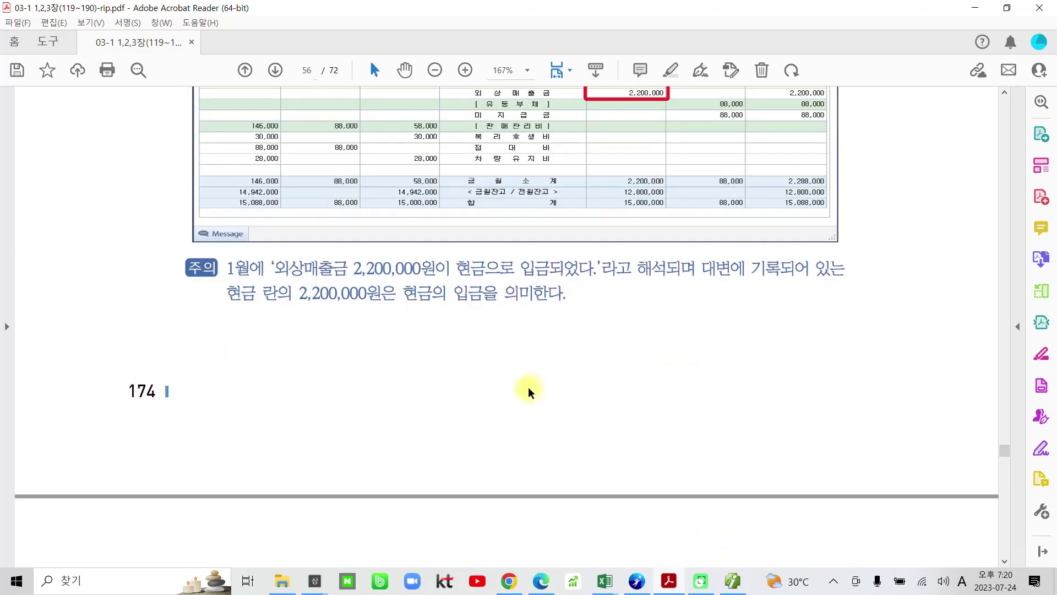
{"action": "scroll", "coordinate": [526, 395], "scroll_direction": "down", "scroll_amount": 4}
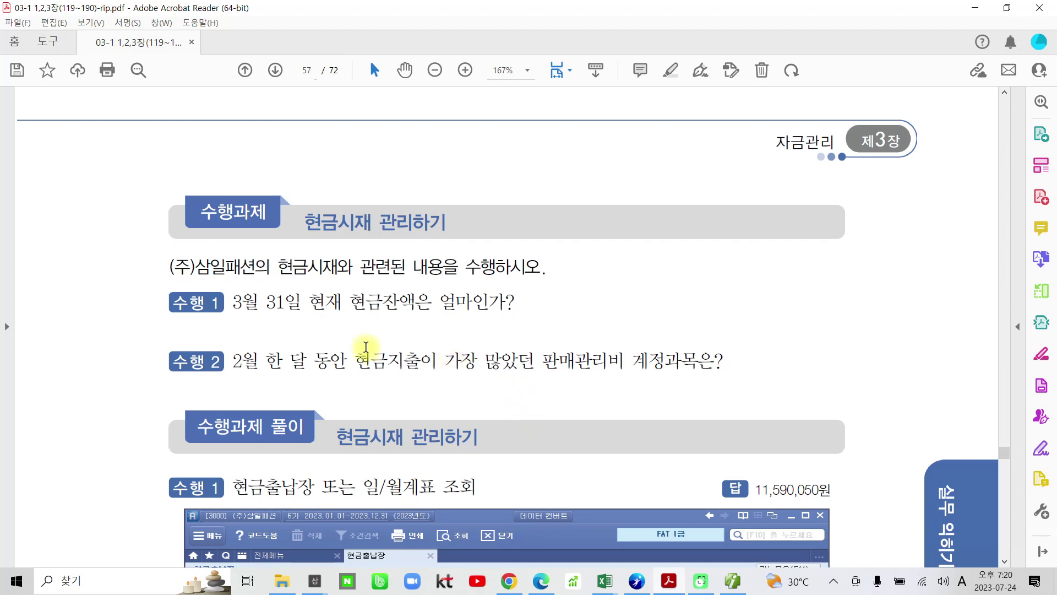
{"action": "left_click_drag", "start_coordinate": [233, 302], "coordinate": [419, 302]}
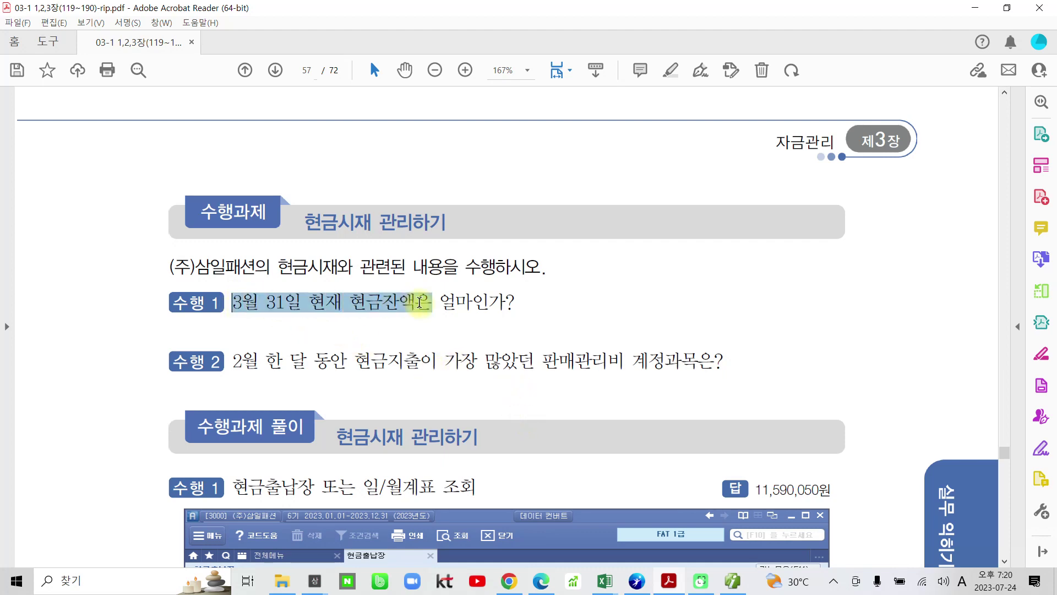
{"action": "left_click", "coordinate": [433, 244]}
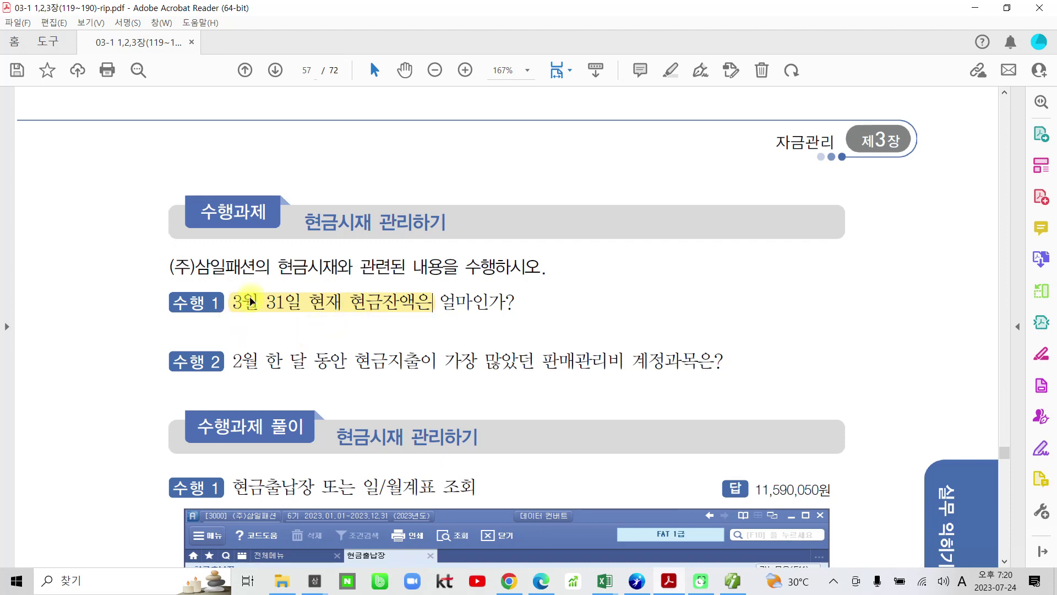
- Switch to Smart A, open the 현금출납장, and query the period from 2023-01-01 to 2023-03-31
{"action": "left_click", "coordinate": [736, 580]}
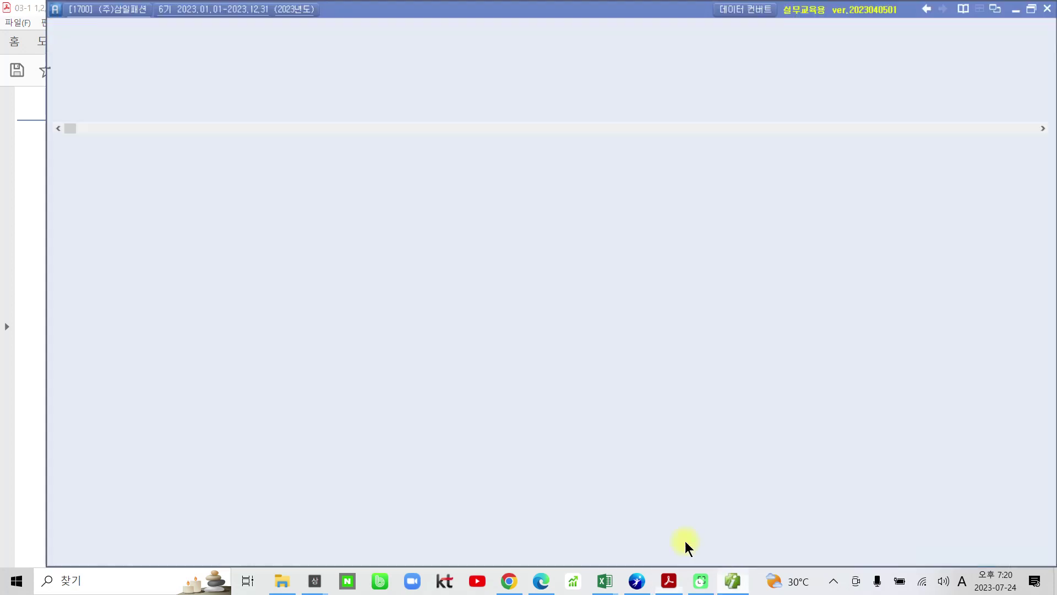
{"action": "left_click", "coordinate": [141, 56]}
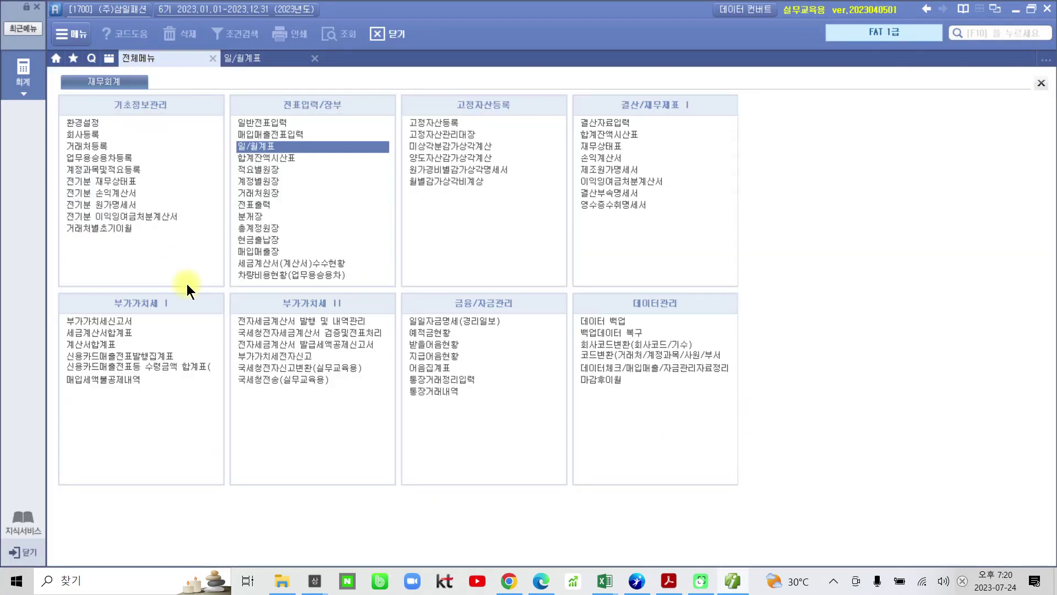
{"action": "left_click", "coordinate": [266, 239]}
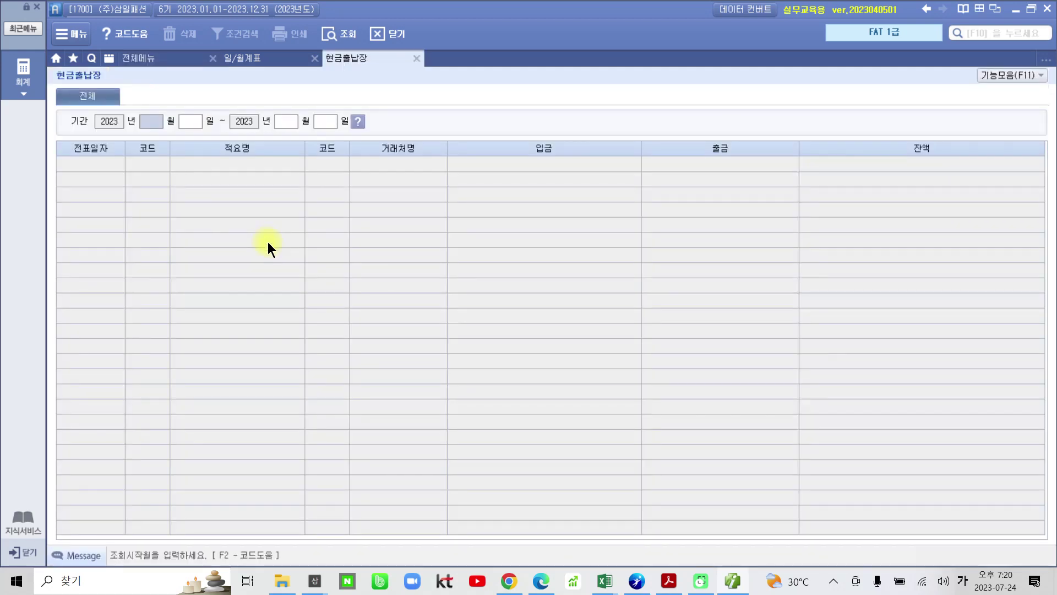
{"action": "type", "text": "01"}
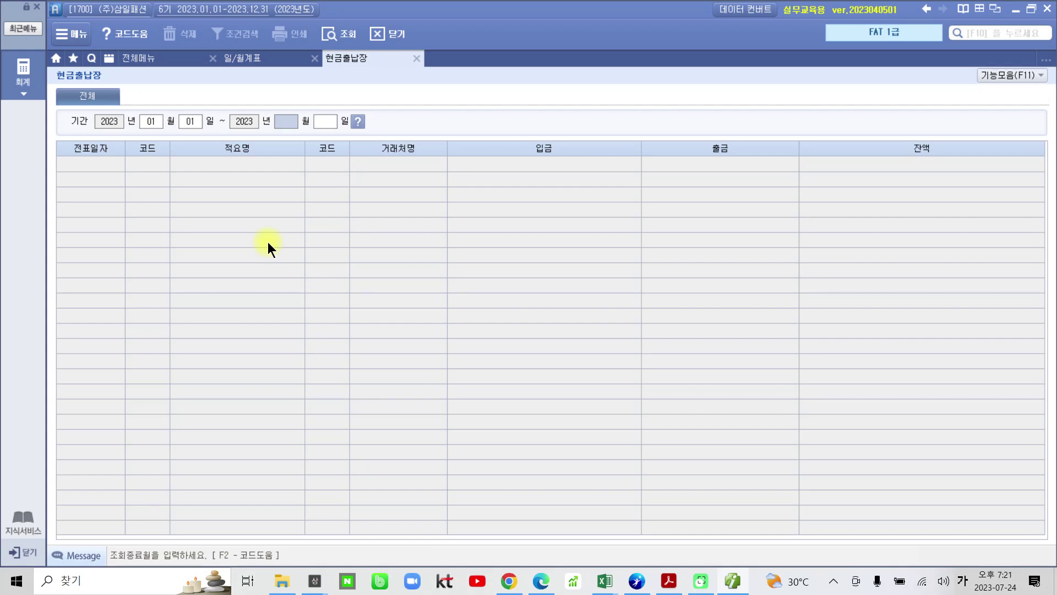
{"action": "type", "text": "0103"}
{"action": "type", "text": "31"}
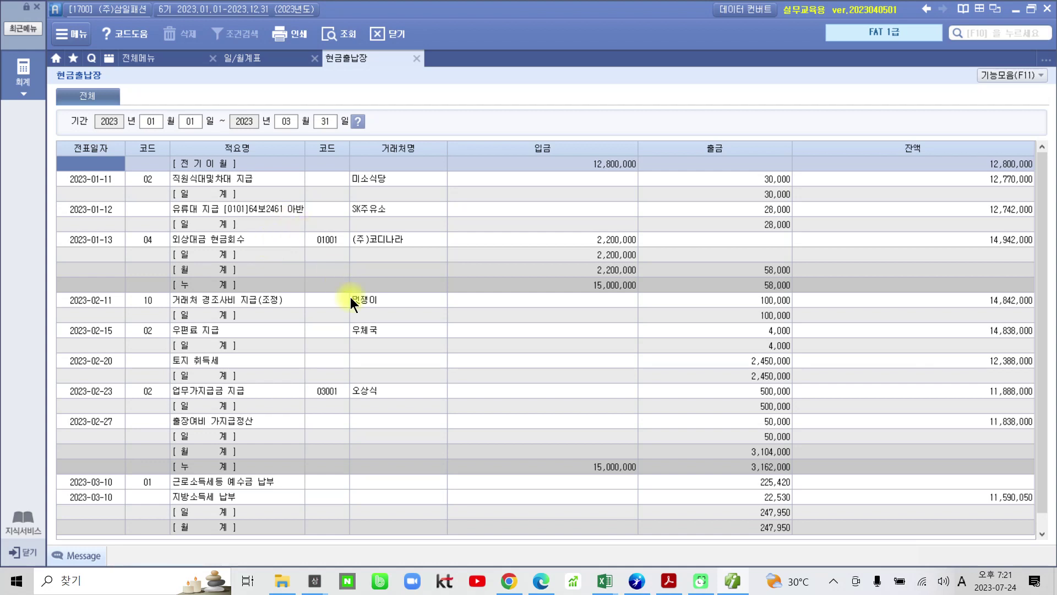
- Draw a box around the 잔액 of the 2023-03-10 지방소득세 납부 row, add a check mark, and clear the annotations
{"action": "scroll", "coordinate": [1038, 265], "scroll_direction": "down", "scroll_amount": 1}
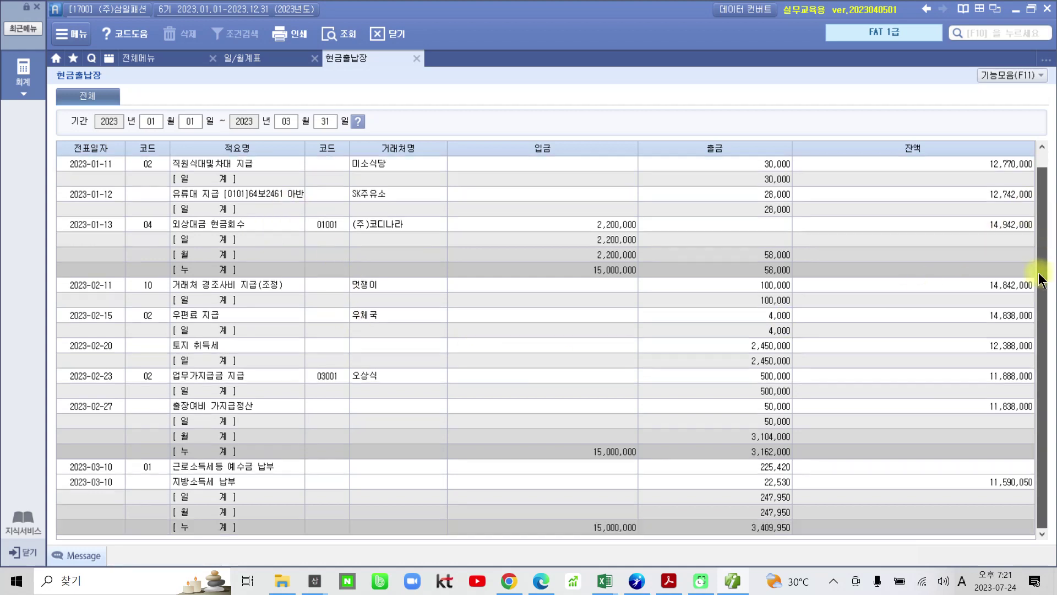
{"action": "key", "text": "ctrl+0"}
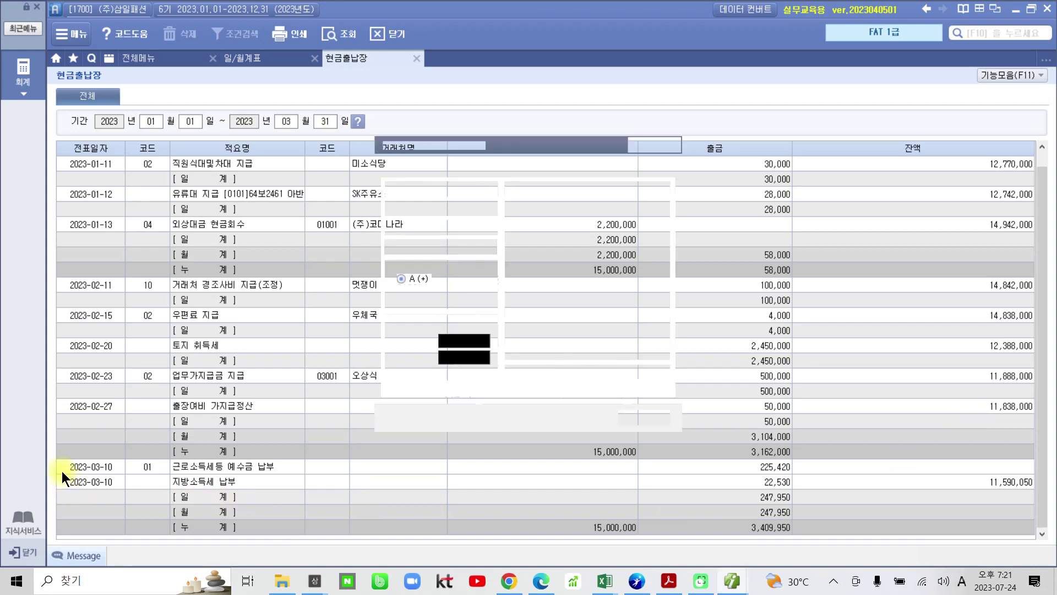
{"action": "left_click", "coordinate": [666, 145]}
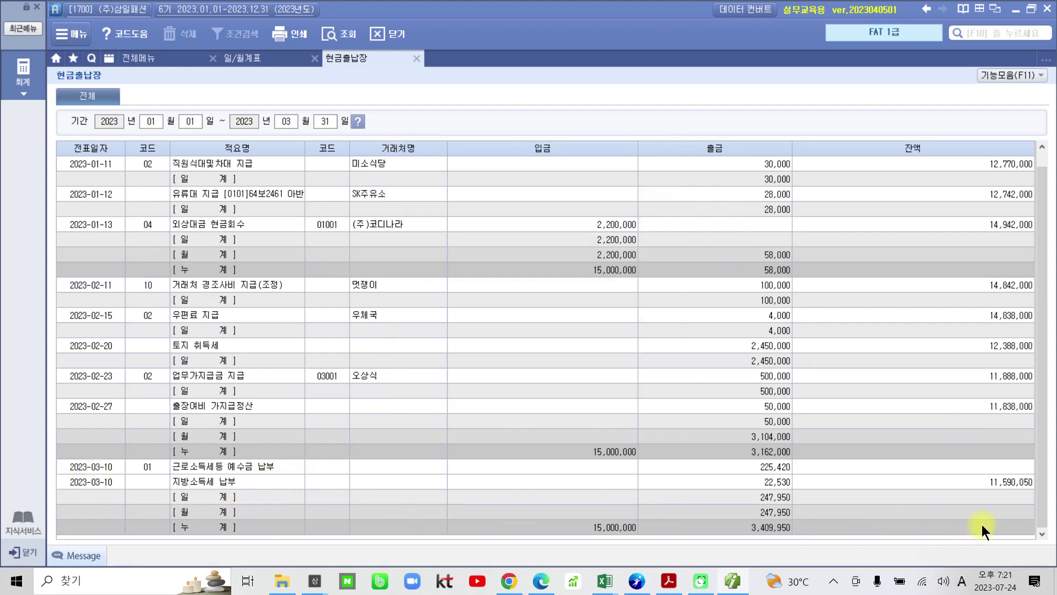
{"action": "left_click", "coordinate": [998, 482]}
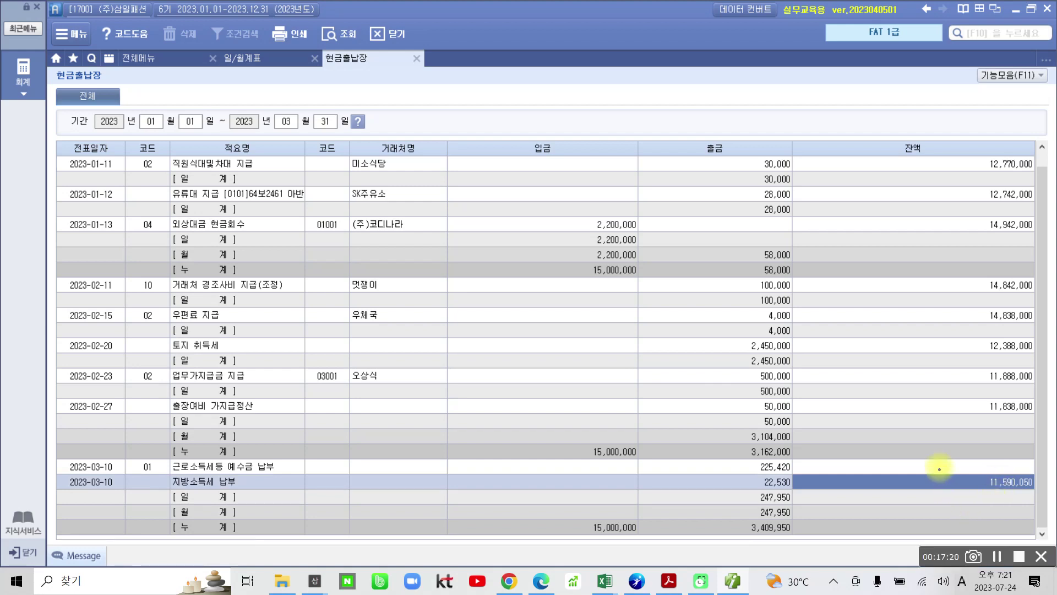
{"action": "left_click_drag", "start_coordinate": [938, 464], "coordinate": [1046, 499]}
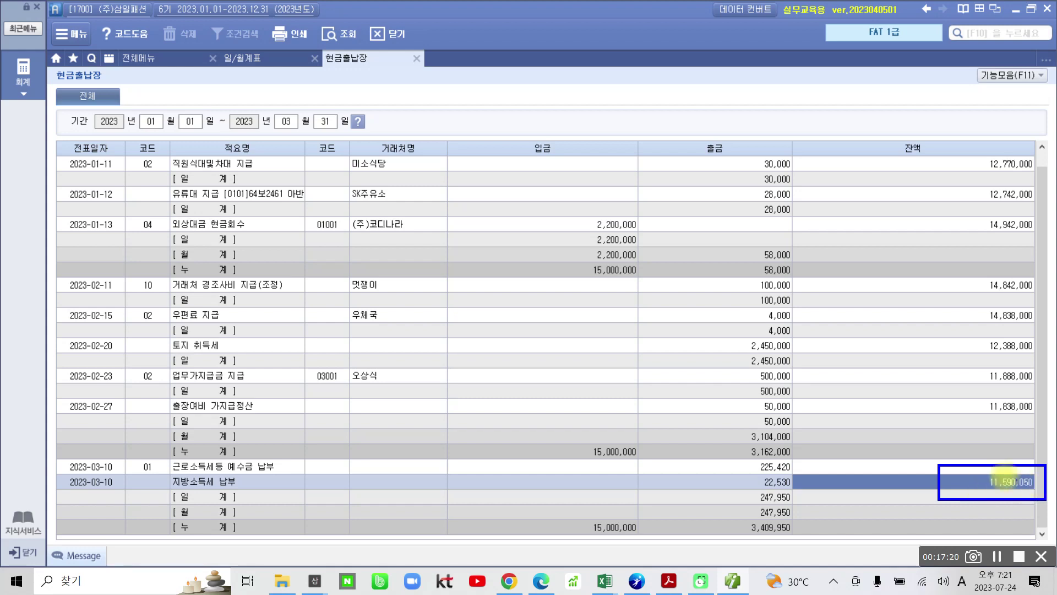
{"action": "mouse_move", "coordinate": [960, 454]}
{"action": "left_mouse_down"}
{"action": "mouse_move", "coordinate": [972, 469]}
{"action": "mouse_move", "coordinate": [979, 460]}
{"action": "left_mouse_up"}
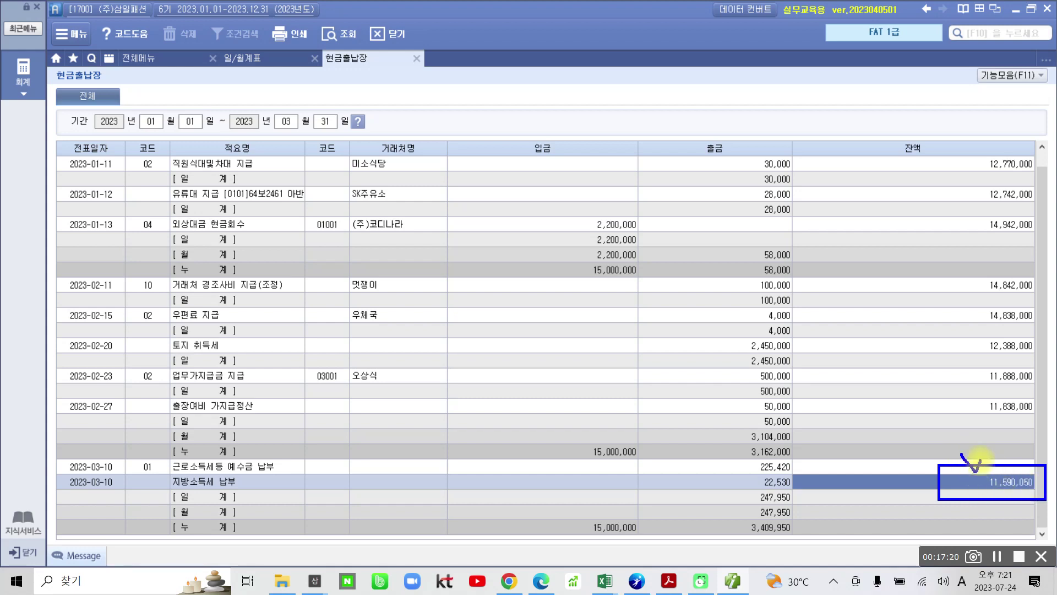
{"action": "key", "text": "Escape"}
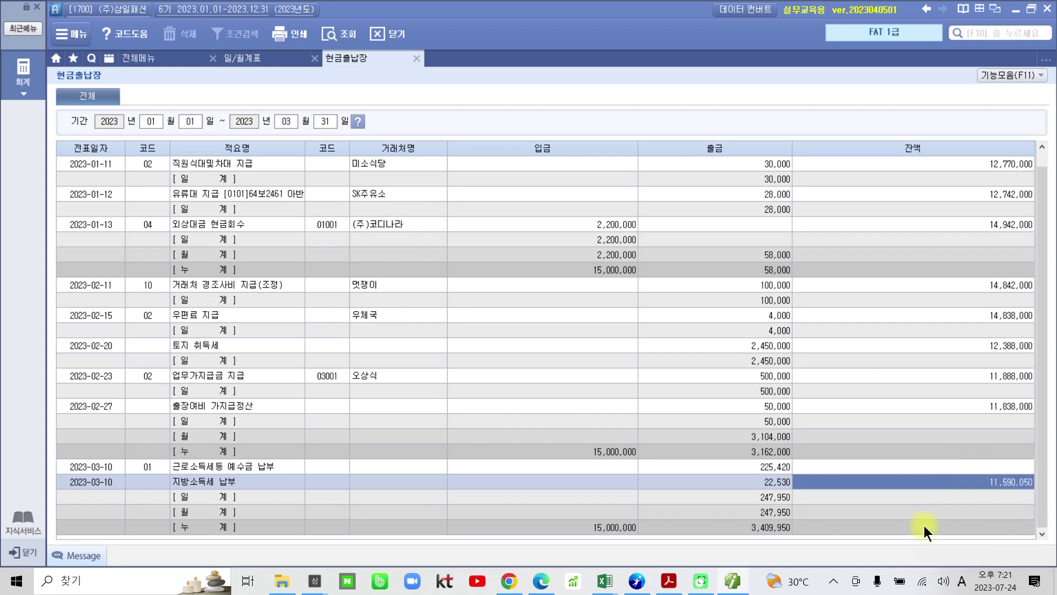
- Close the 현금출납장, switch to the PDF, and highlight "2월 한 달 동안 현금지출이 가장 많았던 판매관리비" in the 수행 2 question
{"action": "left_click", "coordinate": [420, 59]}
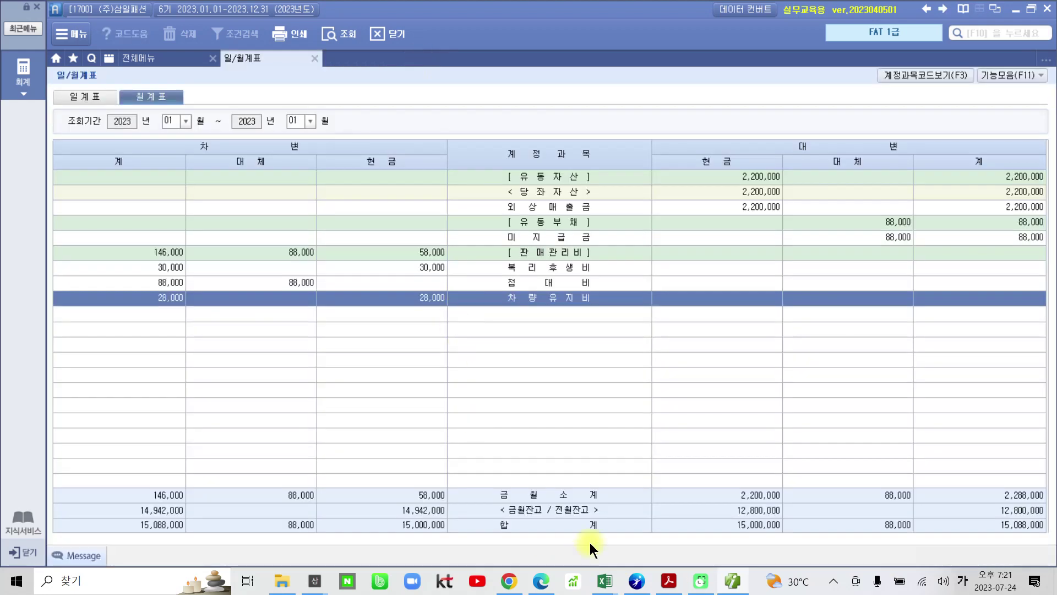
{"action": "left_click", "coordinate": [669, 581]}
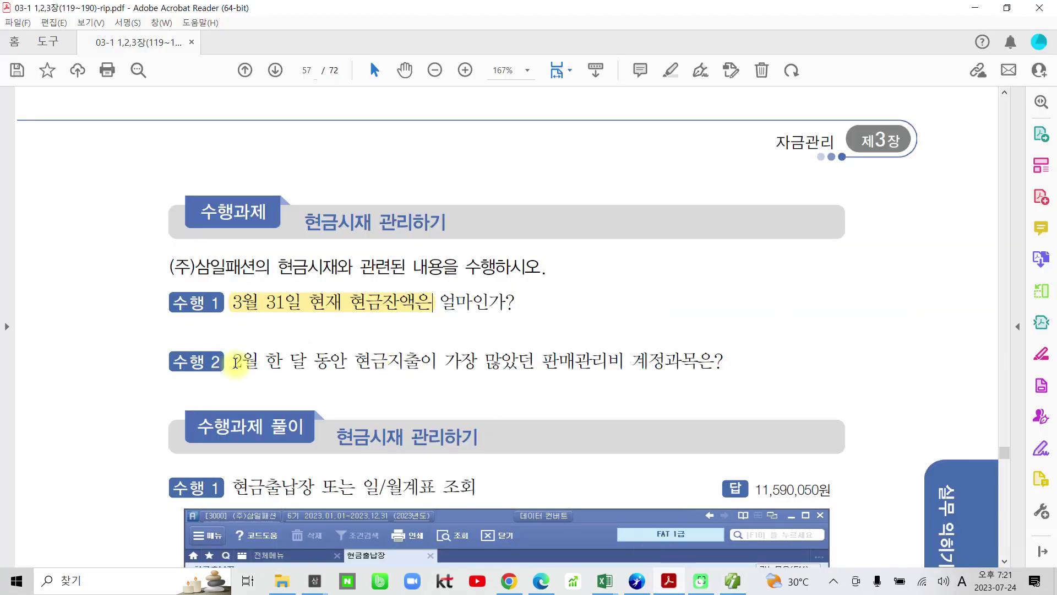
{"action": "left_click_drag", "start_coordinate": [236, 362], "coordinate": [539, 364]}
{"action": "left_click", "coordinate": [555, 304]}
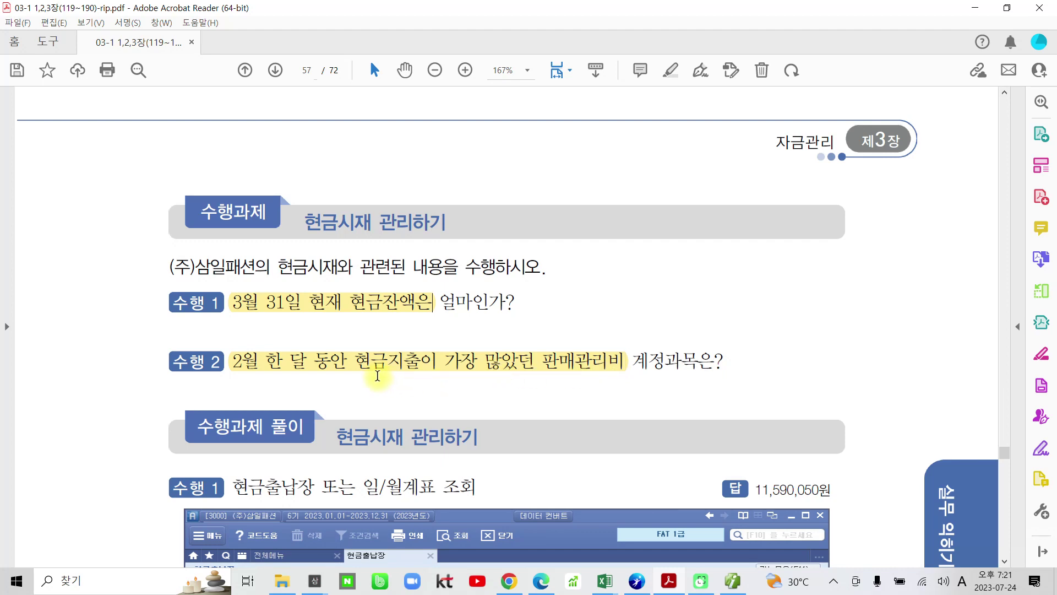
{"action": "scroll", "coordinate": [364, 373], "scroll_direction": "down", "scroll_amount": 1}
{"action": "scroll", "coordinate": [280, 398], "scroll_direction": "down", "scroll_amount": 1}
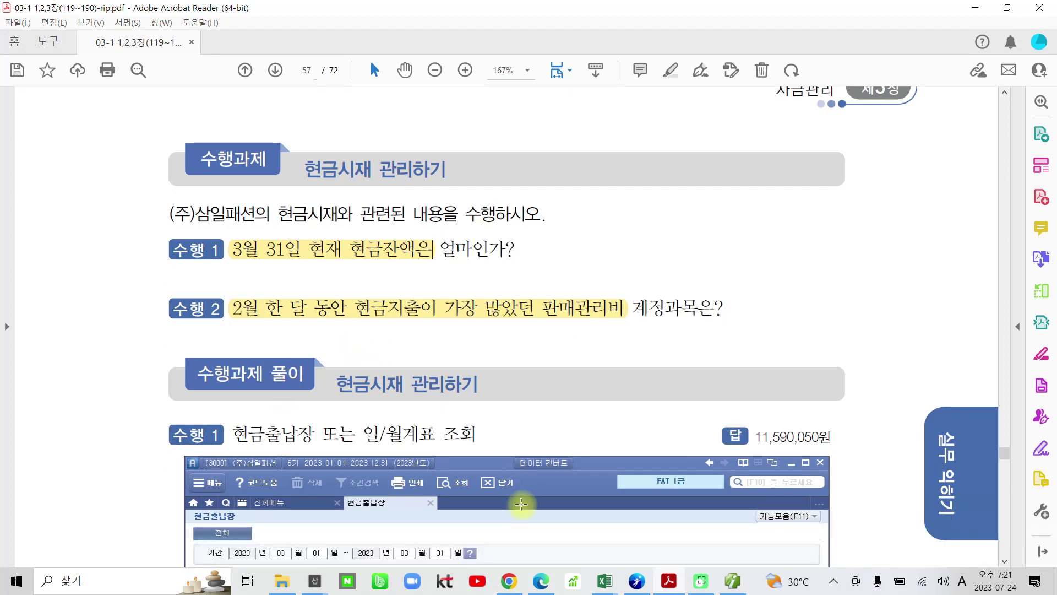
- Switch to Smart A and query the 월계표 for the period from 2023-02 to 2023-02
{"action": "left_click", "coordinate": [733, 581]}
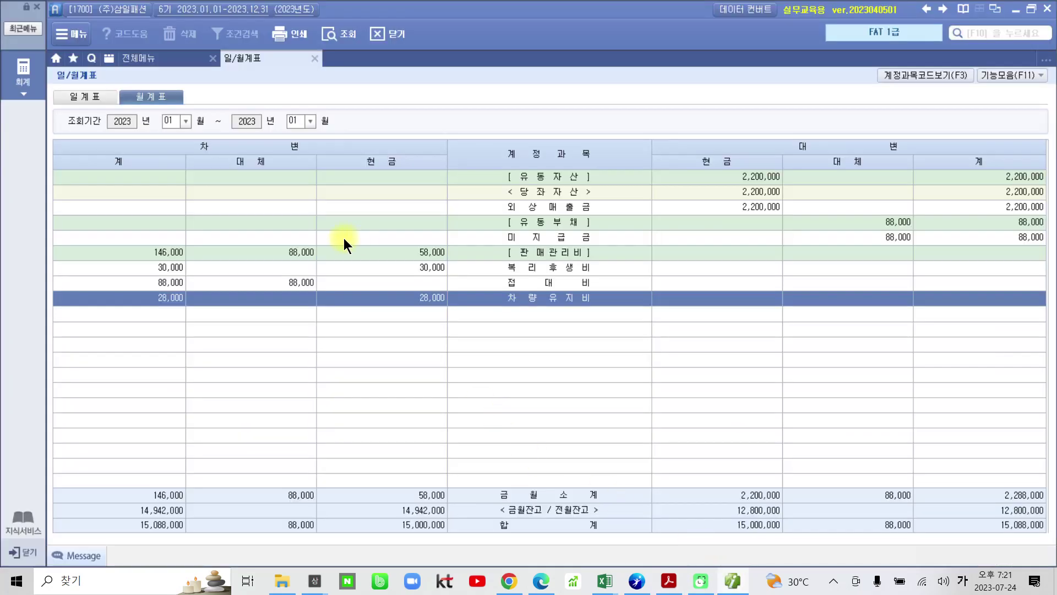
{"action": "left_click", "coordinate": [186, 121]}
{"action": "left_click", "coordinate": [184, 149]}
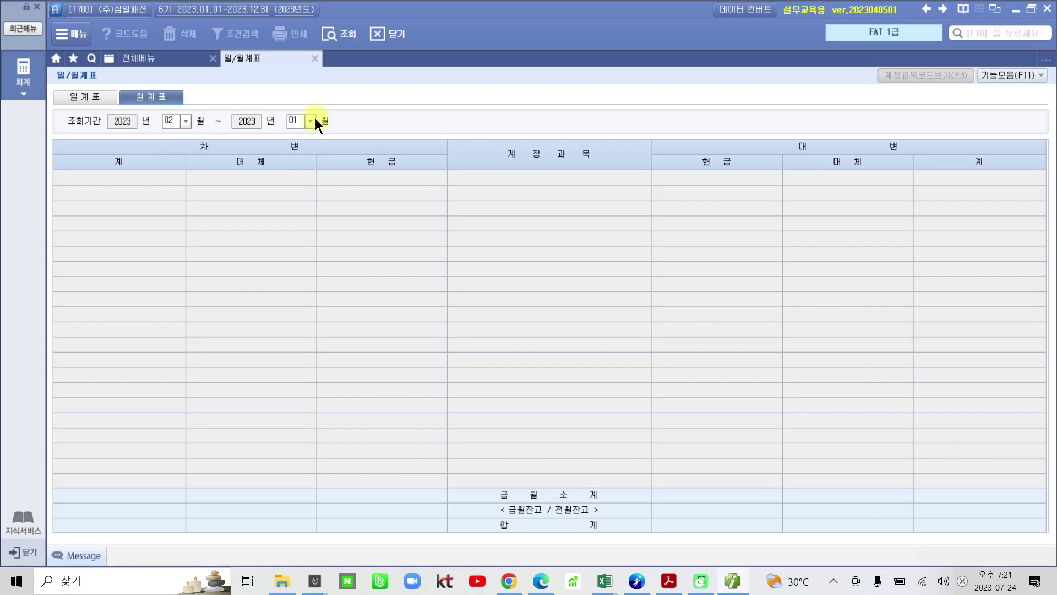
{"action": "left_click", "coordinate": [310, 121]}
{"action": "left_click", "coordinate": [306, 146]}
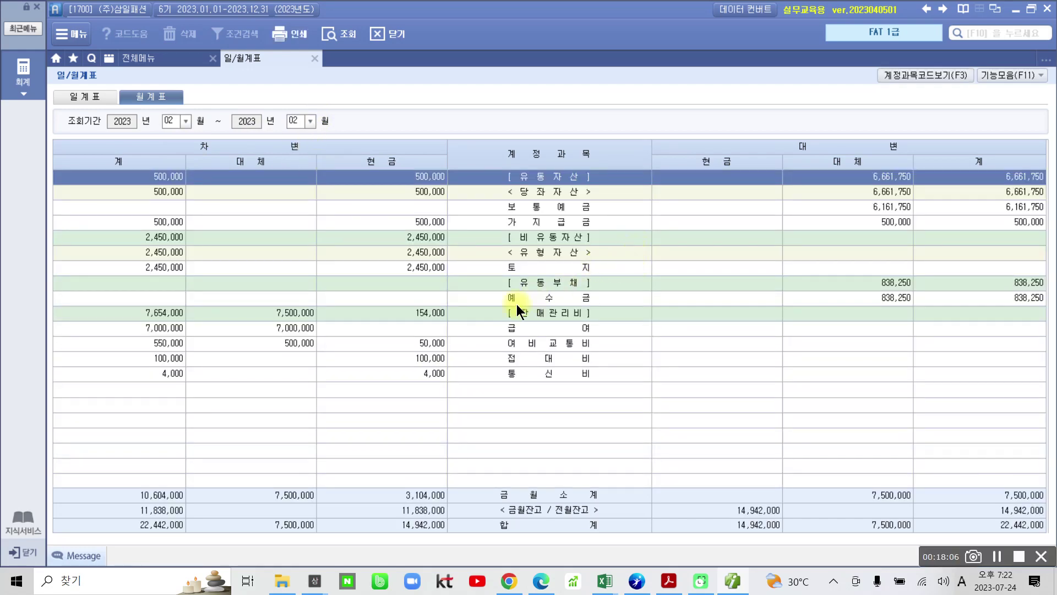
- Draw boxes around the 판매관리비 accounts and their debit 현금 amounts, mark the 접대비 row, and clear the annotations
{"action": "left_click_drag", "start_coordinate": [486, 300], "coordinate": [622, 408]}
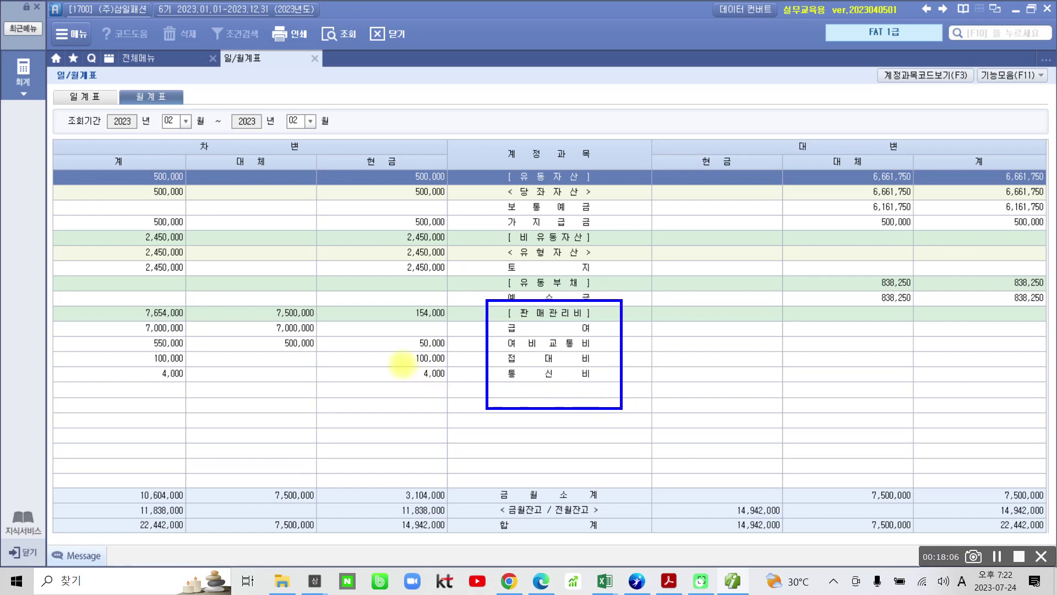
{"action": "left_click_drag", "start_coordinate": [376, 325], "coordinate": [473, 409]}
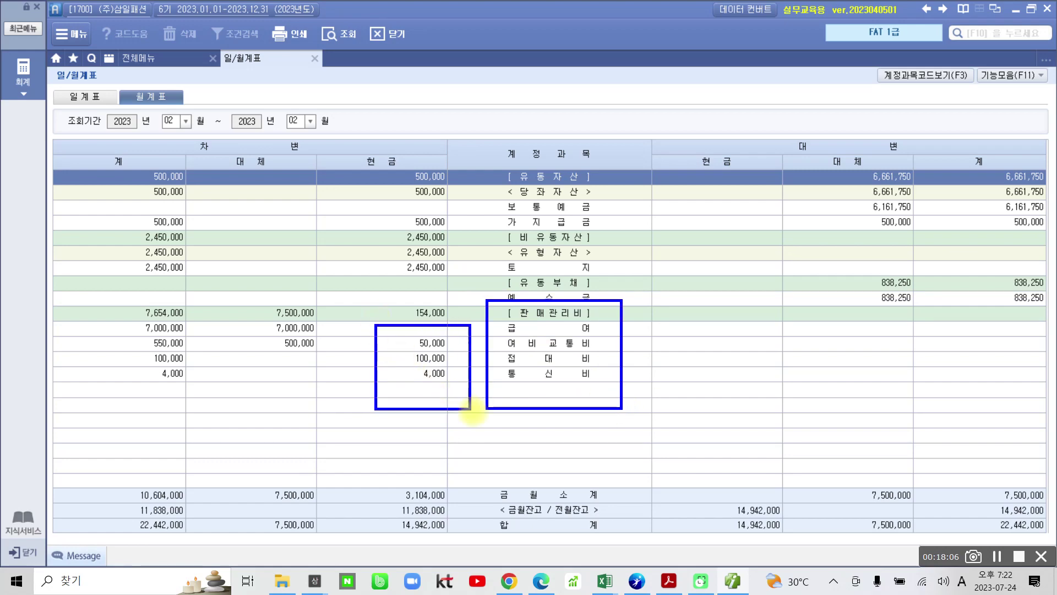
{"action": "mouse_move", "coordinate": [383, 348]}
{"action": "left_mouse_down"}
{"action": "mouse_move", "coordinate": [387, 361]}
{"action": "mouse_move", "coordinate": [394, 348]}
{"action": "left_mouse_up"}
{"action": "left_click_drag", "start_coordinate": [485, 368], "coordinate": [607, 366]}
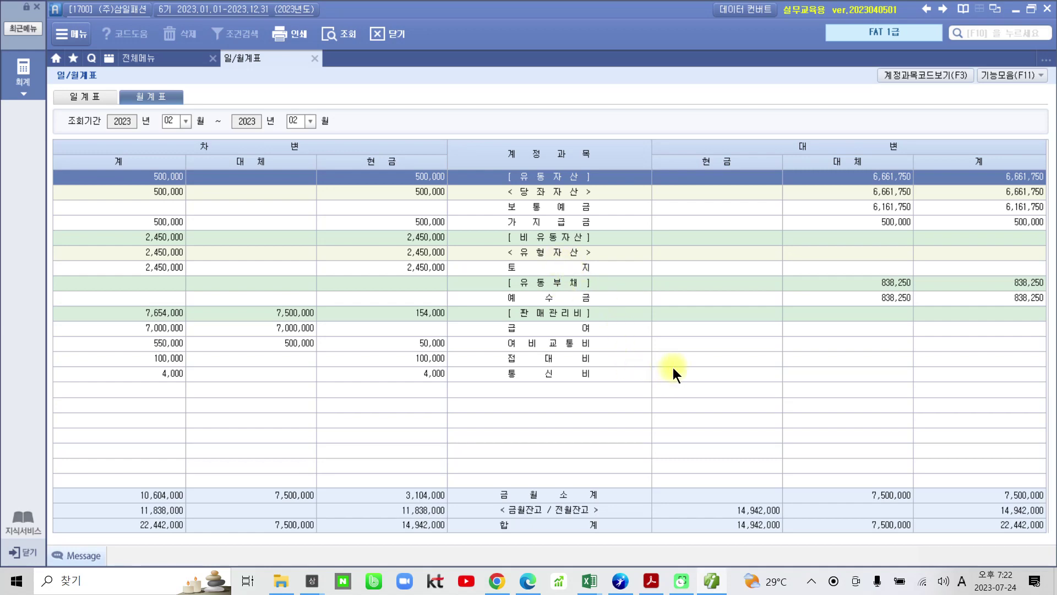
- Switch to the textbook PDF in Acrobat Reader and highlight the section 01 heading "예금과 구분 관리" on page 58
{"action": "left_click", "coordinate": [651, 581]}
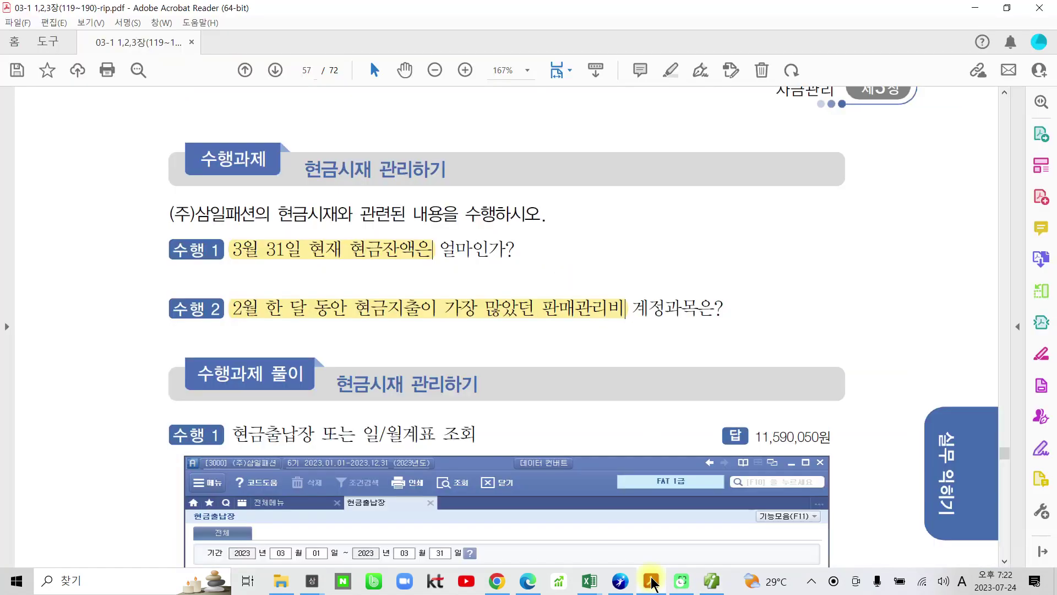
{"action": "scroll", "coordinate": [659, 463], "scroll_direction": "down", "scroll_amount": 5}
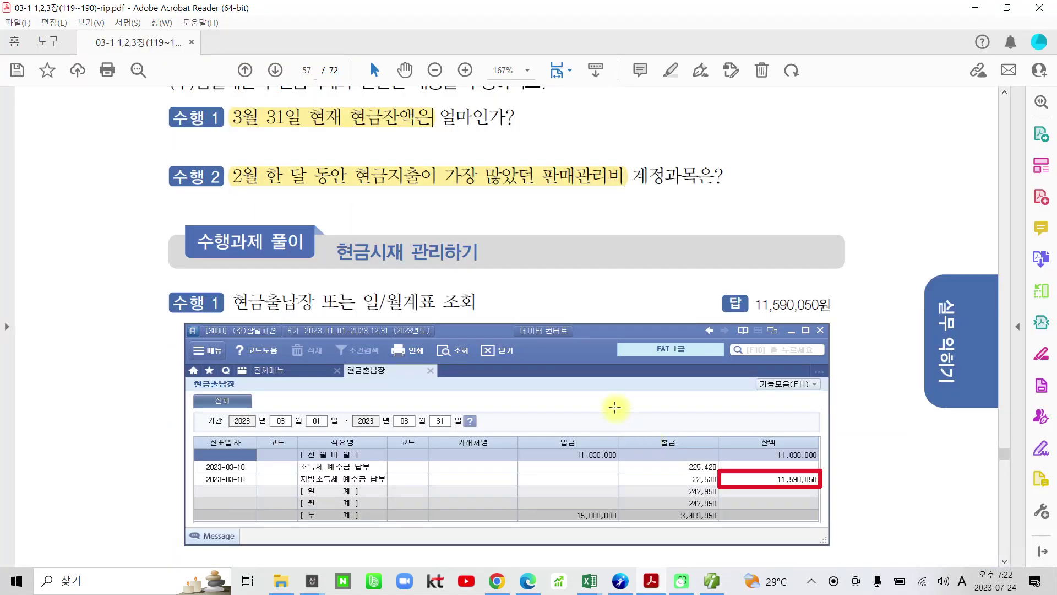
{"action": "scroll", "coordinate": [600, 386], "scroll_direction": "down", "scroll_amount": 12}
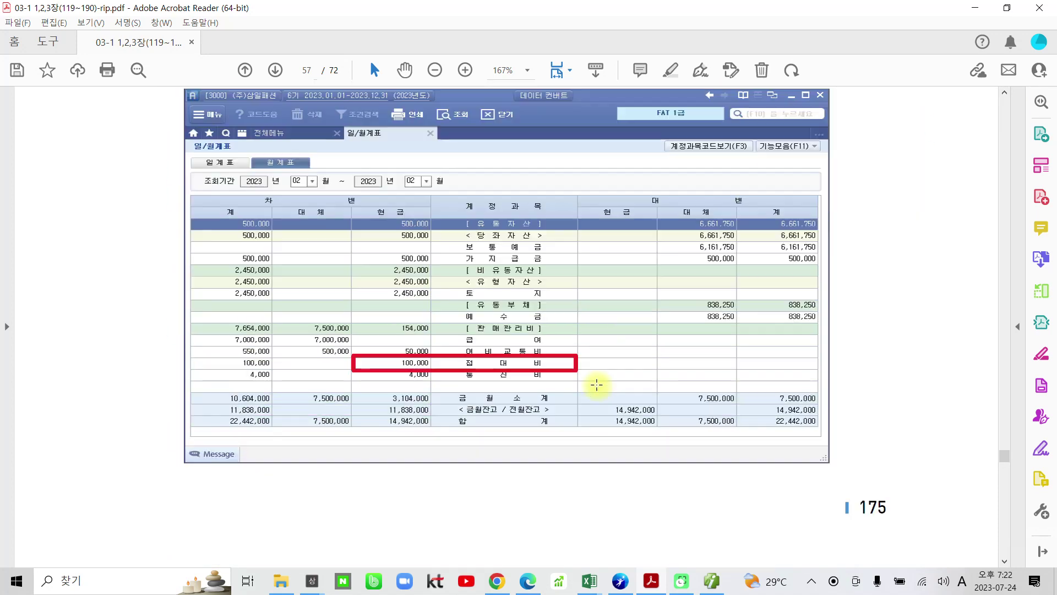
{"action": "scroll", "coordinate": [598, 386], "scroll_direction": "down", "scroll_amount": 15}
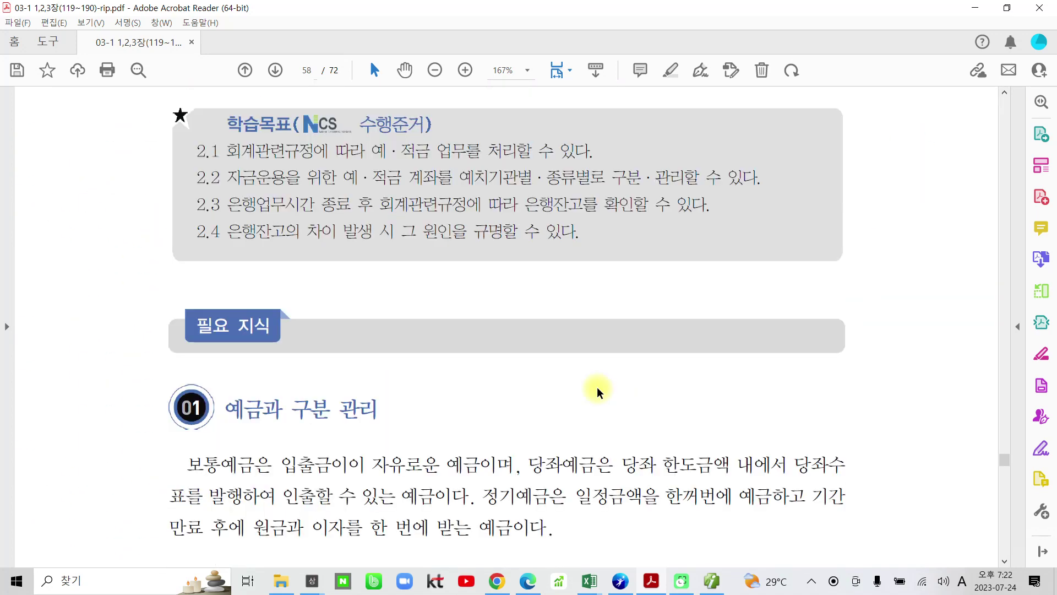
{"action": "scroll", "coordinate": [596, 386], "scroll_direction": "down", "scroll_amount": 2}
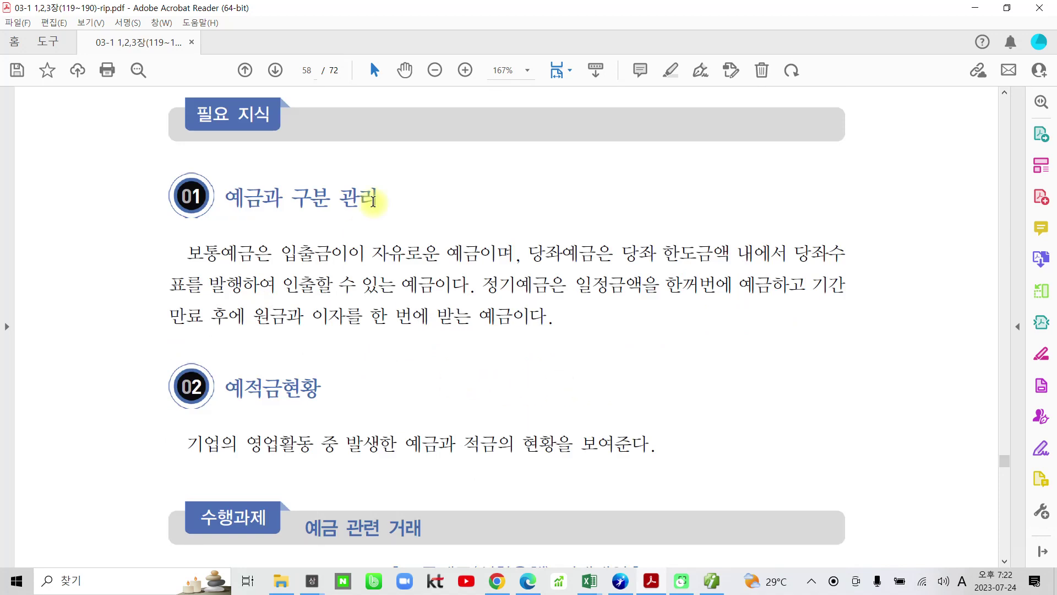
{"action": "left_click_drag", "start_coordinate": [227, 197], "coordinate": [347, 197]}
{"action": "left_click", "coordinate": [358, 142]}
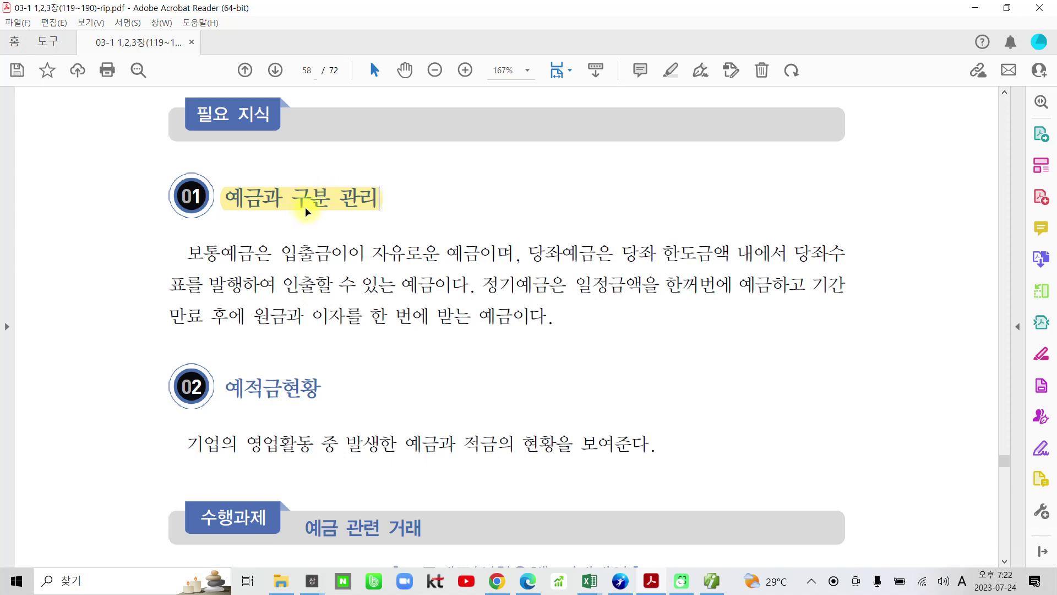
- Highlight the terms "보통예금", "당좌예금" and "정기예금" in the section 01 paragraph
{"action": "left_click_drag", "start_coordinate": [186, 253], "coordinate": [247, 253]}
{"action": "left_click", "coordinate": [266, 197]}
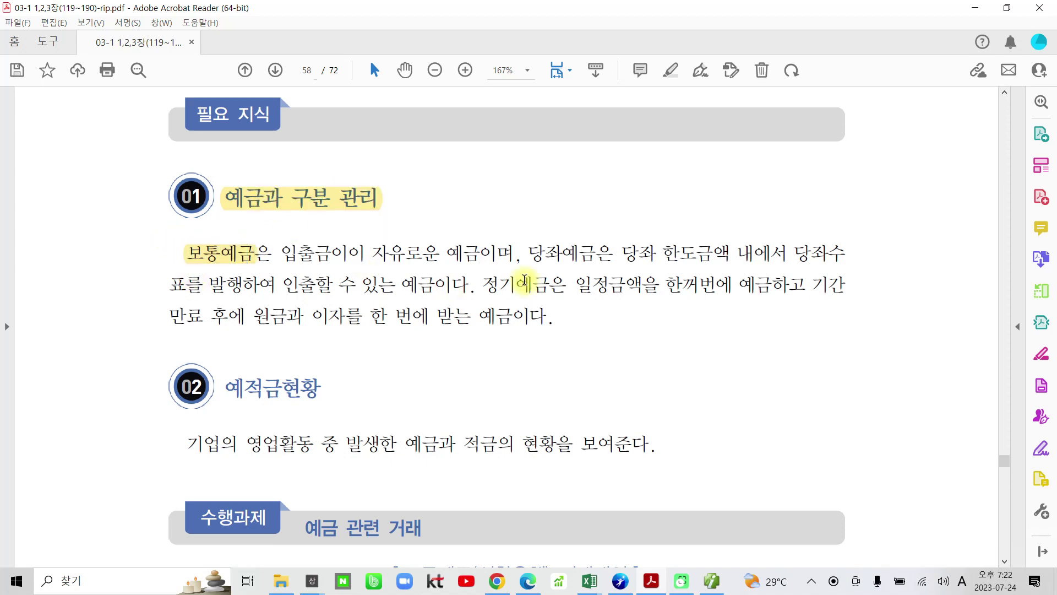
{"action": "left_click_drag", "start_coordinate": [529, 255], "coordinate": [599, 254]}
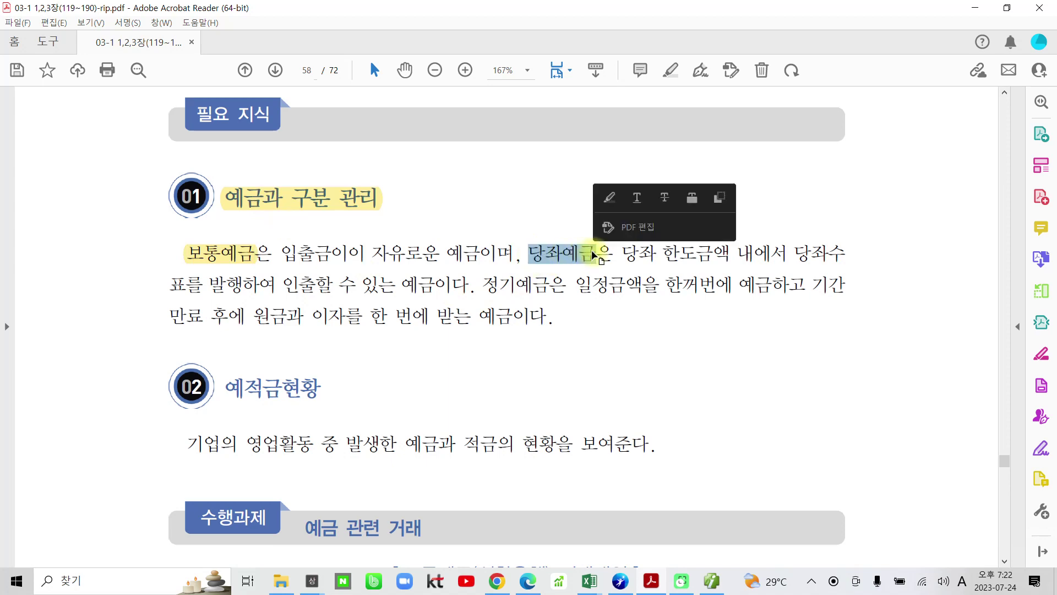
{"action": "left_click", "coordinate": [608, 197]}
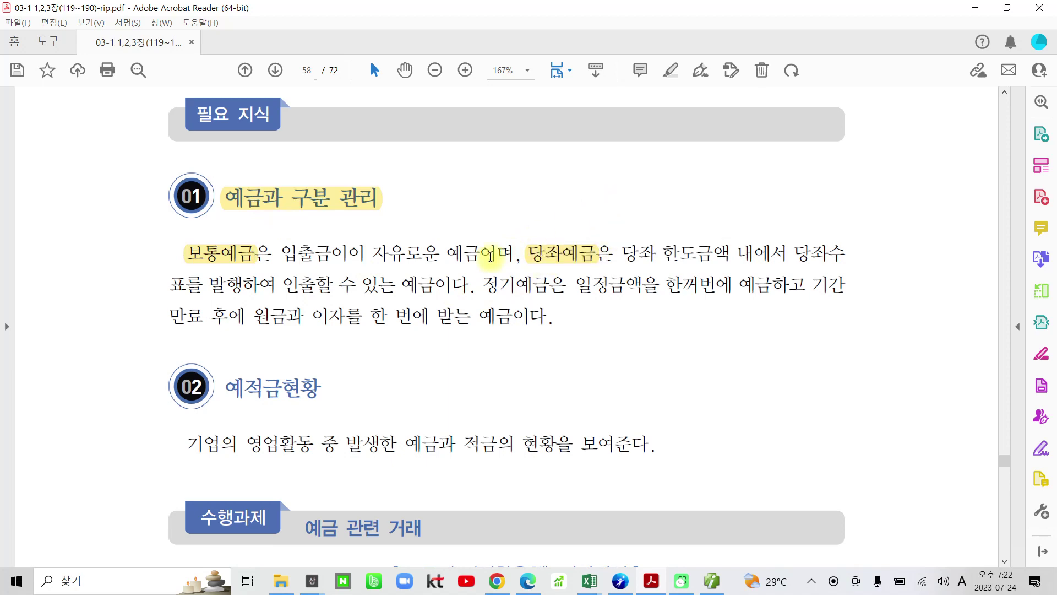
{"action": "left_click_drag", "start_coordinate": [483, 283], "coordinate": [550, 284]}
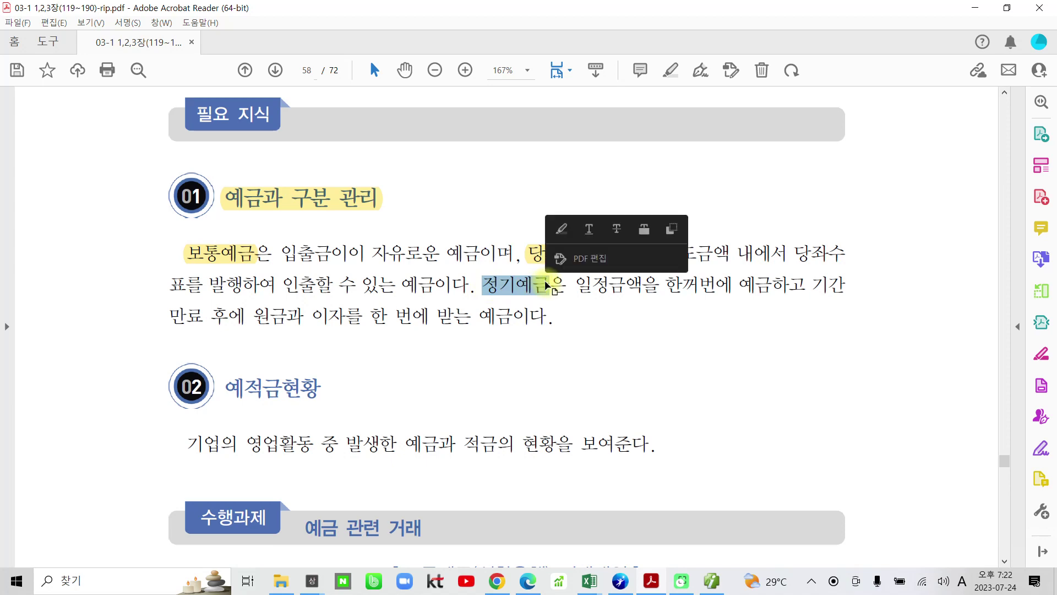
{"action": "left_click", "coordinate": [562, 229]}
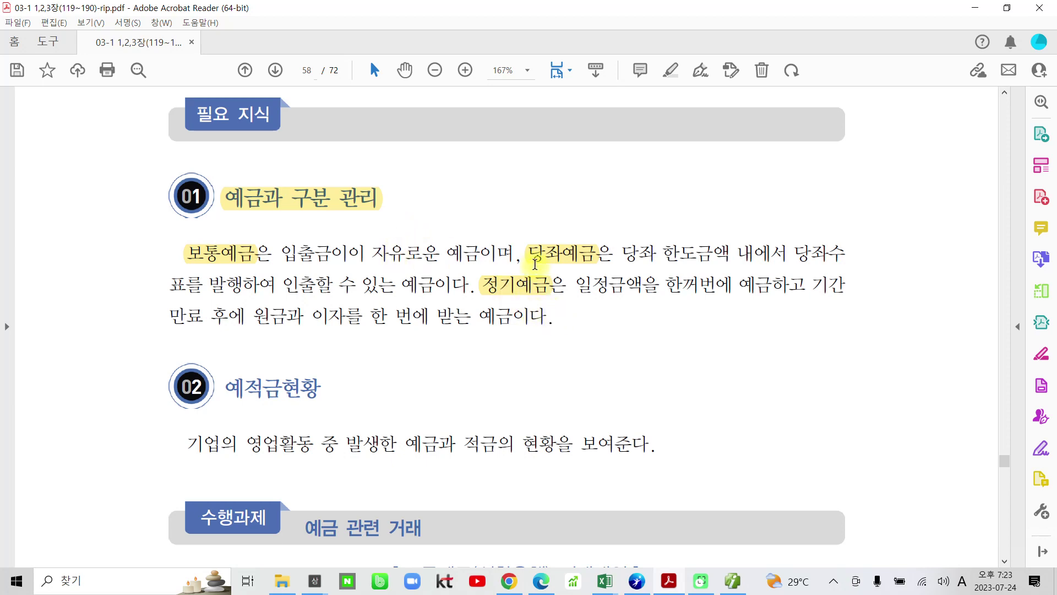
- Highlight the section 02 heading "예적금현황" on page 58
{"action": "scroll", "coordinate": [661, 347], "scroll_direction": "down", "scroll_amount": 3}
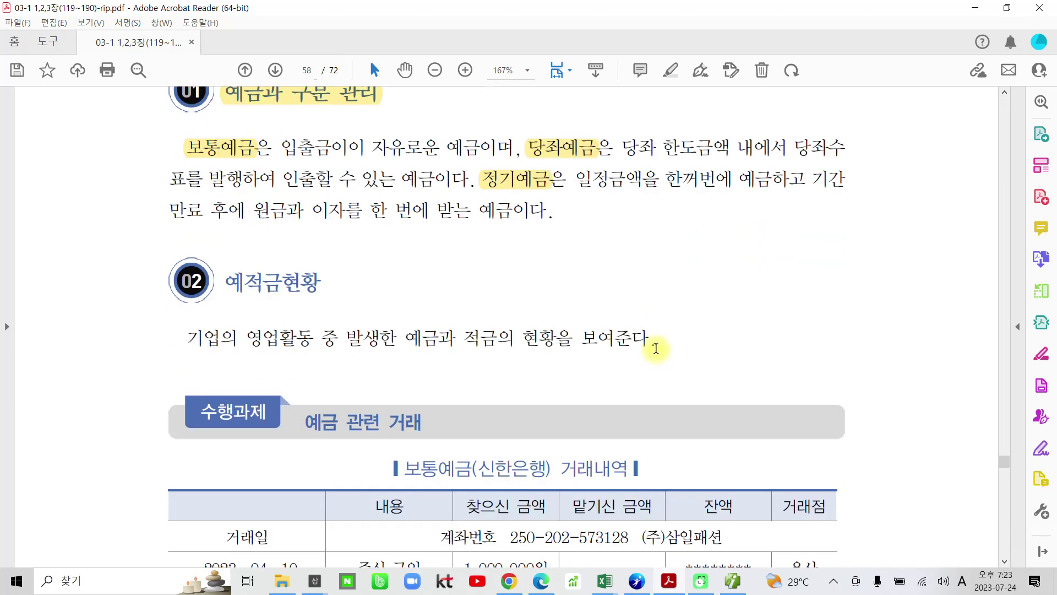
{"action": "scroll", "coordinate": [550, 344], "scroll_direction": "down", "scroll_amount": 1}
{"action": "scroll", "coordinate": [386, 324], "scroll_direction": "down", "scroll_amount": 1}
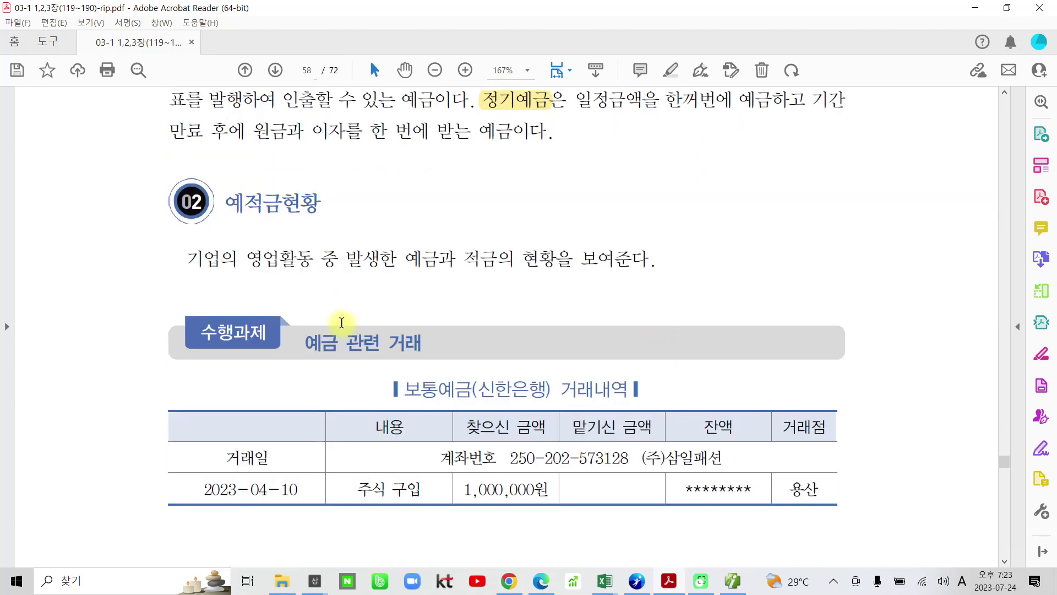
{"action": "scroll", "coordinate": [330, 319], "scroll_direction": "up", "scroll_amount": 3}
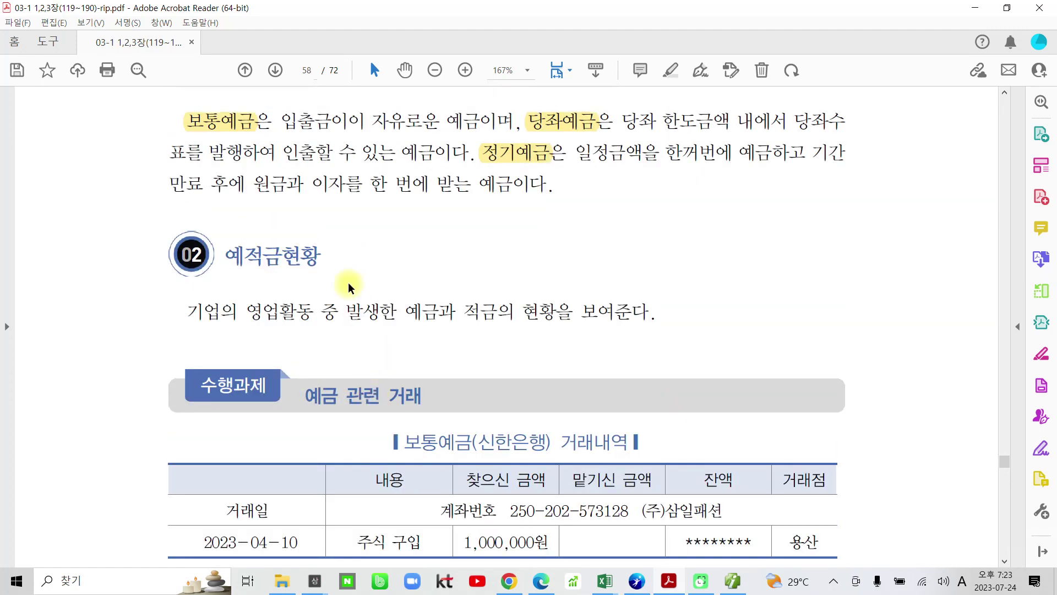
{"action": "scroll", "coordinate": [342, 467], "scroll_direction": "down", "scroll_amount": 3}
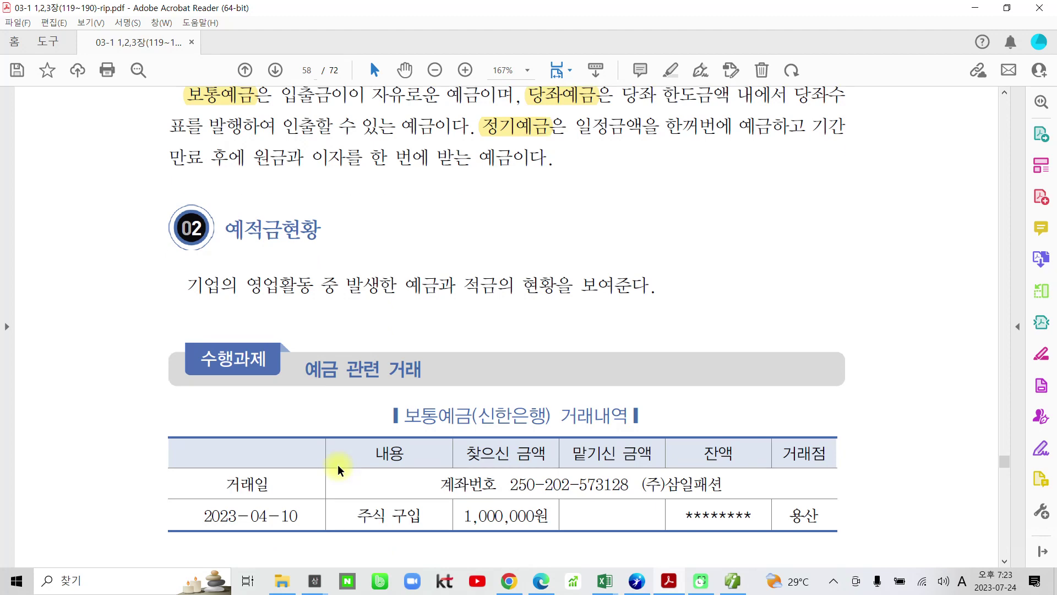
{"action": "left_click_drag", "start_coordinate": [226, 227], "coordinate": [316, 228]}
{"action": "left_click", "coordinate": [330, 173]}
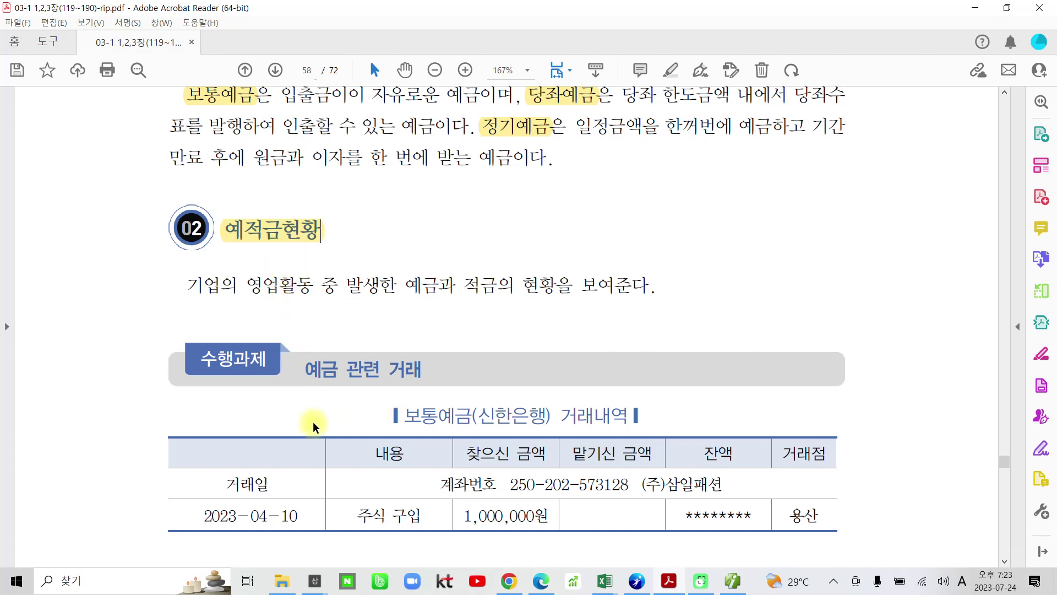
- Switch to Smart A, view the 국민은행(당좌) and 신한은행(보통) entries among the 금융 accounts in 거래처등록, and return to 전체메뉴
{"action": "scroll", "coordinate": [314, 424], "scroll_direction": "down", "scroll_amount": 2}
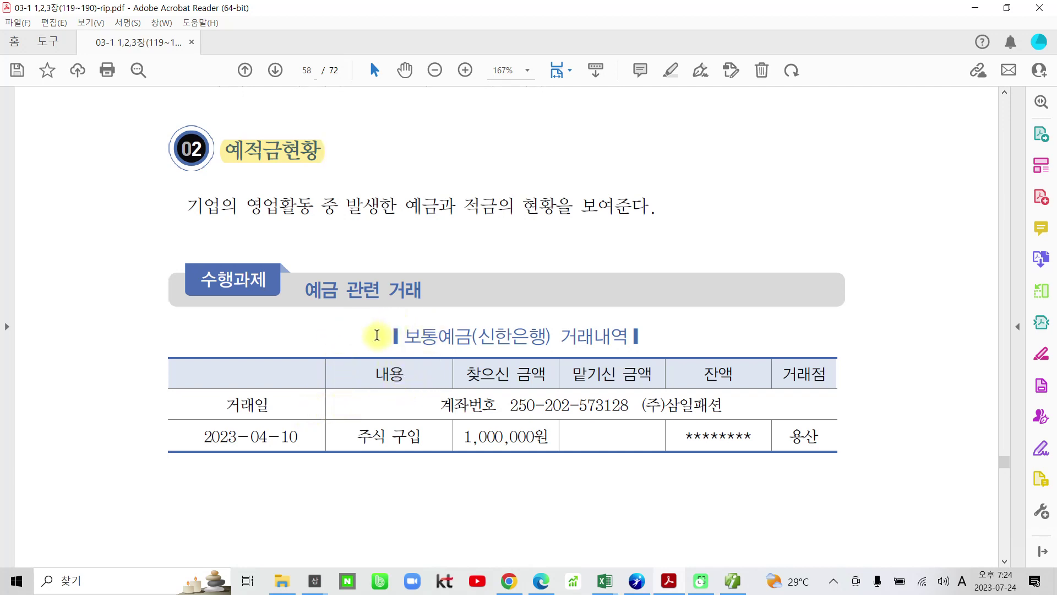
{"action": "scroll", "coordinate": [377, 334], "scroll_direction": "down", "scroll_amount": 1}
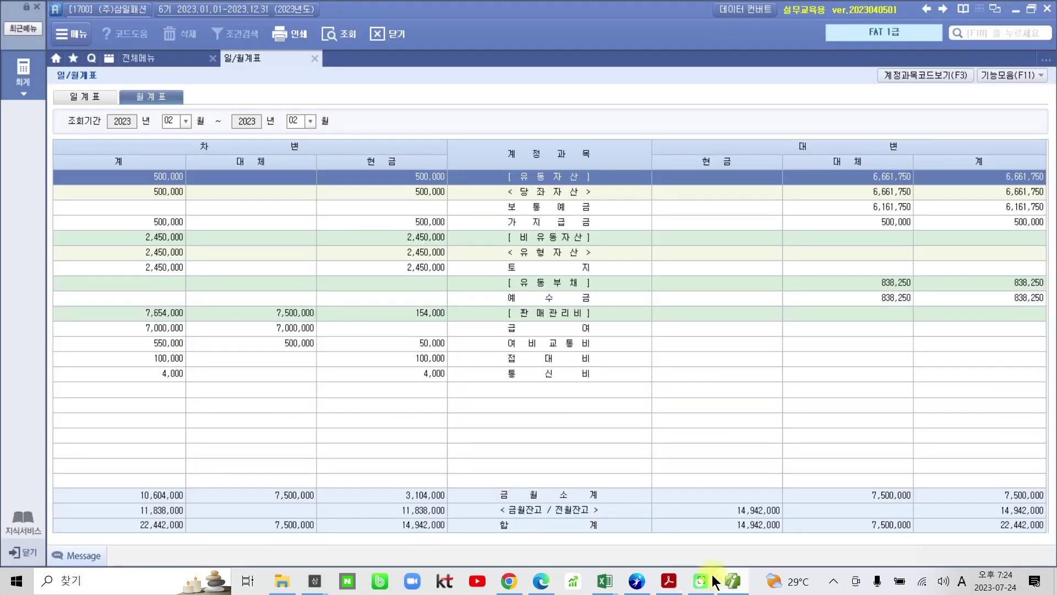
{"action": "left_click", "coordinate": [733, 581]}
{"action": "left_click", "coordinate": [140, 59]}
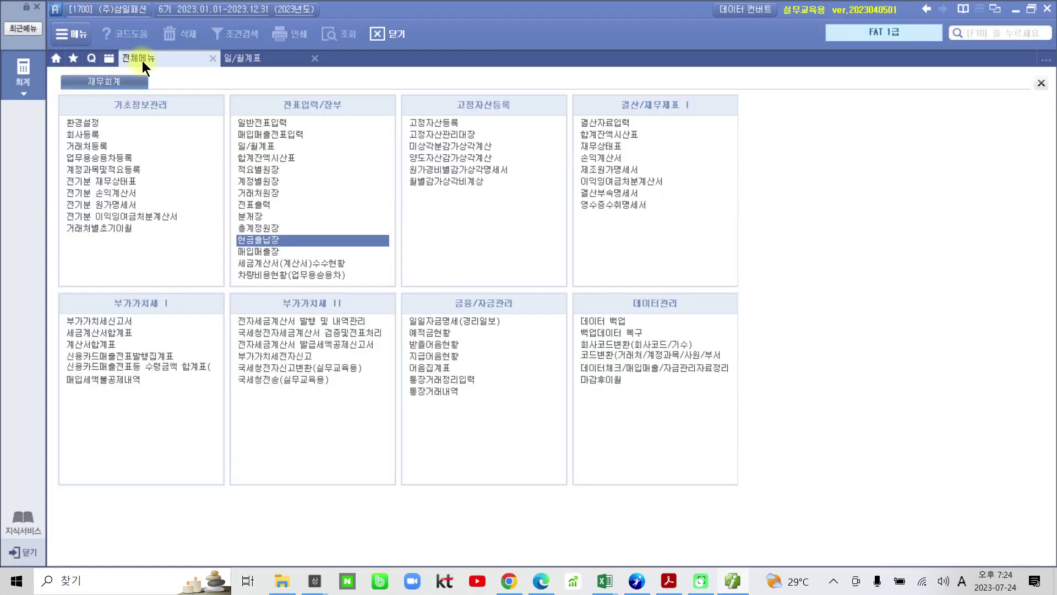
{"action": "left_click", "coordinate": [88, 145]}
{"action": "left_click", "coordinate": [142, 97]}
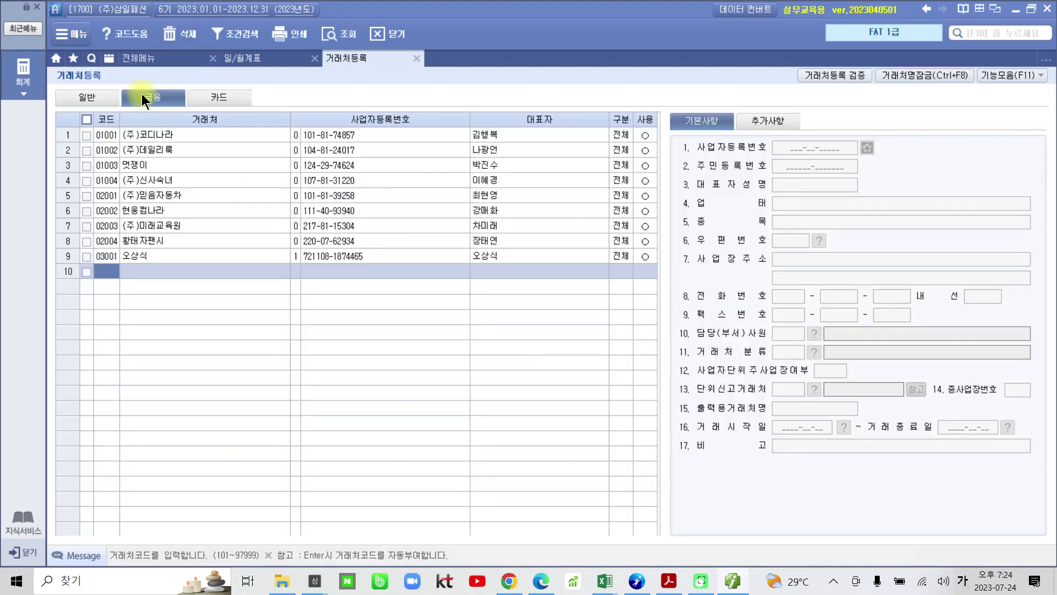
{"action": "left_click", "coordinate": [148, 131]}
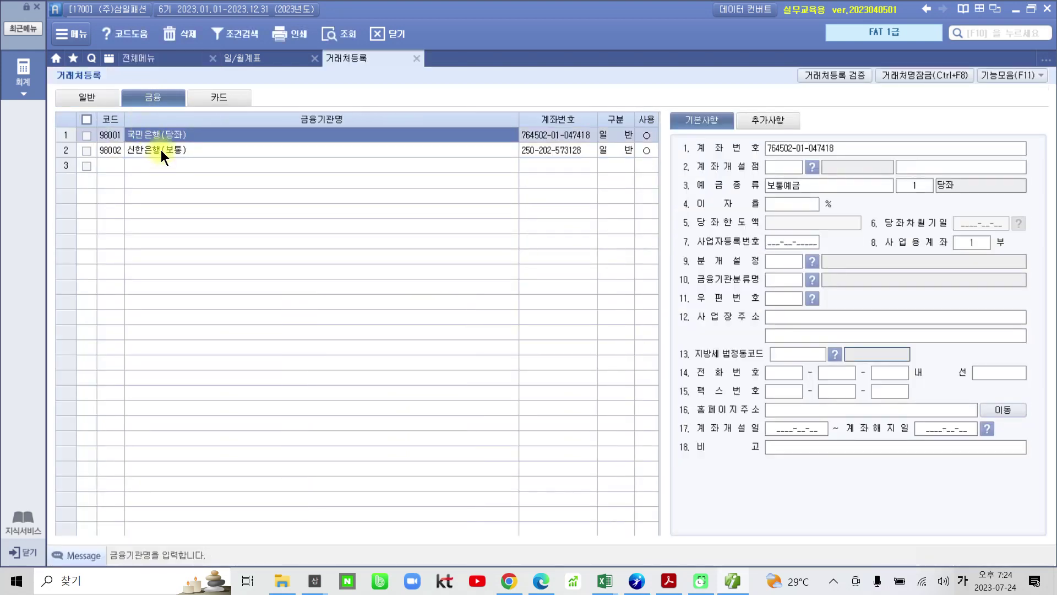
{"action": "left_click", "coordinate": [161, 149]}
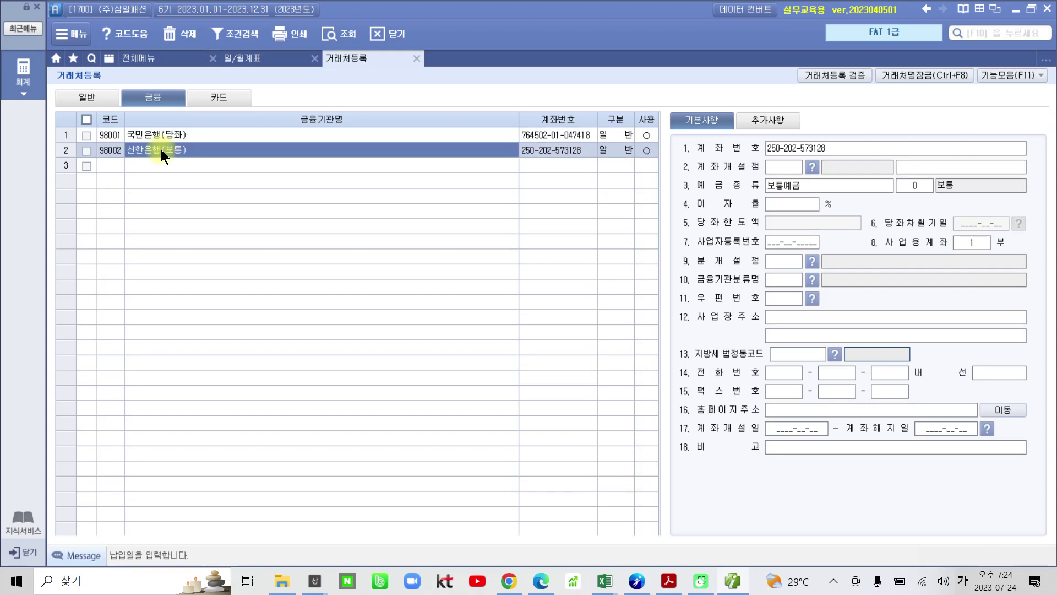
{"action": "left_click", "coordinate": [144, 58]}
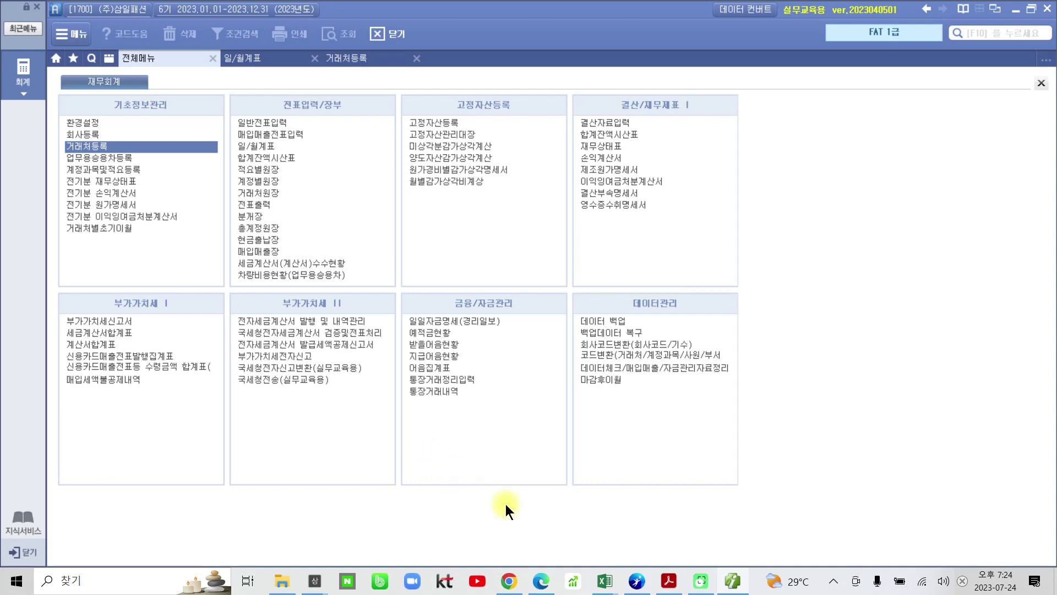
- Switch to the textbook PDF and examine the 예적금현황 description and the 예금 관련 거래 exercise heading
{"action": "left_click", "coordinate": [676, 582]}
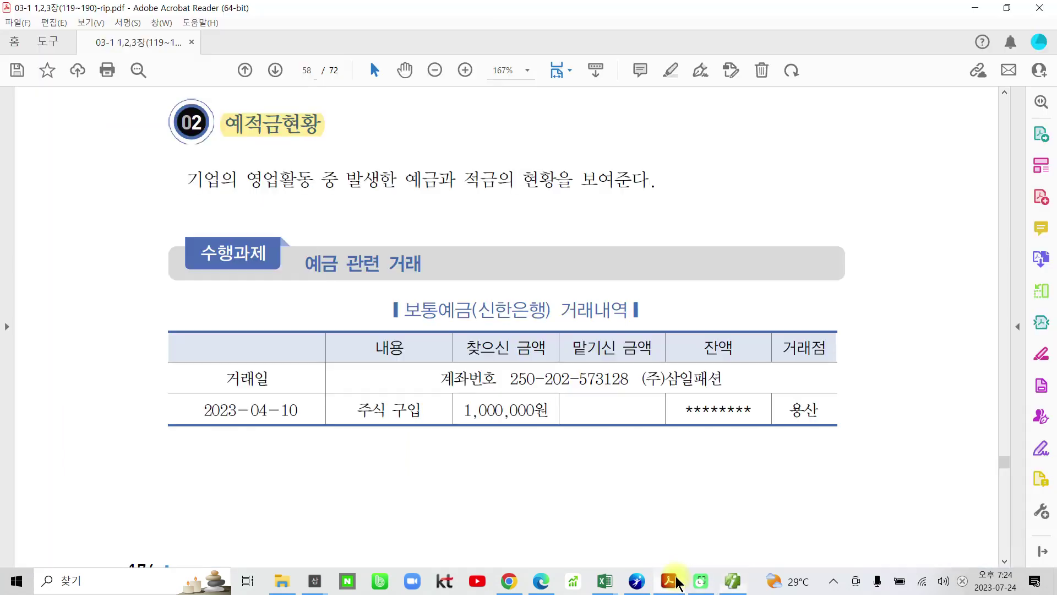
{"action": "scroll", "coordinate": [220, 284], "scroll_direction": "down", "scroll_amount": 1}
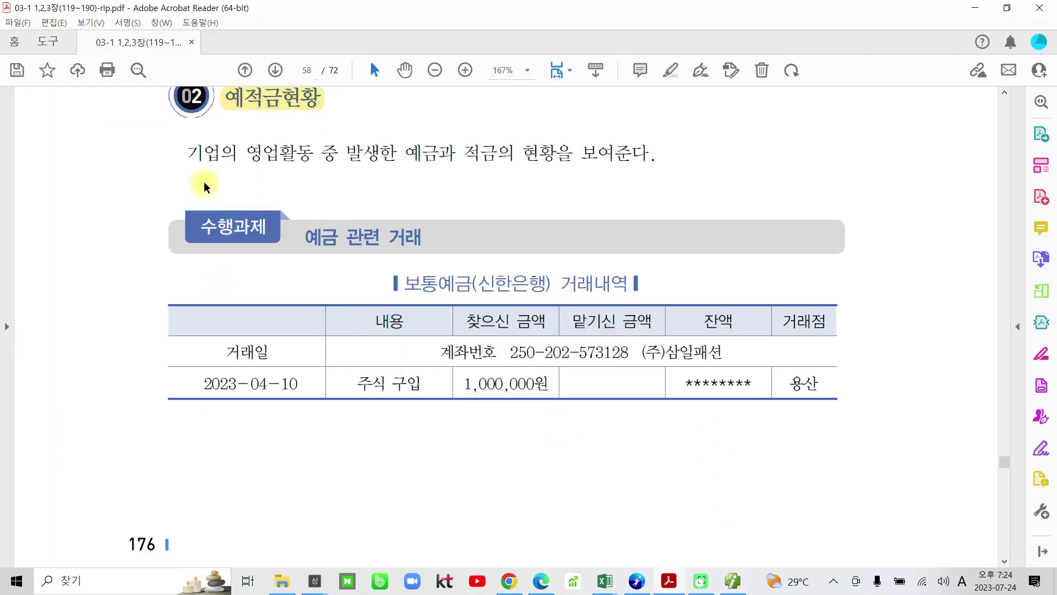
{"action": "left_click_drag", "start_coordinate": [247, 155], "coordinate": [431, 157]}
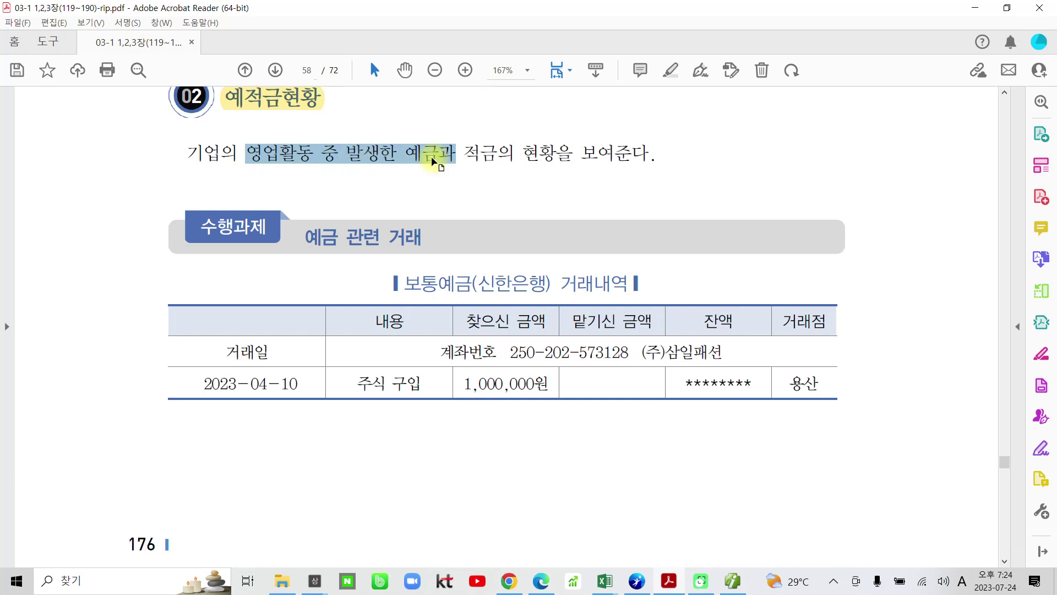
{"action": "left_click", "coordinate": [551, 156]}
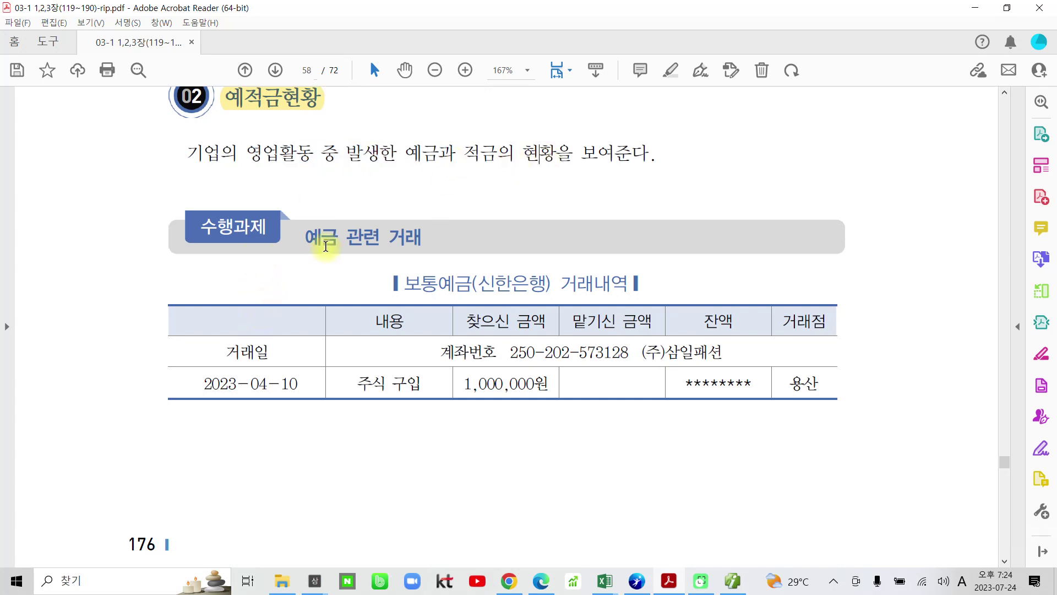
{"action": "left_click_drag", "start_coordinate": [306, 237], "coordinate": [432, 237]}
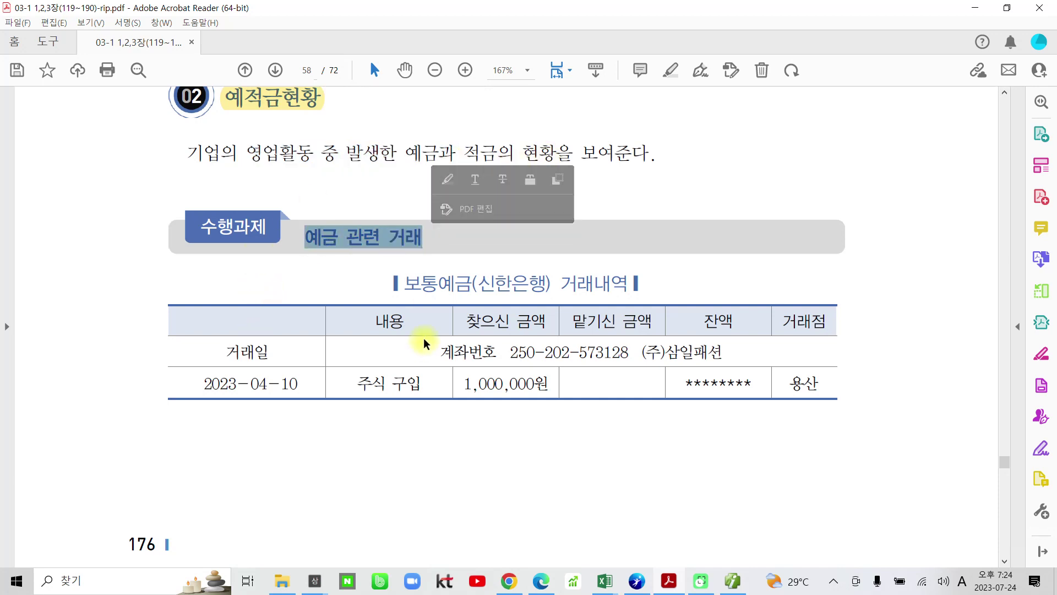
{"action": "left_click", "coordinate": [407, 367]}
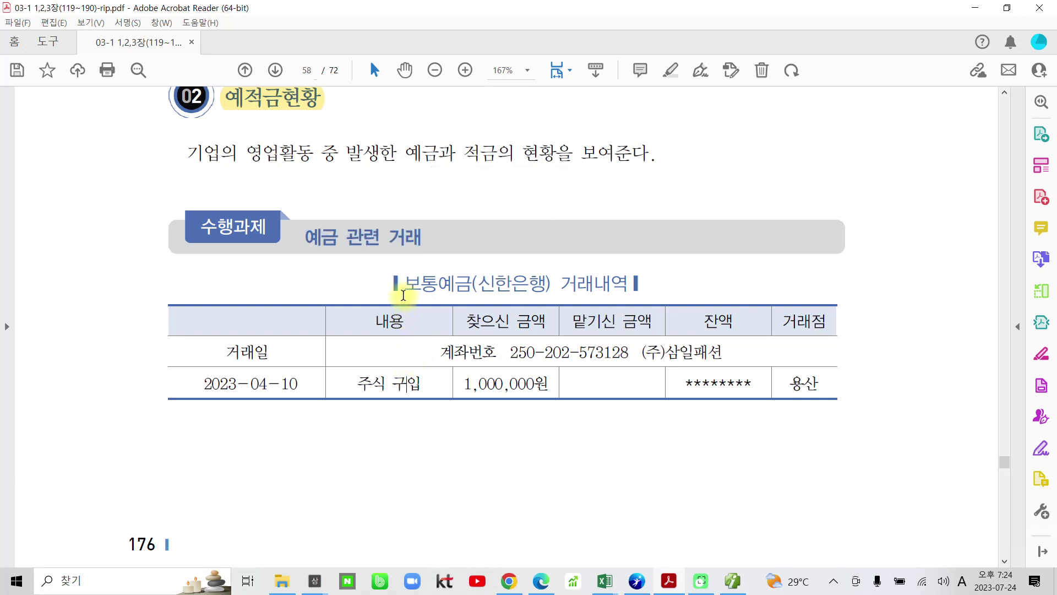
- Highlight "보통예금(신한은행)", the withdrawal amount "1,000,000원" and "주식 구입" in the 예금 관련 거래 transaction table
{"action": "left_click_drag", "start_coordinate": [406, 283], "coordinate": [549, 283]}
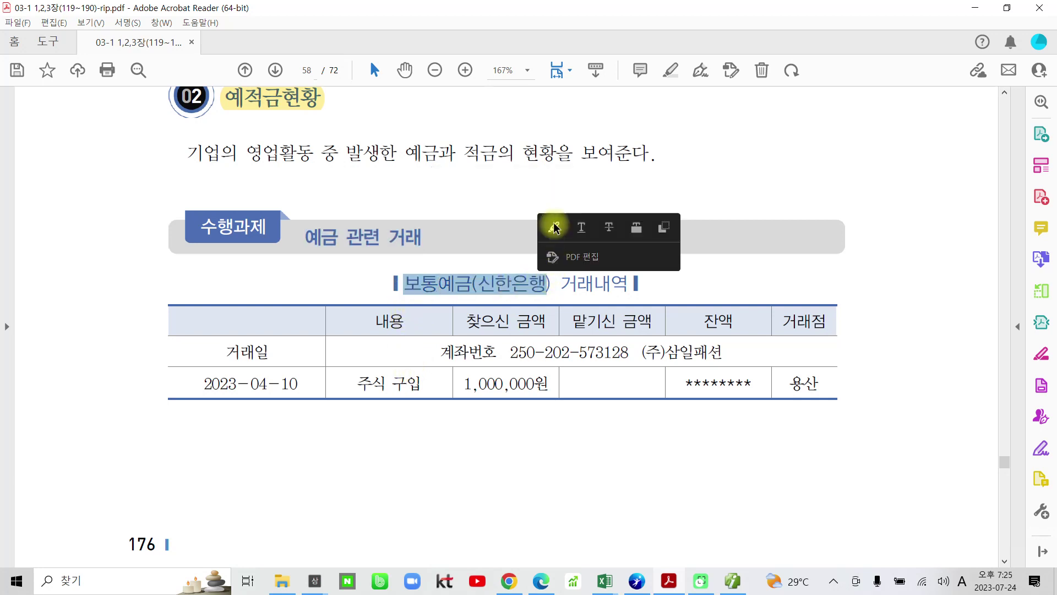
{"action": "left_click", "coordinate": [549, 223]}
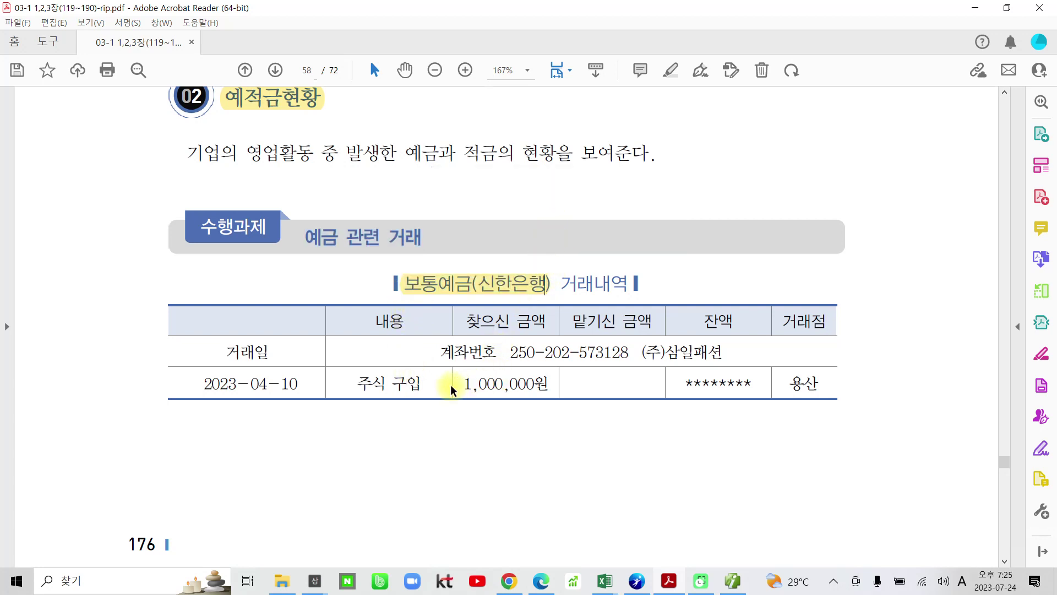
{"action": "left_click_drag", "start_coordinate": [462, 384], "coordinate": [548, 383]}
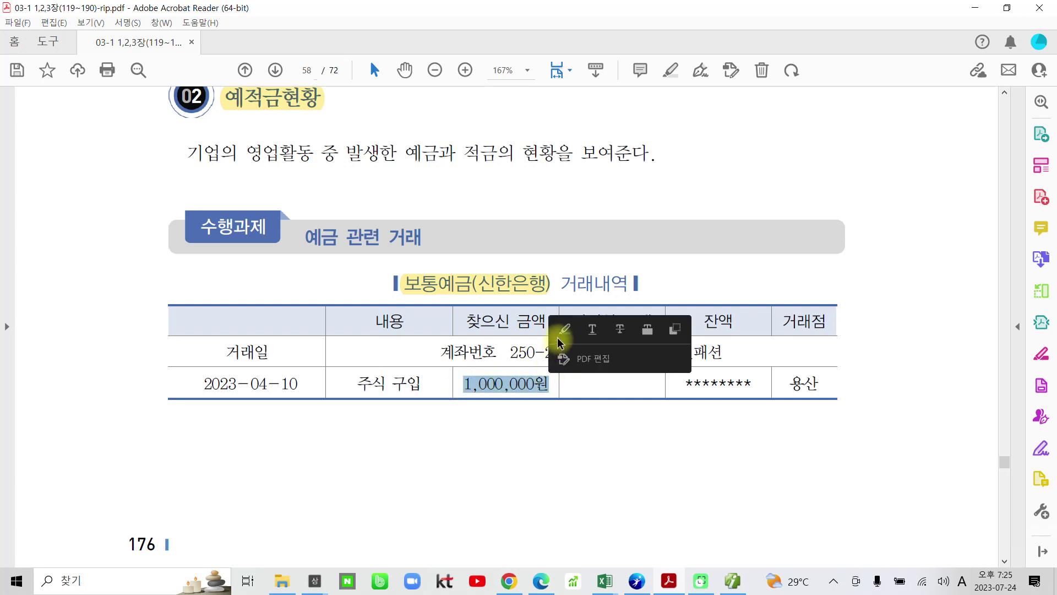
{"action": "left_click", "coordinate": [555, 328]}
{"action": "left_click_drag", "start_coordinate": [354, 383], "coordinate": [421, 384]}
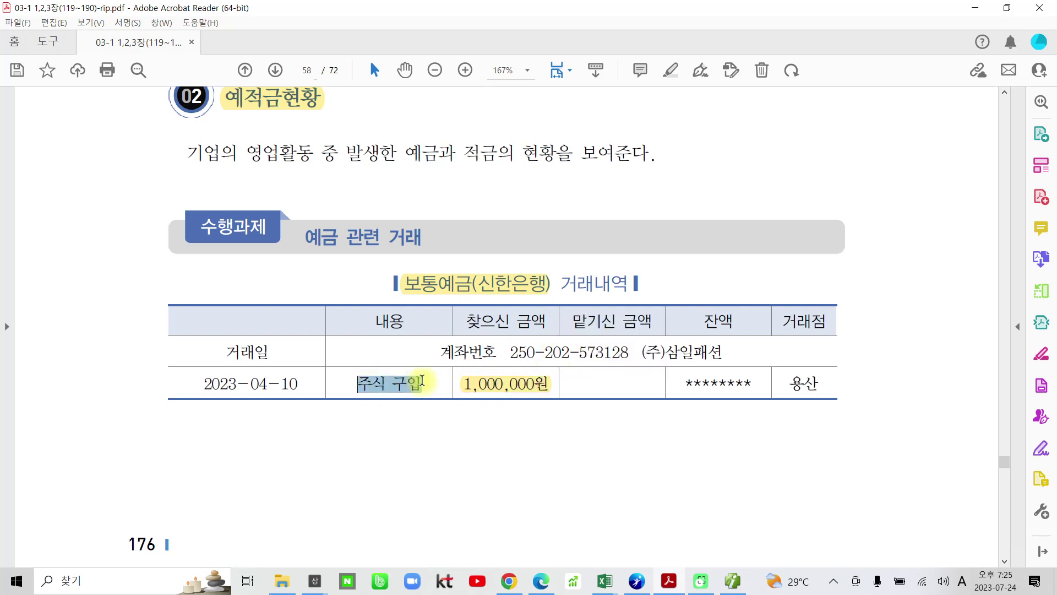
{"action": "left_click", "coordinate": [432, 329]}
- Highlight the 수행 1 instruction "회계처리를 수행하시오." in the exercise box on page 59
{"action": "scroll", "coordinate": [418, 385], "scroll_direction": "down", "scroll_amount": 15}
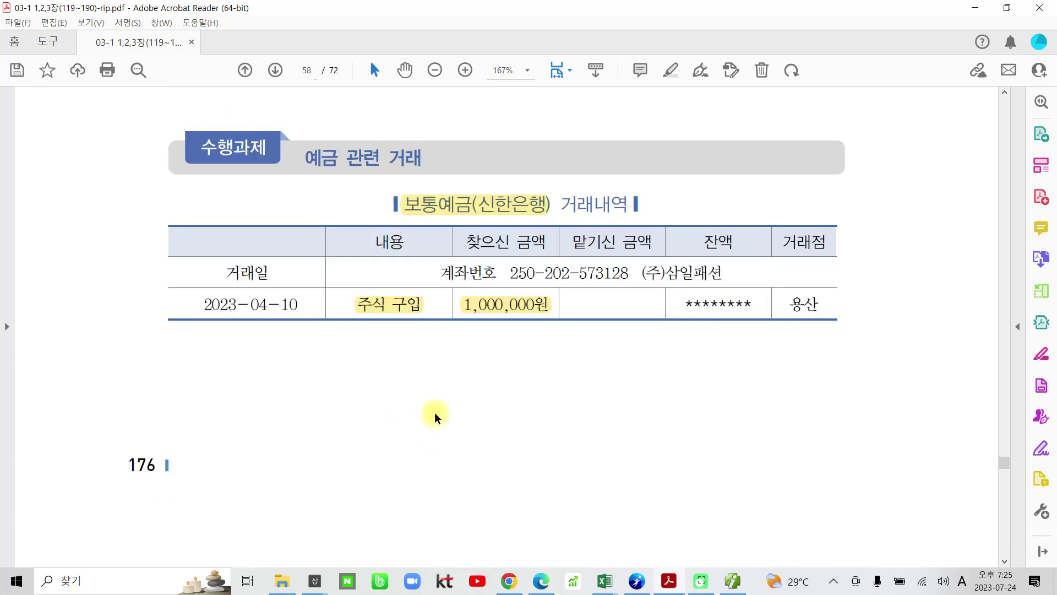
{"action": "scroll", "coordinate": [395, 358], "scroll_direction": "down", "scroll_amount": 1}
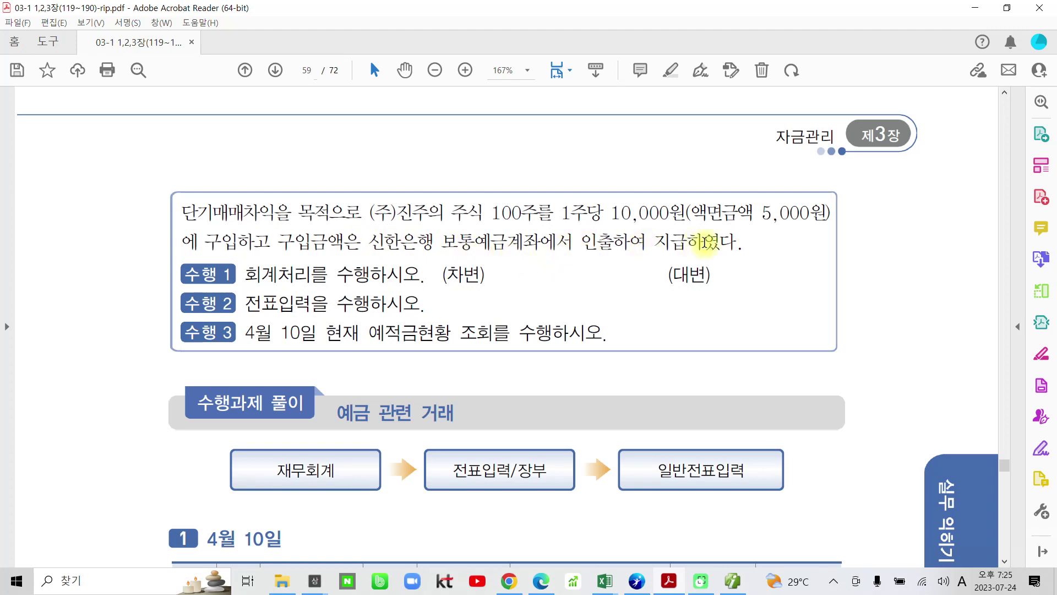
{"action": "left_click_drag", "start_coordinate": [246, 274], "coordinate": [425, 273]}
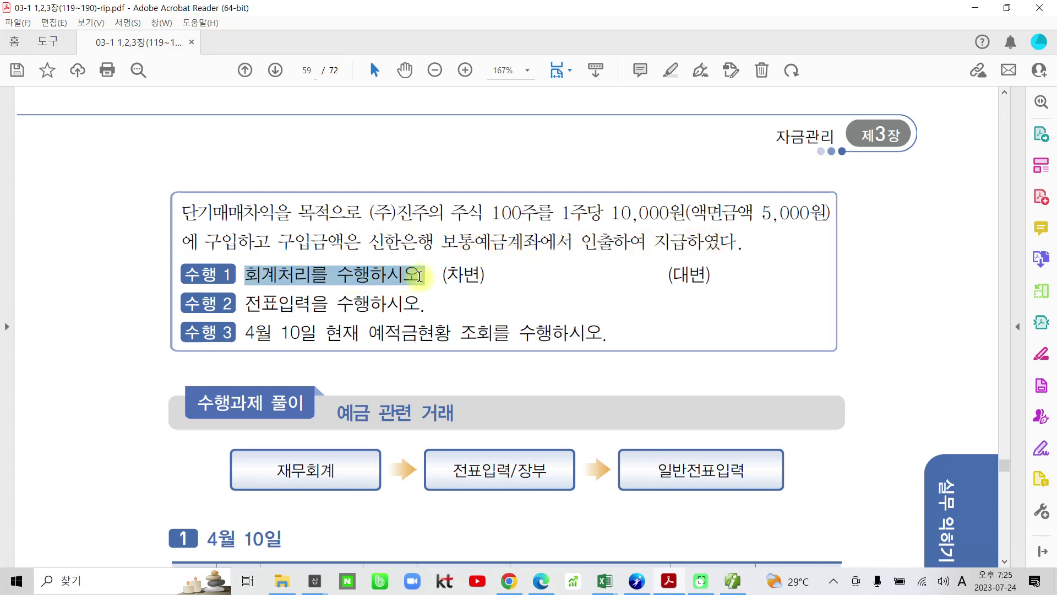
{"action": "left_click", "coordinate": [437, 219]}
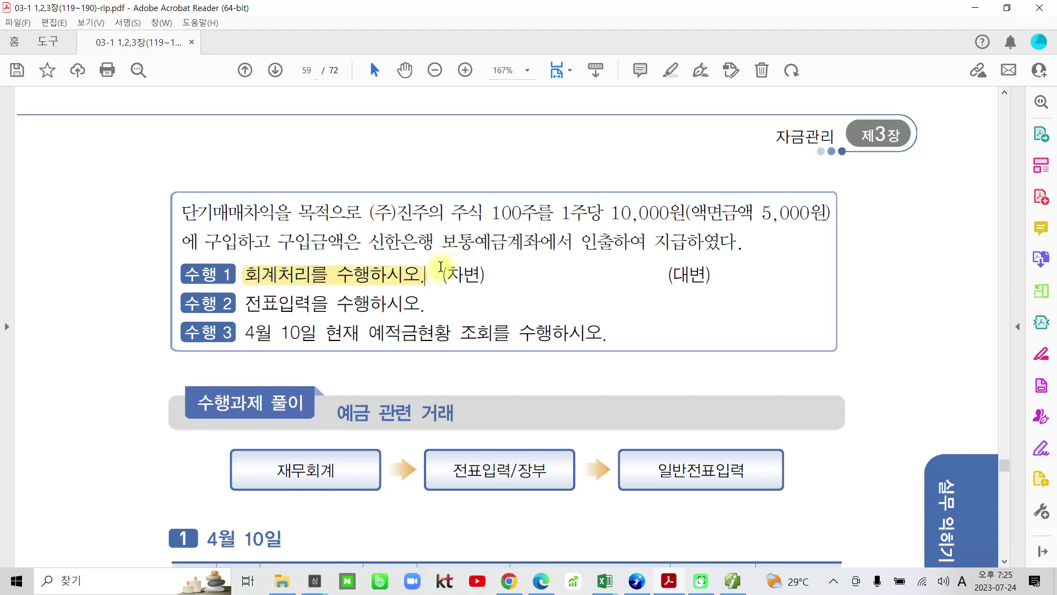
- Draw a blue box around the 차변/대변 line, strike out "액면금액 5,000원", and circle "100주" and "10,000원"
{"action": "left_click_drag", "start_coordinate": [392, 254], "coordinate": [895, 314]}
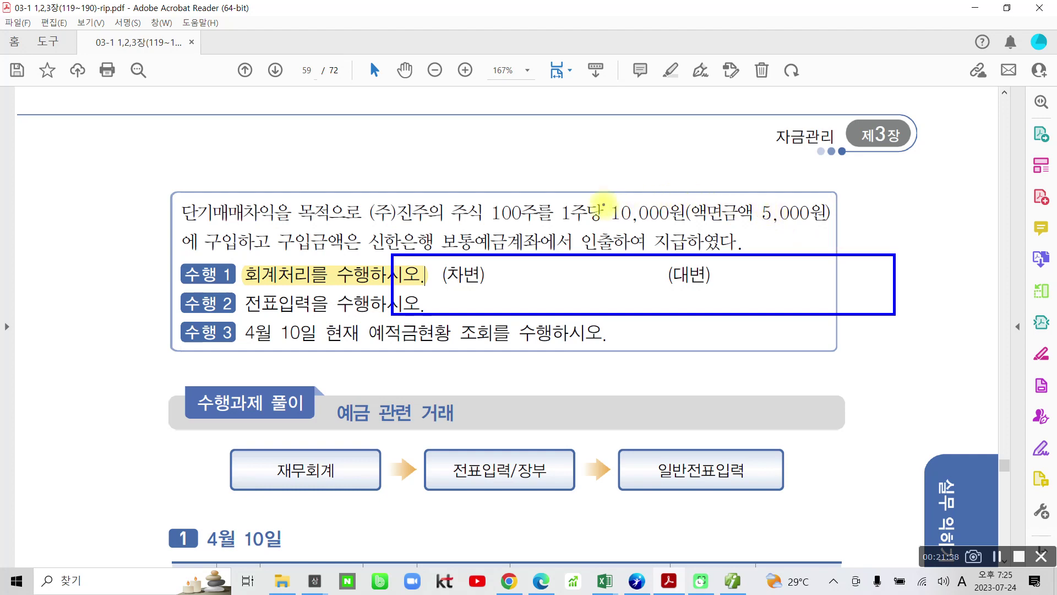
{"action": "left_click_drag", "start_coordinate": [704, 212], "coordinate": [817, 216]}
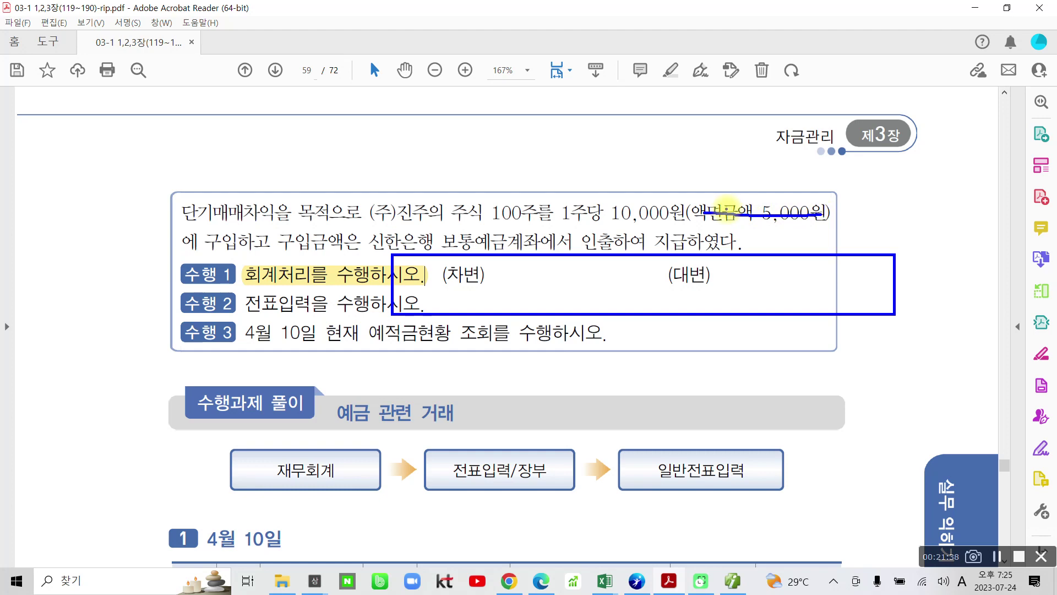
{"action": "left_click_drag", "start_coordinate": [712, 213], "coordinate": [818, 214]}
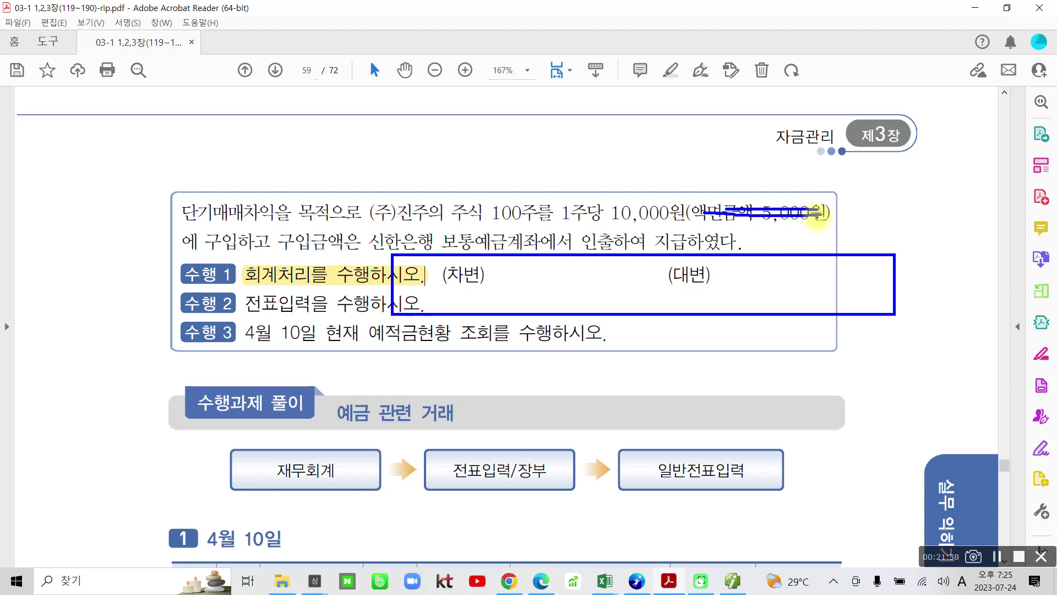
{"action": "mouse_move", "coordinate": [502, 223]}
{"action": "left_mouse_down"}
{"action": "mouse_move", "coordinate": [534, 184]}
{"action": "mouse_move", "coordinate": [533, 226]}
{"action": "left_mouse_up"}
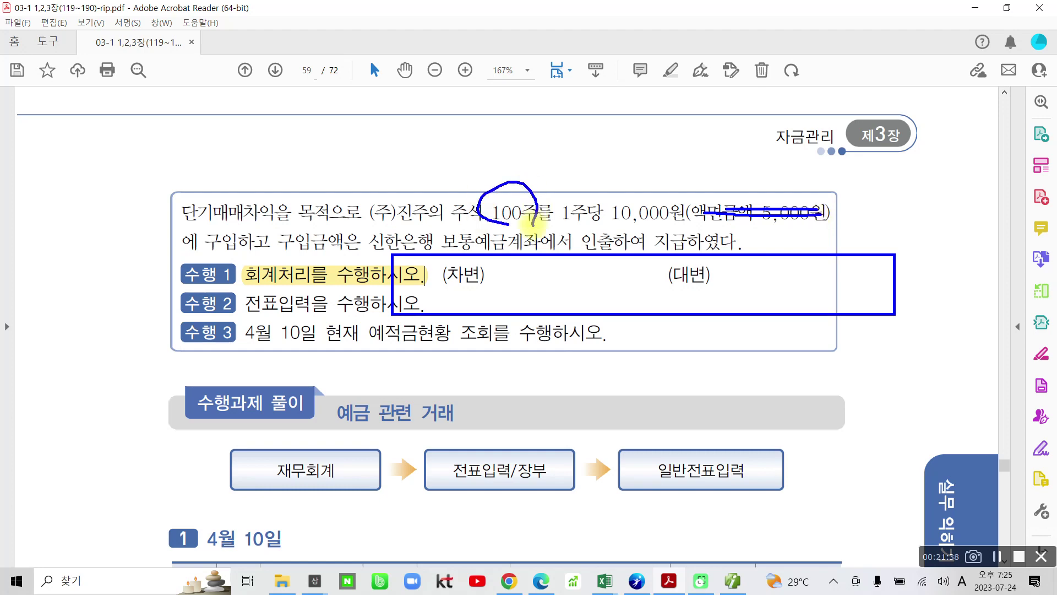
{"action": "mouse_move", "coordinate": [664, 226]}
{"action": "left_mouse_down"}
{"action": "mouse_move", "coordinate": [678, 203]}
{"action": "mouse_move", "coordinate": [680, 213]}
{"action": "left_mouse_up"}
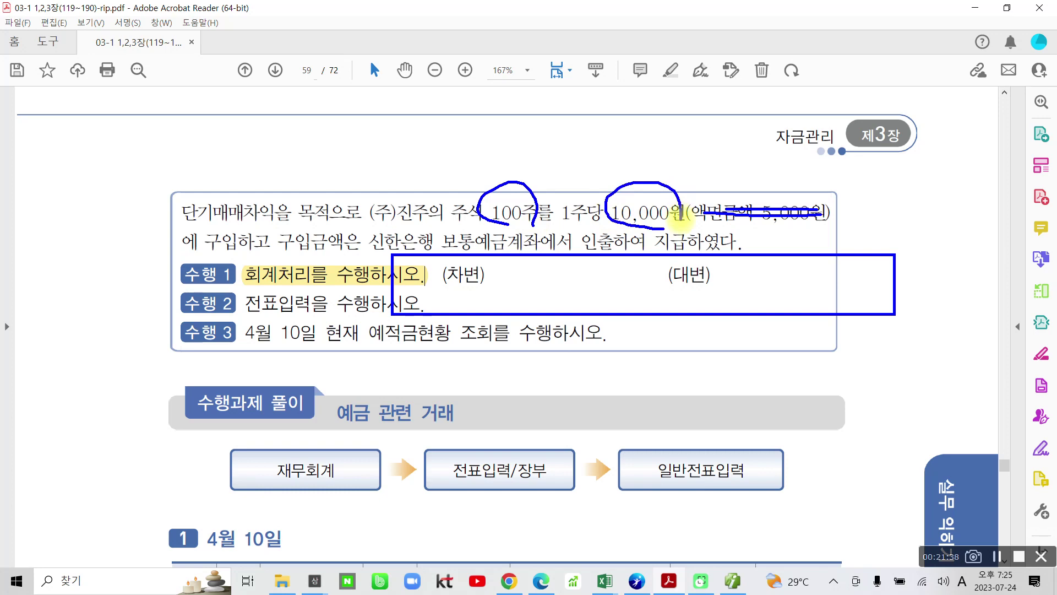
- Handwrite "단기매매증권" in blue next to (차변) as the debit account
{"action": "mouse_move", "coordinate": [496, 266]}
{"action": "left_mouse_down"}
{"action": "mouse_move", "coordinate": [518, 260]}
{"action": "mouse_move", "coordinate": [499, 275]}
{"action": "left_mouse_up"}
{"action": "mouse_move", "coordinate": [504, 268]}
{"action": "left_mouse_down"}
{"action": "mouse_move", "coordinate": [544, 263]}
{"action": "mouse_move", "coordinate": [533, 288]}
{"action": "left_mouse_up"}
{"action": "mouse_move", "coordinate": [539, 264]}
{"action": "left_mouse_down"}
{"action": "mouse_move", "coordinate": [567, 285]}
{"action": "mouse_move", "coordinate": [590, 260]}
{"action": "left_mouse_up"}
{"action": "mouse_move", "coordinate": [589, 260]}
{"action": "left_mouse_down"}
{"action": "mouse_move", "coordinate": [584, 283]}
{"action": "mouse_move", "coordinate": [616, 265]}
{"action": "left_mouse_up"}
{"action": "mouse_move", "coordinate": [617, 247]}
{"action": "left_mouse_down"}
{"action": "mouse_move", "coordinate": [617, 289]}
{"action": "mouse_move", "coordinate": [629, 272]}
{"action": "left_mouse_up"}
{"action": "left_click_drag", "start_coordinate": [629, 261], "coordinate": [639, 274]}
{"action": "mouse_move", "coordinate": [651, 244]}
{"action": "left_mouse_down"}
{"action": "mouse_move", "coordinate": [651, 275]}
{"action": "mouse_move", "coordinate": [666, 258]}
{"action": "left_mouse_up"}
{"action": "mouse_move", "coordinate": [668, 240]}
{"action": "left_mouse_down"}
{"action": "mouse_move", "coordinate": [669, 298]}
{"action": "mouse_move", "coordinate": [678, 250]}
{"action": "mouse_move", "coordinate": [696, 250]}
{"action": "left_mouse_up"}
{"action": "mouse_move", "coordinate": [670, 264]}
{"action": "left_mouse_down"}
{"action": "mouse_move", "coordinate": [694, 253]}
{"action": "mouse_move", "coordinate": [690, 270]}
{"action": "left_mouse_up"}
{"action": "left_click_drag", "start_coordinate": [704, 229], "coordinate": [707, 238]}
{"action": "mouse_move", "coordinate": [699, 251]}
{"action": "left_mouse_down"}
{"action": "mouse_move", "coordinate": [716, 241]}
{"action": "mouse_move", "coordinate": [733, 263]}
{"action": "mouse_move", "coordinate": [750, 257]}
{"action": "left_mouse_up"}
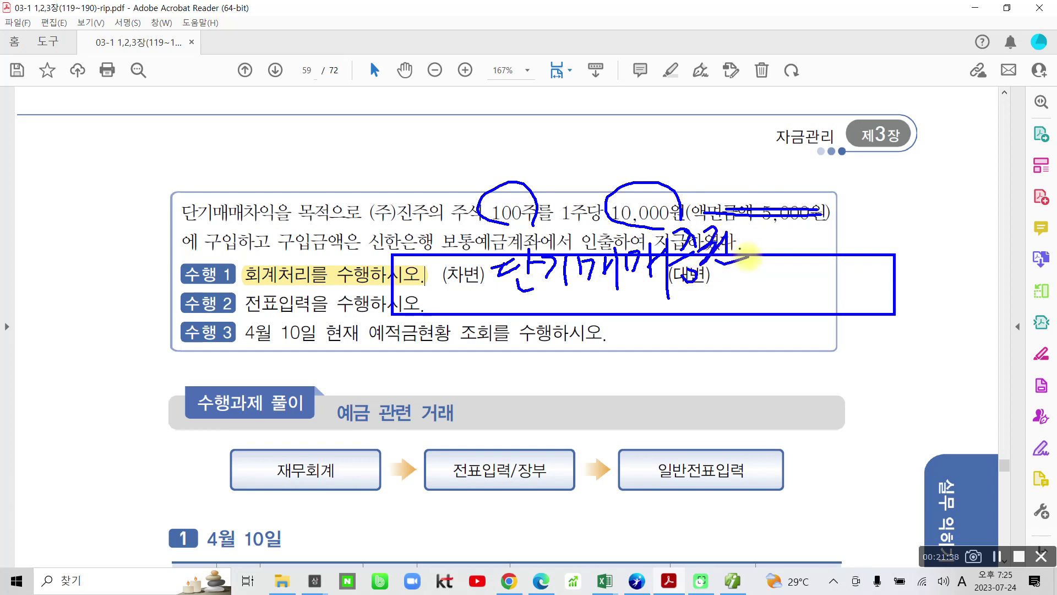
- Handwrite "보통예금(신한)" in blue next to (대변) as the credit account
{"action": "left_click_drag", "start_coordinate": [783, 245], "coordinate": [786, 302]}
{"action": "mouse_move", "coordinate": [793, 259]}
{"action": "left_mouse_down"}
{"action": "mouse_move", "coordinate": [814, 265]}
{"action": "mouse_move", "coordinate": [809, 289]}
{"action": "left_mouse_up"}
{"action": "left_click_drag", "start_coordinate": [787, 306], "coordinate": [823, 298]}
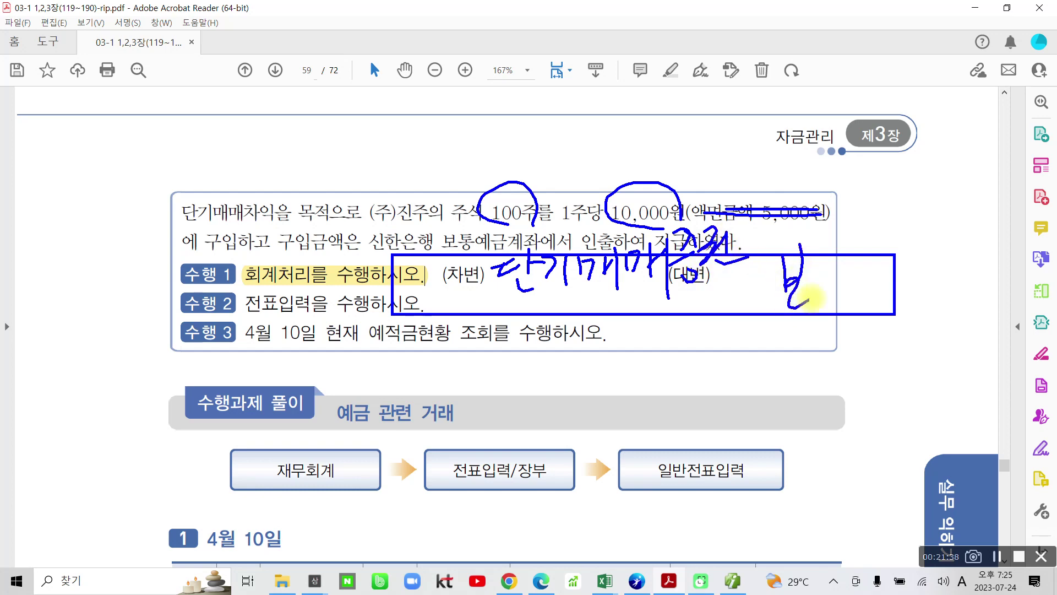
{"action": "left_click_drag", "start_coordinate": [814, 243], "coordinate": [837, 253]}
{"action": "mouse_move", "coordinate": [812, 272]}
{"action": "left_mouse_down"}
{"action": "mouse_move", "coordinate": [853, 265]}
{"action": "mouse_move", "coordinate": [837, 292]}
{"action": "left_mouse_up"}
{"action": "left_click_drag", "start_coordinate": [809, 300], "coordinate": [838, 317]}
{"action": "left_click_drag", "start_coordinate": [851, 275], "coordinate": [876, 309]}
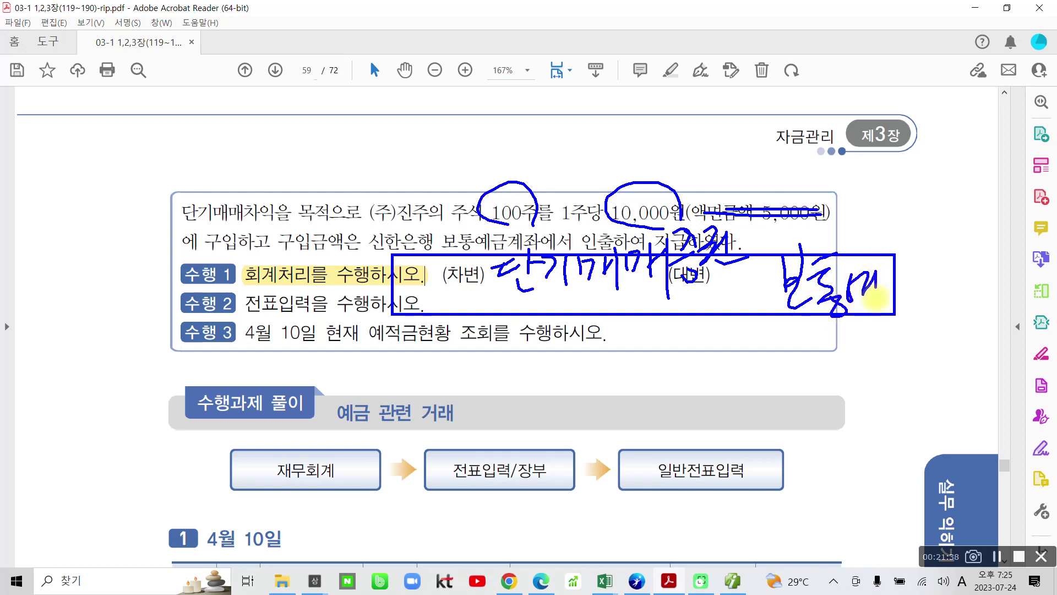
{"action": "mouse_move", "coordinate": [876, 258]}
{"action": "left_mouse_down"}
{"action": "mouse_move", "coordinate": [873, 341]}
{"action": "mouse_move", "coordinate": [886, 284]}
{"action": "mouse_move", "coordinate": [914, 281]}
{"action": "left_mouse_up"}
{"action": "left_click_drag", "start_coordinate": [886, 298], "coordinate": [911, 309]}
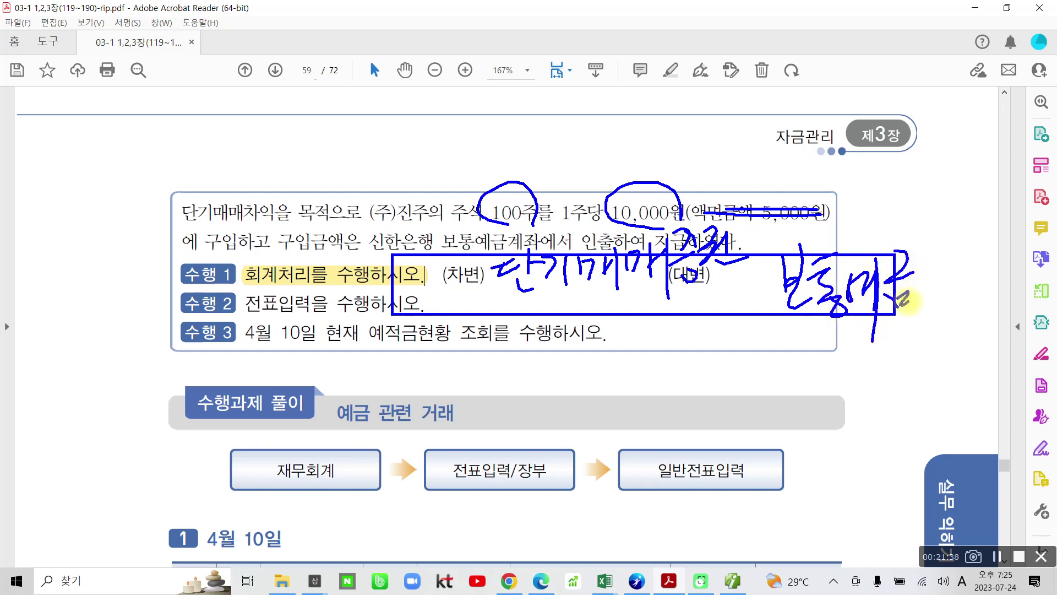
{"action": "mouse_move", "coordinate": [936, 256]}
{"action": "left_mouse_down"}
{"action": "mouse_move", "coordinate": [928, 309]}
{"action": "mouse_move", "coordinate": [945, 280]}
{"action": "left_mouse_up"}
{"action": "left_click_drag", "start_coordinate": [949, 269], "coordinate": [970, 278]}
{"action": "left_click_drag", "start_coordinate": [954, 290], "coordinate": [979, 301]}
{"action": "left_click_drag", "start_coordinate": [983, 250], "coordinate": [988, 259]}
{"action": "mouse_move", "coordinate": [975, 264]}
{"action": "left_mouse_down"}
{"action": "mouse_move", "coordinate": [994, 263]}
{"action": "mouse_move", "coordinate": [985, 292]}
{"action": "left_mouse_up"}
{"action": "mouse_move", "coordinate": [1002, 246]}
{"action": "left_mouse_down"}
{"action": "mouse_move", "coordinate": [1003, 286]}
{"action": "mouse_move", "coordinate": [1016, 264]}
{"action": "left_mouse_up"}
{"action": "left_click_drag", "start_coordinate": [991, 282], "coordinate": [1008, 303]}
{"action": "left_click_drag", "start_coordinate": [1012, 244], "coordinate": [1001, 311]}
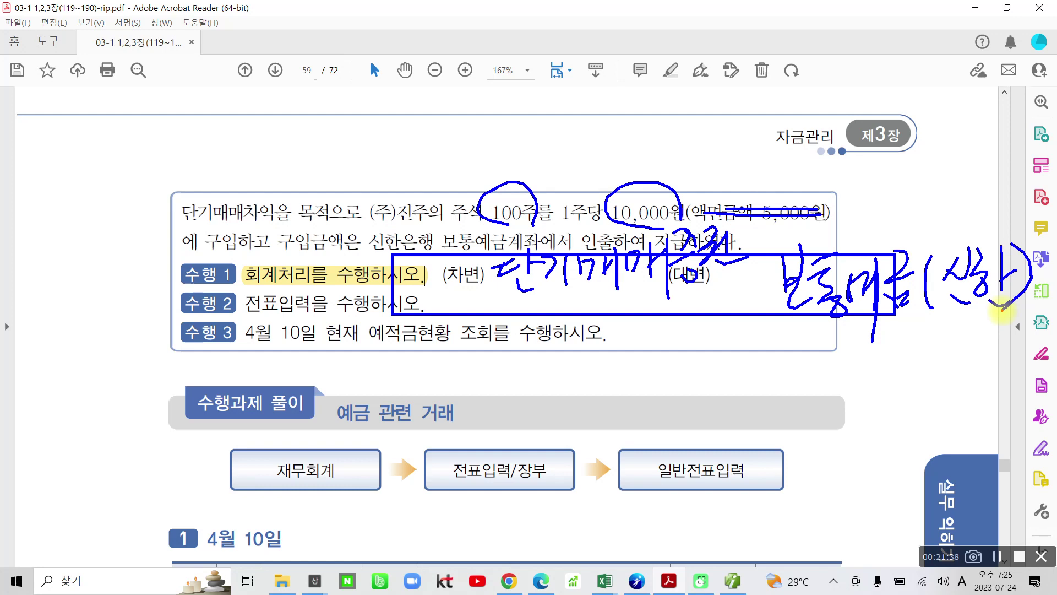
- Underline the handwritten debit account 단기매매증권 in red and write "(자산증가)" beneath it
{"action": "left_click_drag", "start_coordinate": [505, 309], "coordinate": [714, 282]}
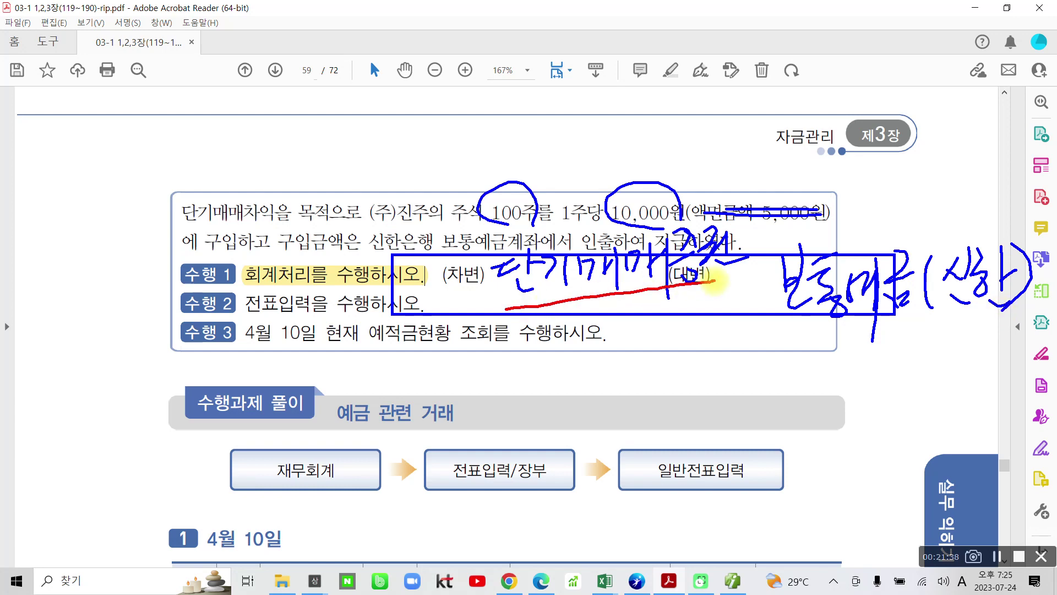
{"action": "mouse_move", "coordinate": [496, 328]}
{"action": "left_mouse_down"}
{"action": "mouse_move", "coordinate": [492, 386]}
{"action": "mouse_move", "coordinate": [499, 377]}
{"action": "left_mouse_up"}
{"action": "left_click_drag", "start_coordinate": [534, 322], "coordinate": [534, 380]}
{"action": "left_click_drag", "start_coordinate": [552, 337], "coordinate": [564, 325]}
{"action": "mouse_move", "coordinate": [530, 363]}
{"action": "left_mouse_down"}
{"action": "mouse_move", "coordinate": [545, 357]}
{"action": "mouse_move", "coordinate": [551, 368]}
{"action": "left_mouse_up"}
{"action": "mouse_move", "coordinate": [572, 319]}
{"action": "left_mouse_down"}
{"action": "mouse_move", "coordinate": [576, 380]}
{"action": "mouse_move", "coordinate": [612, 346]}
{"action": "left_mouse_up"}
{"action": "mouse_move", "coordinate": [610, 357]}
{"action": "left_mouse_down"}
{"action": "mouse_move", "coordinate": [598, 370]}
{"action": "mouse_move", "coordinate": [608, 358]}
{"action": "left_mouse_up"}
{"action": "mouse_move", "coordinate": [611, 331]}
{"action": "left_mouse_down"}
{"action": "mouse_move", "coordinate": [641, 333]}
{"action": "mouse_move", "coordinate": [625, 381]}
{"action": "left_mouse_up"}
{"action": "left_click_drag", "start_coordinate": [643, 319], "coordinate": [638, 375]}
{"action": "mouse_move", "coordinate": [642, 346]}
{"action": "left_mouse_down"}
{"action": "mouse_move", "coordinate": [655, 347]}
{"action": "mouse_move", "coordinate": [653, 374]}
{"action": "left_mouse_up"}
- Underline the handwritten credit account 보통예금 in red and write "(자산감소)" beneath it
{"action": "left_click_drag", "start_coordinate": [785, 330], "coordinate": [938, 309]}
{"action": "left_click_drag", "start_coordinate": [807, 348], "coordinate": [819, 388]}
{"action": "left_click_drag", "start_coordinate": [834, 375], "coordinate": [843, 389]}
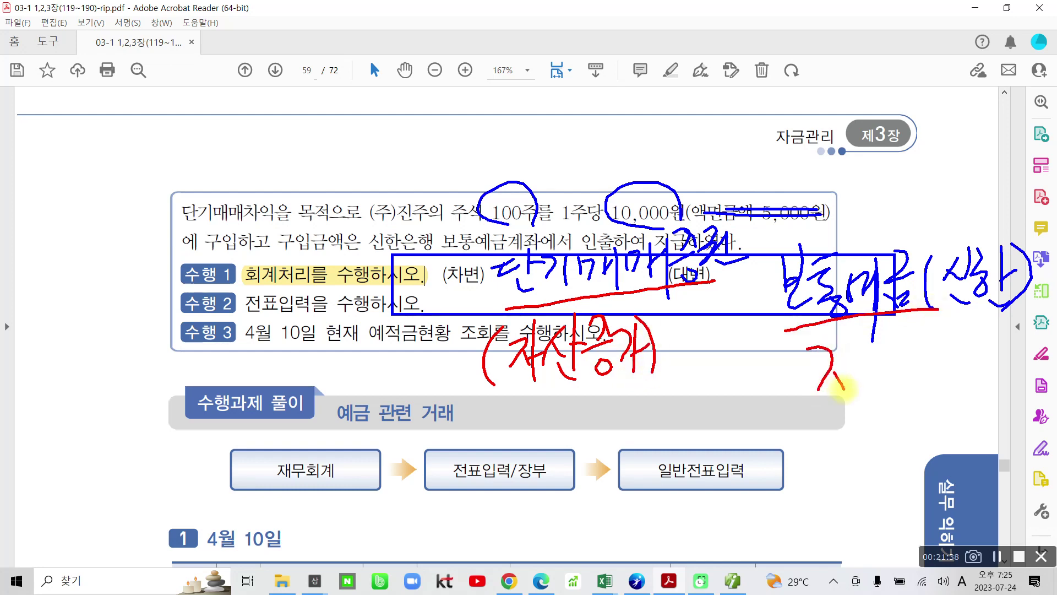
{"action": "mouse_move", "coordinate": [853, 353]}
{"action": "left_mouse_down"}
{"action": "mouse_move", "coordinate": [850, 411]}
{"action": "mouse_move", "coordinate": [869, 366]}
{"action": "left_mouse_up"}
{"action": "mouse_move", "coordinate": [881, 344]}
{"action": "left_mouse_down"}
{"action": "mouse_move", "coordinate": [870, 376]}
{"action": "mouse_move", "coordinate": [887, 372]}
{"action": "left_mouse_up"}
{"action": "mouse_move", "coordinate": [899, 340]}
{"action": "left_mouse_down"}
{"action": "mouse_move", "coordinate": [898, 396]}
{"action": "mouse_move", "coordinate": [915, 363]}
{"action": "left_mouse_up"}
{"action": "left_click_drag", "start_coordinate": [884, 380], "coordinate": [899, 394]}
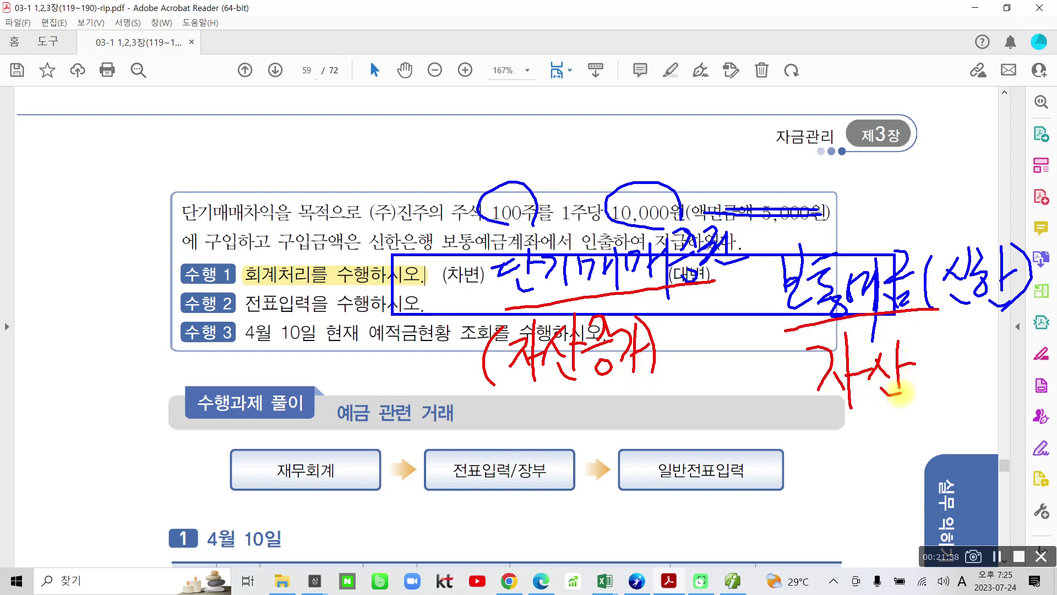
{"action": "left_click_drag", "start_coordinate": [912, 350], "coordinate": [926, 379]}
{"action": "left_click_drag", "start_coordinate": [943, 325], "coordinate": [939, 380]}
{"action": "mouse_move", "coordinate": [941, 353]}
{"action": "left_mouse_down"}
{"action": "mouse_move", "coordinate": [970, 346]}
{"action": "mouse_move", "coordinate": [931, 393]}
{"action": "left_mouse_up"}
{"action": "left_click_drag", "start_coordinate": [931, 370], "coordinate": [951, 388]}
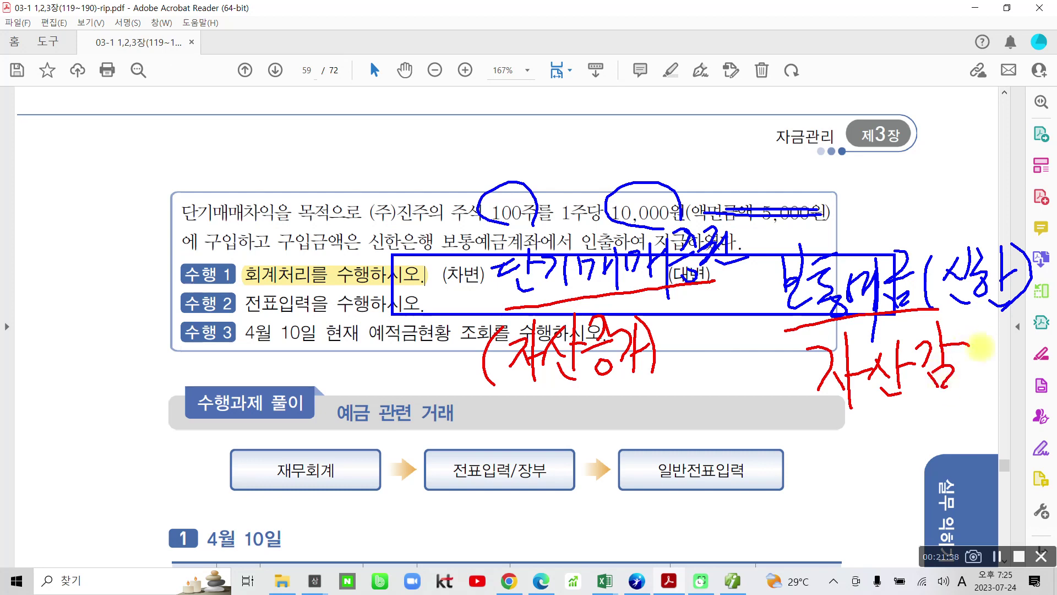
{"action": "left_click_drag", "start_coordinate": [990, 339], "coordinate": [977, 377]}
{"action": "left_click_drag", "start_coordinate": [987, 359], "coordinate": [1006, 378]}
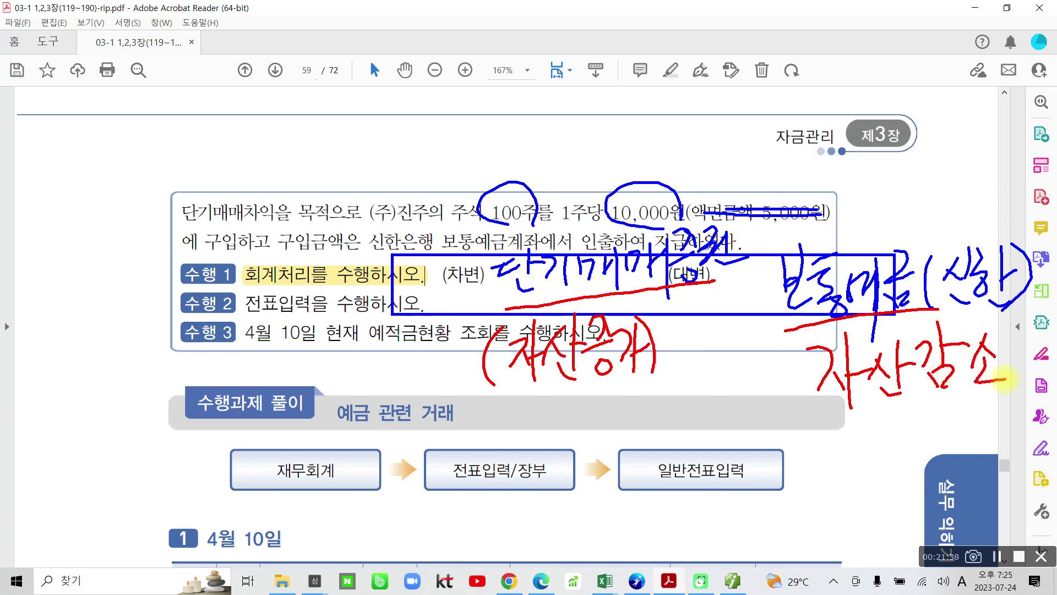
{"action": "mouse_move", "coordinate": [819, 345]}
{"action": "left_mouse_down"}
{"action": "mouse_move", "coordinate": [797, 393]}
{"action": "mouse_move", "coordinate": [832, 412]}
{"action": "left_mouse_up"}
{"action": "left_click_drag", "start_coordinate": [995, 325], "coordinate": [998, 395]}
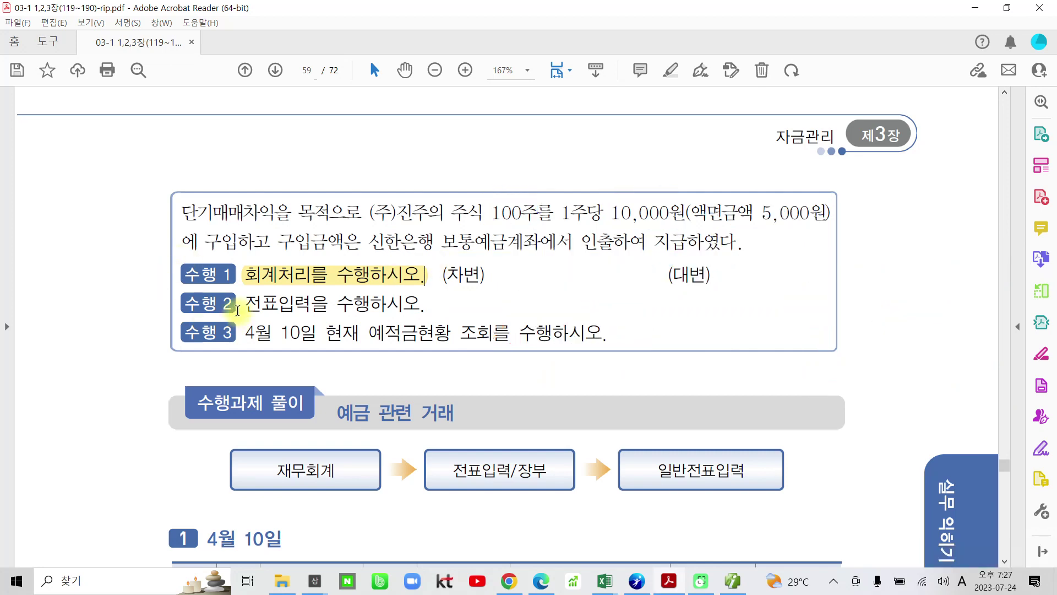
- Highlight the 수행 2 instruction "전표입력을 수행하시오" in the exercise box
{"action": "left_click_drag", "start_coordinate": [248, 304], "coordinate": [388, 304]}
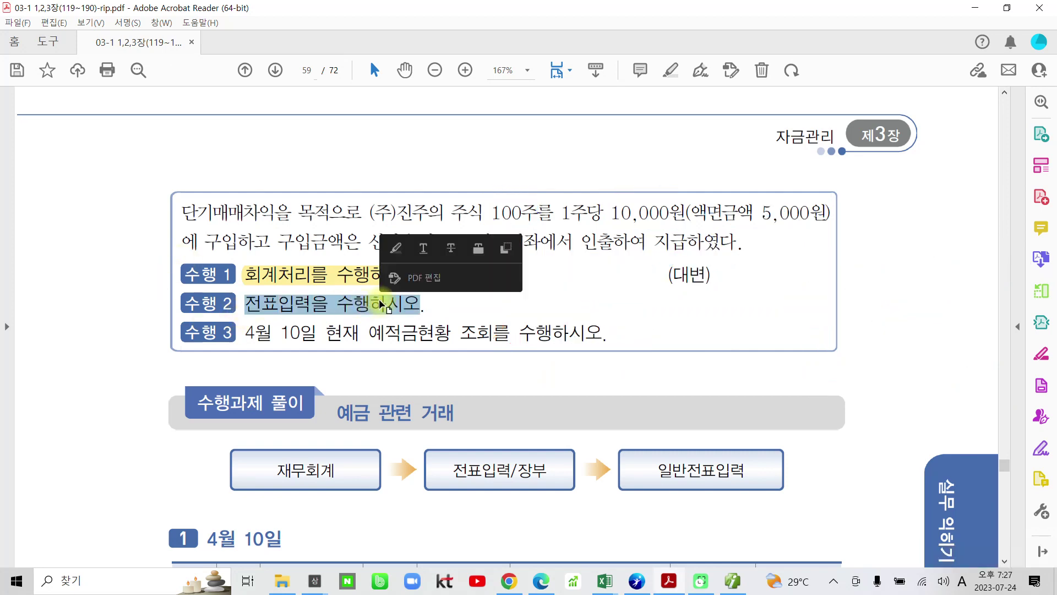
{"action": "left_click", "coordinate": [396, 250]}
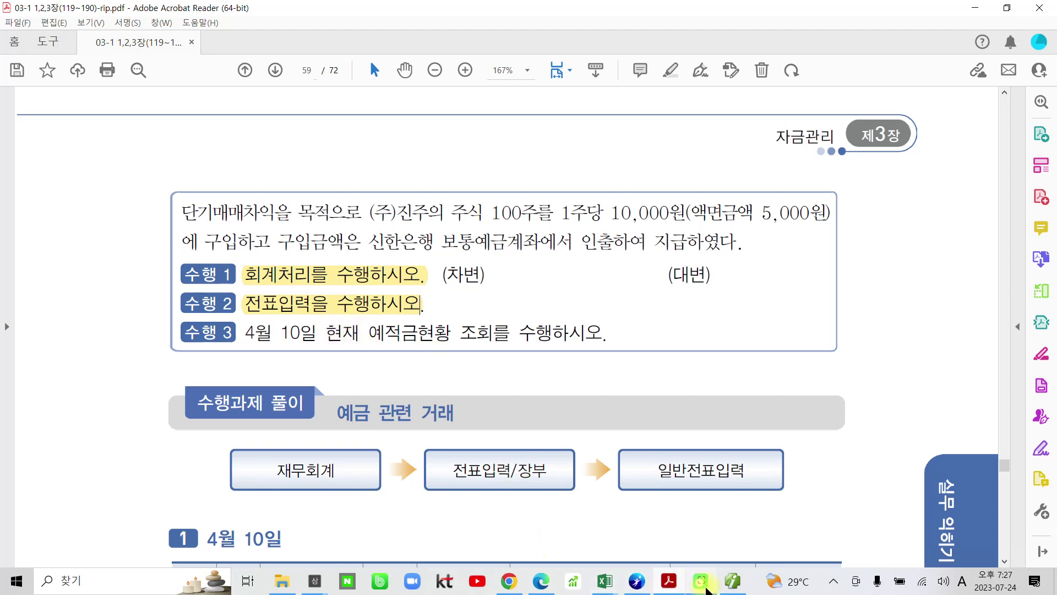
{"action": "scroll", "coordinate": [563, 373], "scroll_direction": "up", "scroll_amount": 3}
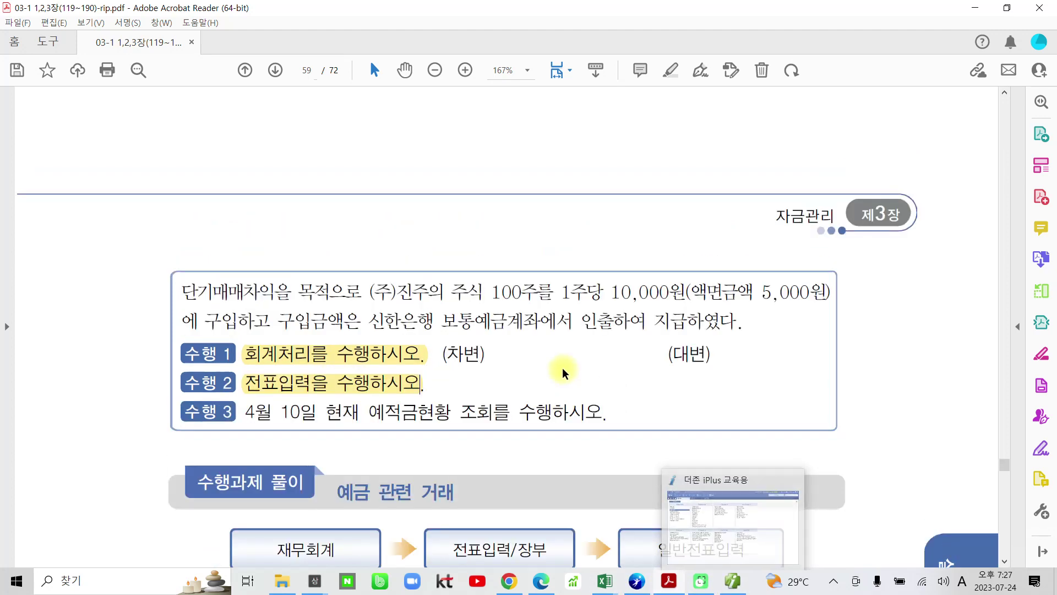
{"action": "scroll", "coordinate": [639, 462], "scroll_direction": "down", "scroll_amount": 1}
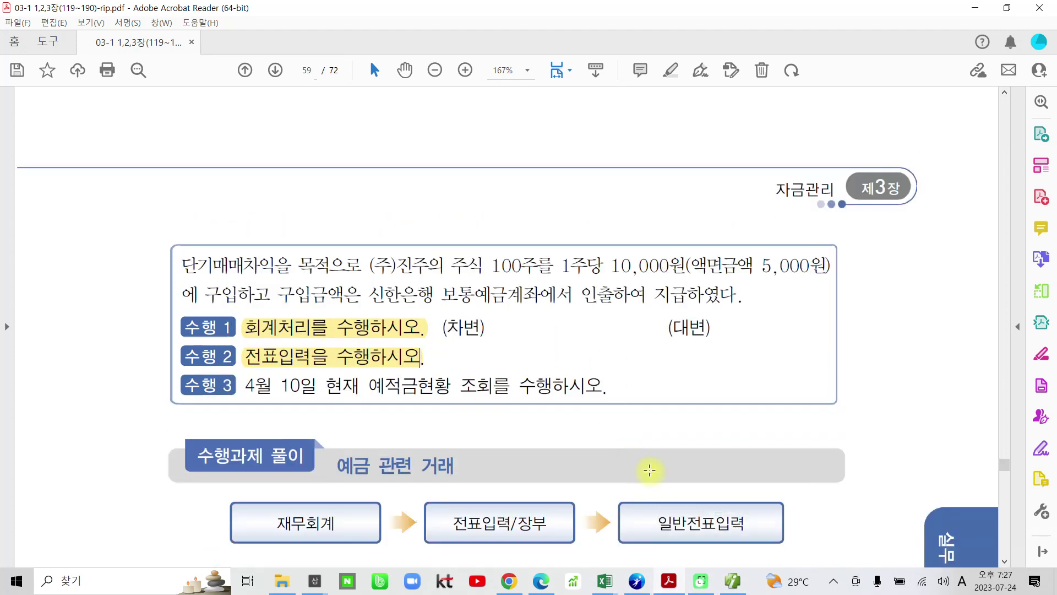
- Switch to Smart A's 일반전표입력 screen and set the voucher date to month 04, day 10
{"action": "left_click", "coordinate": [733, 581]}
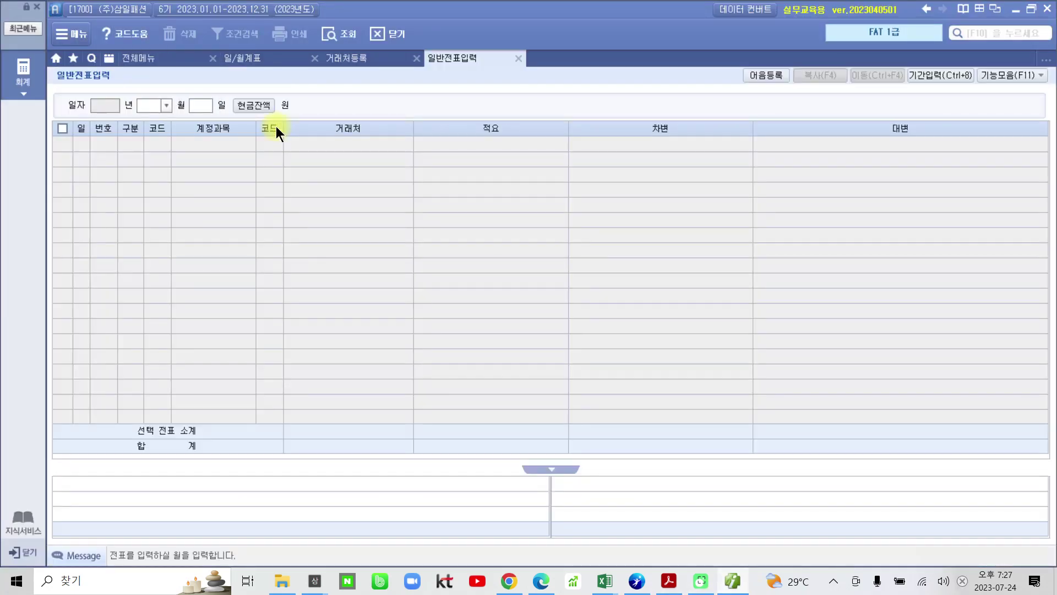
{"action": "type", "text": "04"}
{"action": "key", "text": "Return"}
{"action": "type", "text": "10"}
{"action": "key", "text": "Return"}
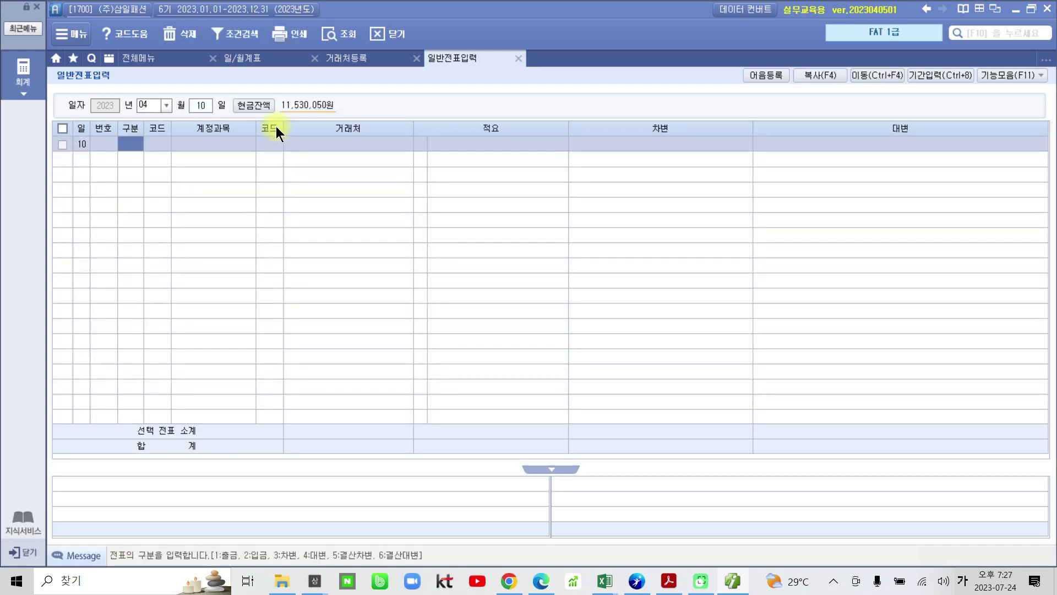
- Start a 차변 line with account 107 단기매매증권, leaving the 거래처 and the 적요 number blank
{"action": "type", "text": "3"}
{"action": "key", "text": "Return"}
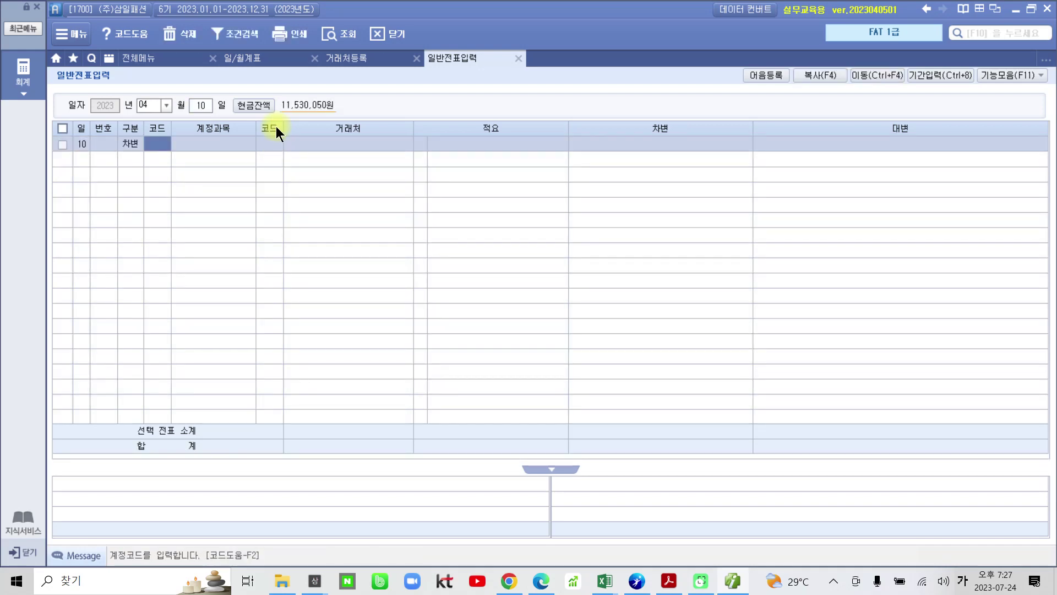
{"action": "type", "text": "단기"}
{"action": "key", "text": "Return"}
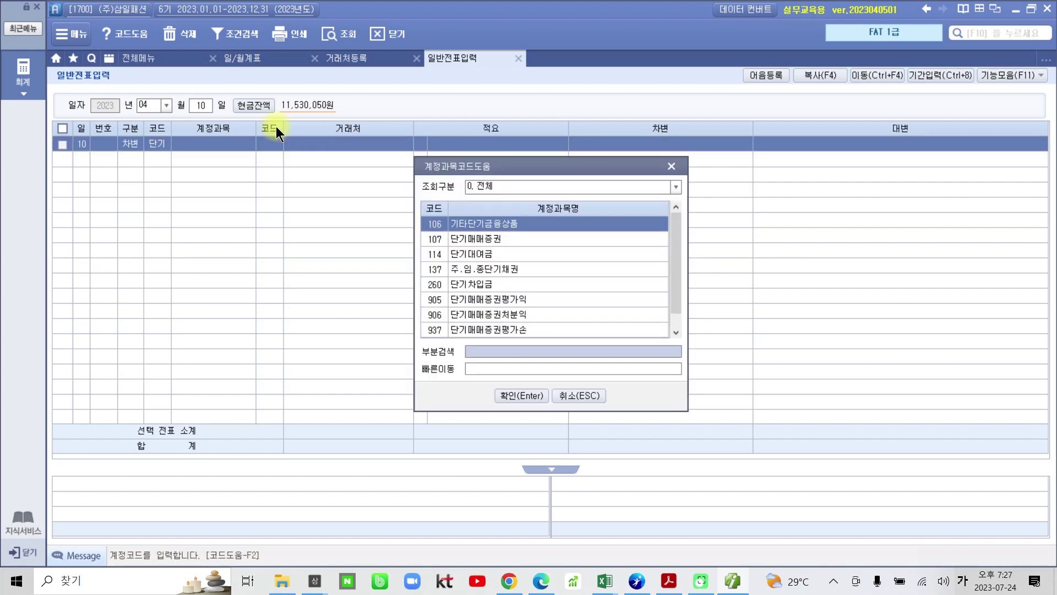
{"action": "key", "text": "Down"}
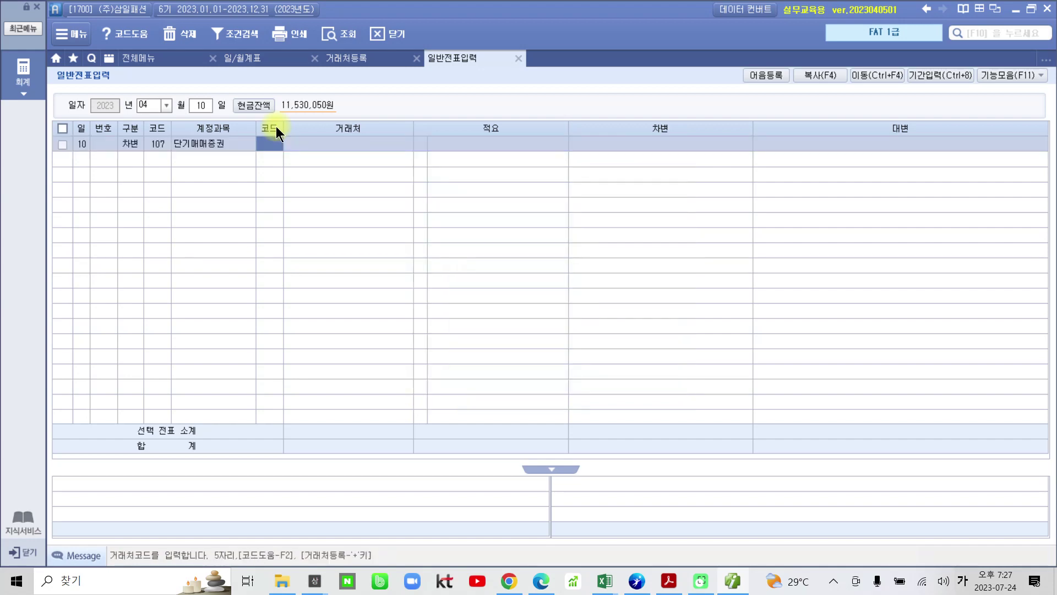
{"action": "key", "text": "Return"}
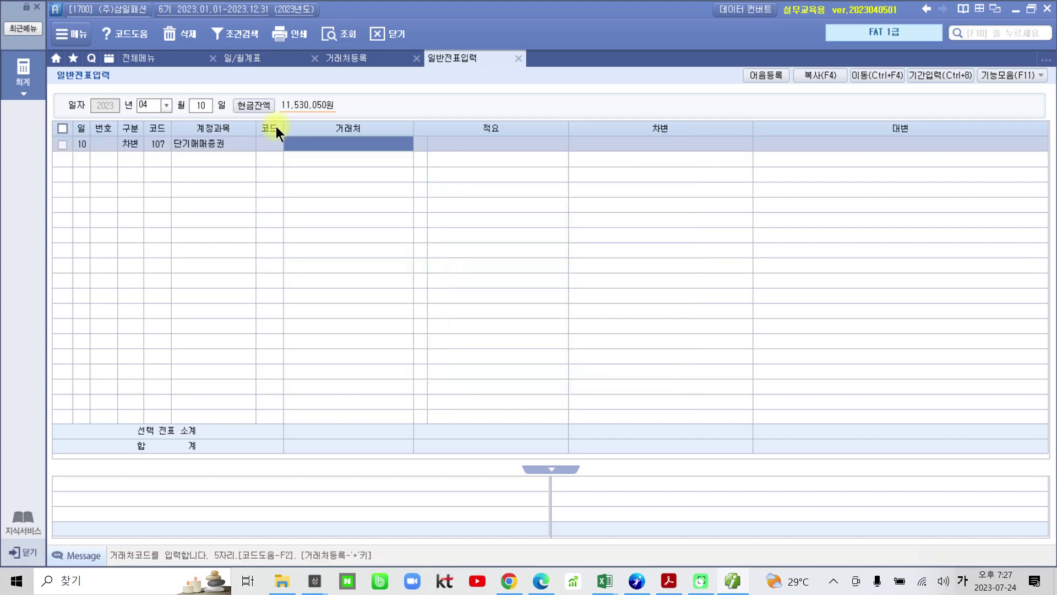
{"action": "key", "text": "Return"}
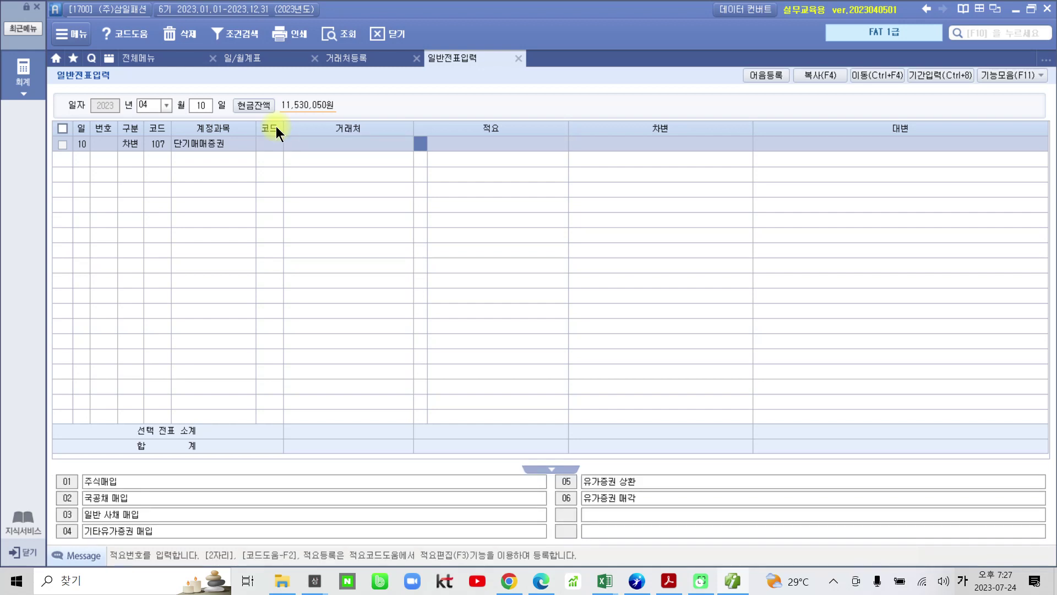
{"action": "key", "text": "Return"}
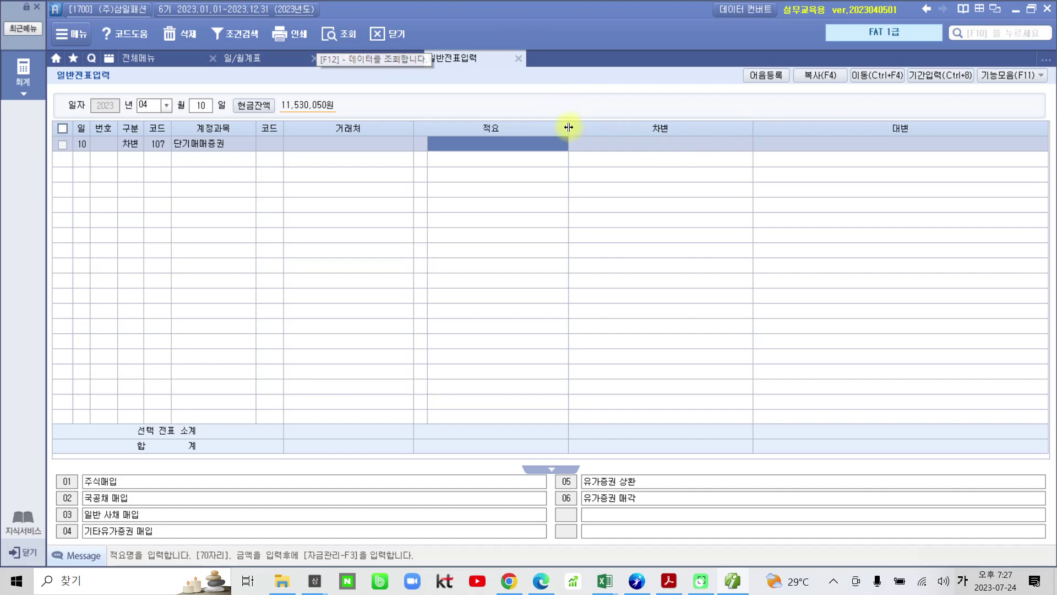
- Widen the 적요 column and enter the description "(주)진주 100 * 10,000원" on the 단기매매증권 line
{"action": "left_click_drag", "start_coordinate": [568, 129], "coordinate": [807, 127]}
{"action": "left_click_drag", "start_coordinate": [569, 128], "coordinate": [617, 125]}
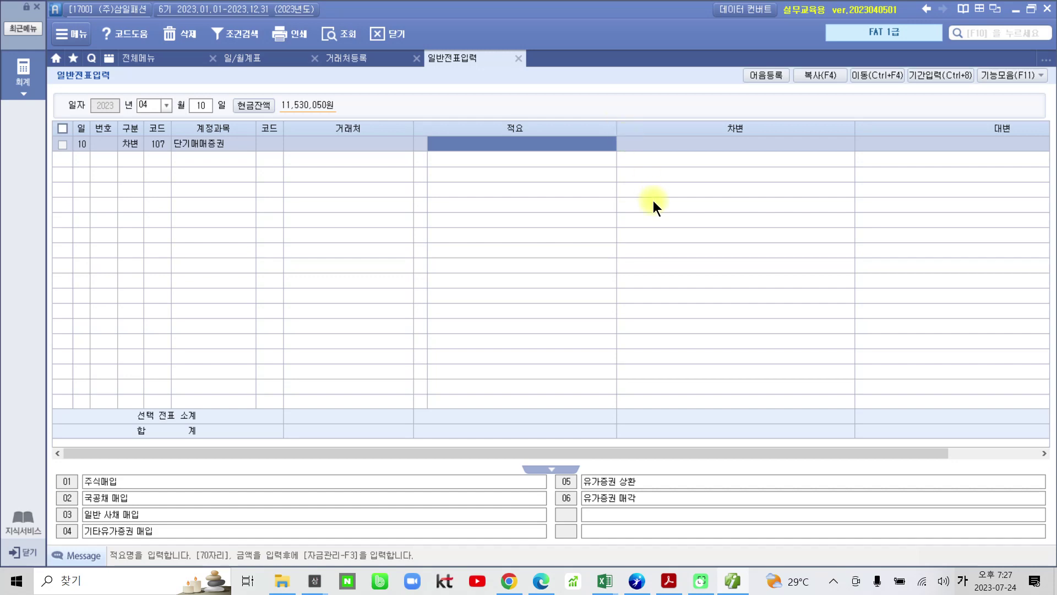
{"action": "type", "text": "(주)"}
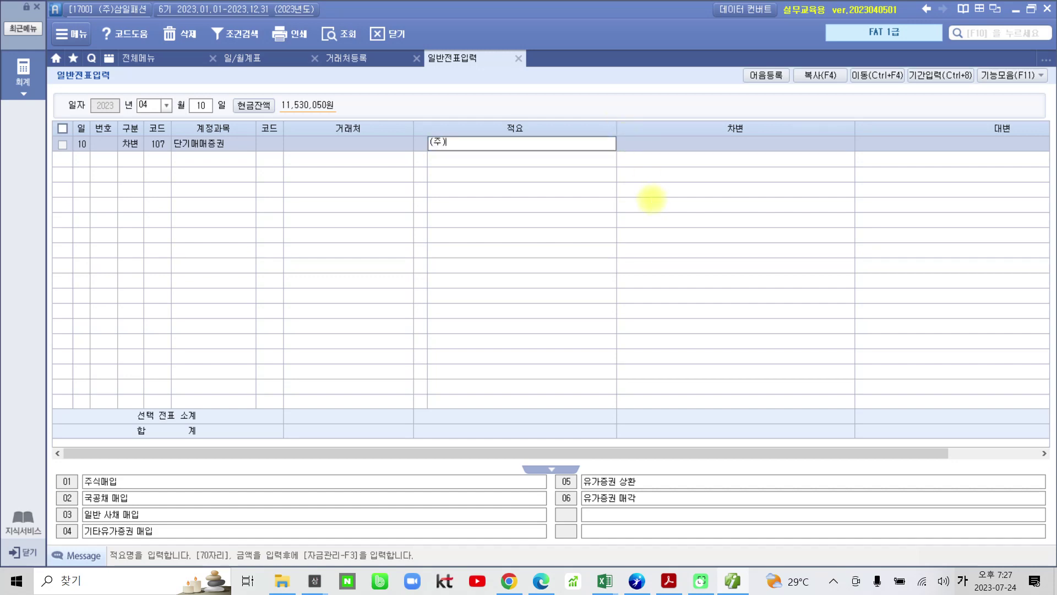
{"action": "type", "text": "진주 "}
{"action": "type", "text": "100"}
{"action": "type", "text": "ㅈ"}
{"action": "type", "text": " 10,00"}
{"action": "type", "text": "0원"}
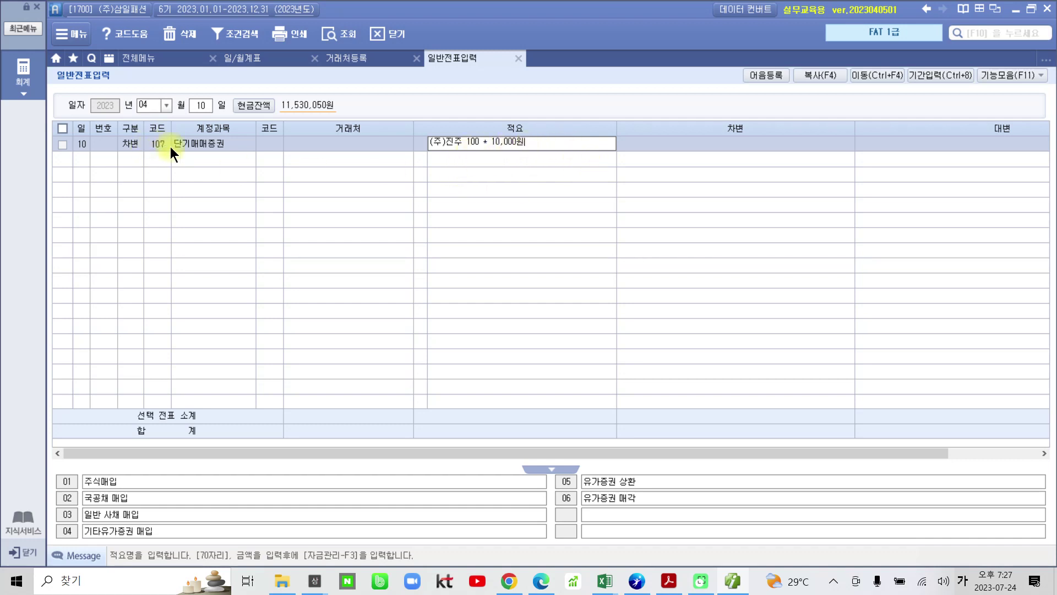
- Enter 1,000,000 as the 차변 amount of the 단기매매증권 line and save the line
{"action": "left_click", "coordinate": [677, 147]}
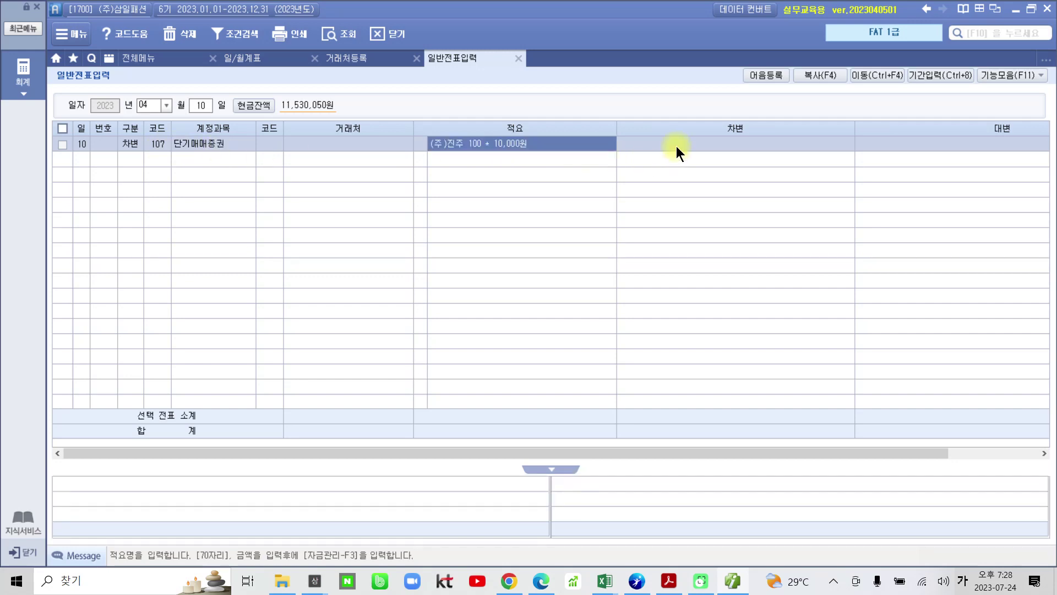
{"action": "left_click", "coordinate": [678, 146]}
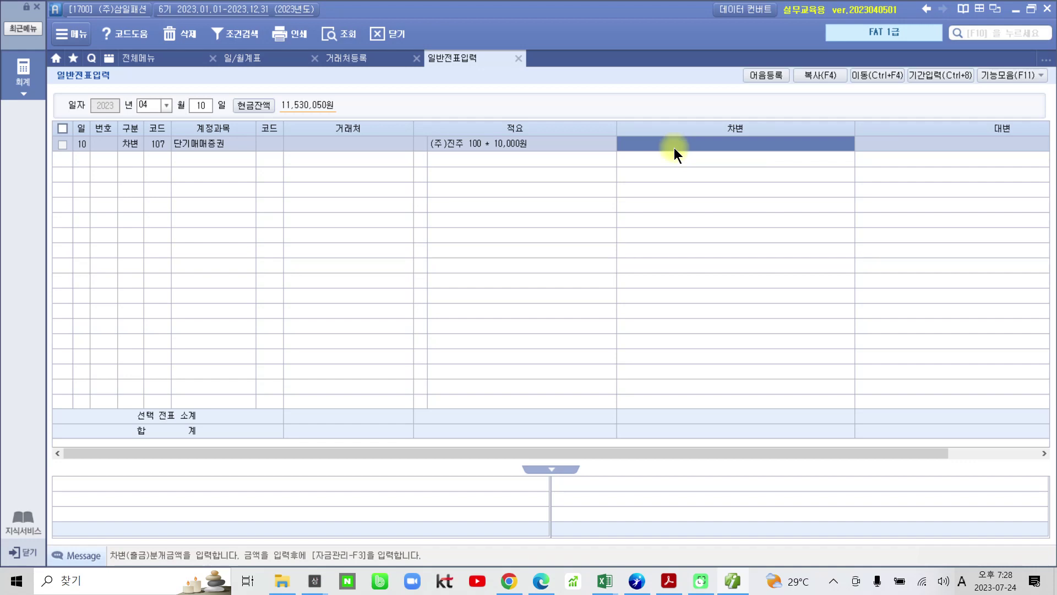
{"action": "left_click", "coordinate": [674, 148]}
{"action": "type", "text": "1000000"}
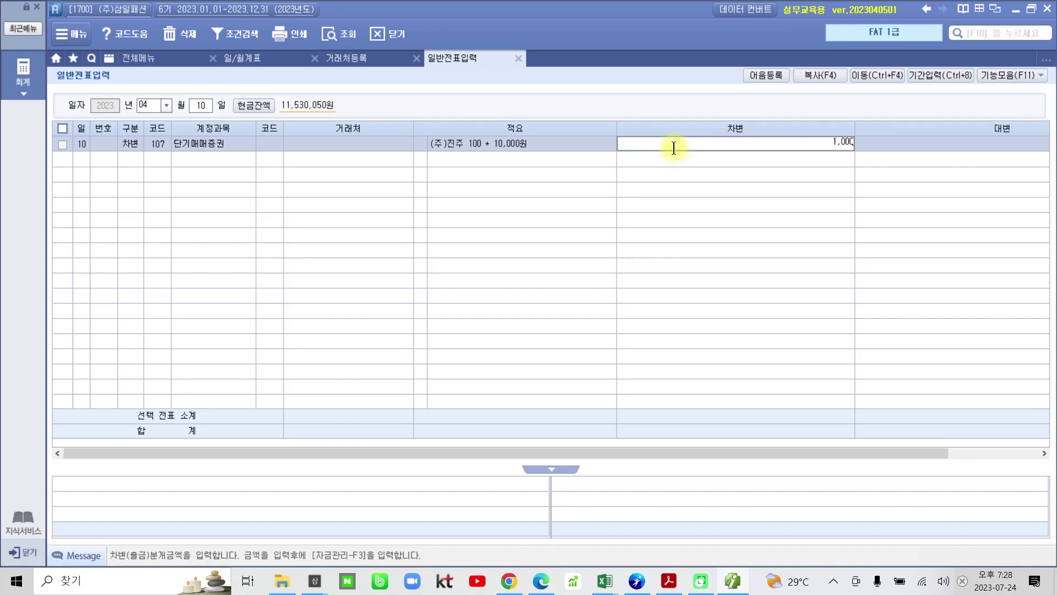
{"action": "key", "text": "Return"}
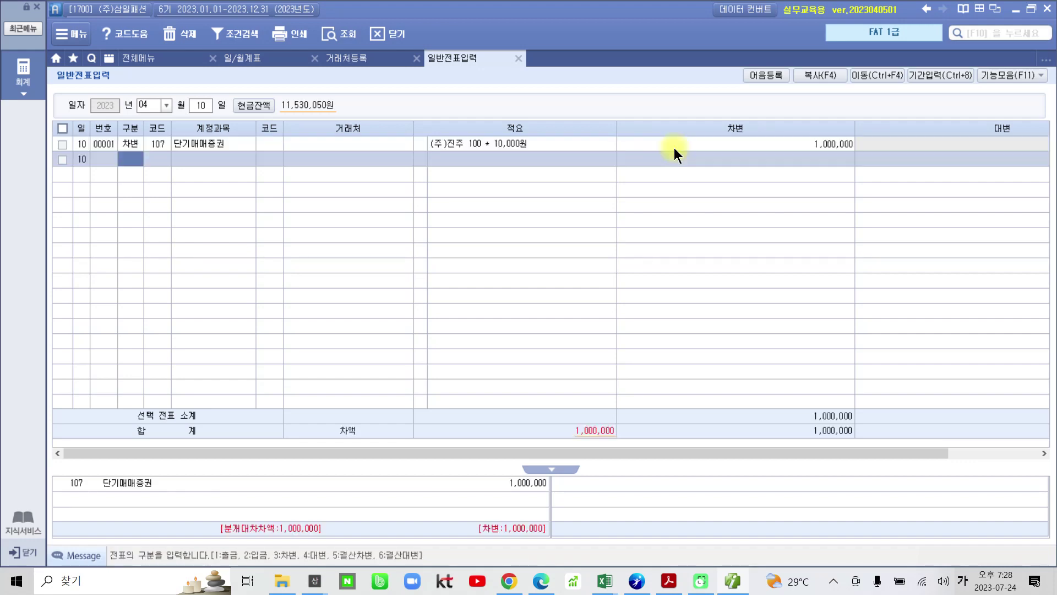
- Add a 대변 line with account 103 보통예금 and 거래처 신한은행(보통), reusing the 적요 of the line above
{"action": "type", "text": "4"}
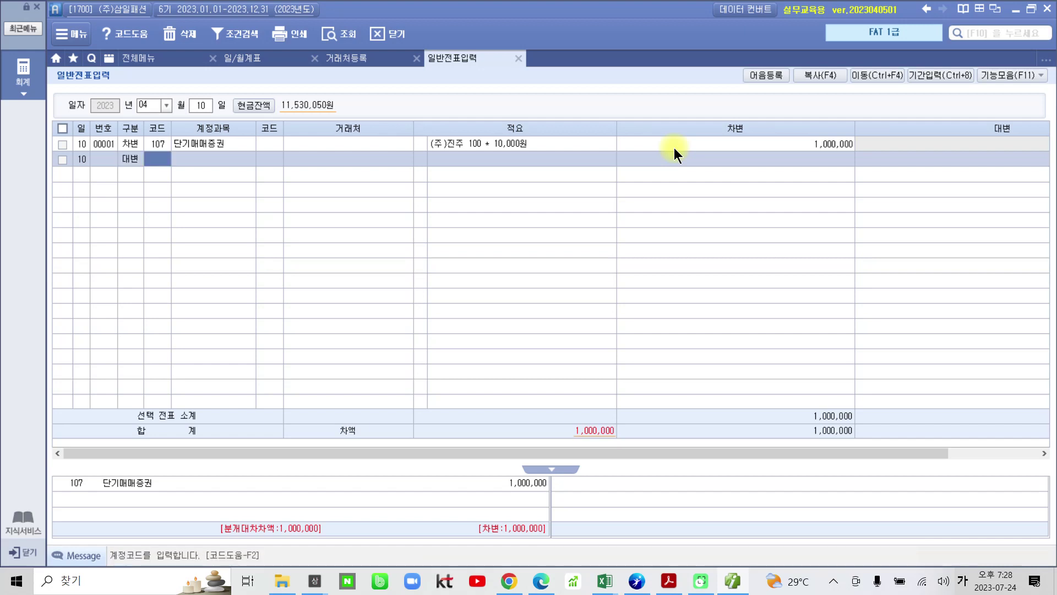
{"action": "type", "text": "103"}
{"action": "key", "text": "Return"}
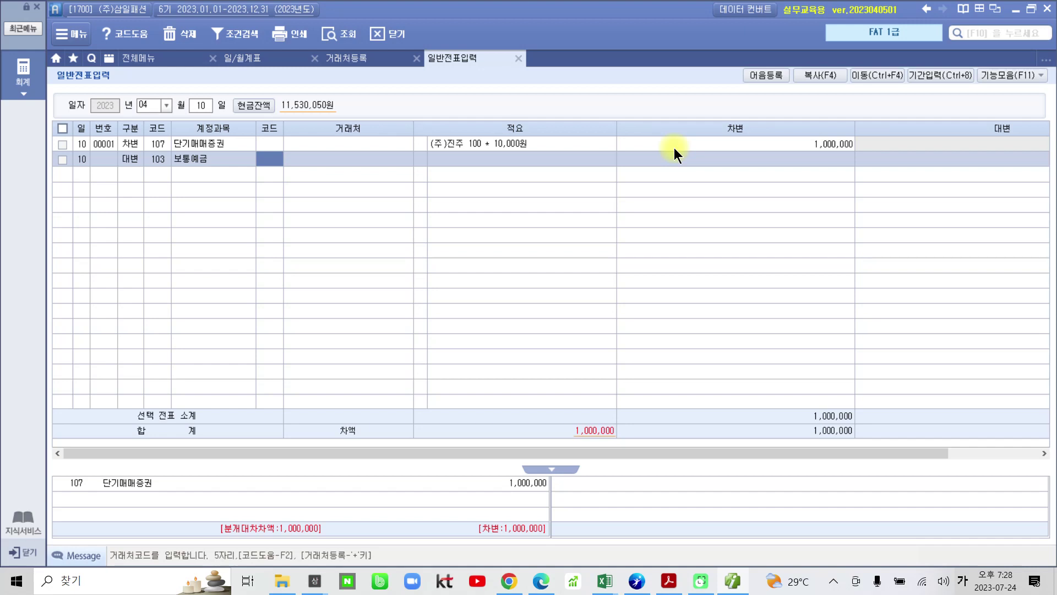
{"action": "type", "text": "신한"}
{"action": "key", "text": "Return"}
{"action": "key", "text": "Return"}
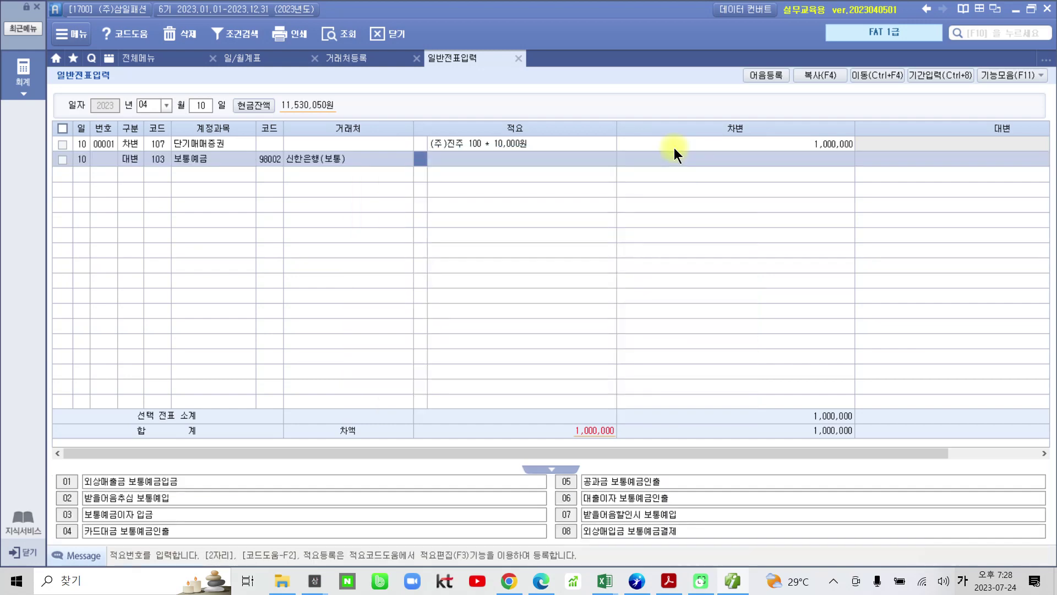
{"action": "key", "text": "Return"}
{"action": "key", "text": "Return"}
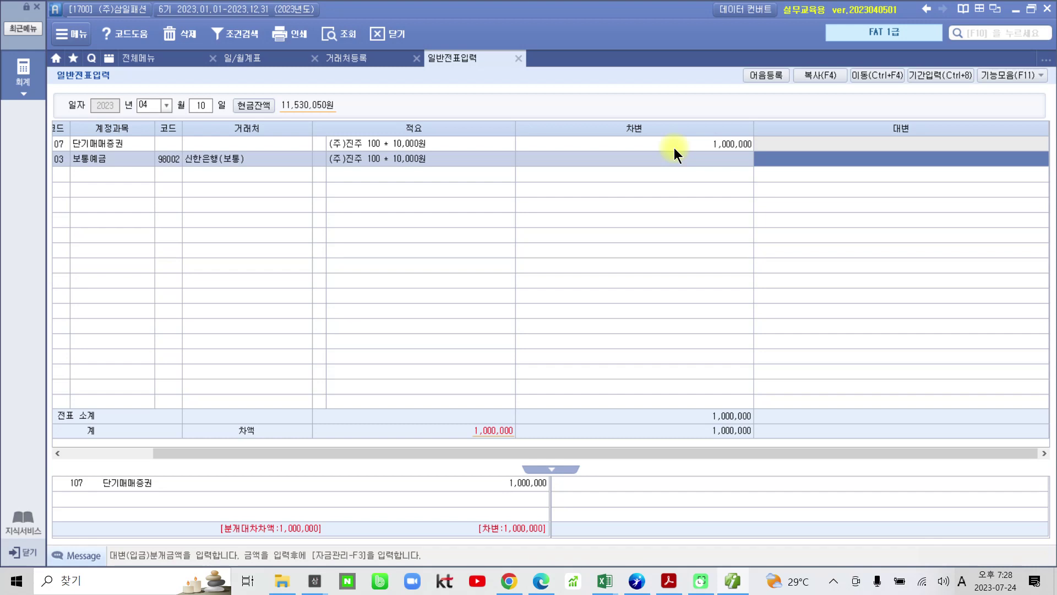
- Enter 1,000,000 as the credit (대변) amount of the 보통예금 line in the April 10 general voucher
{"action": "type", "text": "1000000"}
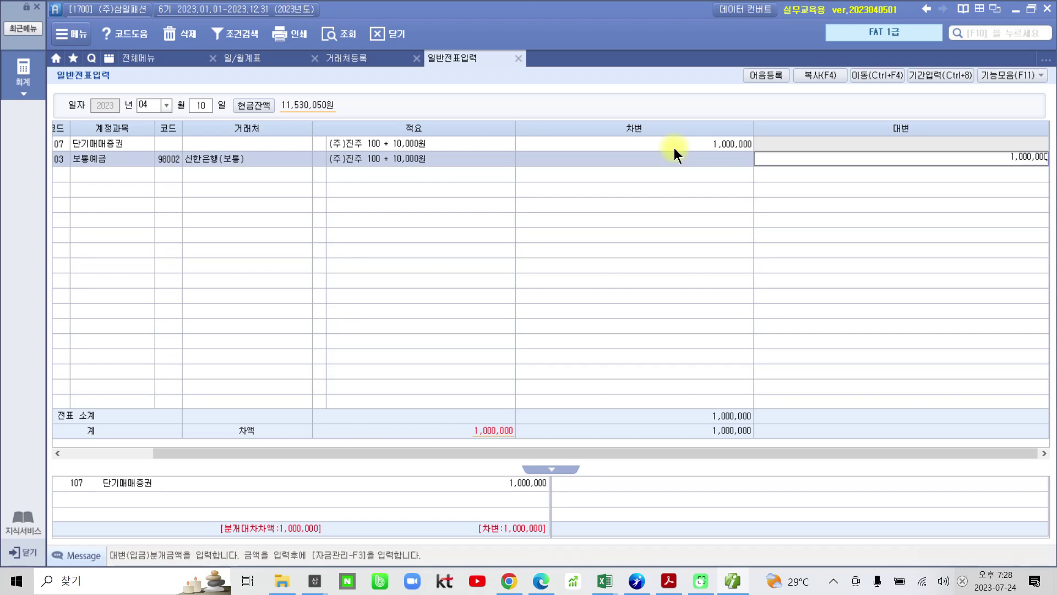
{"action": "key", "text": "Return"}
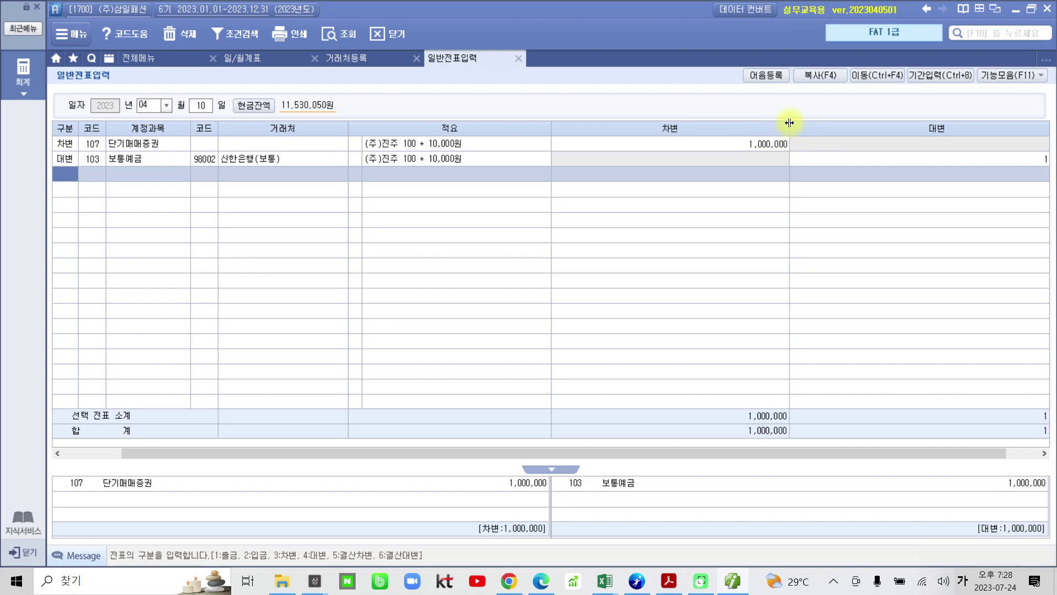
- Resize the 차변 and 대변 columns of the voucher grid so that all columns fit in view
{"action": "left_click_drag", "start_coordinate": [790, 122], "coordinate": [762, 125]}
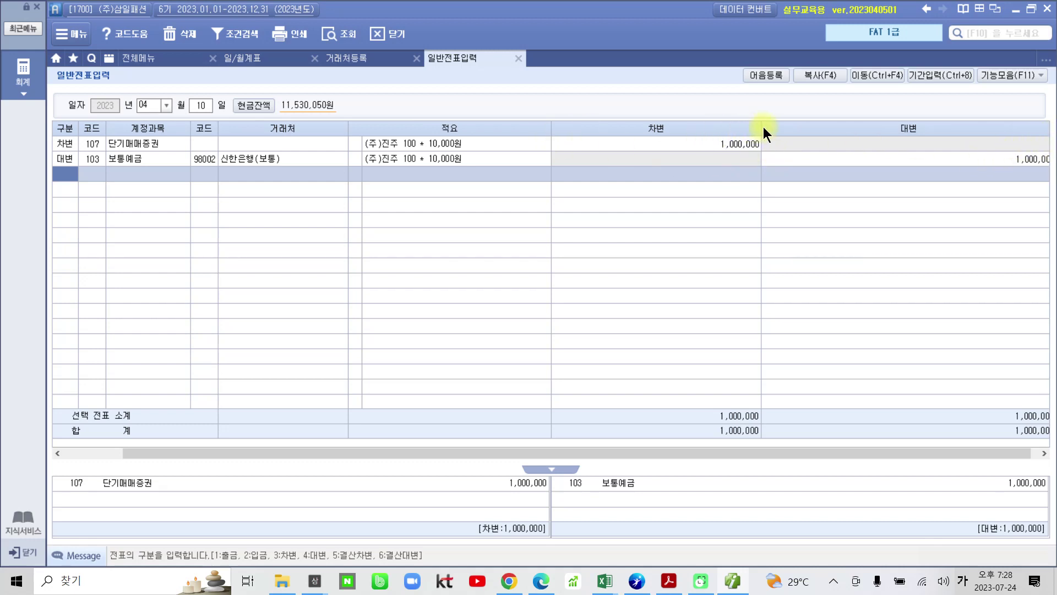
{"action": "left_click_drag", "start_coordinate": [761, 127], "coordinate": [751, 130]}
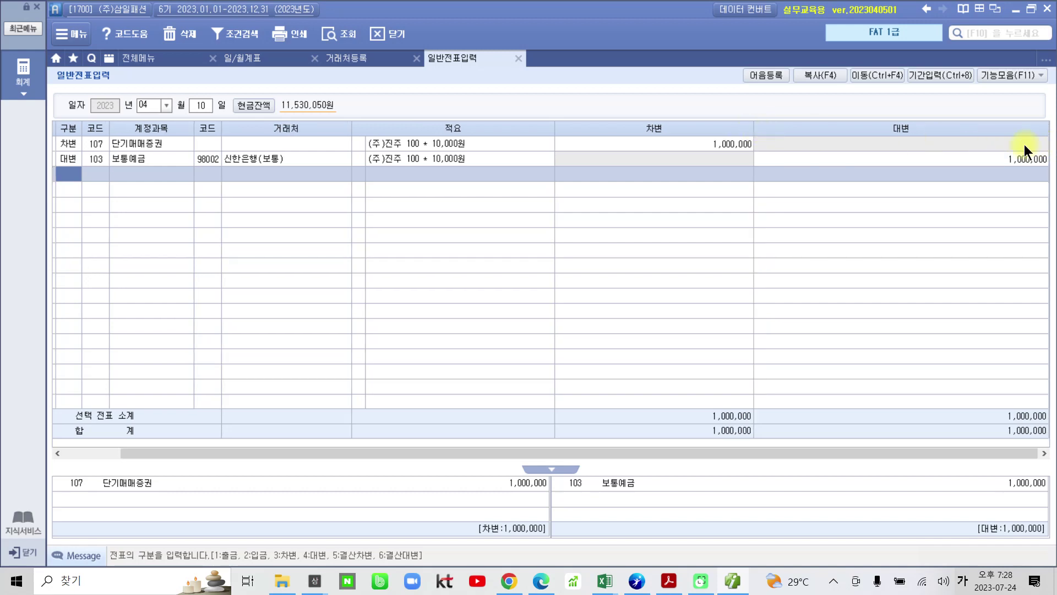
{"action": "mouse_move", "coordinate": [755, 131]}
{"action": "left_mouse_down"}
{"action": "mouse_move", "coordinate": [811, 127]}
{"action": "mouse_move", "coordinate": [767, 131]}
{"action": "left_mouse_up"}
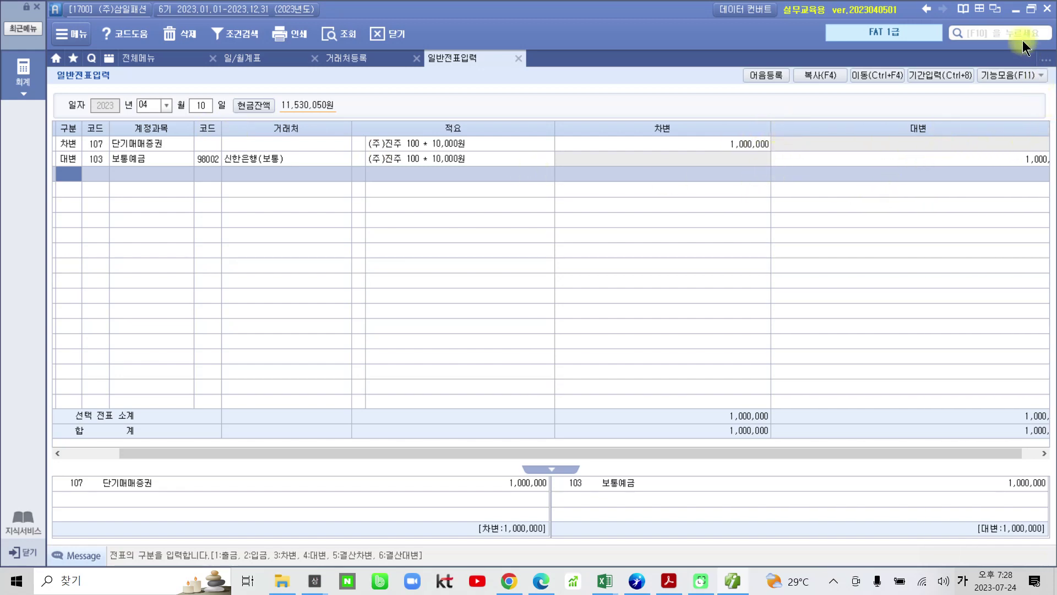
{"action": "left_click", "coordinate": [1030, 9]}
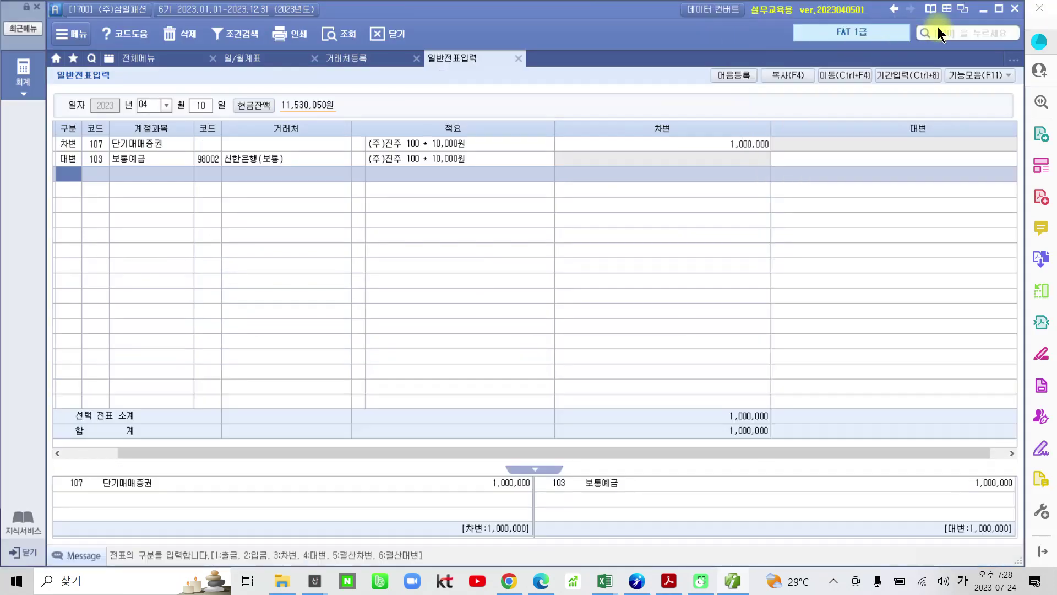
{"action": "left_click", "coordinate": [999, 8]}
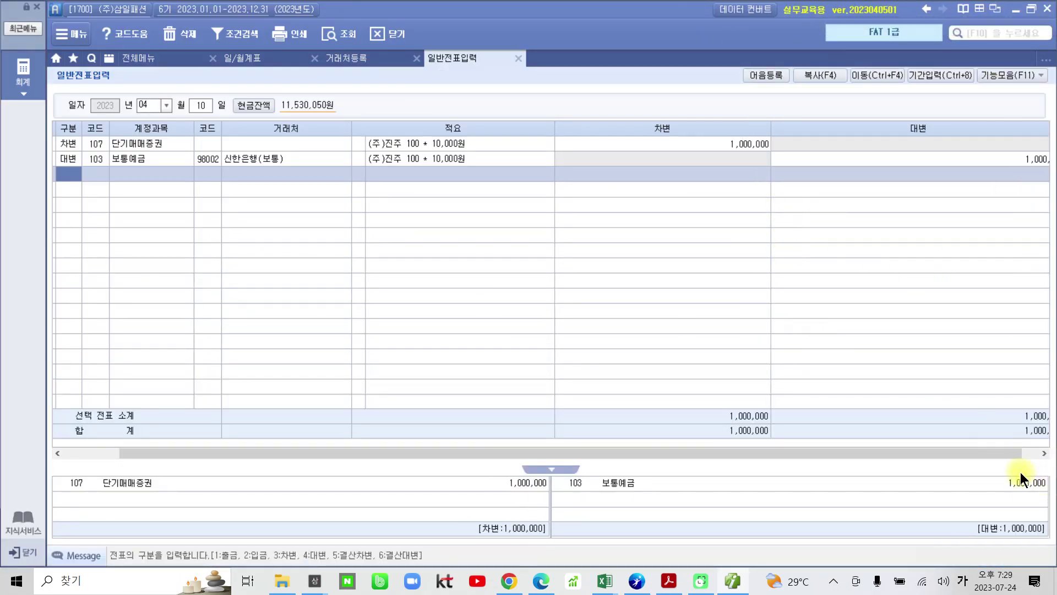
{"action": "left_click", "coordinate": [1041, 453]}
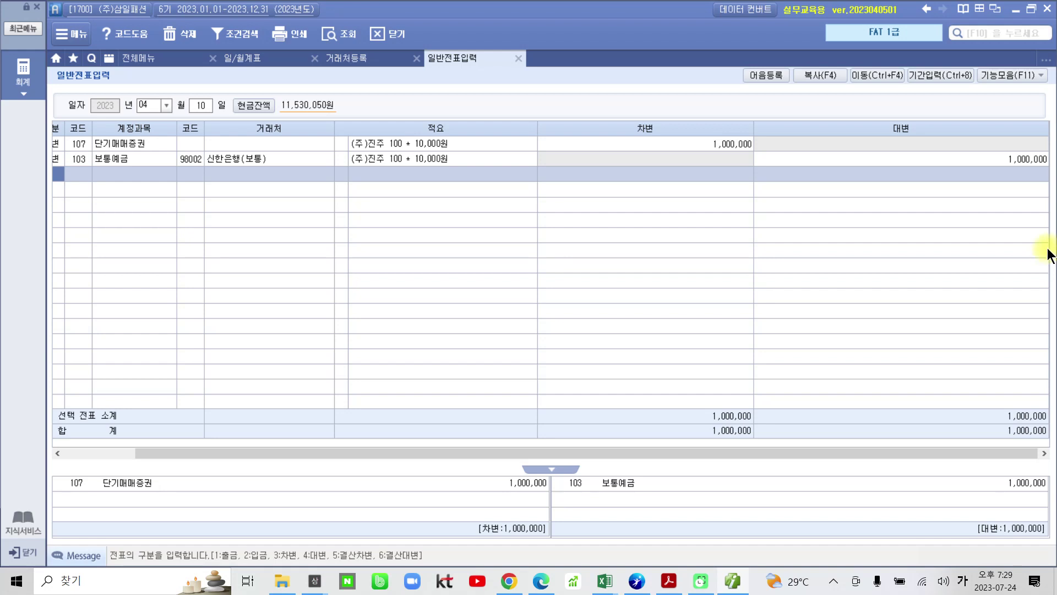
{"action": "left_click_drag", "start_coordinate": [1047, 135], "coordinate": [1013, 134]}
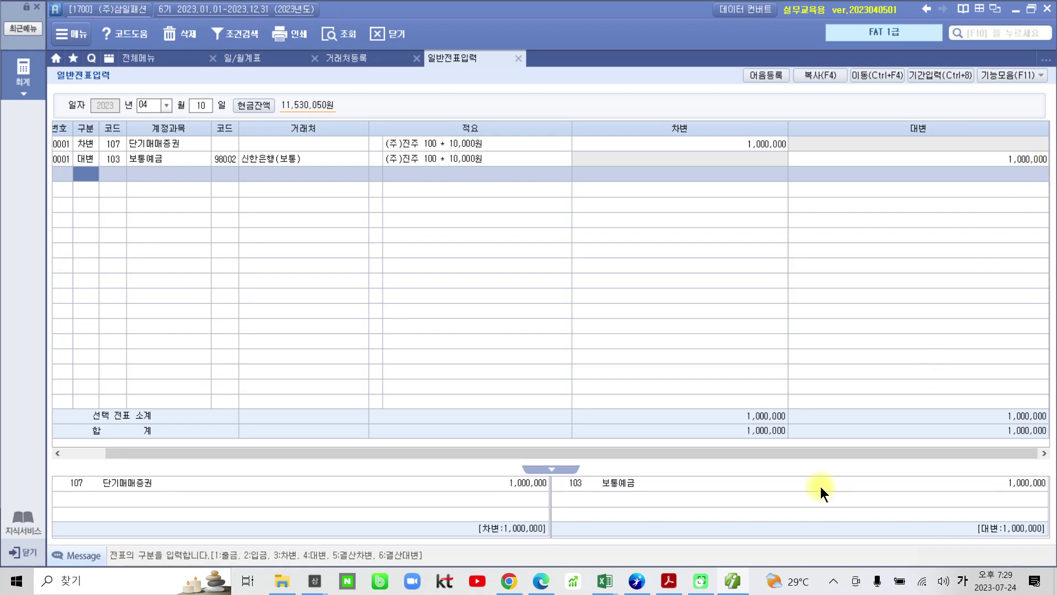
{"action": "left_click_drag", "start_coordinate": [818, 453], "coordinate": [750, 453]}
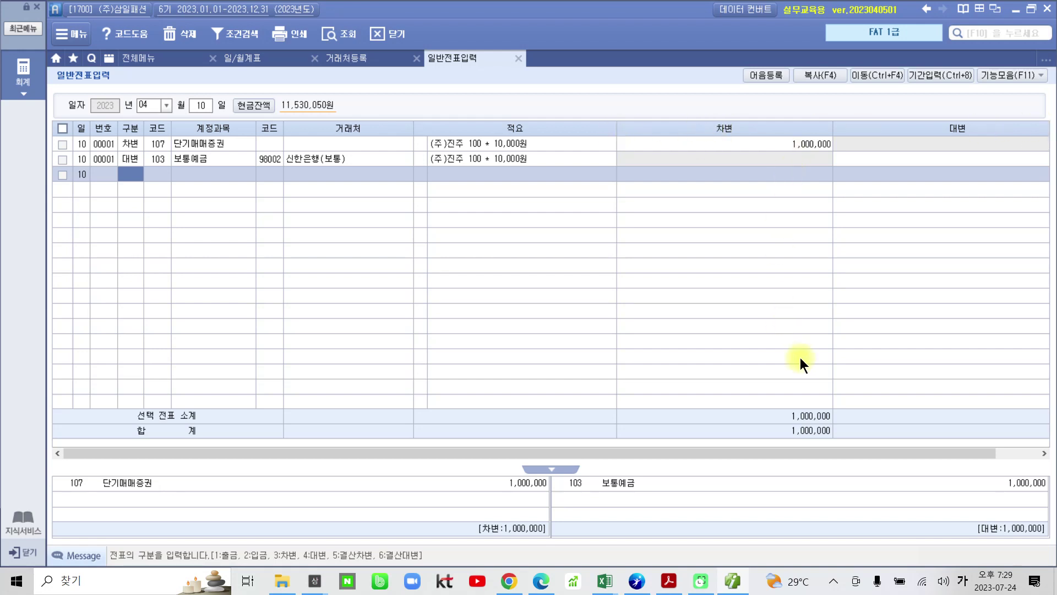
{"action": "left_click", "coordinate": [1030, 11]}
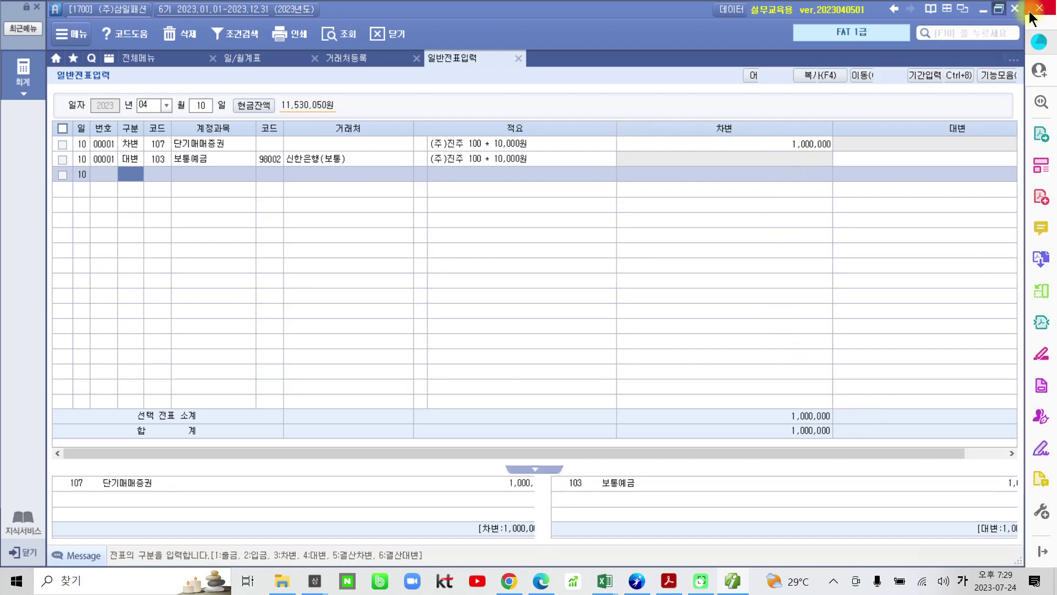
{"action": "left_click", "coordinate": [999, 9]}
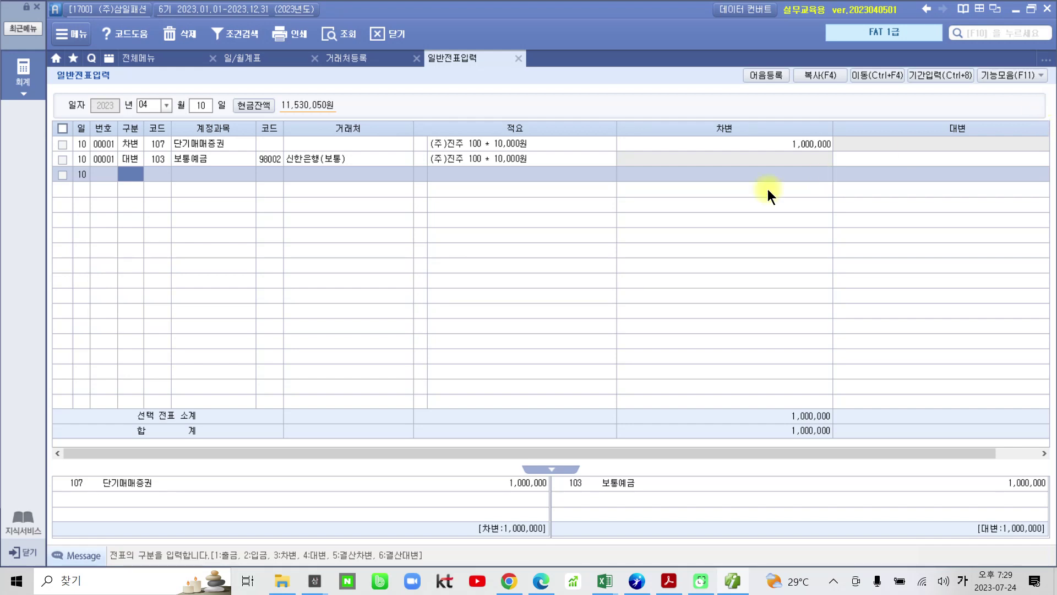
{"action": "left_click_drag", "start_coordinate": [832, 126], "coordinate": [779, 130]}
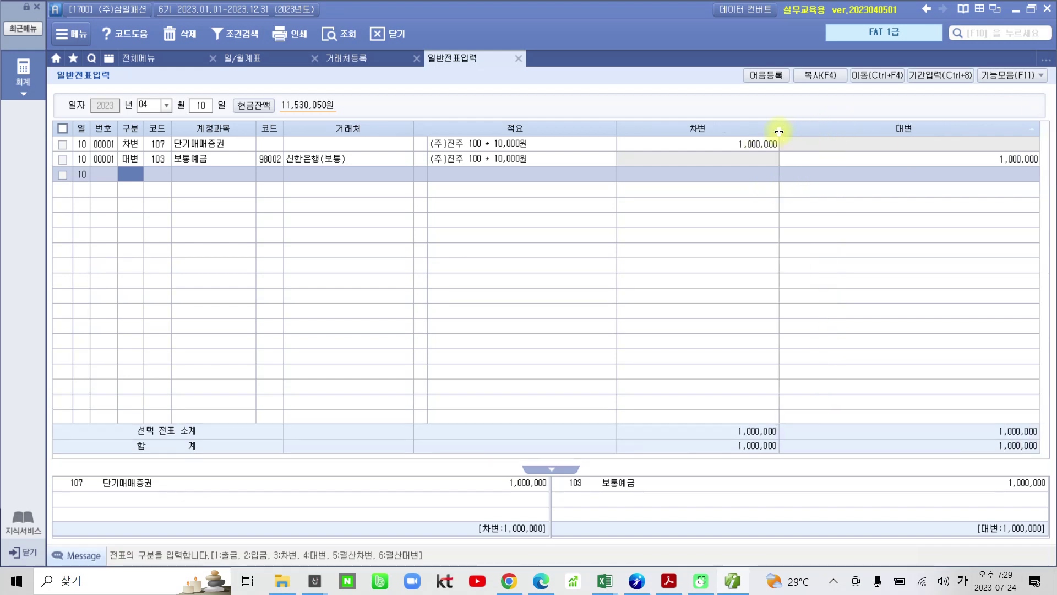
{"action": "left_click", "coordinate": [1032, 129]}
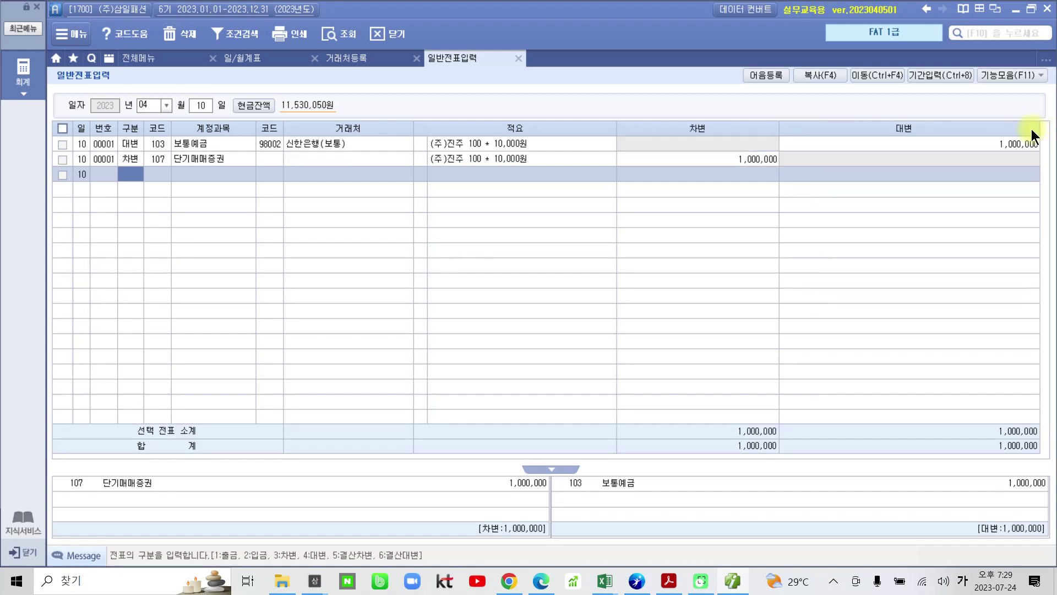
{"action": "left_click", "coordinate": [1032, 128]}
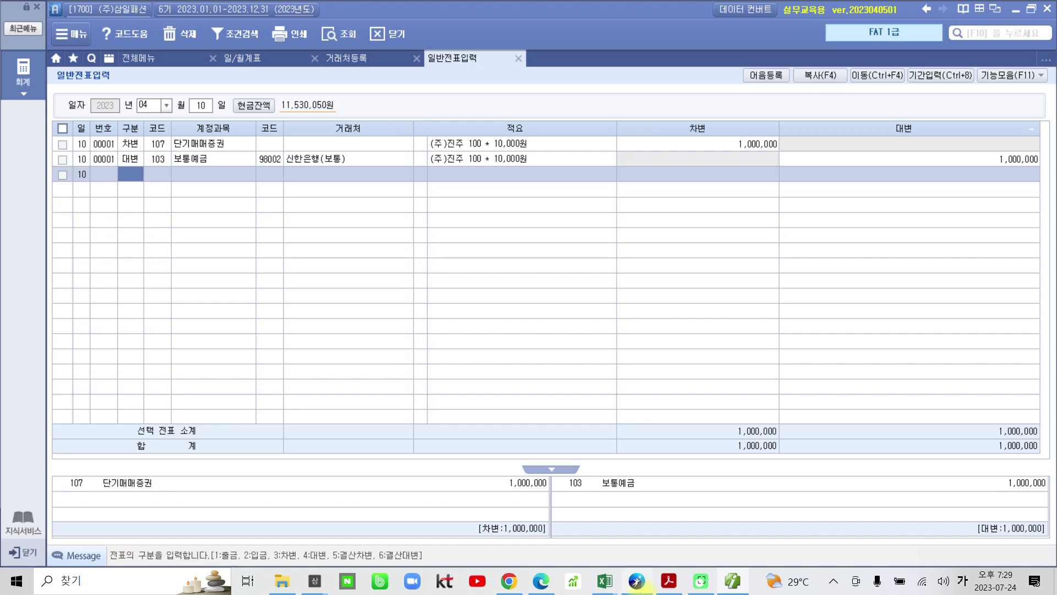
- Switch to the PDF in Acrobat Reader and highlight "4월 10일" and "예적금현황 조회를" in the 수행 3 task line
{"action": "left_click", "coordinate": [669, 581]}
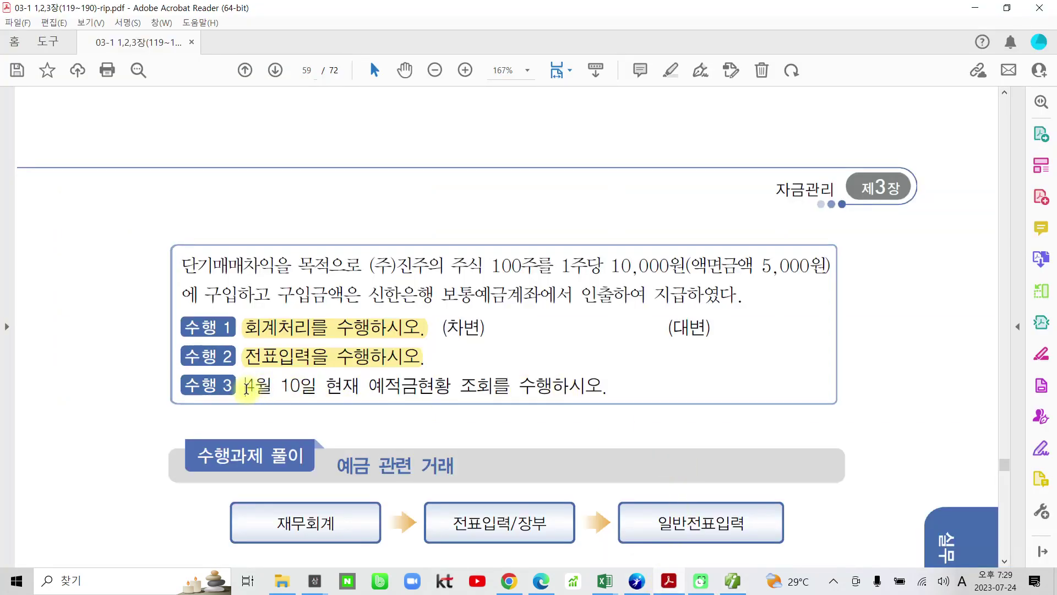
{"action": "left_click_drag", "start_coordinate": [246, 388], "coordinate": [315, 388]}
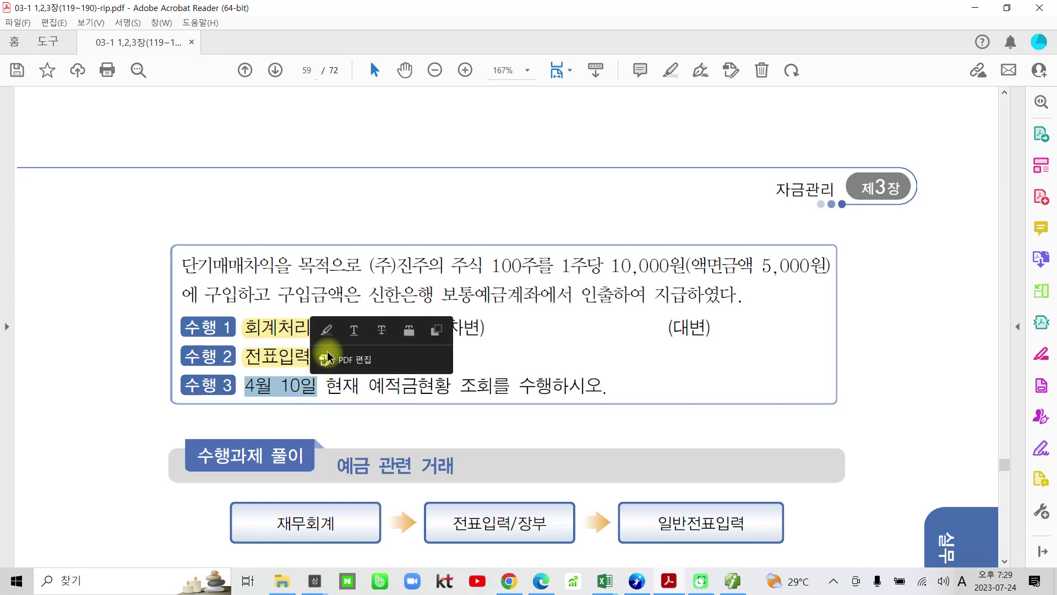
{"action": "left_click", "coordinate": [326, 330]}
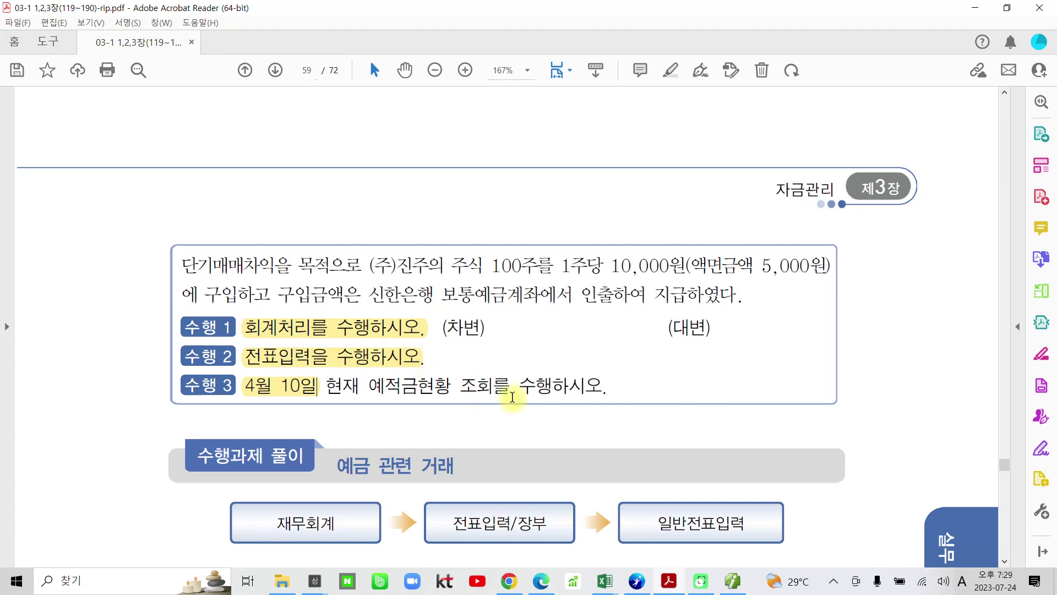
{"action": "left_click_drag", "start_coordinate": [365, 385], "coordinate": [510, 385]}
{"action": "left_click", "coordinate": [520, 329]}
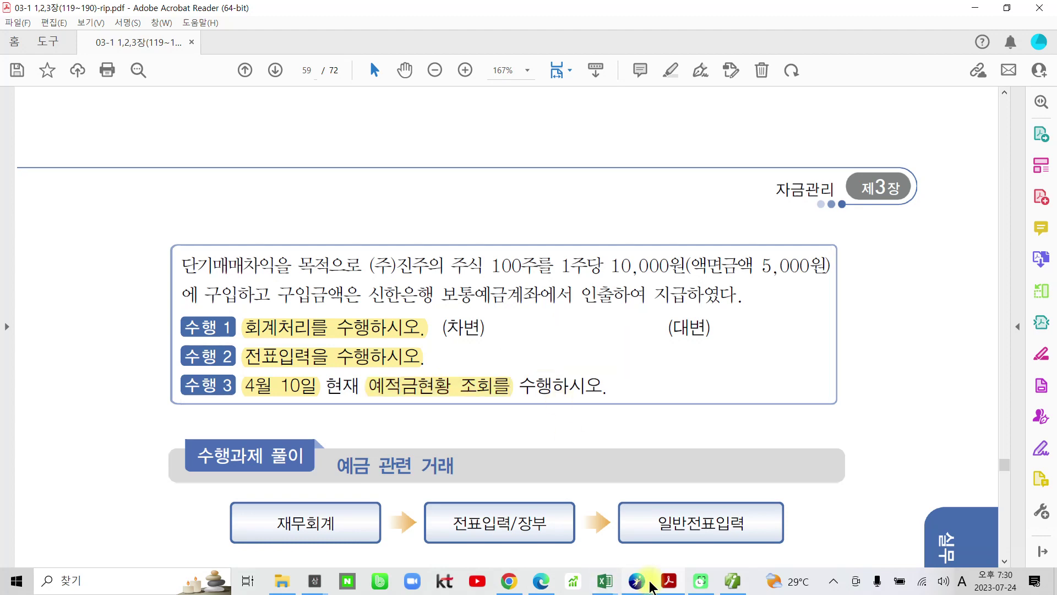
- Switch back to the accounting program and look up the account balances in 예적금현황 as of April 10, 2023
{"action": "left_click", "coordinate": [637, 581]}
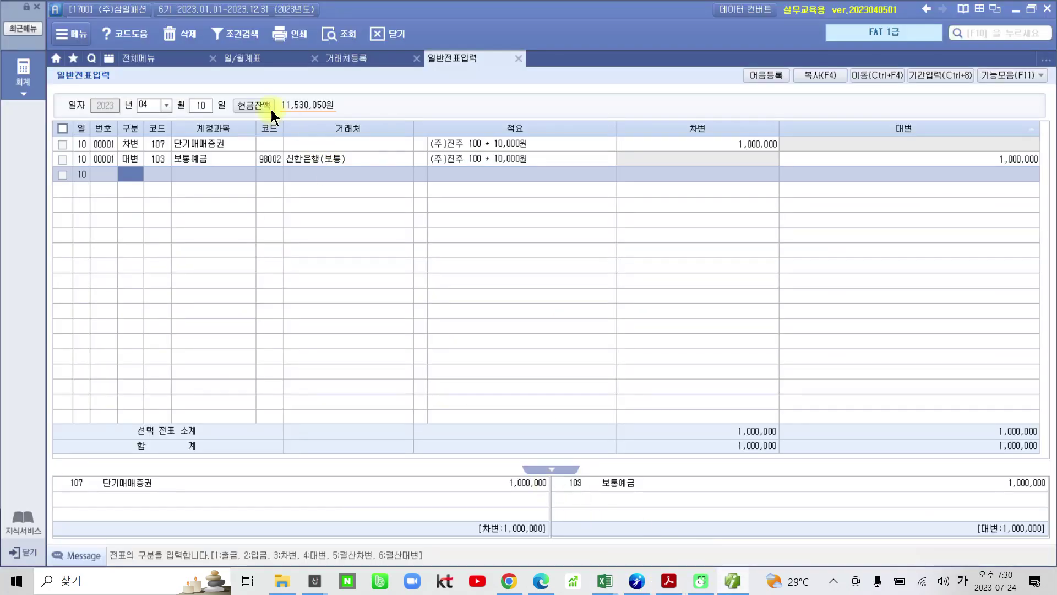
{"action": "left_click", "coordinate": [132, 57]}
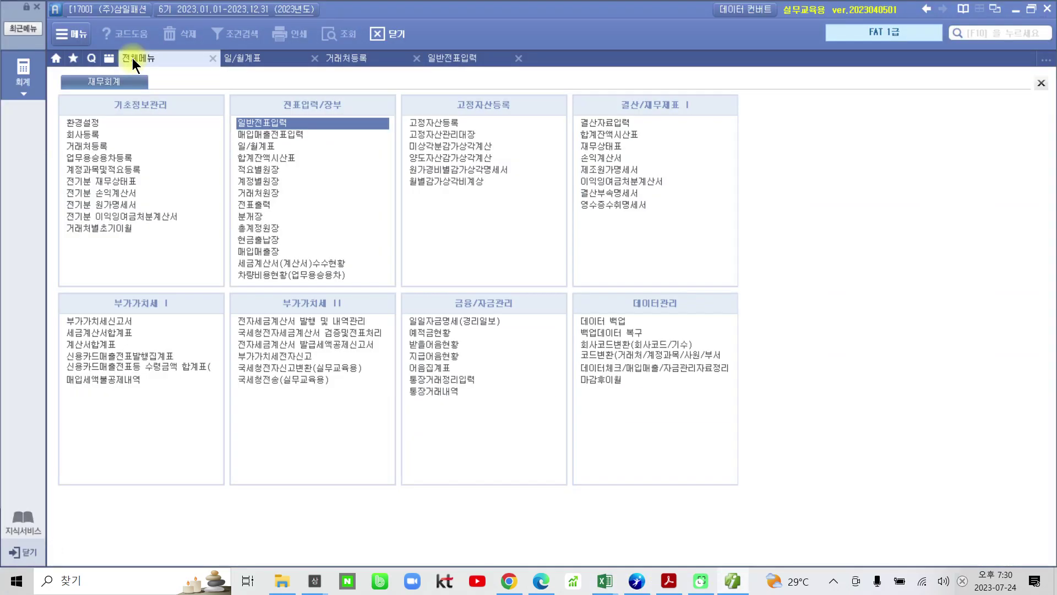
{"action": "mouse_move", "coordinate": [452, 461]}
{"action": "left_mouse_down"}
{"action": "mouse_move", "coordinate": [434, 225]}
{"action": "mouse_move", "coordinate": [503, 495]}
{"action": "mouse_move", "coordinate": [476, 500]}
{"action": "left_mouse_up"}
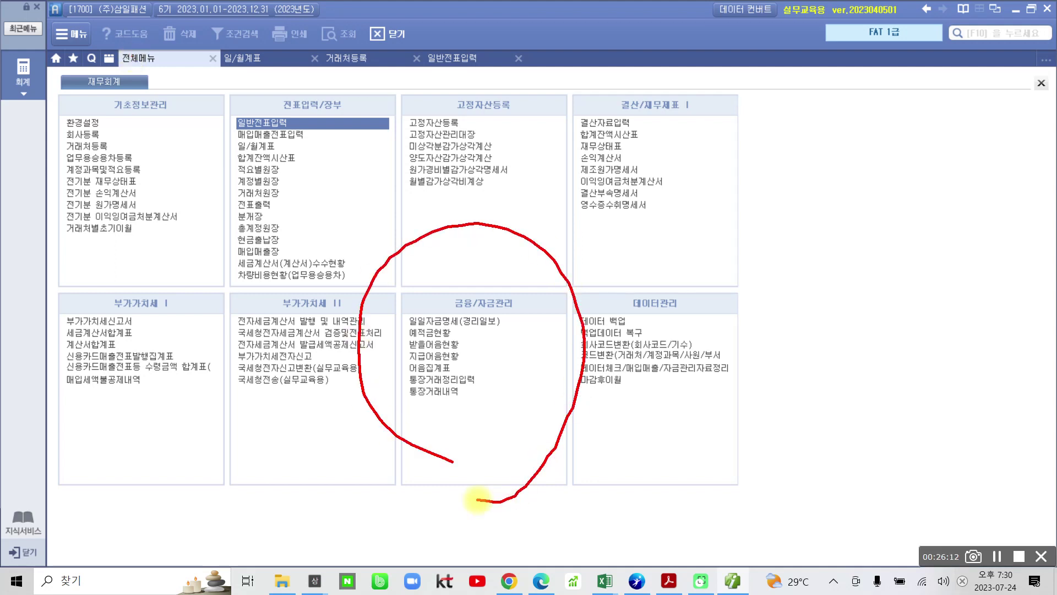
{"action": "mouse_move", "coordinate": [467, 324]}
{"action": "left_mouse_down"}
{"action": "mouse_move", "coordinate": [487, 333]}
{"action": "mouse_move", "coordinate": [501, 320]}
{"action": "left_mouse_up"}
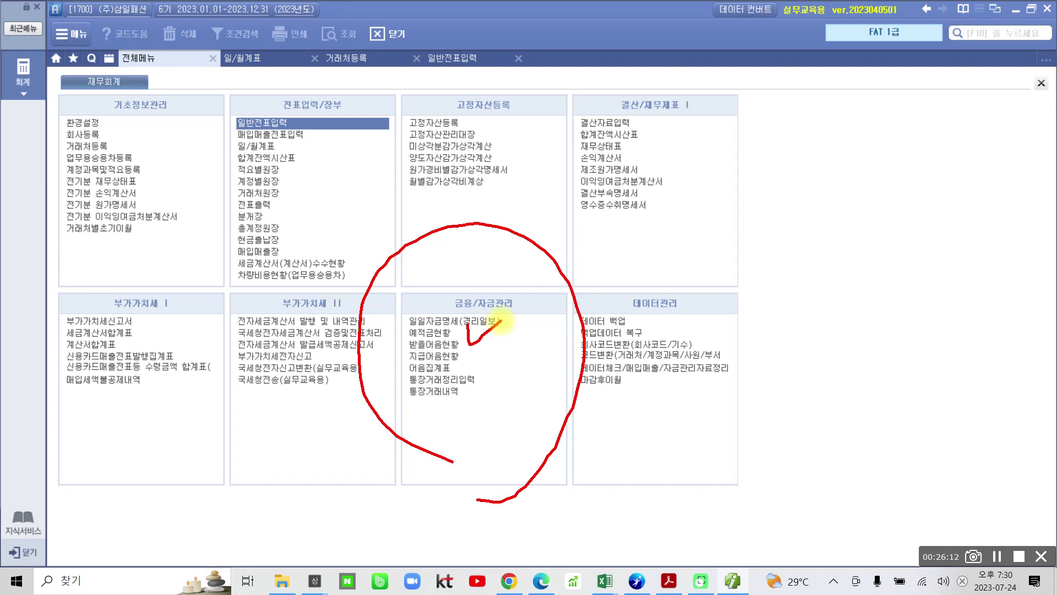
{"action": "key", "text": "Escape"}
{"action": "left_click", "coordinate": [416, 331]}
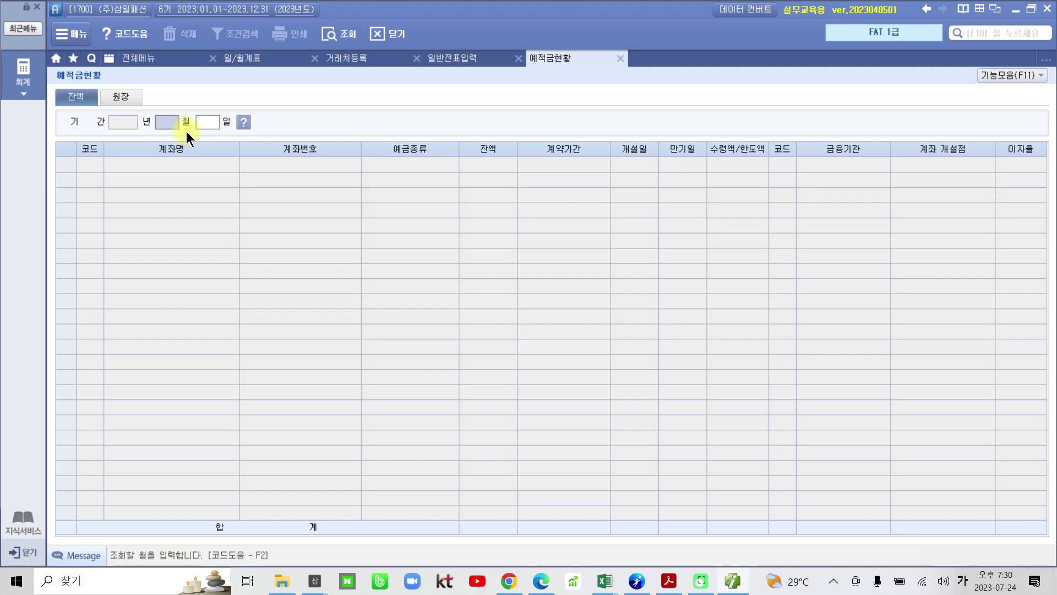
{"action": "key", "text": "Return"}
{"action": "type", "text": "10"}
{"action": "key", "text": "Return"}
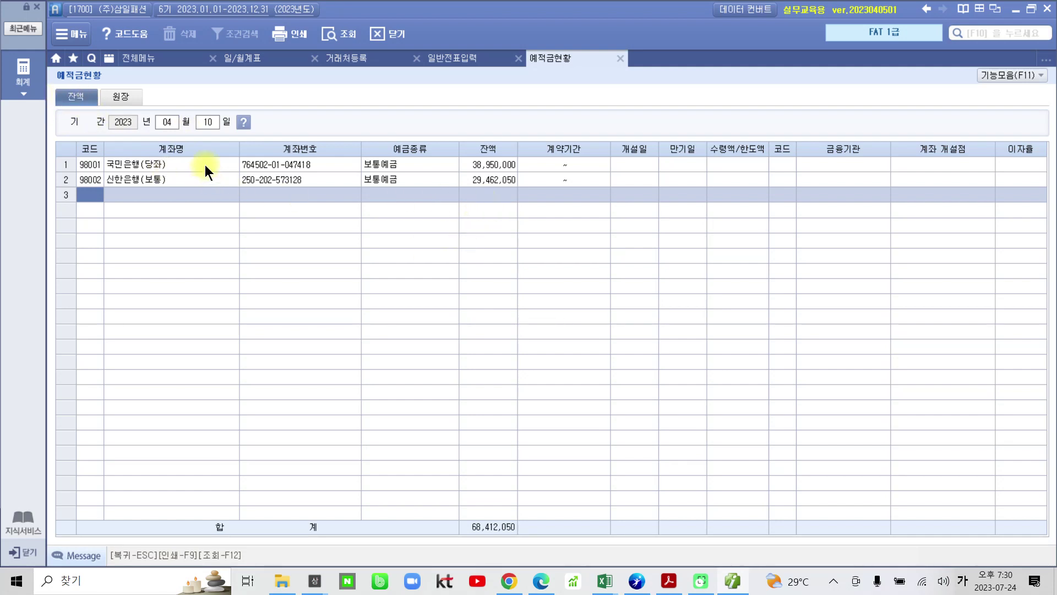
{"action": "left_click", "coordinate": [491, 170]}
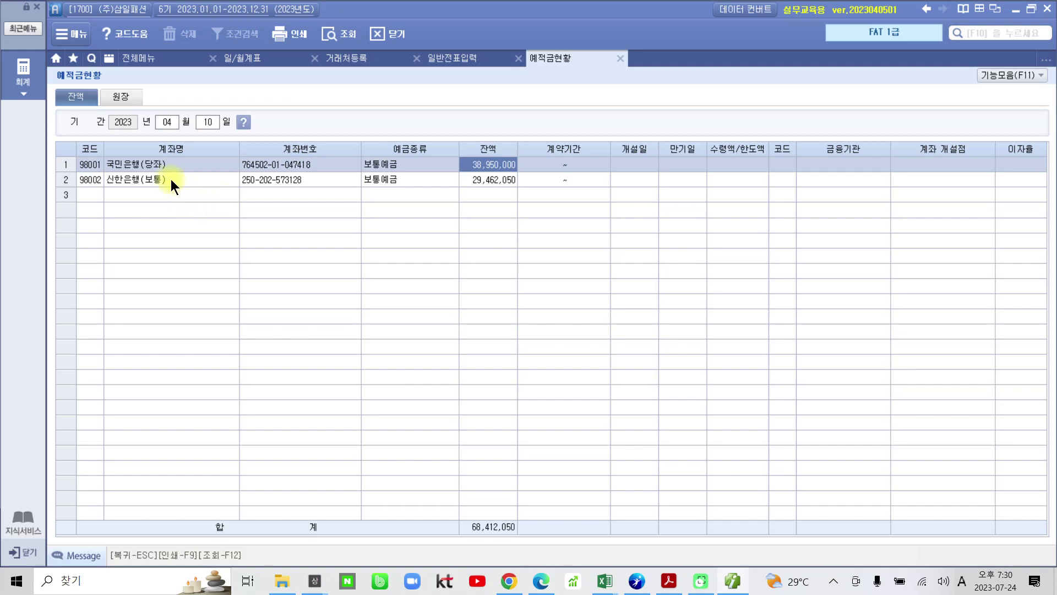
{"action": "left_click", "coordinate": [483, 181]}
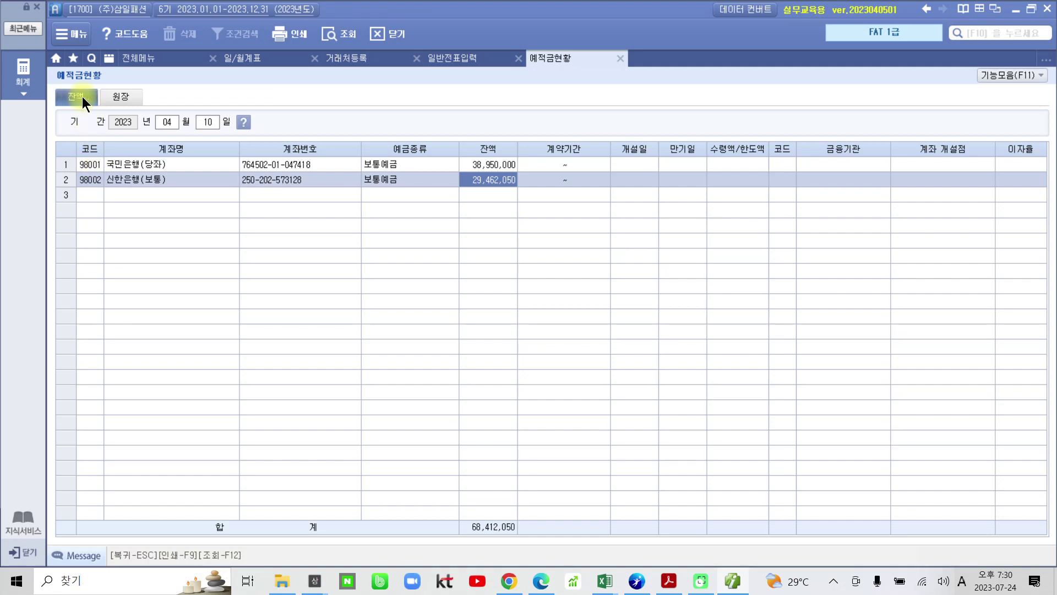
- Query the 원장 view of 예적금현황 from 2023-04-10 to 2023-04-10 for all accounts, from 처음 to 끝
{"action": "left_click", "coordinate": [120, 97]}
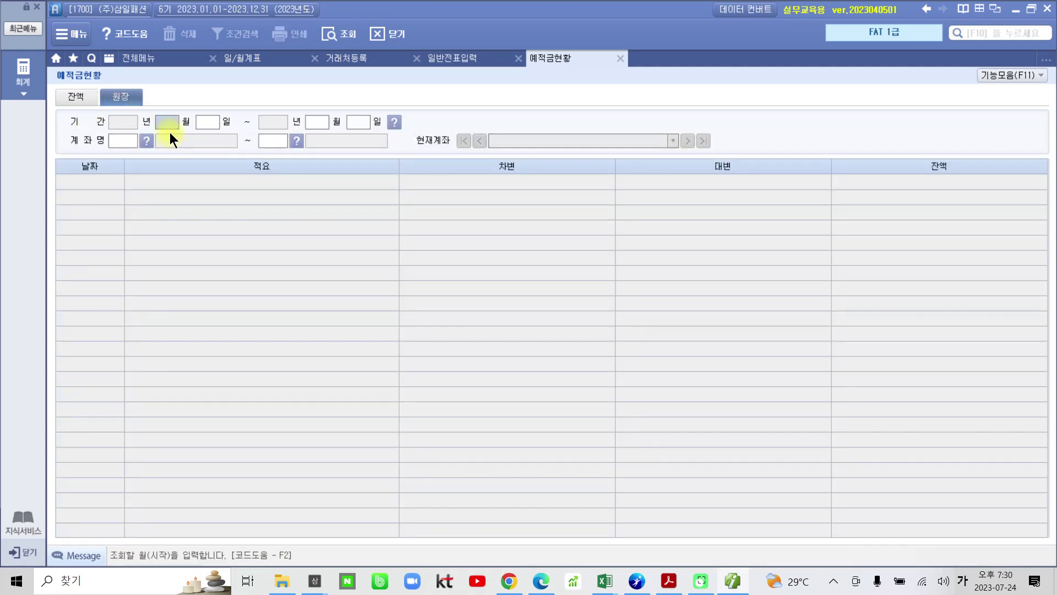
{"action": "type", "text": "4"}
{"action": "key", "text": "Return"}
{"action": "type", "text": "1"}
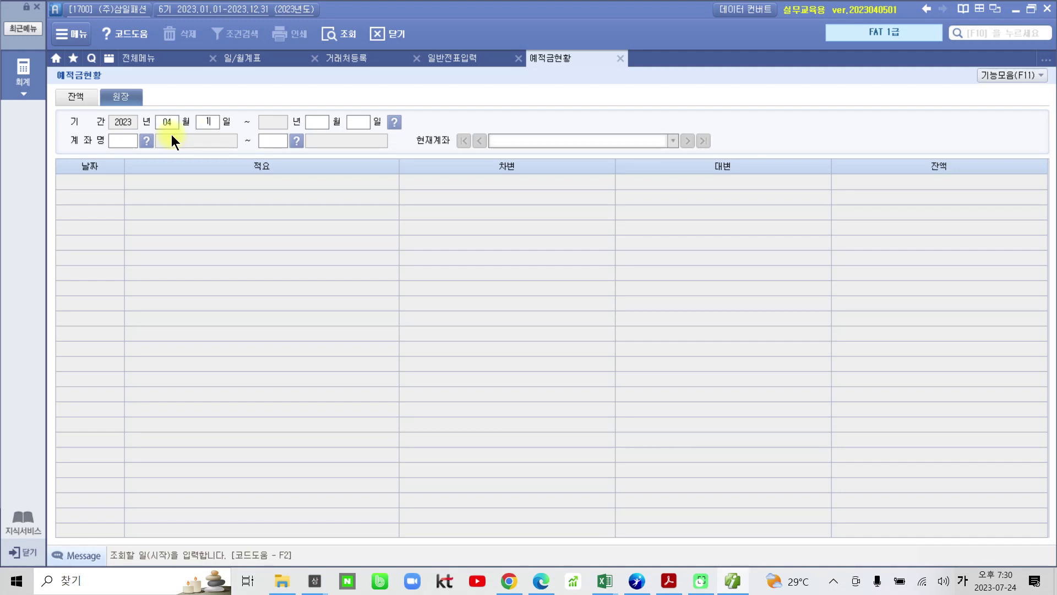
{"action": "type", "text": "0"}
{"action": "key", "text": "Return"}
{"action": "key", "text": "Return"}
{"action": "type", "text": "10"}
{"action": "key", "text": "Return"}
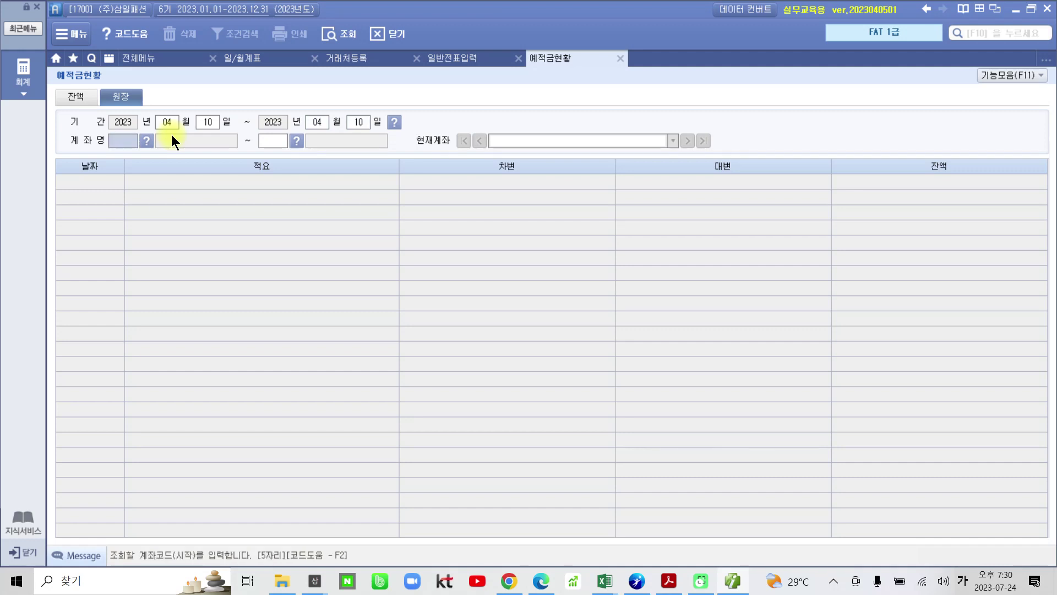
{"action": "key", "text": "Return"}
{"action": "key", "text": "Return"}
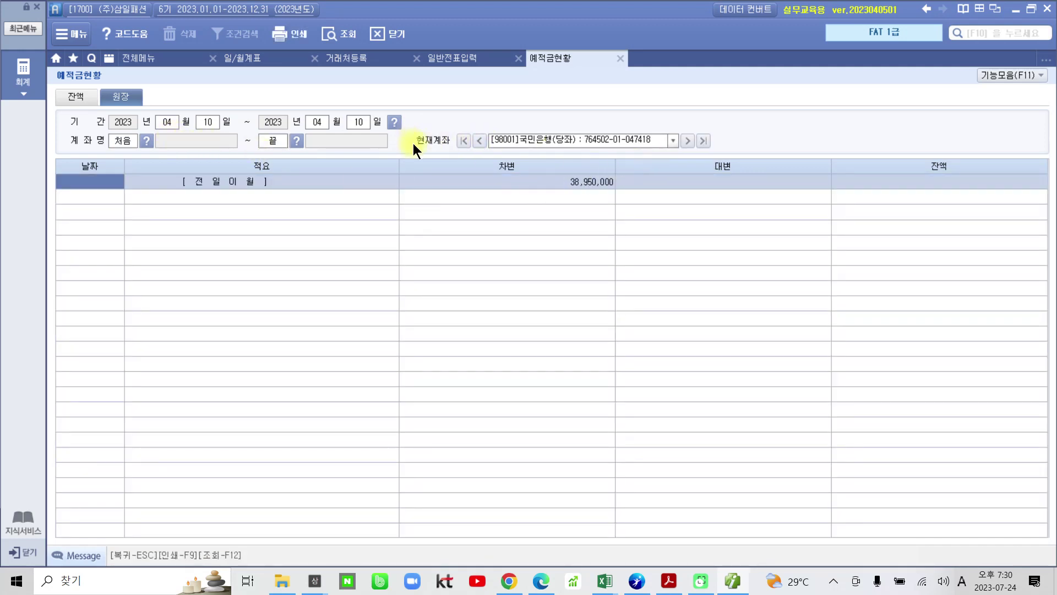
- Show the ledger of the 신한은행(보통) account and examine its April 10 transaction
{"action": "mouse_move", "coordinate": [418, 118]}
{"action": "left_mouse_down"}
{"action": "mouse_move", "coordinate": [479, 151]}
{"action": "mouse_move", "coordinate": [792, 164]}
{"action": "left_mouse_up"}
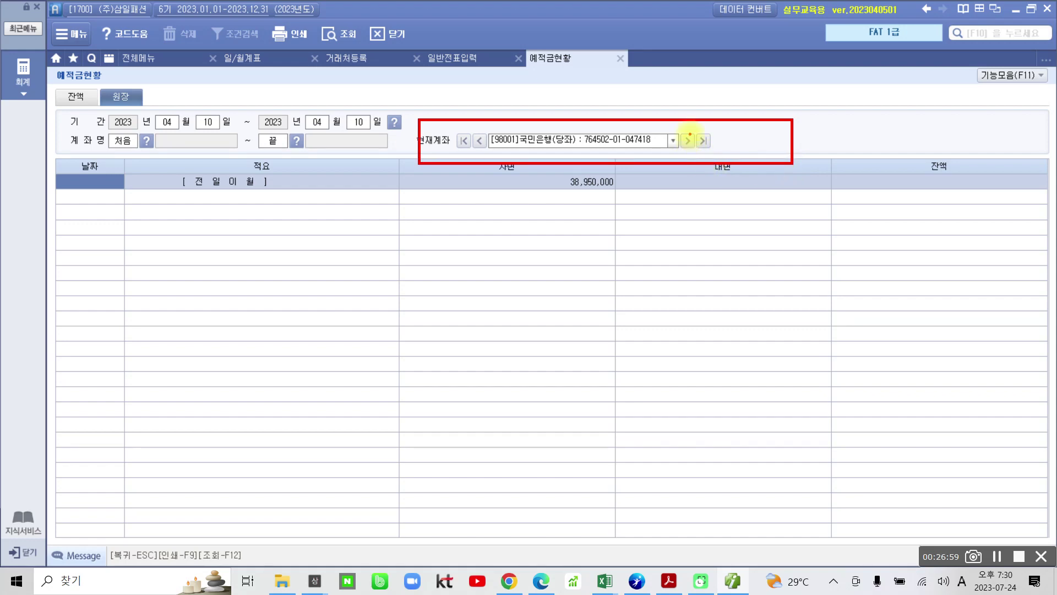
{"action": "mouse_move", "coordinate": [684, 137]}
{"action": "left_mouse_down"}
{"action": "mouse_move", "coordinate": [692, 141]}
{"action": "mouse_move", "coordinate": [681, 146]}
{"action": "left_mouse_up"}
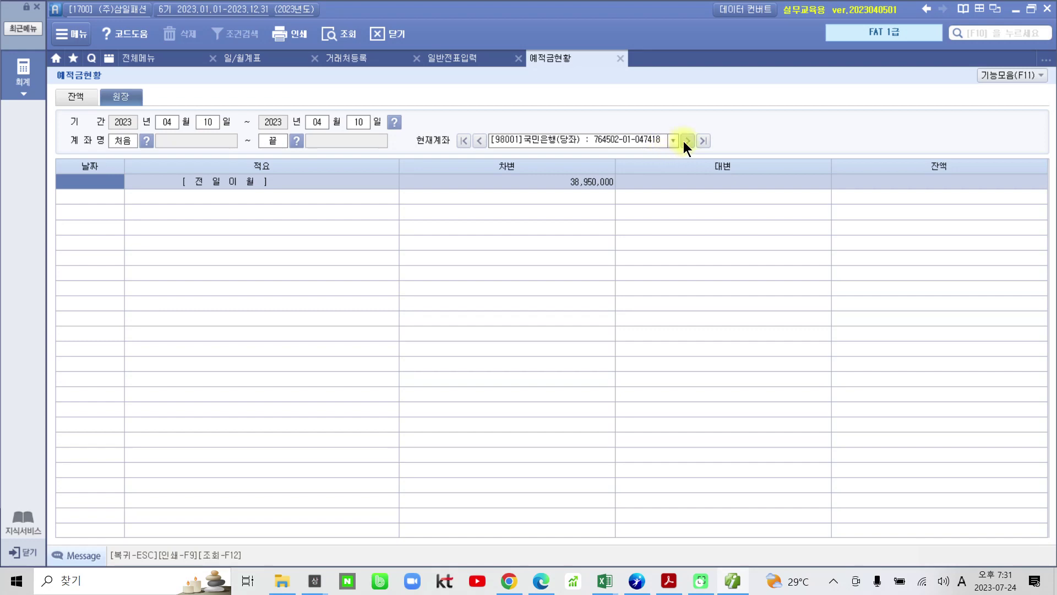
{"action": "left_click", "coordinate": [685, 141]}
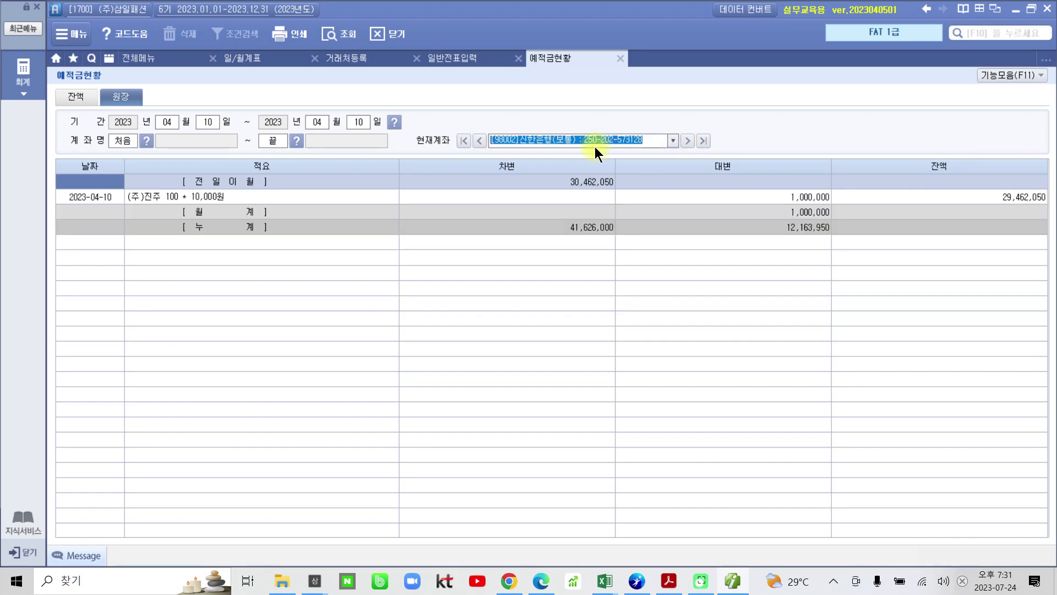
{"action": "left_click", "coordinate": [530, 190]}
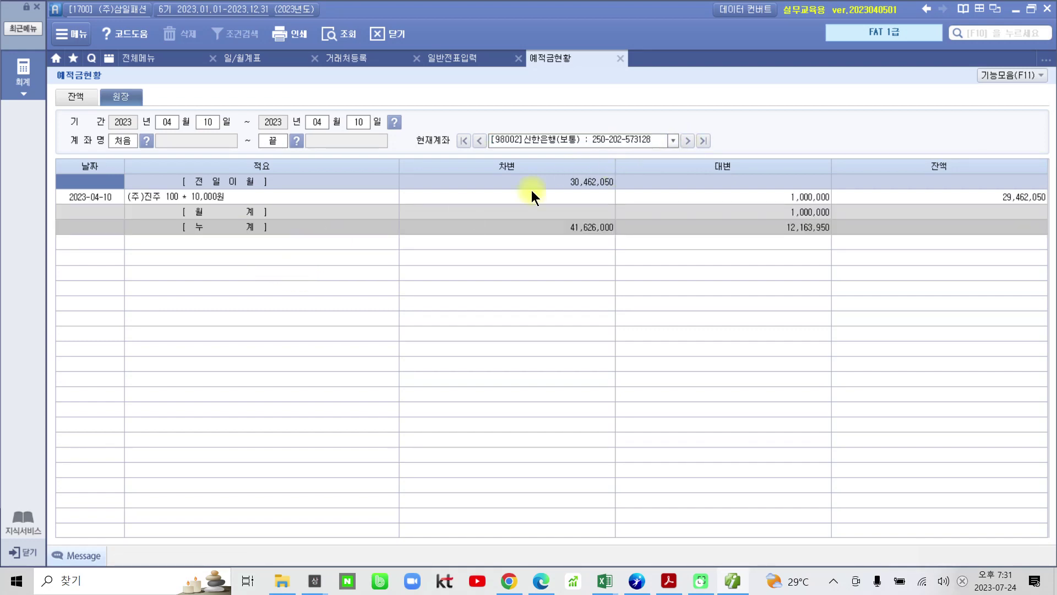
- Examine the description, credit amount and balance of the 2023-04-10 transaction in the 신한은행(보통) ledger
{"action": "left_click", "coordinate": [174, 194]}
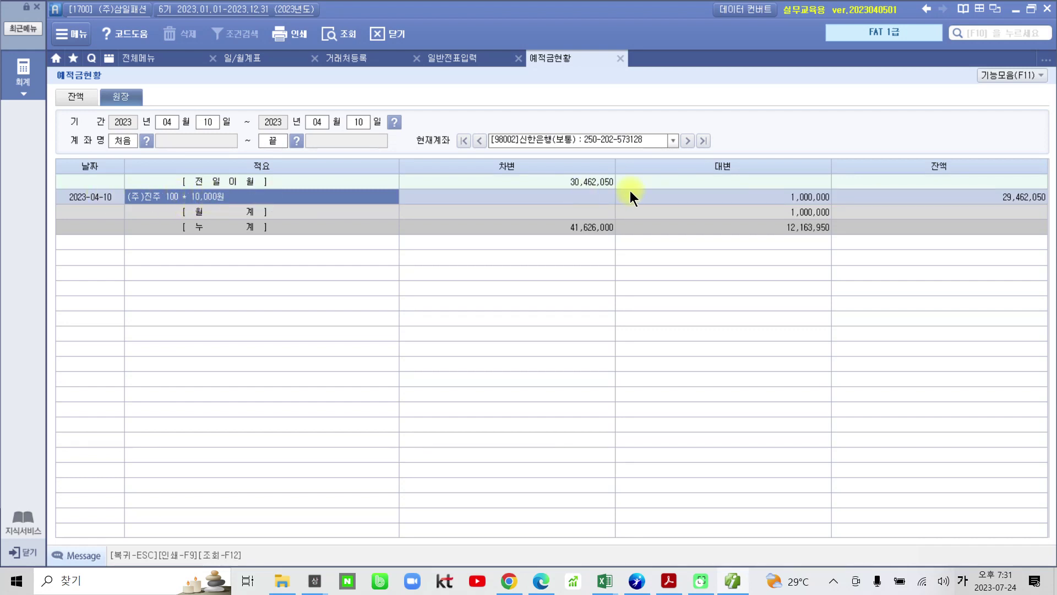
{"action": "left_click", "coordinate": [786, 198]}
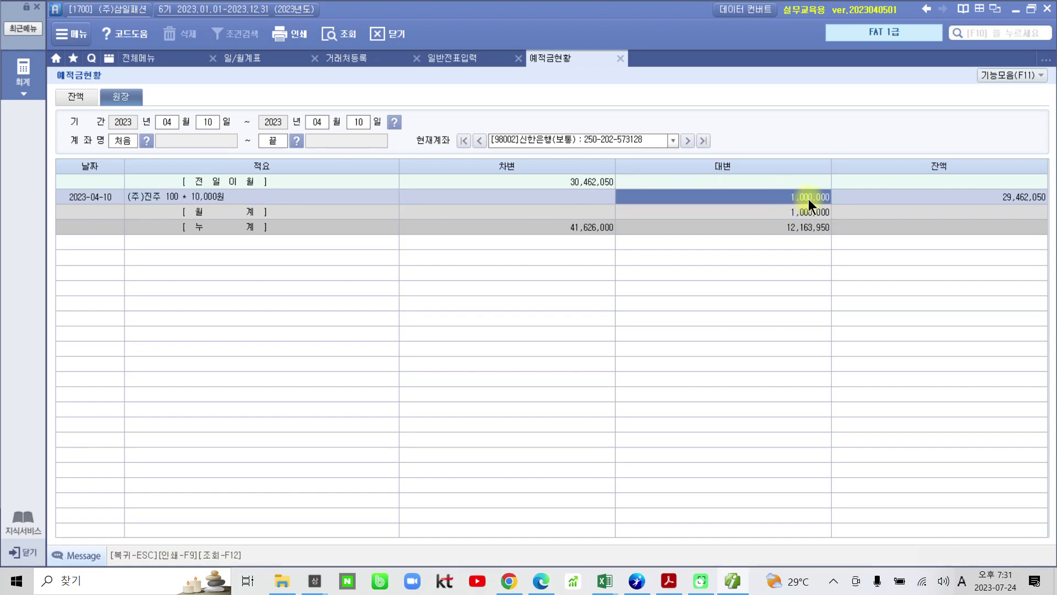
{"action": "left_click", "coordinate": [1027, 197]}
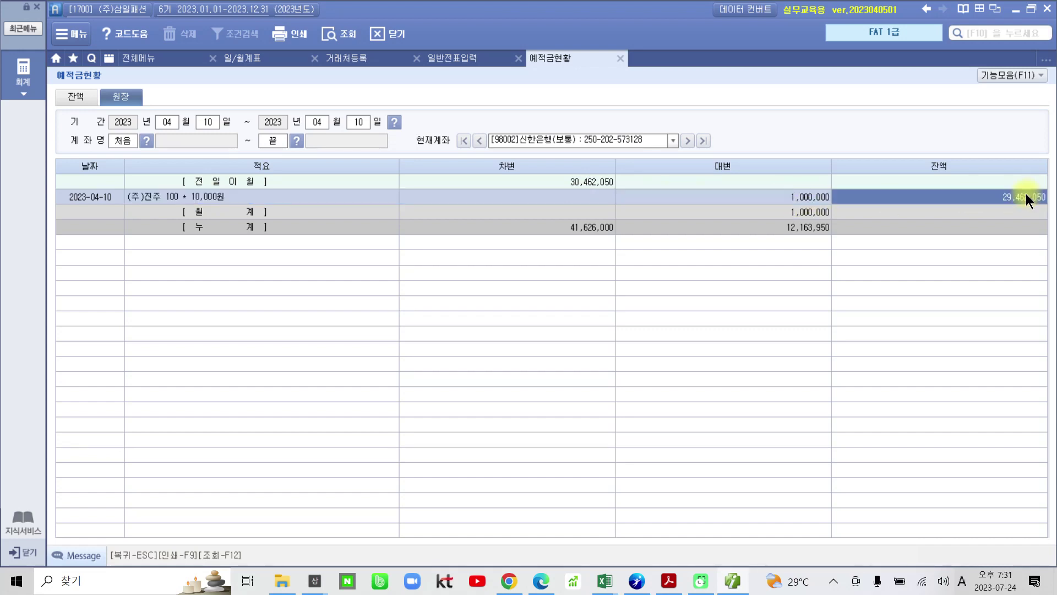
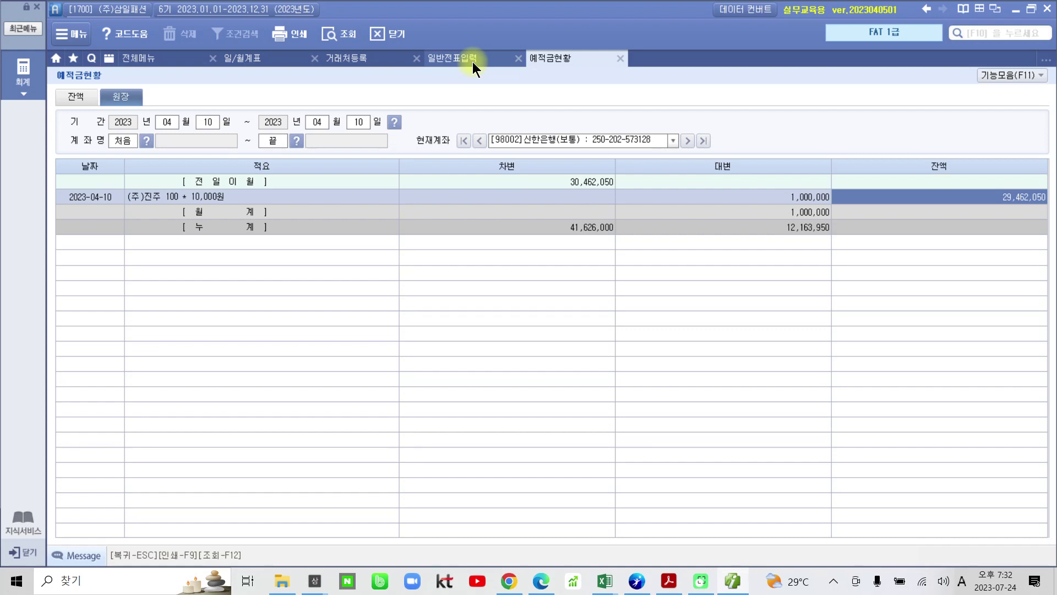
- Close the open 일/월계표, 거래처등록 and 일반전표입력 screens, keeping 예적금현황 open
{"action": "left_click", "coordinate": [250, 63]}
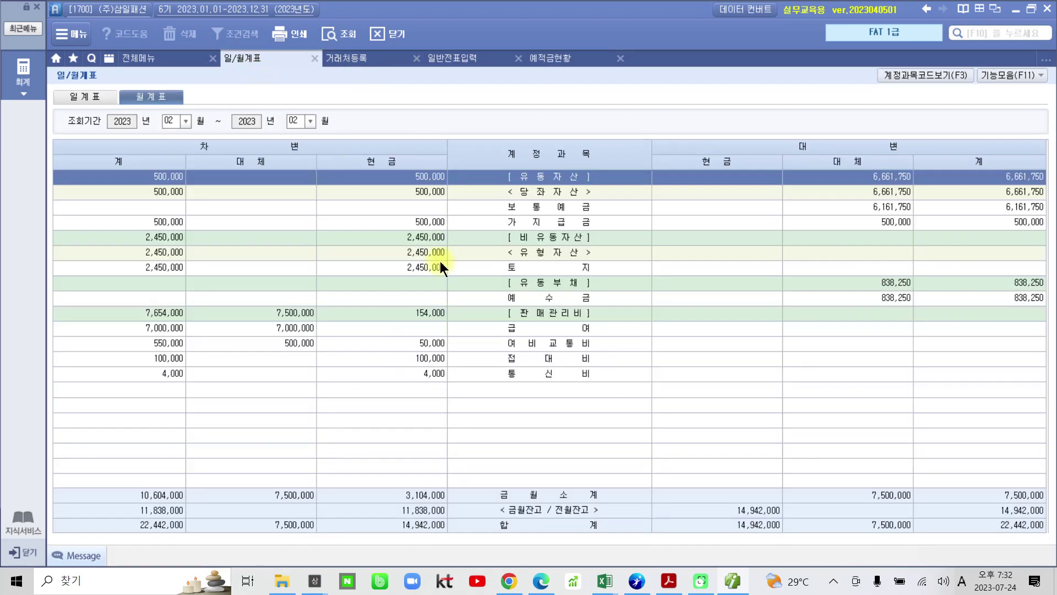
{"action": "left_click", "coordinate": [315, 58]}
{"action": "left_click", "coordinate": [314, 58]}
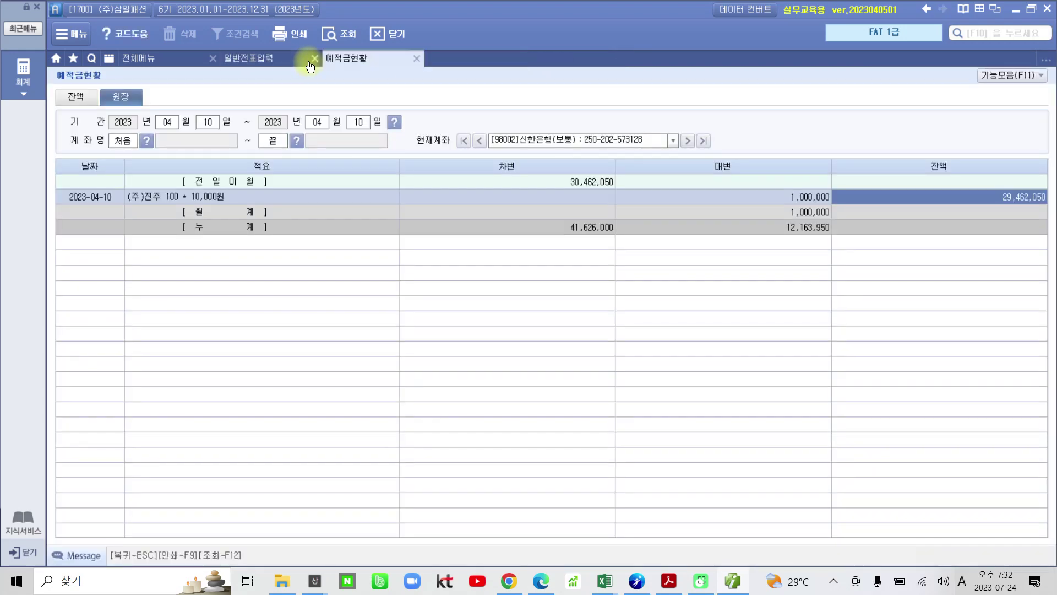
{"action": "left_click", "coordinate": [314, 59]}
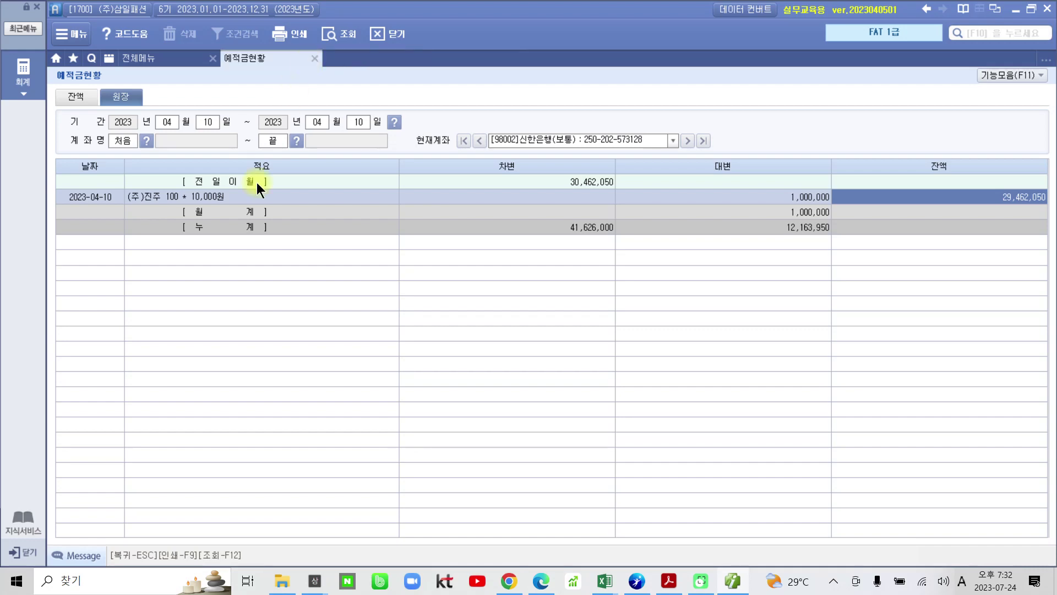
- Switch to the PDF in Acrobat Reader and review the 4월 10일 journal entry in the 수행과제 풀이 section
{"action": "left_click", "coordinate": [637, 582]}
{"action": "left_click", "coordinate": [637, 582]}
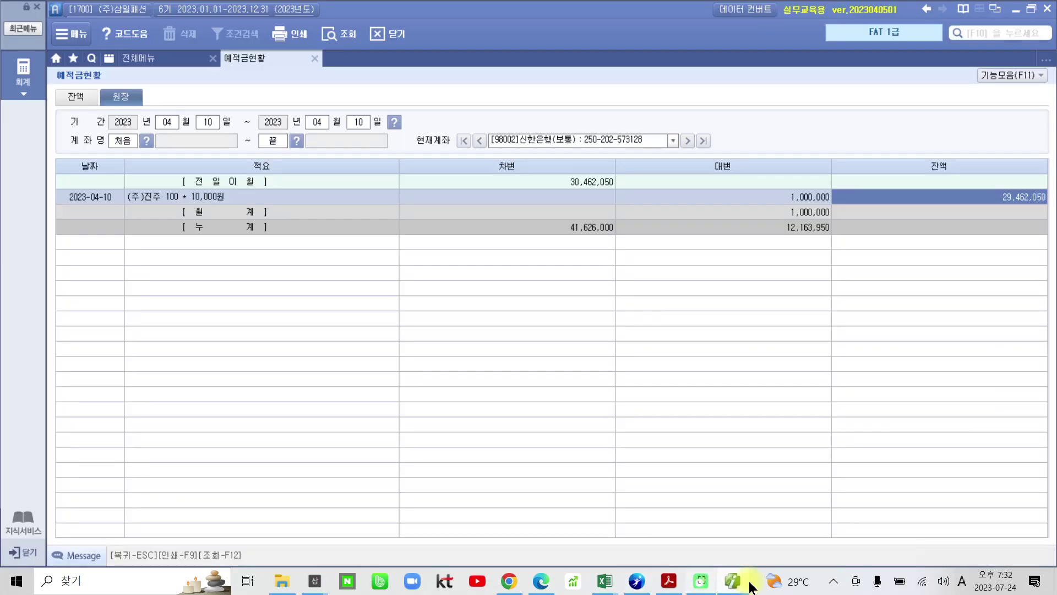
{"action": "left_click", "coordinate": [669, 581]}
{"action": "scroll", "coordinate": [526, 389], "scroll_direction": "down", "scroll_amount": 3}
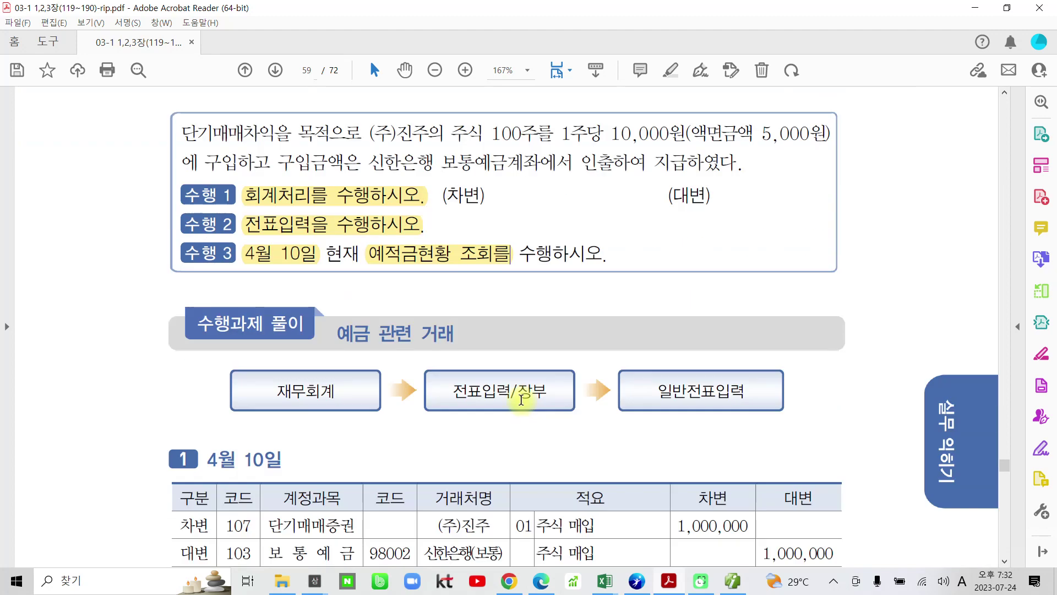
{"action": "scroll", "coordinate": [465, 387], "scroll_direction": "down", "scroll_amount": 2}
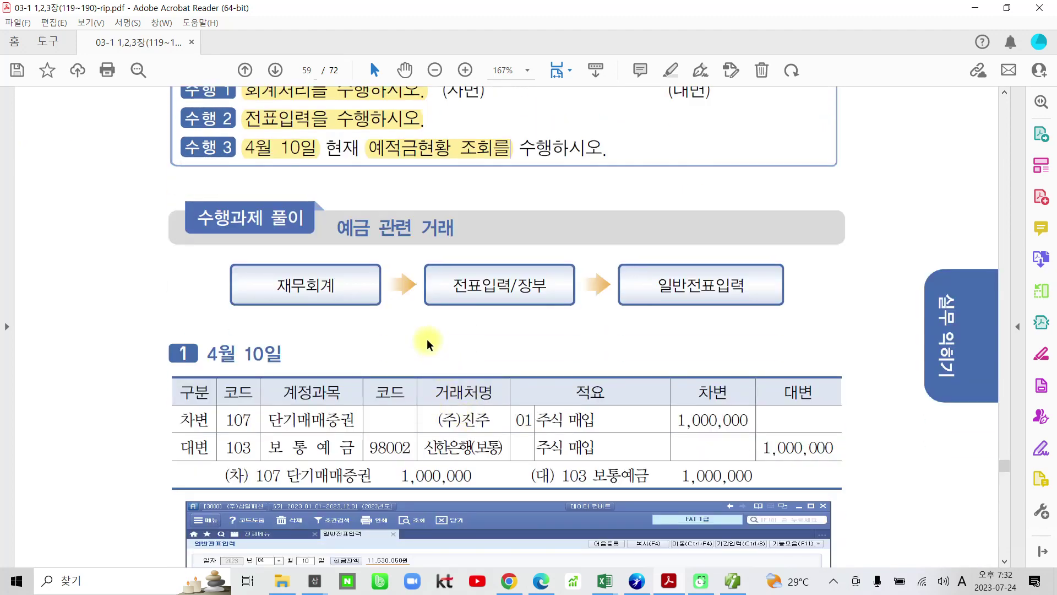
{"action": "scroll", "coordinate": [427, 339], "scroll_direction": "down", "scroll_amount": 1}
{"action": "scroll", "coordinate": [427, 339], "scroll_direction": "down", "scroll_amount": 1}
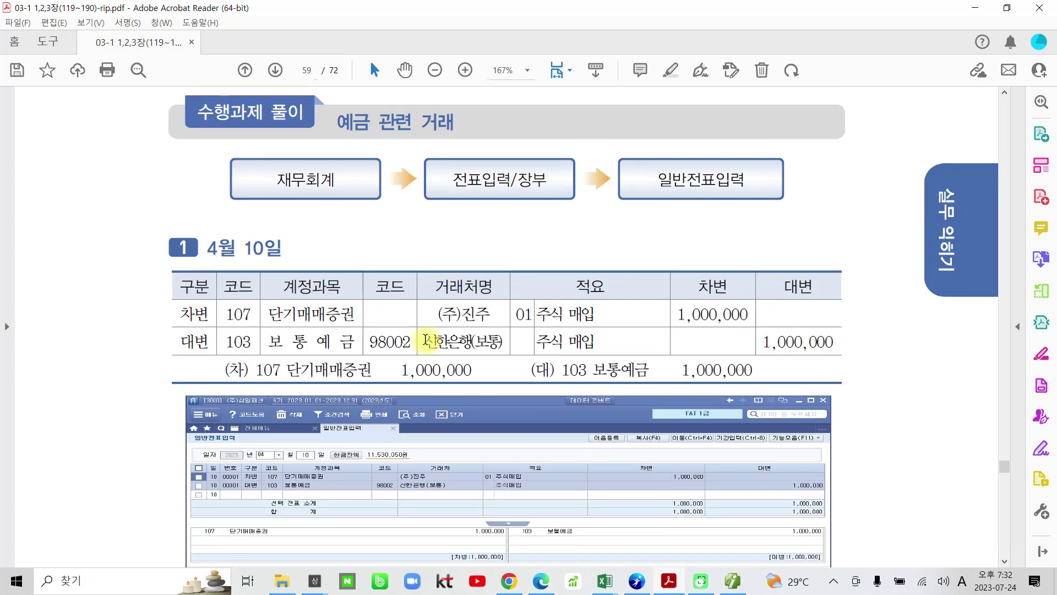
{"action": "scroll", "coordinate": [362, 333], "scroll_direction": "down", "scroll_amount": 1}
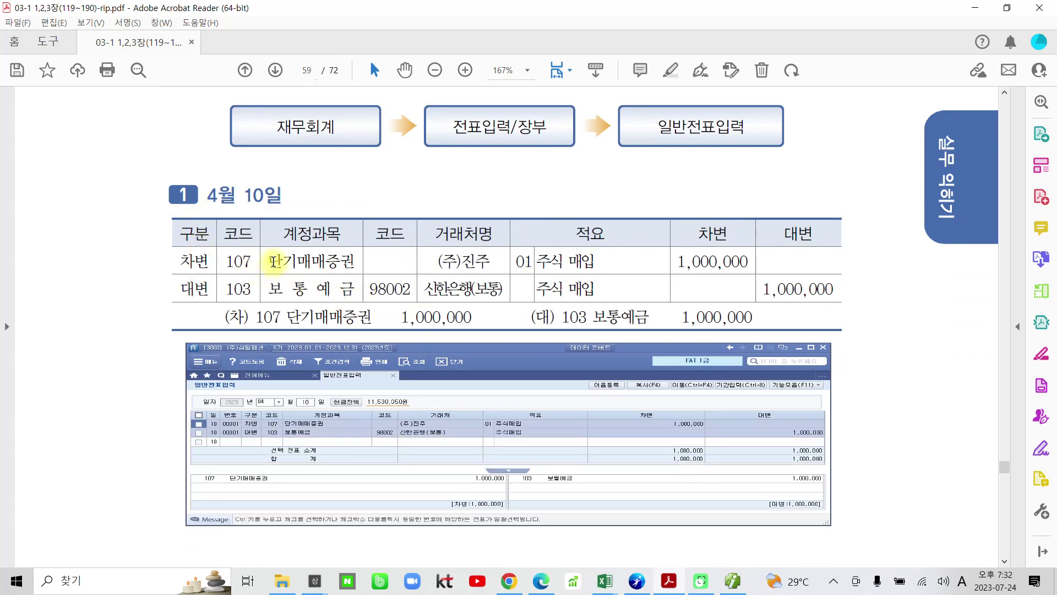
{"action": "left_click_drag", "start_coordinate": [270, 261], "coordinate": [361, 261]}
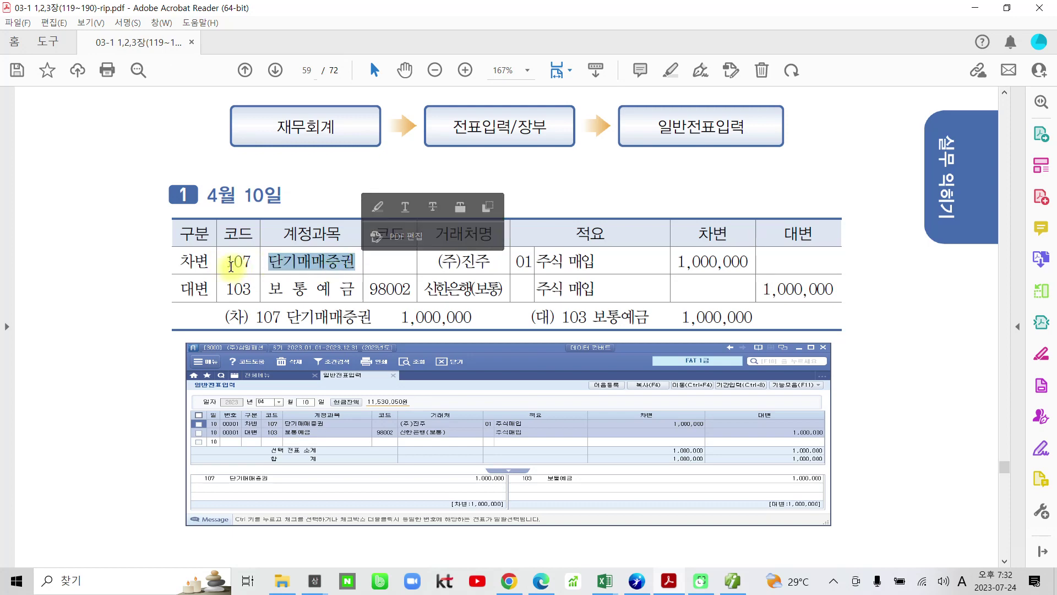
{"action": "left_click", "coordinate": [356, 263]}
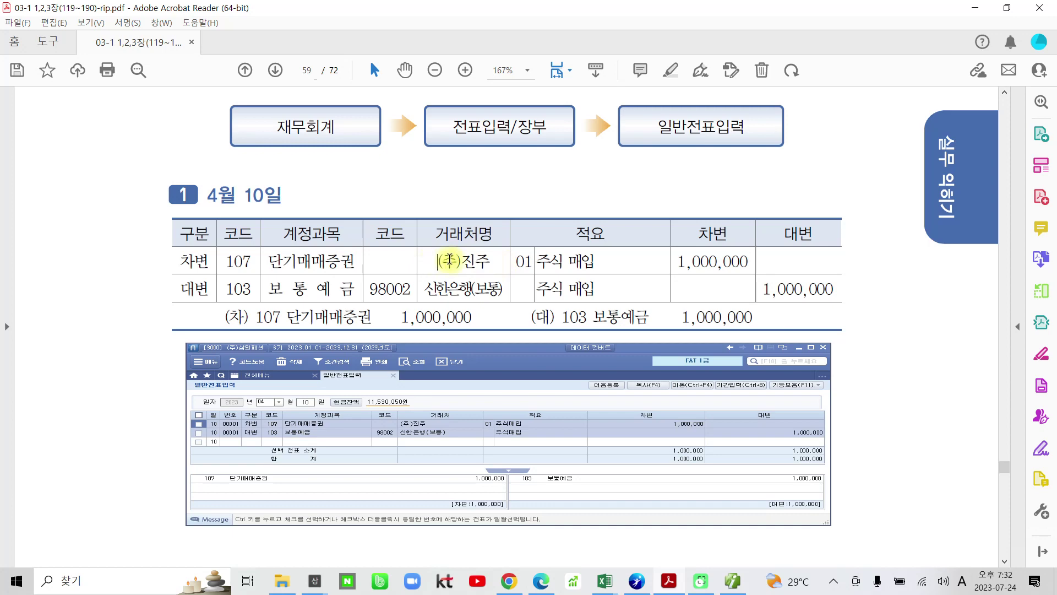
{"action": "left_click_drag", "start_coordinate": [439, 263], "coordinate": [487, 263]}
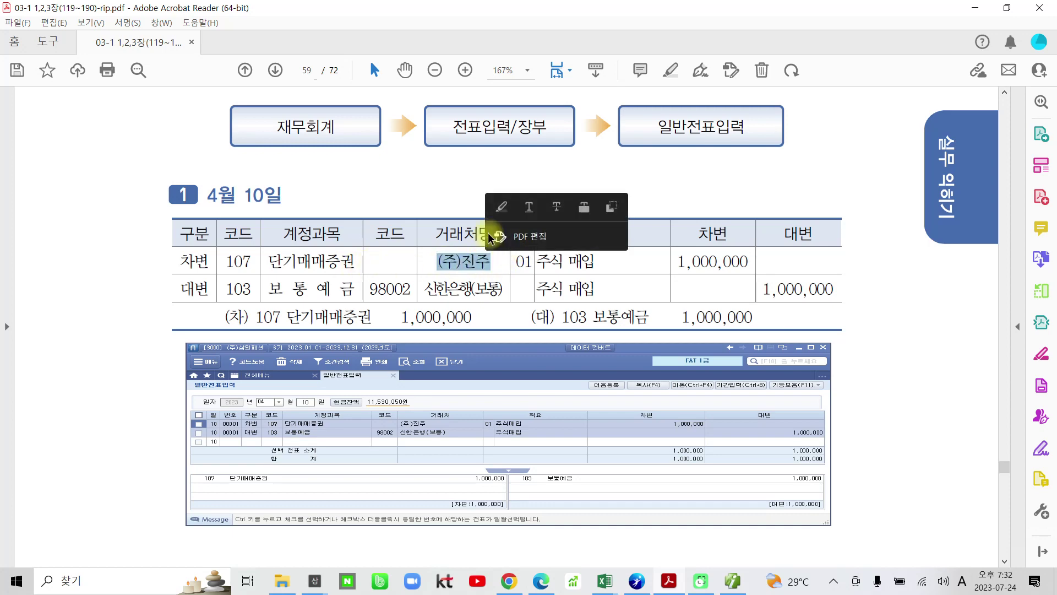
{"action": "left_click", "coordinate": [501, 206]}
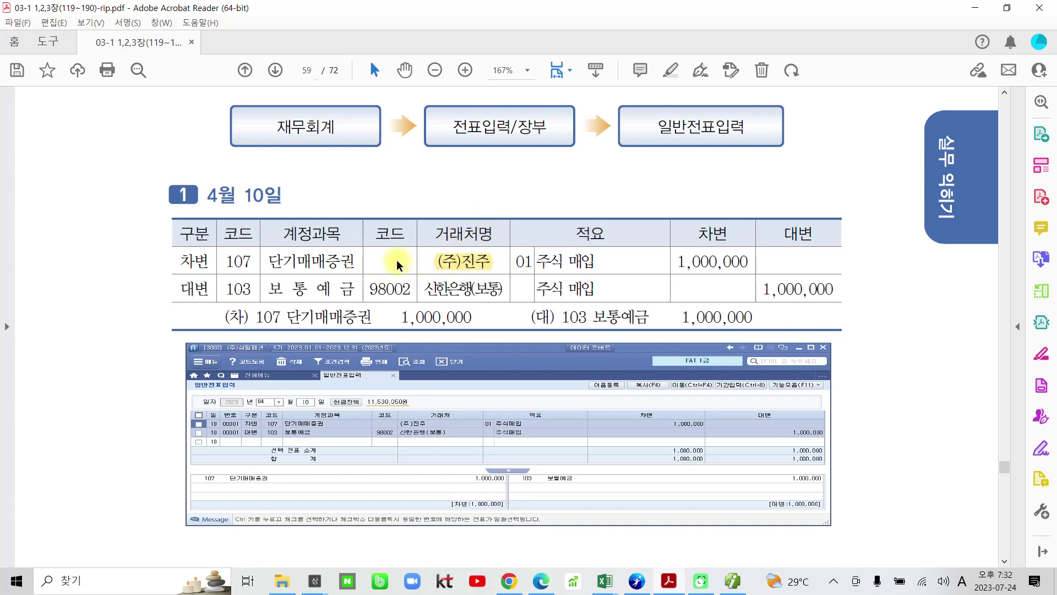
{"action": "right_click", "coordinate": [450, 263]}
{"action": "left_click", "coordinate": [479, 303]}
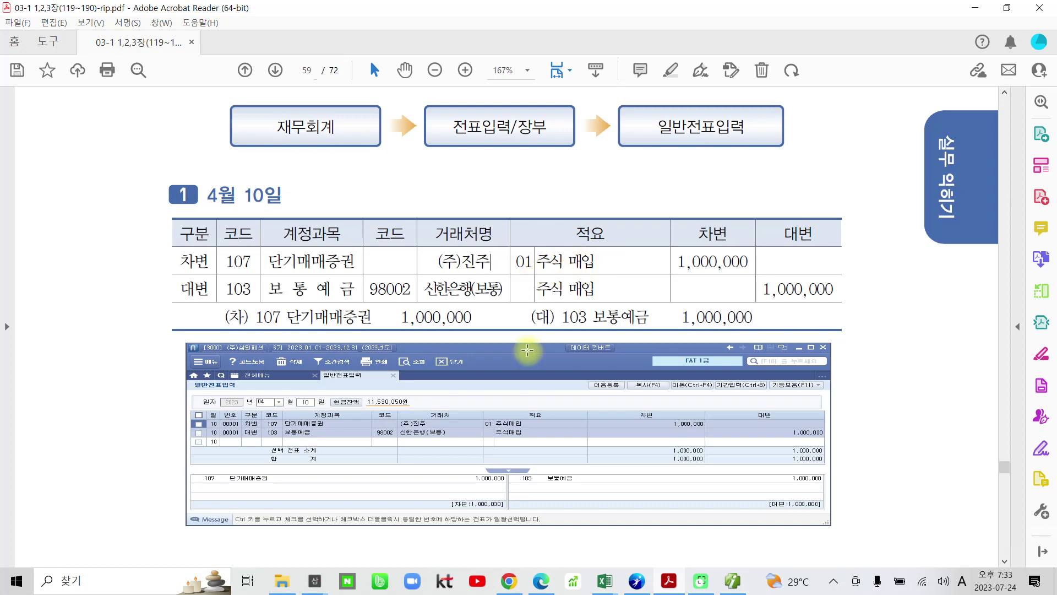
- Review the general voucher example and the 예적금현황 조회 example in the solution section
{"action": "scroll", "coordinate": [352, 327], "scroll_direction": "down", "scroll_amount": 1}
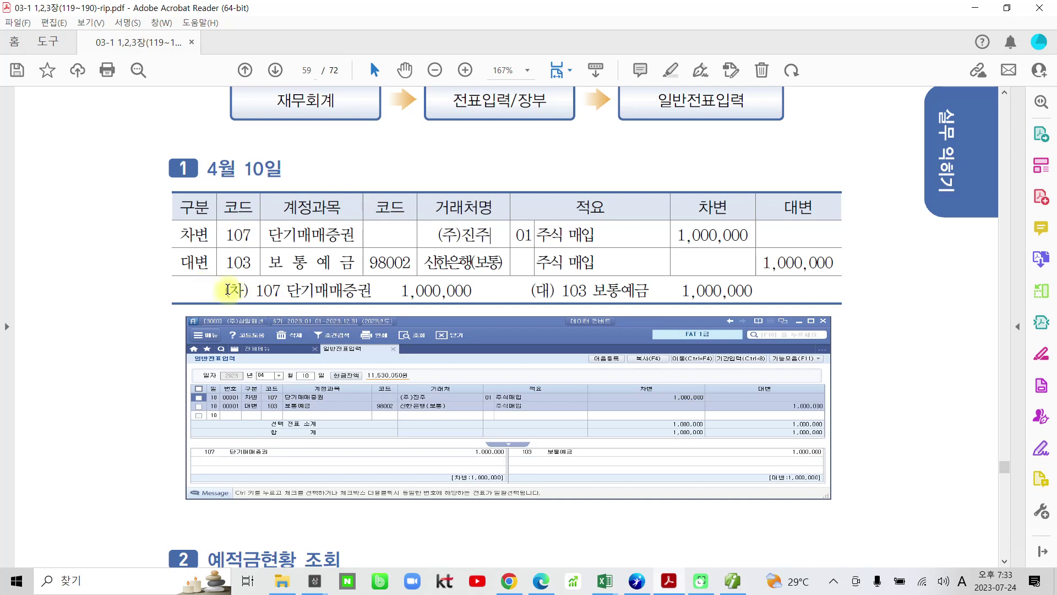
{"action": "scroll", "coordinate": [387, 433], "scroll_direction": "down", "scroll_amount": 6}
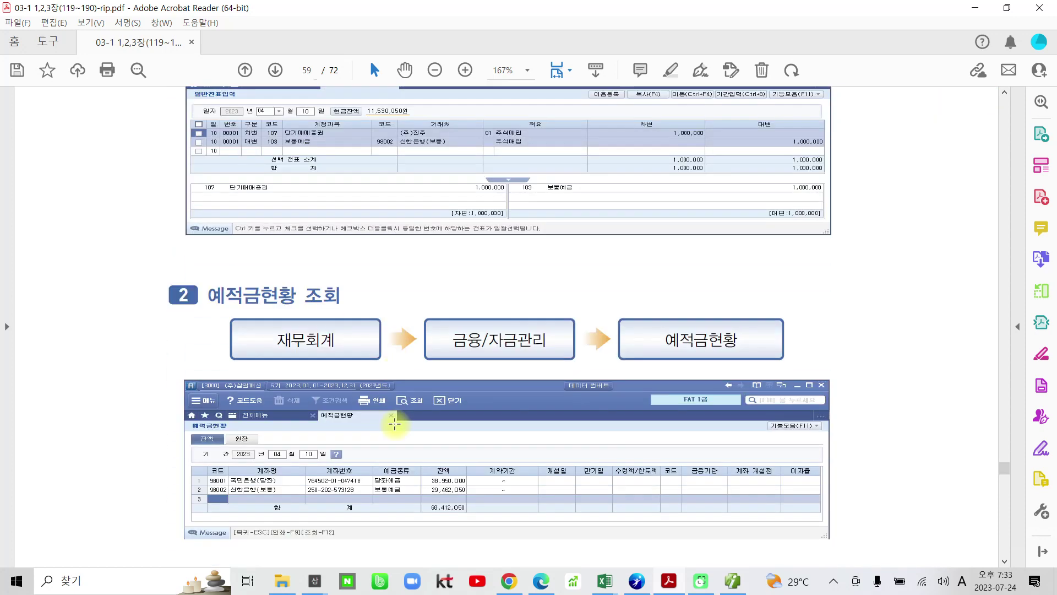
{"action": "scroll", "coordinate": [395, 423], "scroll_direction": "down", "scroll_amount": 3}
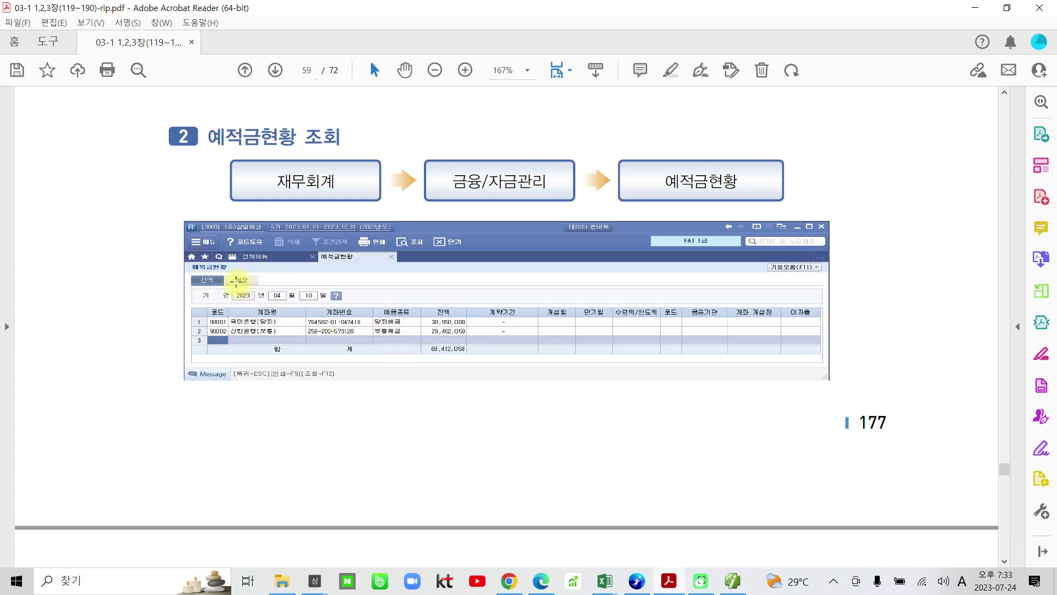
- In the 법인카드 관리하기 section, highlight the "카드 관리하기" heading, "법인카드 관리대장을" in the paragraph and the "법인카드 관리대장" table title
{"action": "scroll", "coordinate": [388, 346], "scroll_direction": "down", "scroll_amount": 10}
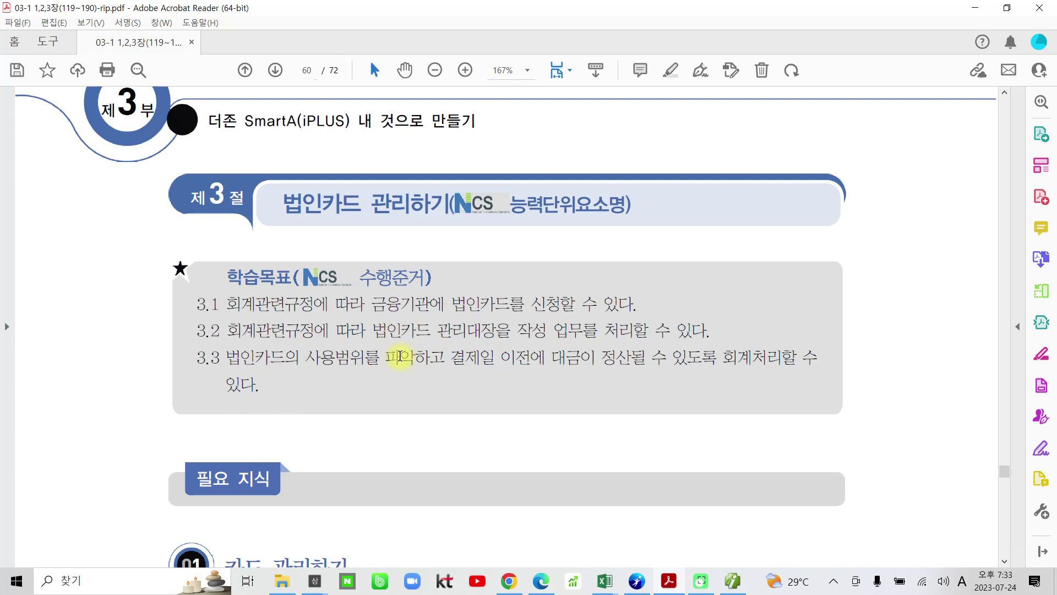
{"action": "scroll", "coordinate": [427, 355], "scroll_direction": "down", "scroll_amount": 5}
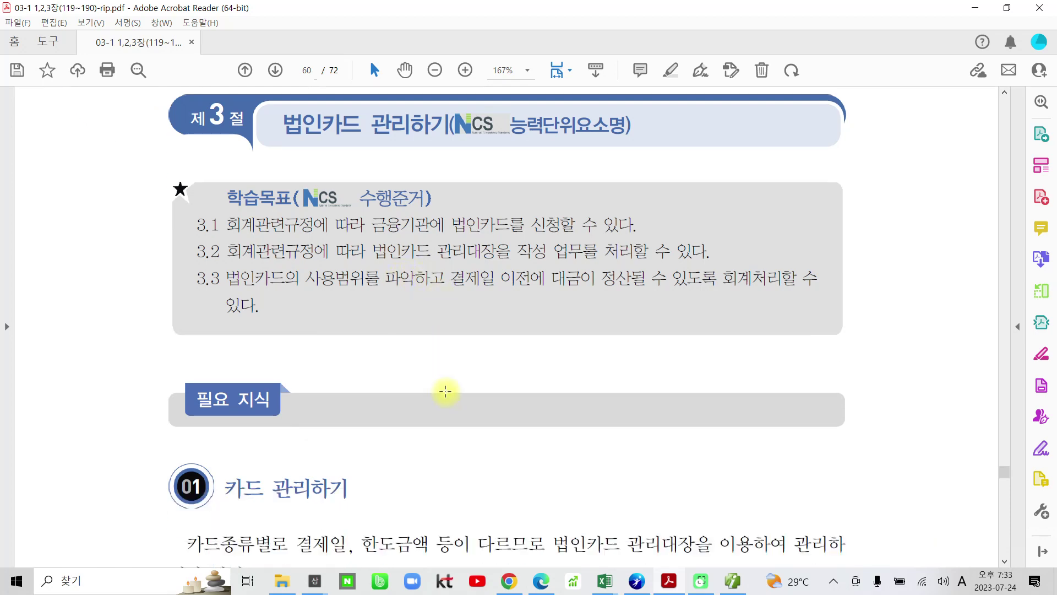
{"action": "scroll", "coordinate": [427, 385], "scroll_direction": "down", "scroll_amount": 2}
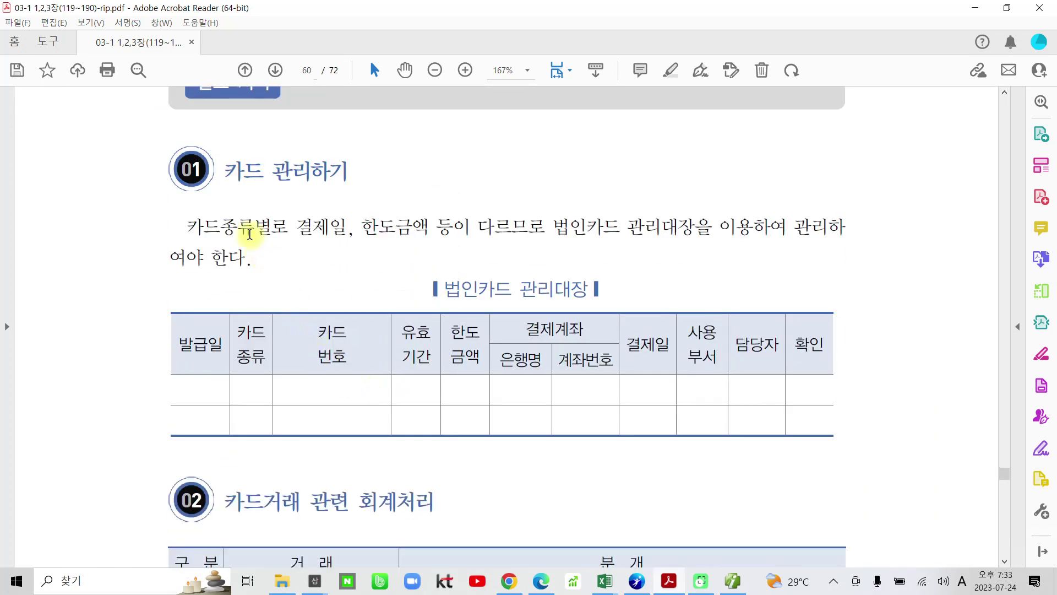
{"action": "left_click_drag", "start_coordinate": [229, 170], "coordinate": [348, 171]}
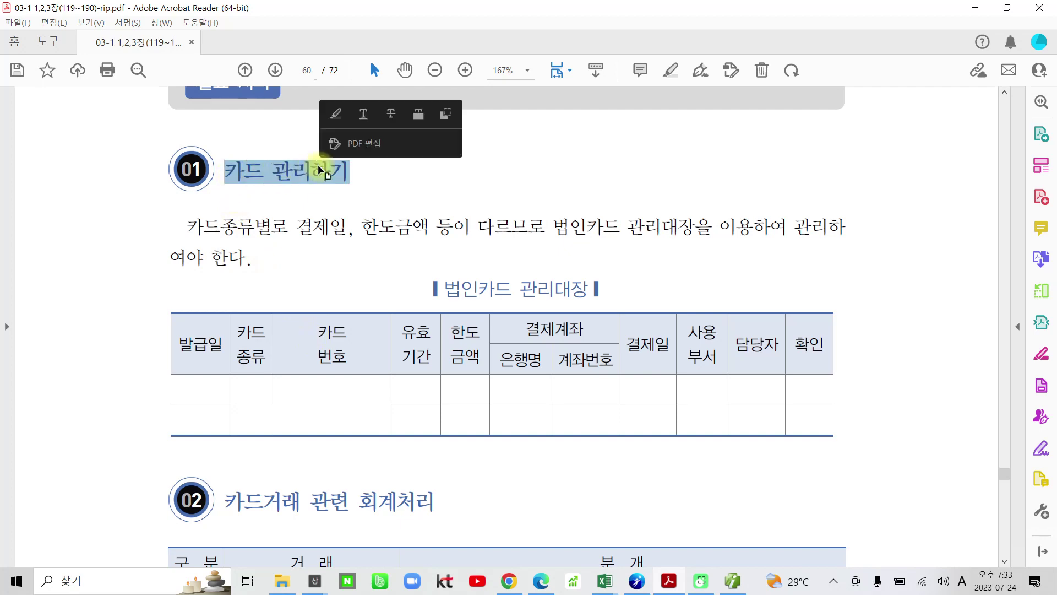
{"action": "left_click", "coordinate": [336, 116]}
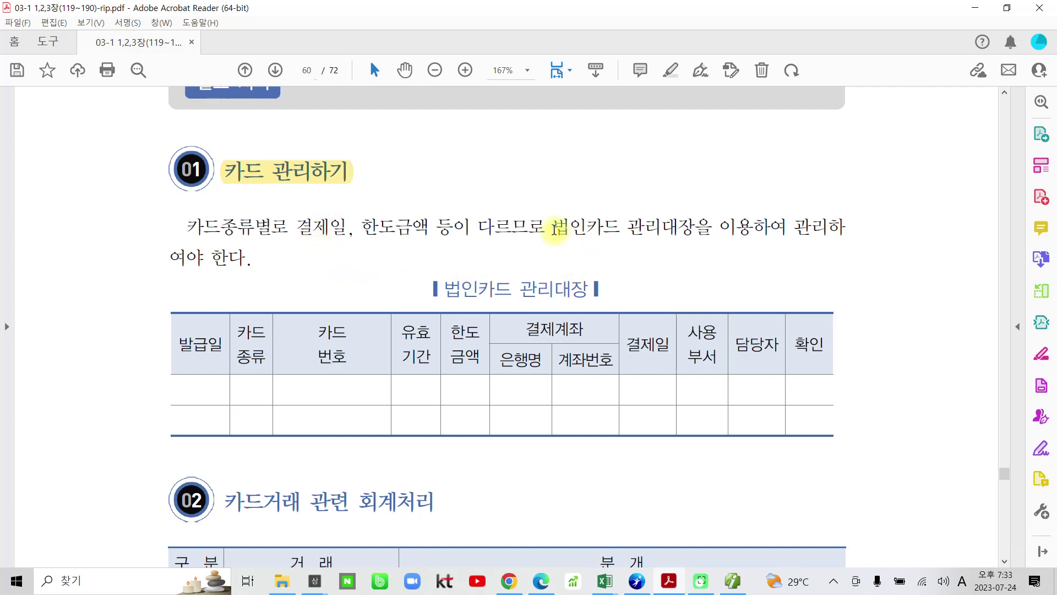
{"action": "left_click_drag", "start_coordinate": [554, 227], "coordinate": [712, 227]}
{"action": "left_click", "coordinate": [681, 171]}
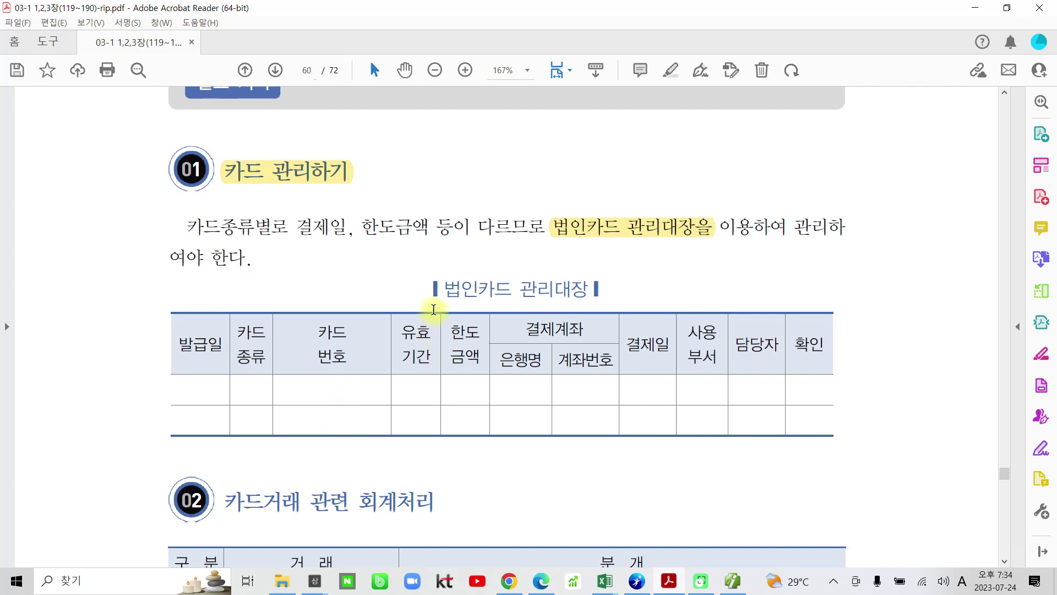
{"action": "left_click_drag", "start_coordinate": [429, 288], "coordinate": [566, 289]}
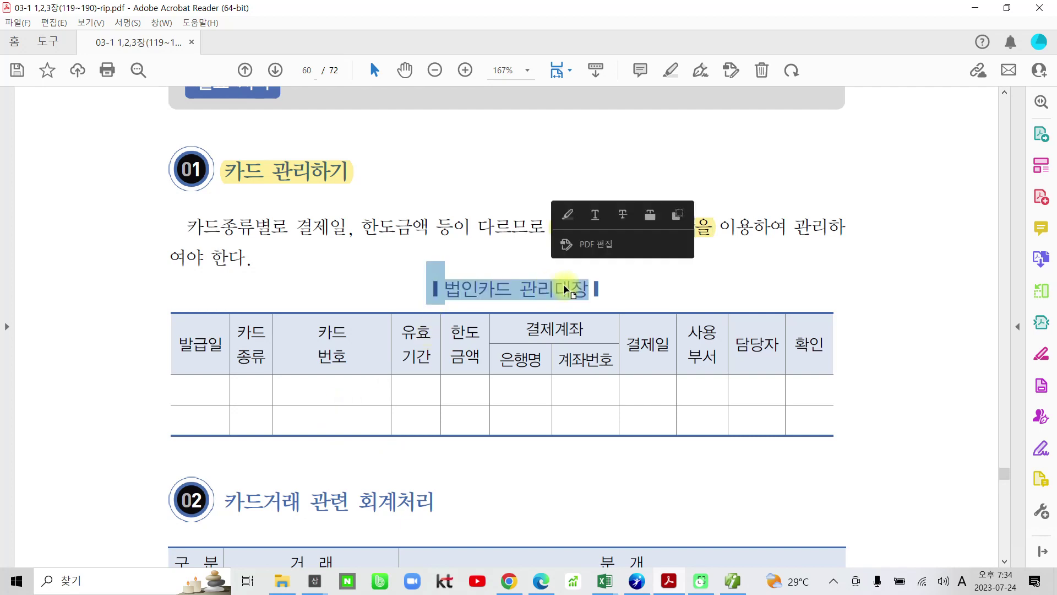
{"action": "left_click", "coordinate": [568, 214]}
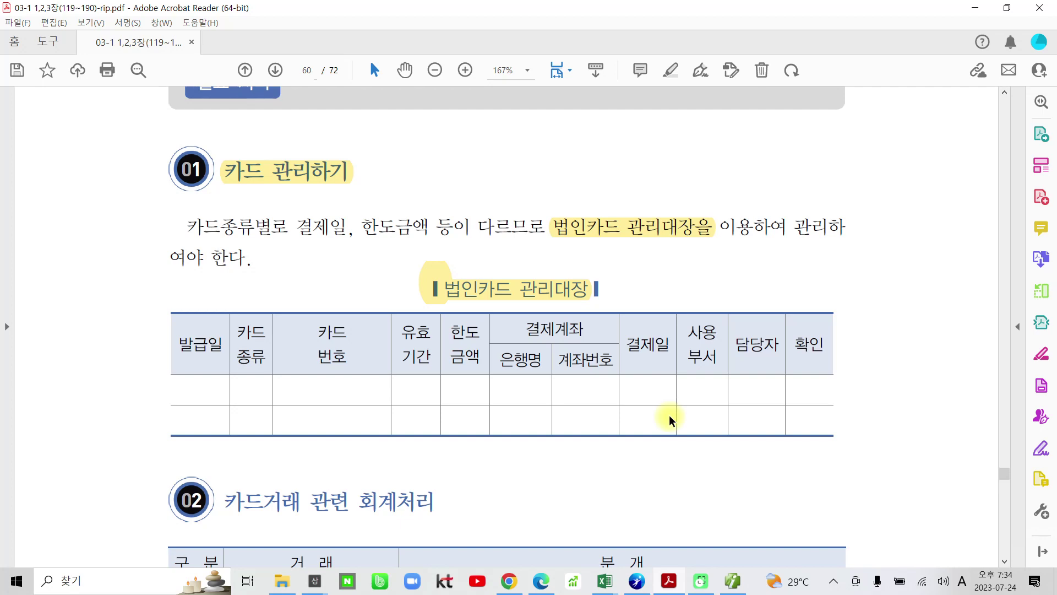
- Highlight "회계처리" in the "카드거래 관련 회계처리" heading
{"action": "scroll", "coordinate": [617, 410], "scroll_direction": "down", "scroll_amount": 5}
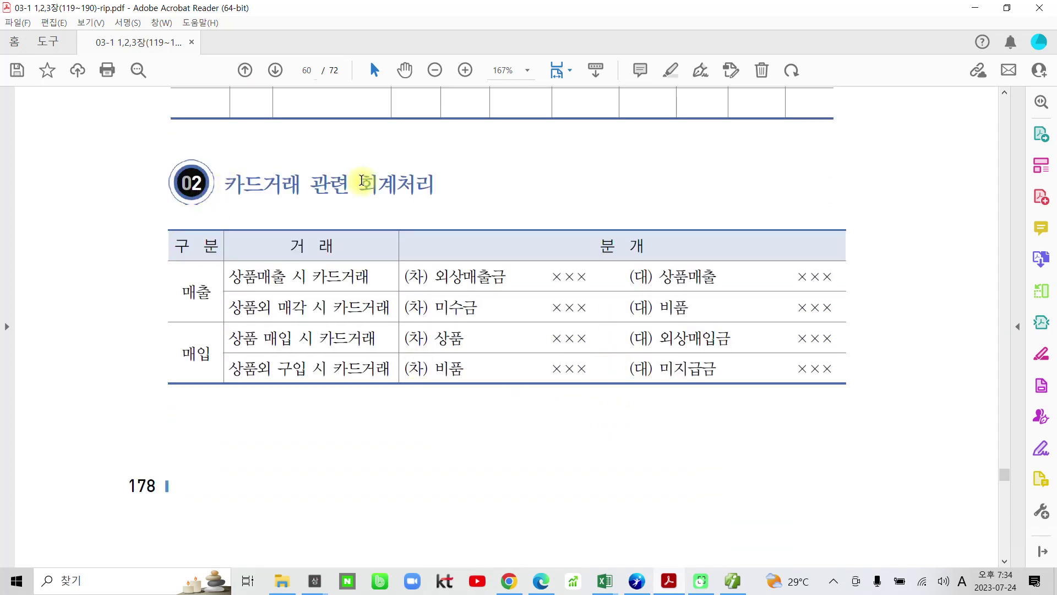
{"action": "left_click_drag", "start_coordinate": [362, 180], "coordinate": [435, 184]}
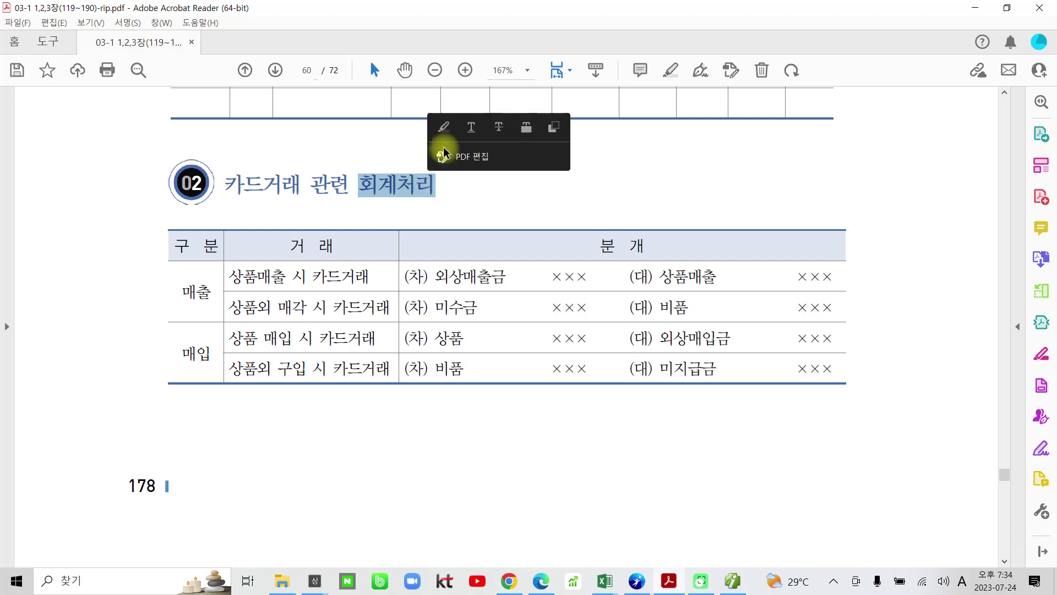
{"action": "left_click", "coordinate": [448, 134]}
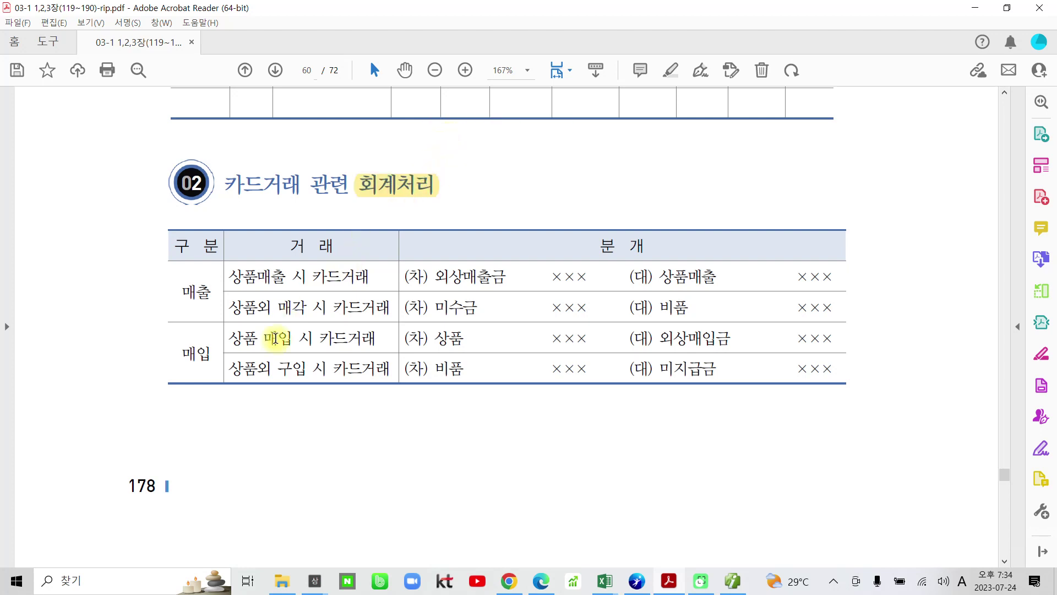
- In the card transaction table, highlight the "매입" category, "상품 매입" in its first row and that row's debit account "상품"
{"action": "scroll", "coordinate": [270, 338], "scroll_direction": "up", "scroll_amount": 1}
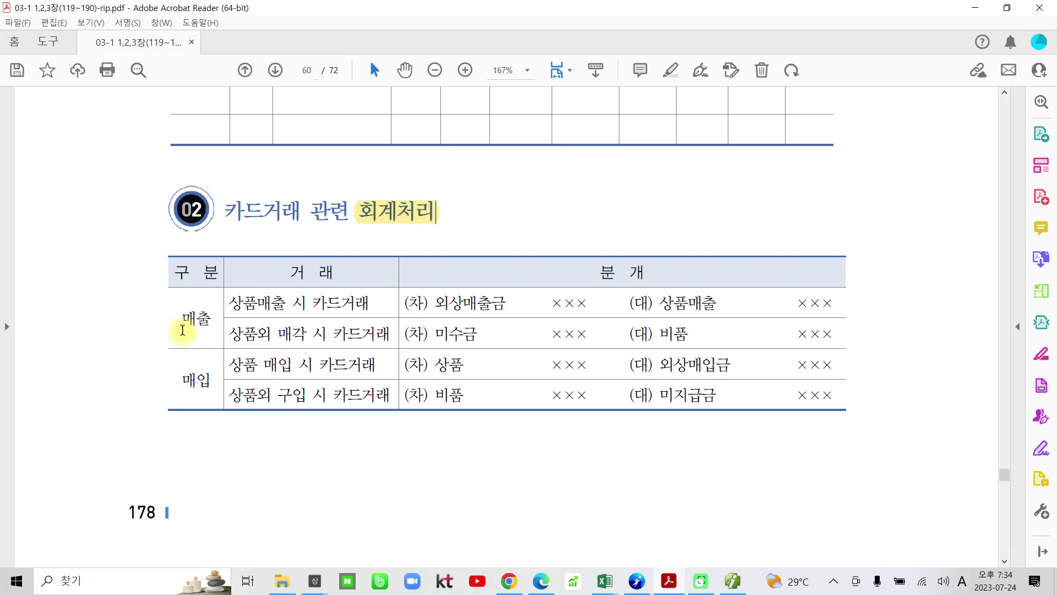
{"action": "left_click_drag", "start_coordinate": [183, 380], "coordinate": [210, 383]}
{"action": "left_click", "coordinate": [226, 329]}
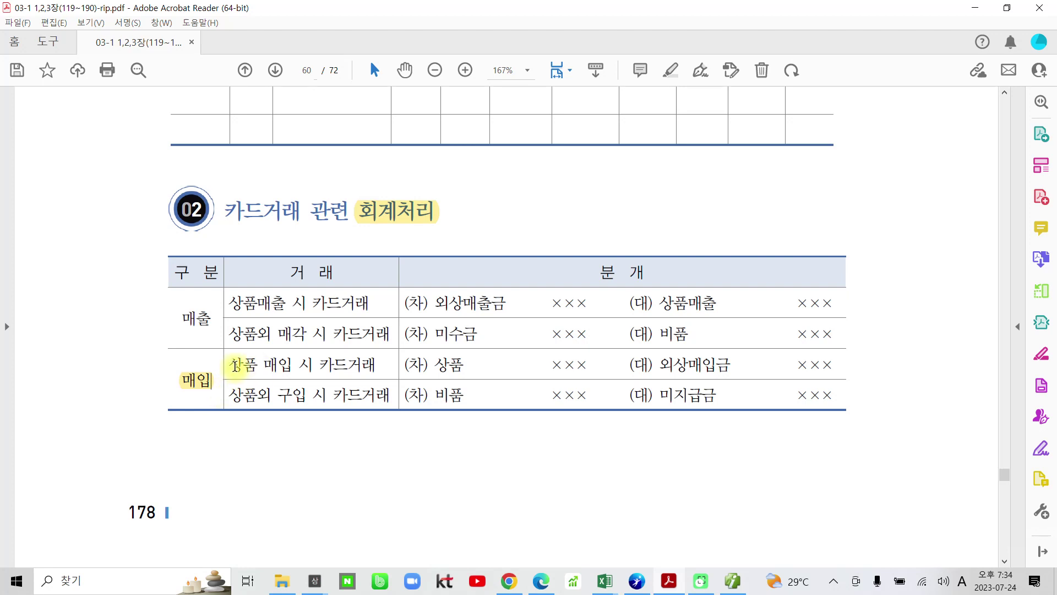
{"action": "left_click_drag", "start_coordinate": [230, 364], "coordinate": [292, 364]}
{"action": "left_click", "coordinate": [298, 312]}
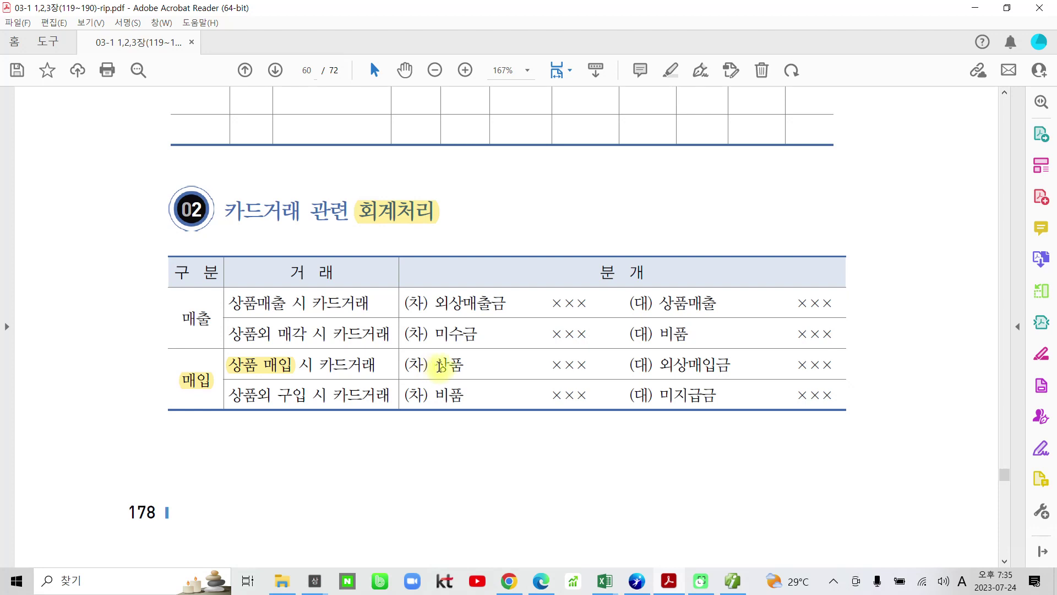
{"action": "left_click_drag", "start_coordinate": [436, 365], "coordinate": [465, 366]}
{"action": "left_click", "coordinate": [481, 309]}
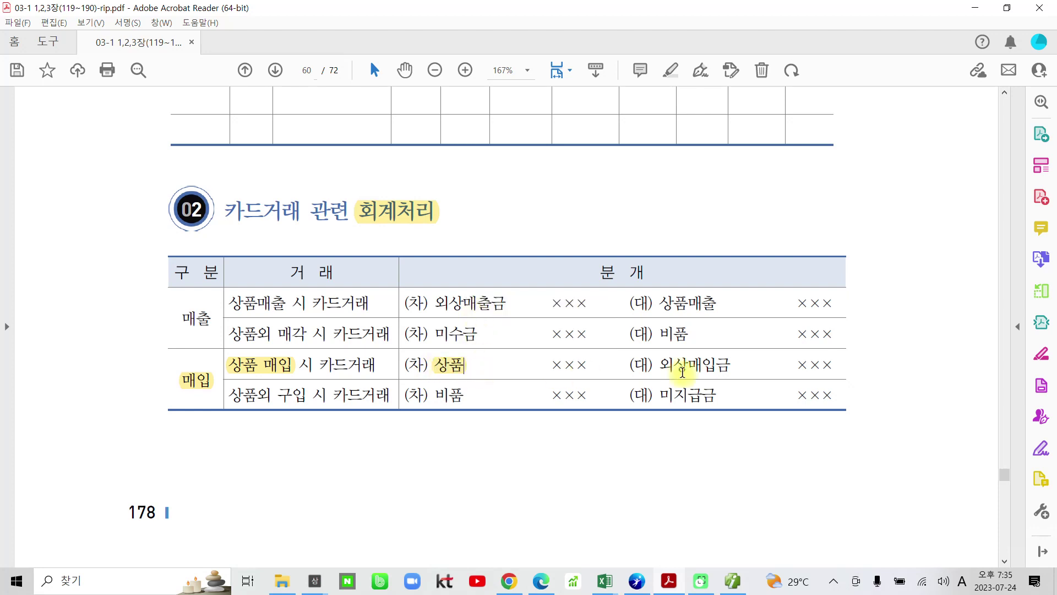
- Highlight the credit account "외상매입금" in the 상품 매입 row and handwrite "(카드)" beside it in red
{"action": "left_click_drag", "start_coordinate": [660, 365], "coordinate": [730, 364]}
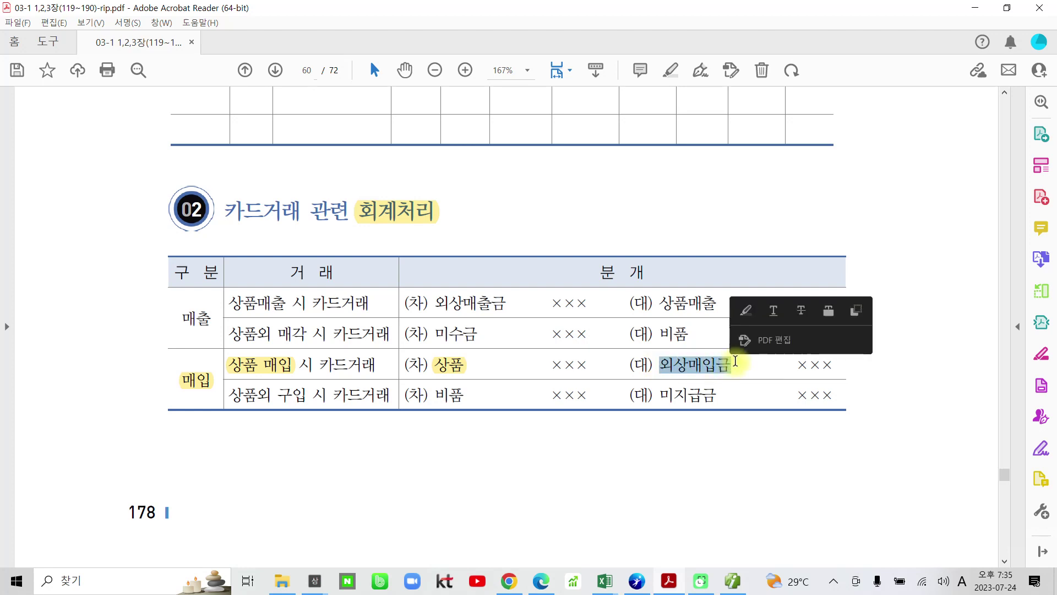
{"action": "left_click", "coordinate": [747, 311]}
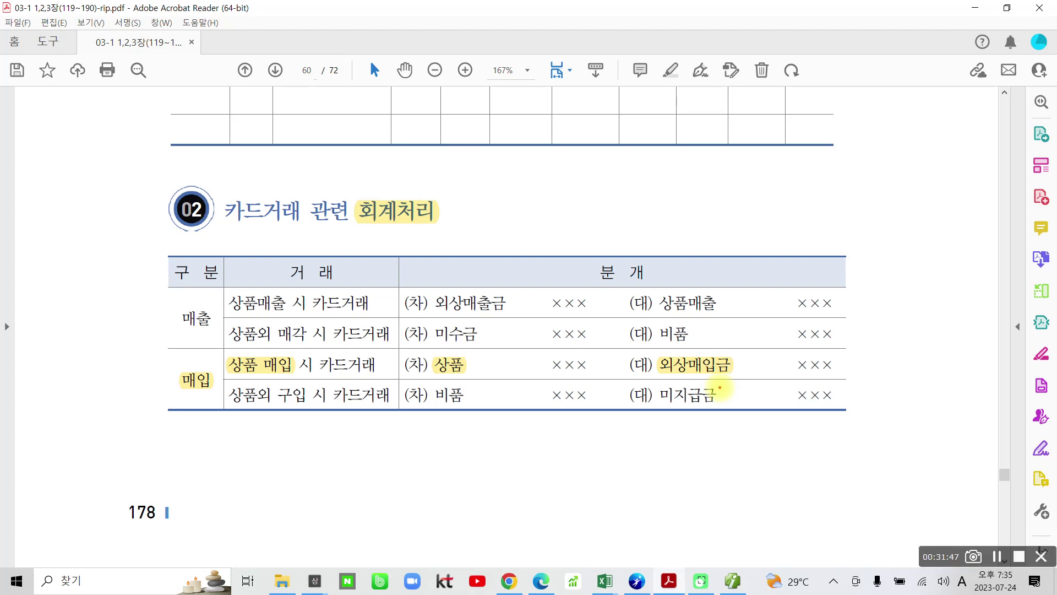
{"action": "mouse_move", "coordinate": [742, 349]}
{"action": "left_mouse_down"}
{"action": "mouse_move", "coordinate": [739, 380]}
{"action": "mouse_move", "coordinate": [778, 386]}
{"action": "mouse_move", "coordinate": [786, 363]}
{"action": "left_mouse_up"}
{"action": "mouse_move", "coordinate": [790, 356]}
{"action": "left_mouse_down"}
{"action": "mouse_move", "coordinate": [812, 352]}
{"action": "mouse_move", "coordinate": [829, 381]}
{"action": "left_mouse_up"}
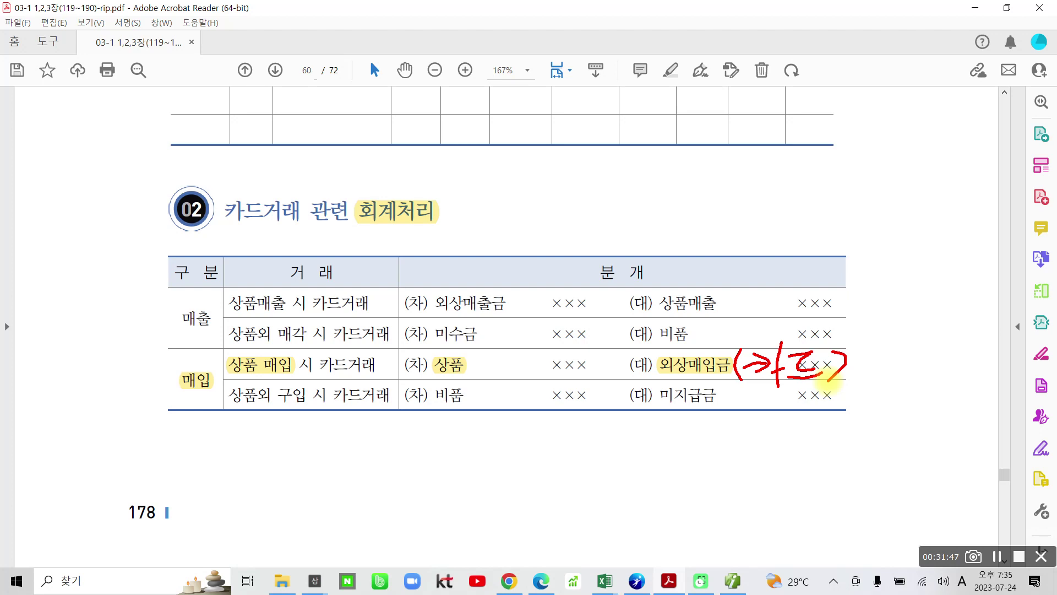
- In red ink, underline "상품외 구입 시", "미지급금" and "비품", add a bracketed ditto mark beside "미지급금" and circle the "매입" category
{"action": "left_click_drag", "start_coordinate": [232, 405], "coordinate": [333, 408]}
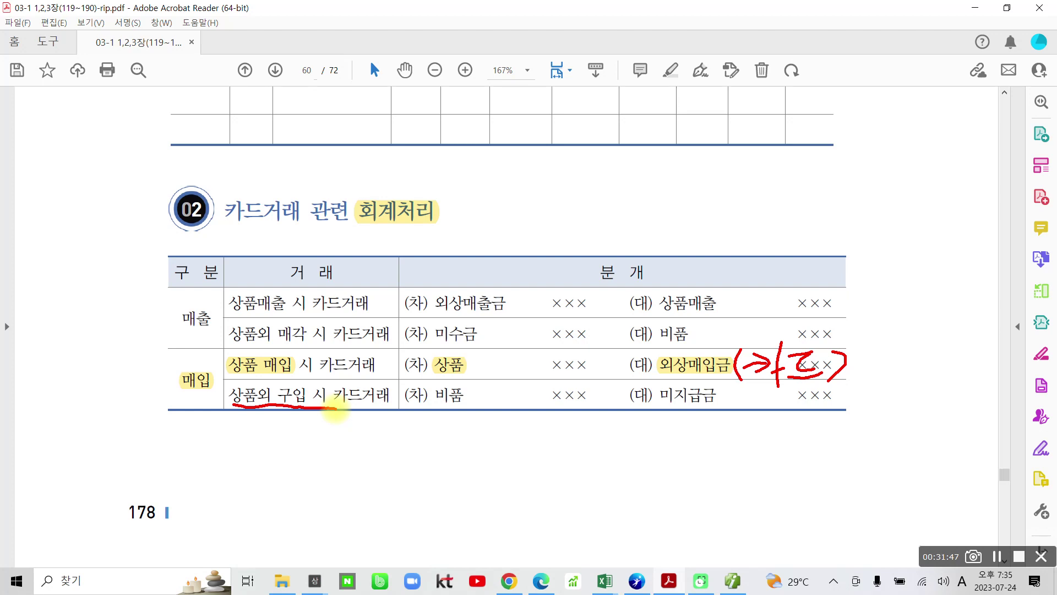
{"action": "left_click_drag", "start_coordinate": [655, 411], "coordinate": [719, 405]}
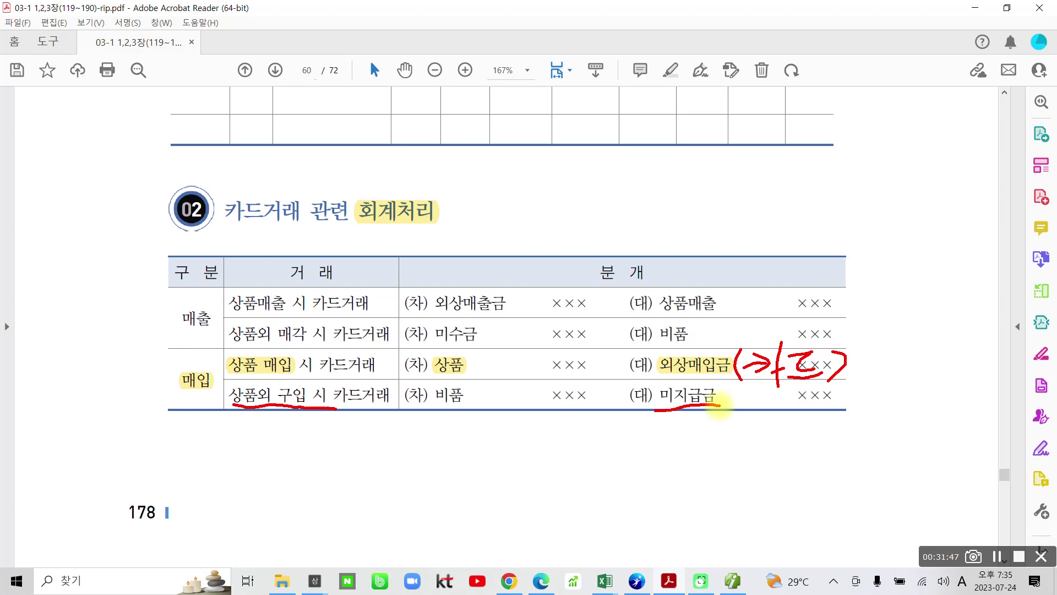
{"action": "mouse_move", "coordinate": [741, 388]}
{"action": "left_mouse_down"}
{"action": "mouse_move", "coordinate": [728, 426]}
{"action": "mouse_move", "coordinate": [785, 404]}
{"action": "mouse_move", "coordinate": [827, 410]}
{"action": "mouse_move", "coordinate": [781, 417]}
{"action": "left_mouse_up"}
{"action": "left_click", "coordinate": [789, 412]}
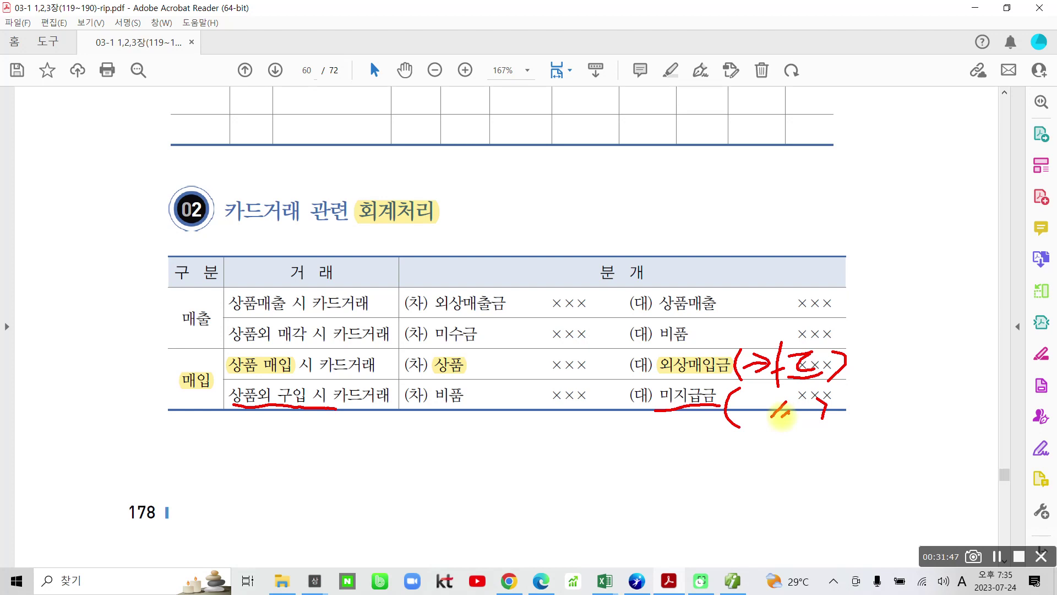
{"action": "left_click_drag", "start_coordinate": [433, 413], "coordinate": [477, 410]}
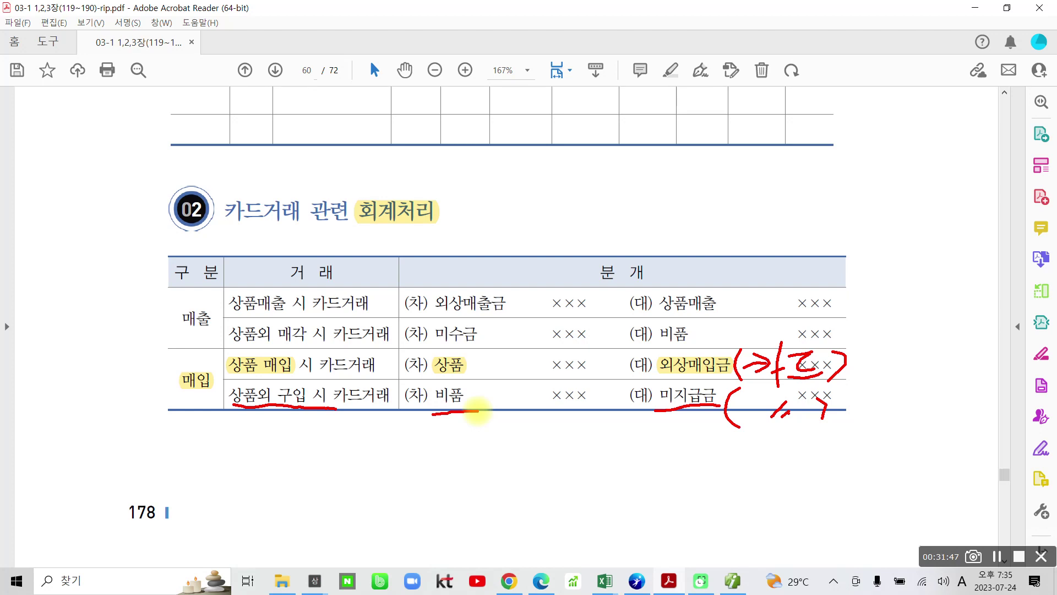
{"action": "mouse_move", "coordinate": [187, 414]}
{"action": "left_mouse_down"}
{"action": "mouse_move", "coordinate": [159, 385]}
{"action": "mouse_move", "coordinate": [196, 417]}
{"action": "left_mouse_up"}
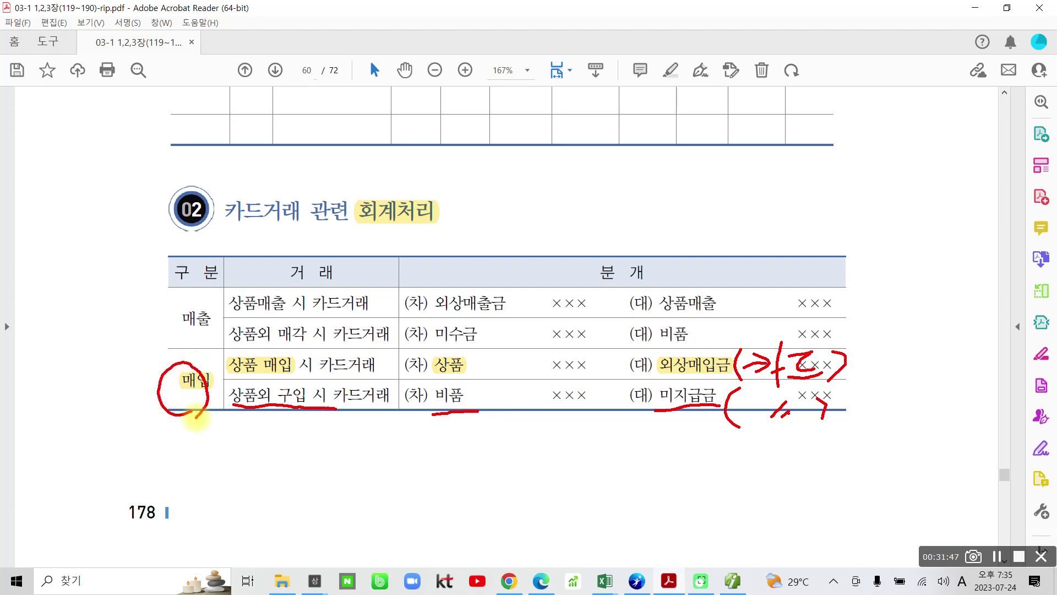
- In blue ink, circle the "매출" category, underline "상품매출 시" and circle "카드거래" in its first row
{"action": "mouse_move", "coordinate": [208, 339]}
{"action": "left_mouse_down"}
{"action": "mouse_move", "coordinate": [161, 321]}
{"action": "mouse_move", "coordinate": [212, 337]}
{"action": "left_mouse_up"}
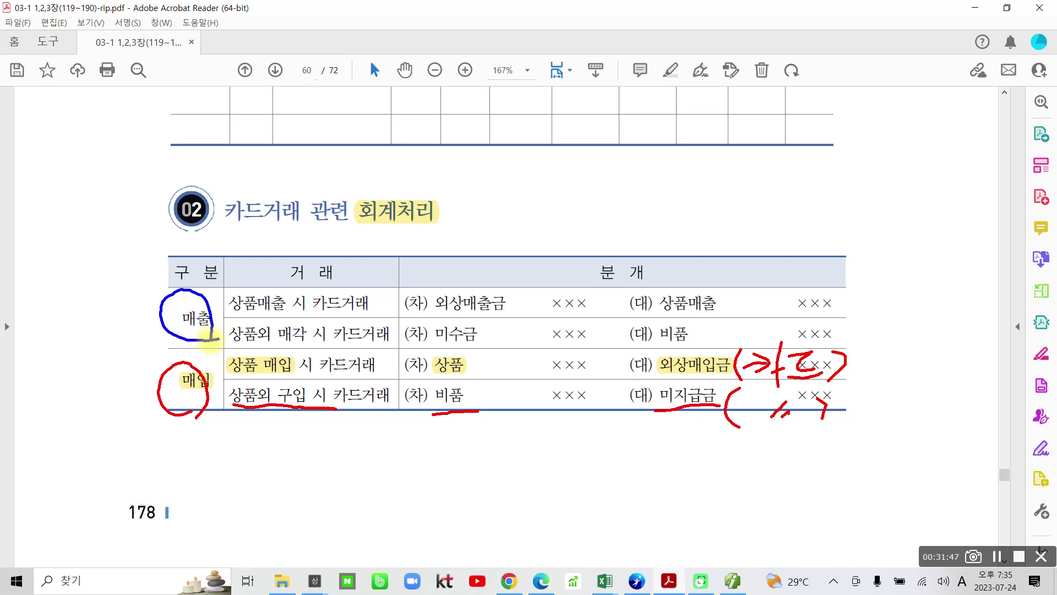
{"action": "mouse_move", "coordinate": [232, 312]}
{"action": "left_mouse_down"}
{"action": "mouse_move", "coordinate": [354, 315]}
{"action": "mouse_move", "coordinate": [368, 289]}
{"action": "mouse_move", "coordinate": [350, 314]}
{"action": "left_mouse_up"}
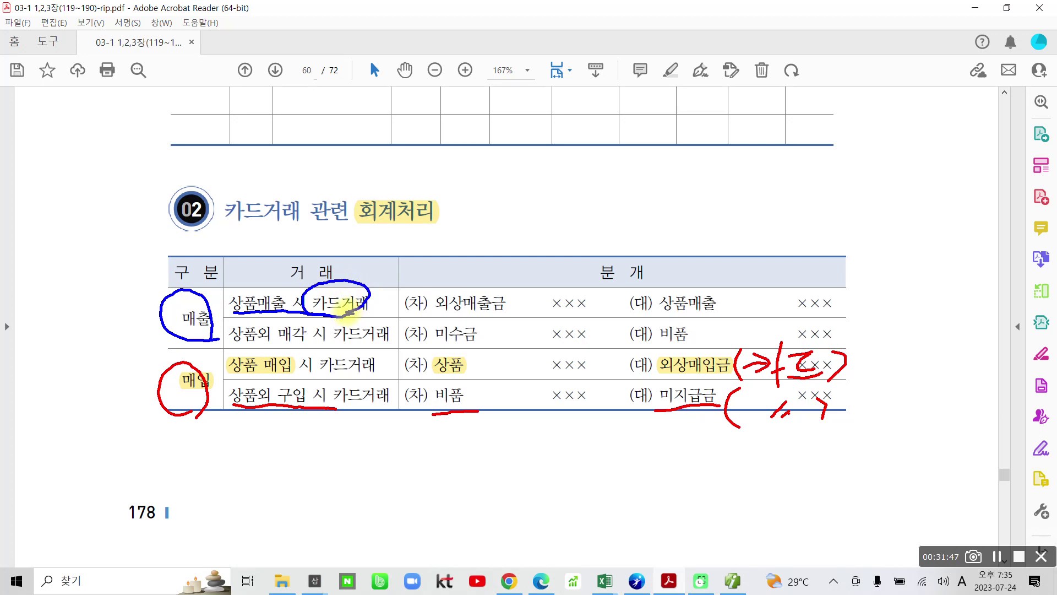
{"action": "left_click_drag", "start_coordinate": [431, 315], "coordinate": [594, 325]}
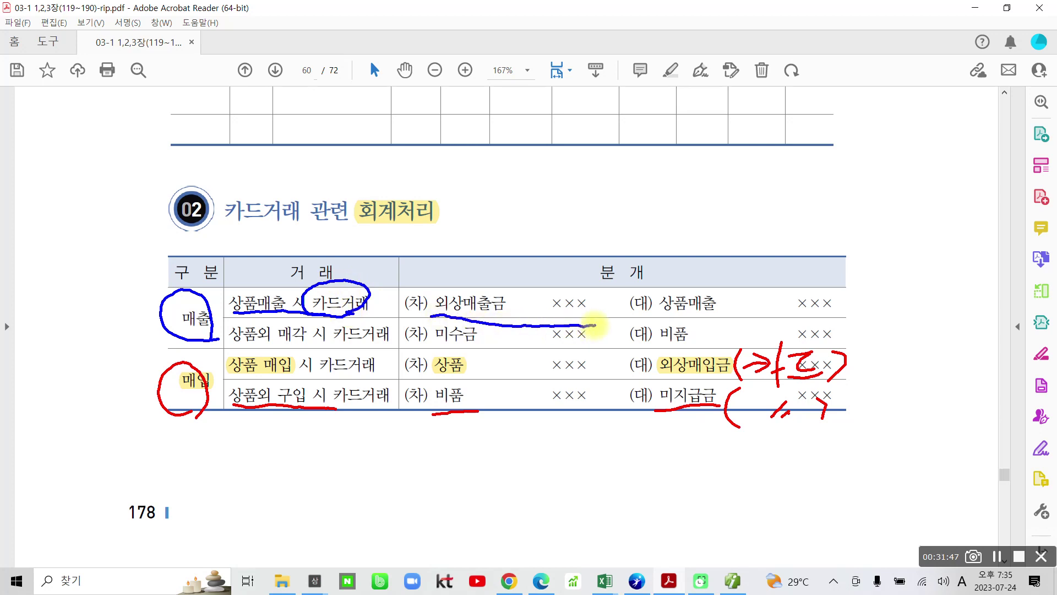
{"action": "key", "text": "ctrl+z"}
{"action": "left_click_drag", "start_coordinate": [438, 315], "coordinate": [565, 313]}
{"action": "key", "text": "ctrl+z"}
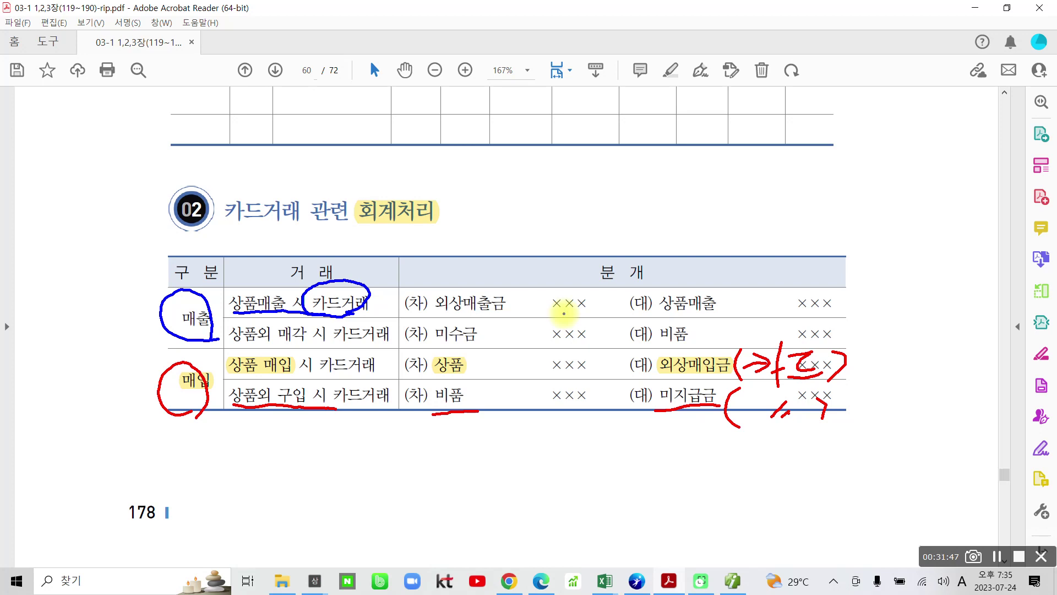
- In blue ink, place a check mark beside the 상품 매입 row, underline "외상매출금" and handwrite "(카드)" beside it
{"action": "left_click_drag", "start_coordinate": [875, 347], "coordinate": [902, 353]}
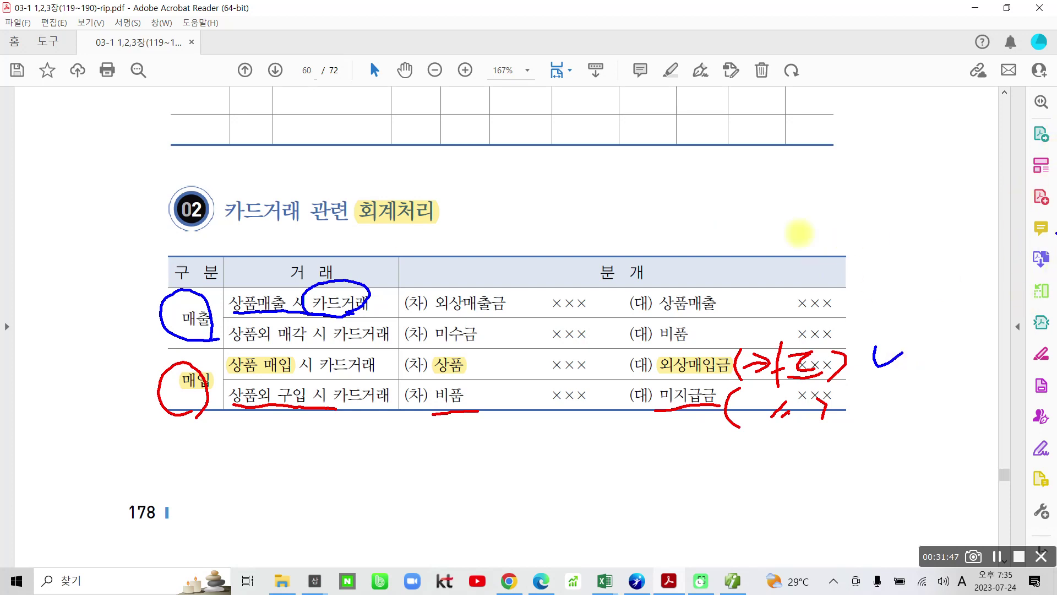
{"action": "left_click_drag", "start_coordinate": [441, 315], "coordinate": [510, 318]}
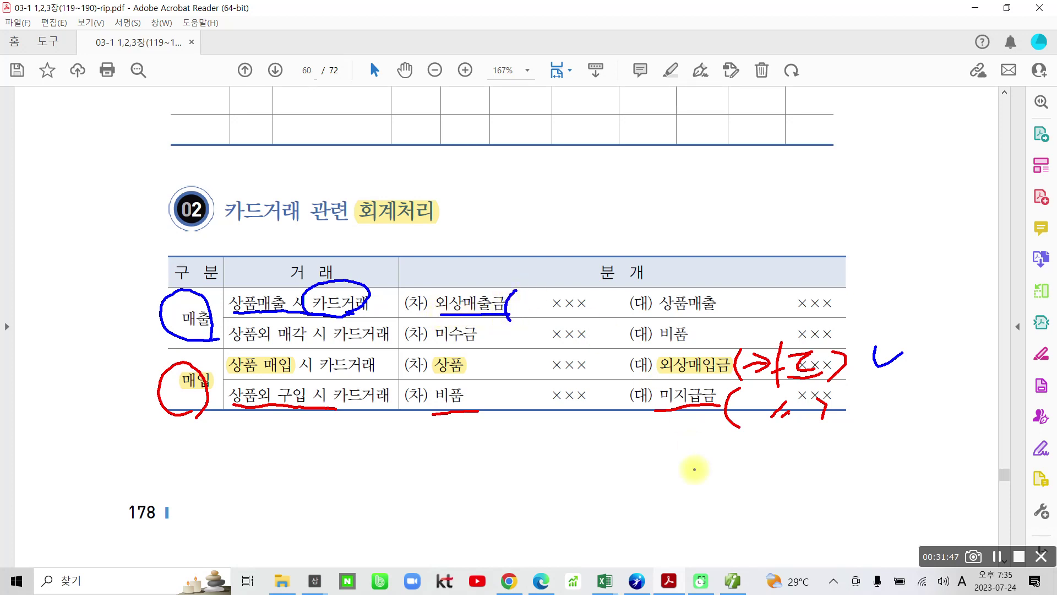
{"action": "mouse_move", "coordinate": [530, 279]}
{"action": "left_mouse_down"}
{"action": "mouse_move", "coordinate": [533, 308]}
{"action": "mouse_move", "coordinate": [519, 306]}
{"action": "left_mouse_up"}
{"action": "mouse_move", "coordinate": [550, 270]}
{"action": "left_mouse_down"}
{"action": "mouse_move", "coordinate": [550, 319]}
{"action": "mouse_move", "coordinate": [590, 295]}
{"action": "left_mouse_up"}
{"action": "left_click_drag", "start_coordinate": [591, 271], "coordinate": [579, 315]}
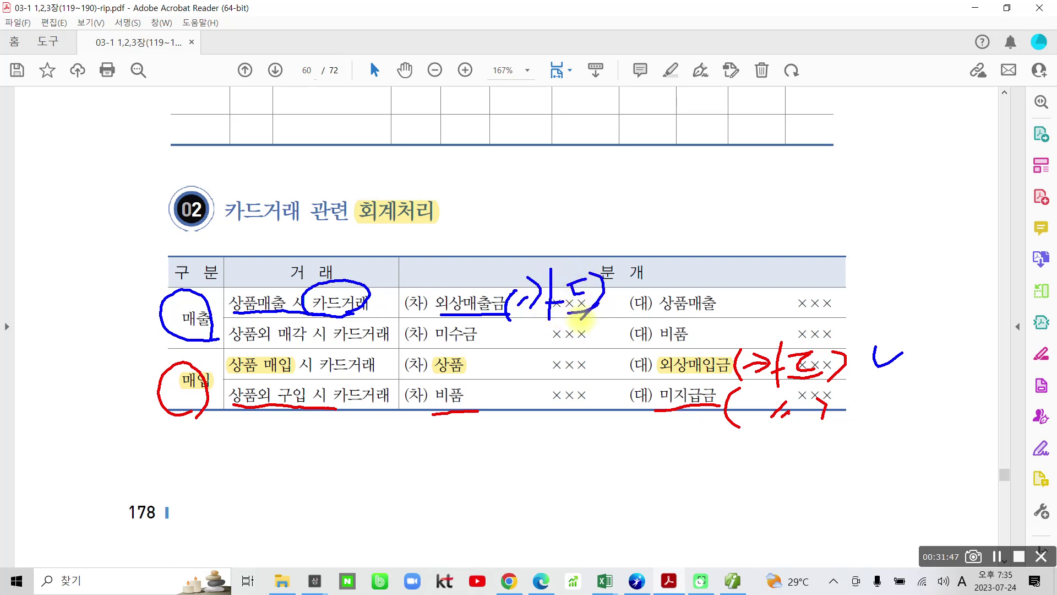
- Underline and box the credit account "상품매출" in blue and handwrite "(수익발생)" beside its row
{"action": "left_click_drag", "start_coordinate": [654, 316], "coordinate": [845, 318]}
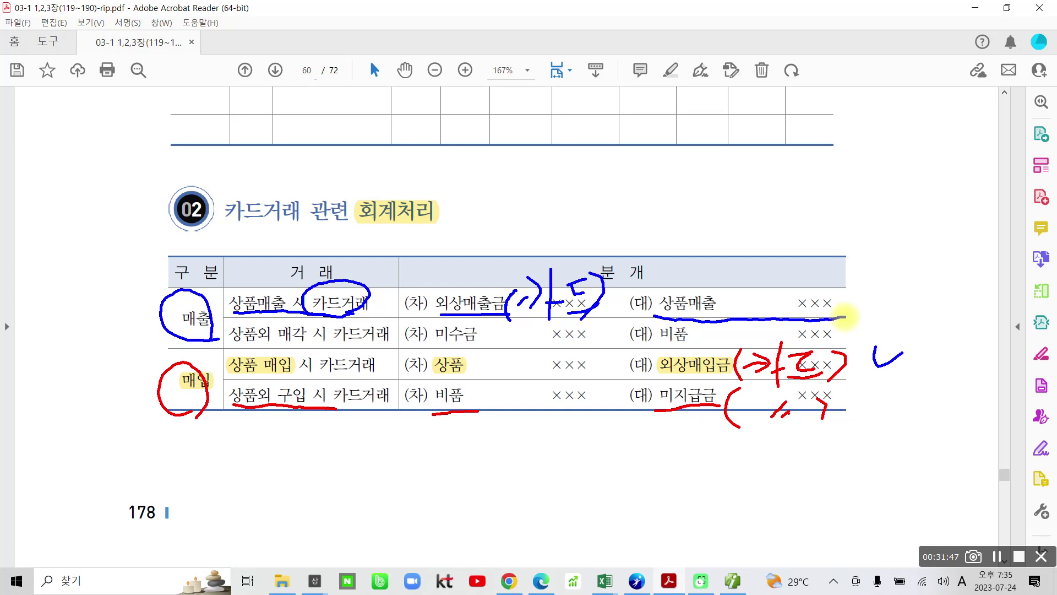
{"action": "mouse_move", "coordinate": [652, 320]}
{"action": "left_mouse_down"}
{"action": "mouse_move", "coordinate": [649, 294]}
{"action": "mouse_move", "coordinate": [715, 282]}
{"action": "mouse_move", "coordinate": [718, 312]}
{"action": "left_mouse_up"}
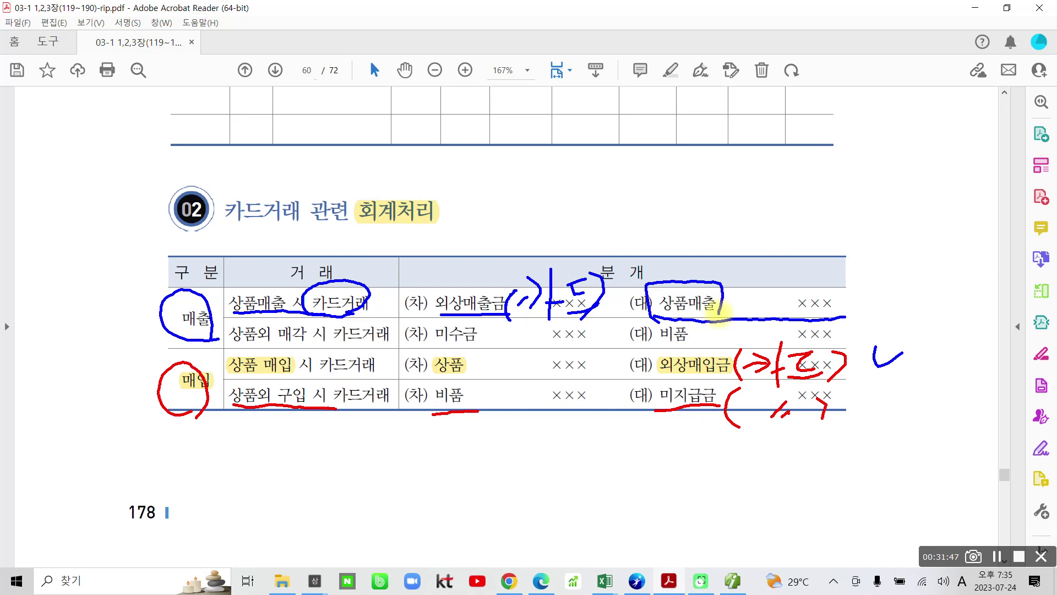
{"action": "left_click_drag", "start_coordinate": [869, 279], "coordinate": [866, 317]}
{"action": "mouse_move", "coordinate": [906, 259]}
{"action": "left_mouse_down"}
{"action": "mouse_move", "coordinate": [884, 298]}
{"action": "mouse_move", "coordinate": [936, 283]}
{"action": "left_mouse_up"}
{"action": "mouse_move", "coordinate": [902, 280]}
{"action": "left_mouse_down"}
{"action": "mouse_move", "coordinate": [899, 312]}
{"action": "mouse_move", "coordinate": [931, 287]}
{"action": "mouse_move", "coordinate": [936, 297]}
{"action": "left_mouse_up"}
{"action": "left_click_drag", "start_coordinate": [925, 302], "coordinate": [949, 325]}
{"action": "mouse_move", "coordinate": [943, 261]}
{"action": "left_mouse_down"}
{"action": "mouse_move", "coordinate": [942, 317]}
{"action": "mouse_move", "coordinate": [972, 294]}
{"action": "left_mouse_up"}
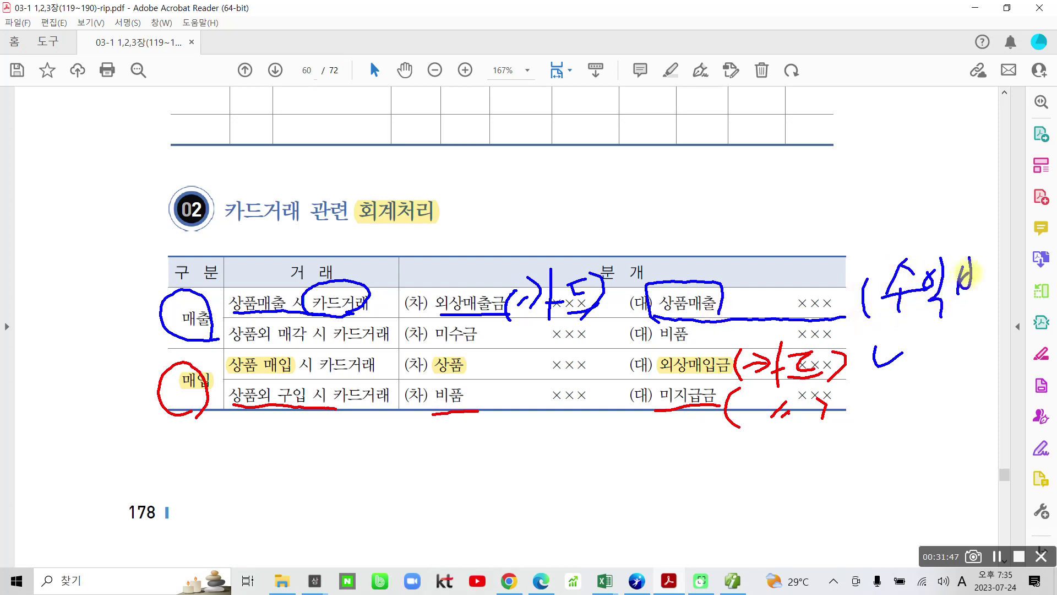
{"action": "left_click_drag", "start_coordinate": [983, 256], "coordinate": [981, 292]}
{"action": "mouse_move", "coordinate": [983, 272]}
{"action": "left_mouse_down"}
{"action": "mouse_move", "coordinate": [998, 271]}
{"action": "mouse_move", "coordinate": [998, 328]}
{"action": "left_mouse_up"}
{"action": "mouse_move", "coordinate": [997, 268]}
{"action": "left_mouse_down"}
{"action": "mouse_move", "coordinate": [1011, 291]}
{"action": "mouse_move", "coordinate": [1034, 274]}
{"action": "mouse_move", "coordinate": [995, 334]}
{"action": "left_mouse_up"}
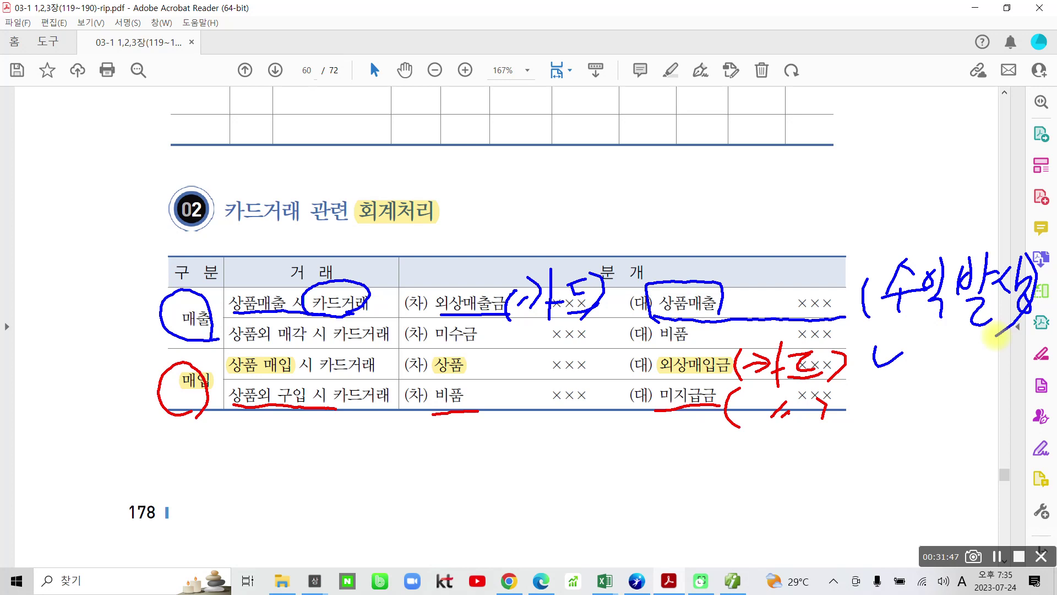
- Underline "외상매출금", "상품외 매각 시", "비품" in the purchase row and "미수금" in blue, circle "카드거래" and add a note beside "미수금"
{"action": "left_click_drag", "start_coordinate": [432, 312], "coordinate": [548, 318]}
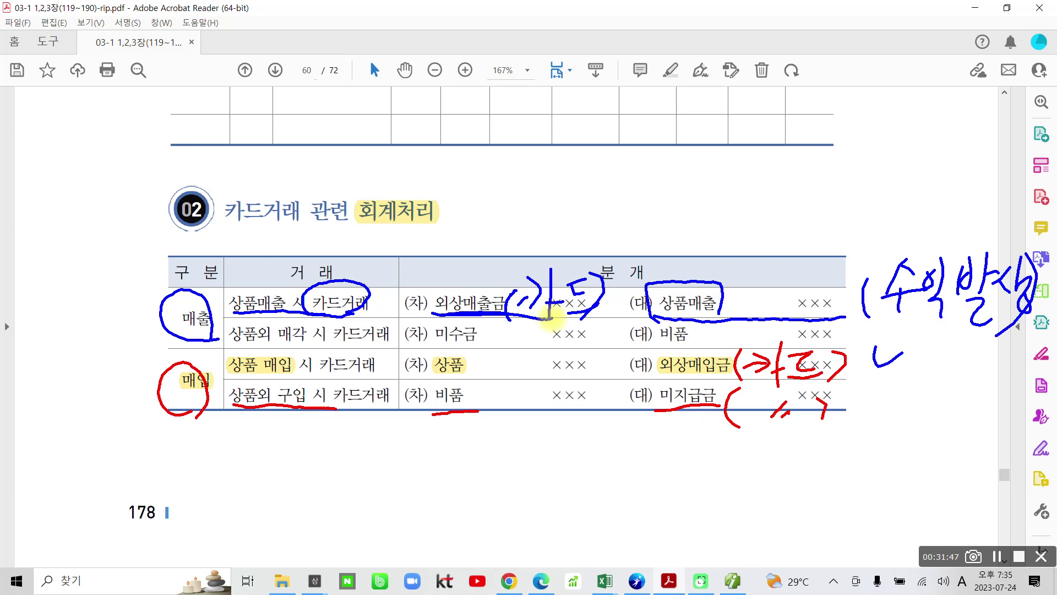
{"action": "mouse_move", "coordinate": [208, 337]}
{"action": "left_mouse_down"}
{"action": "mouse_move", "coordinate": [376, 346]}
{"action": "mouse_move", "coordinate": [358, 348]}
{"action": "mouse_move", "coordinate": [386, 308]}
{"action": "mouse_move", "coordinate": [379, 351]}
{"action": "left_mouse_up"}
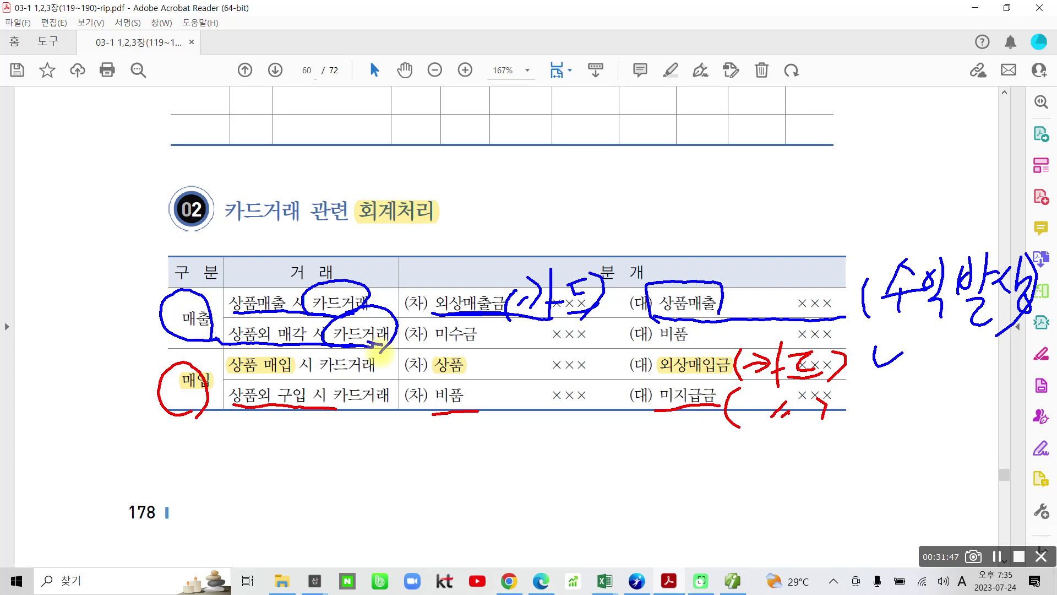
{"action": "left_click_drag", "start_coordinate": [424, 413], "coordinate": [470, 403]}
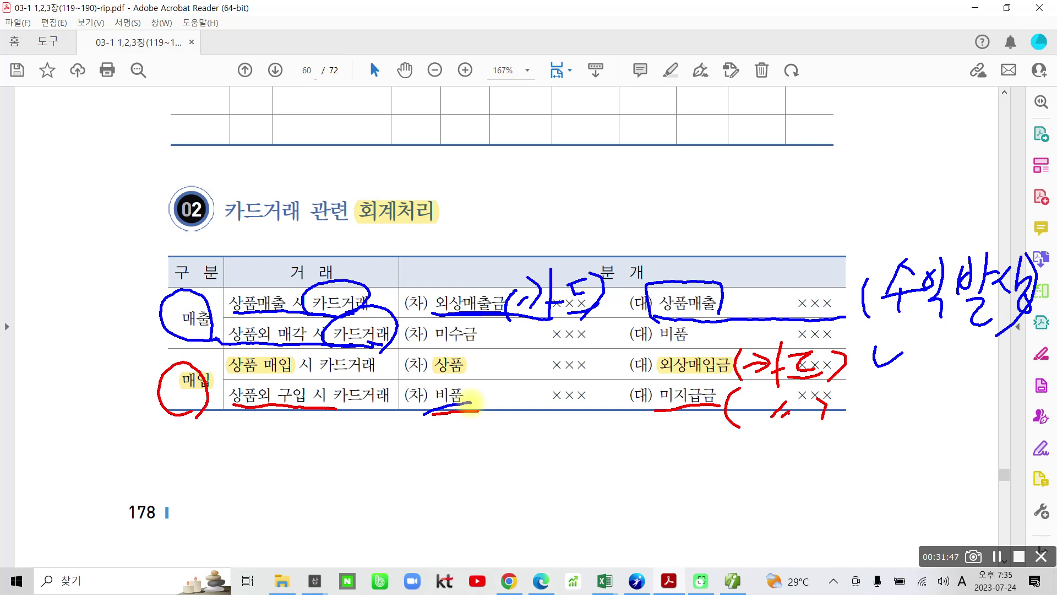
{"action": "left_click_drag", "start_coordinate": [415, 350], "coordinate": [506, 355]}
{"action": "left_click_drag", "start_coordinate": [542, 329], "coordinate": [539, 352]}
{"action": "left_click_drag", "start_coordinate": [576, 319], "coordinate": [567, 357]}
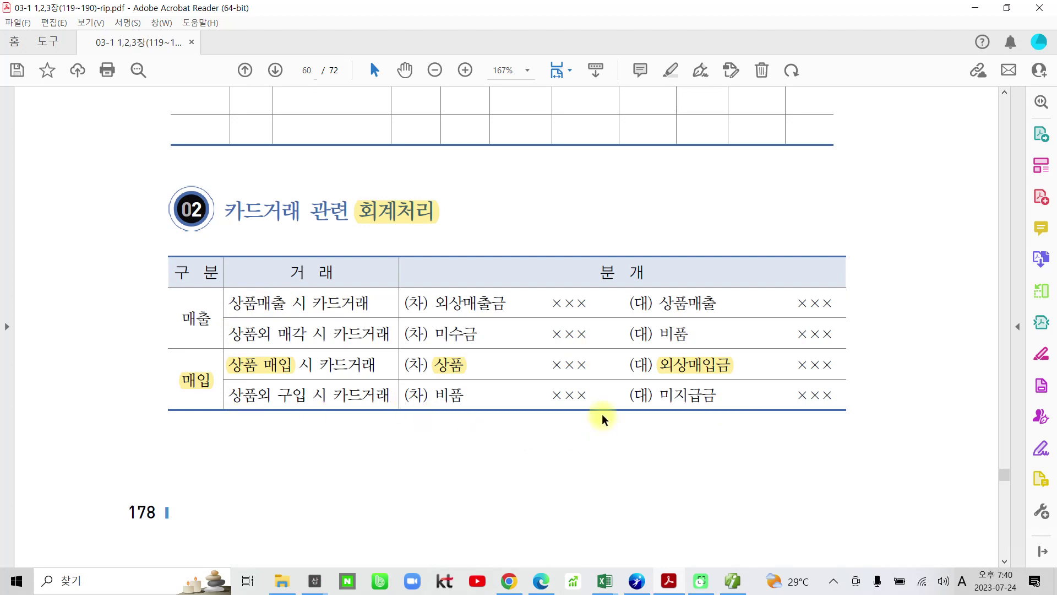
- Circle the whole card transaction table in blue, draw a star beside it and clear the ink
{"action": "mouse_move", "coordinate": [163, 262]}
{"action": "left_mouse_down"}
{"action": "mouse_move", "coordinate": [164, 414]}
{"action": "mouse_move", "coordinate": [879, 432]}
{"action": "mouse_move", "coordinate": [635, 246]}
{"action": "left_mouse_up"}
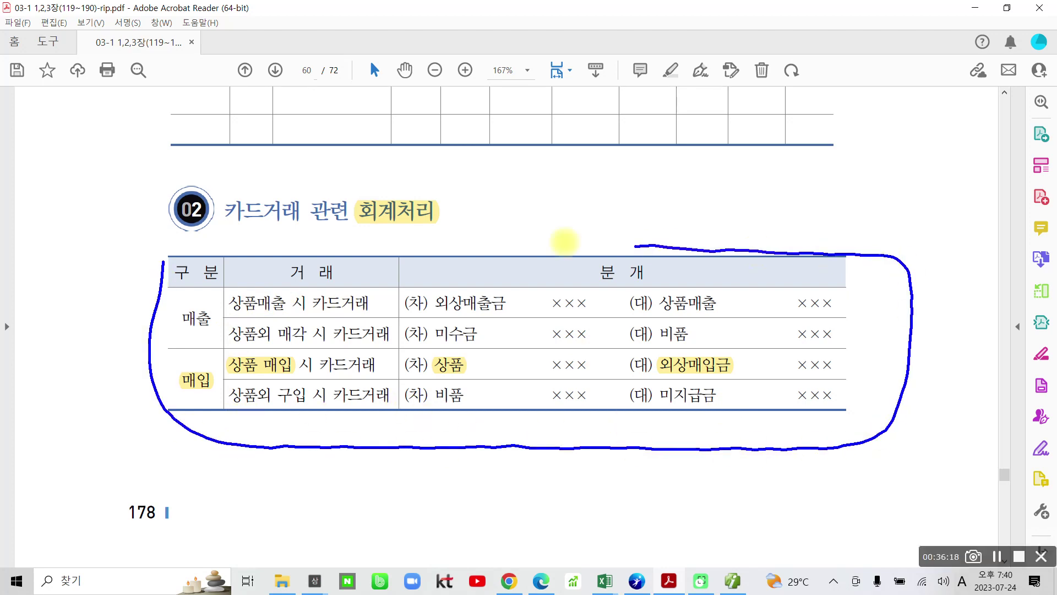
{"action": "left_click_drag", "start_coordinate": [564, 242], "coordinate": [142, 265]}
{"action": "mouse_move", "coordinate": [55, 373]}
{"action": "left_mouse_down"}
{"action": "mouse_move", "coordinate": [107, 324]}
{"action": "mouse_move", "coordinate": [132, 325]}
{"action": "mouse_move", "coordinate": [77, 419]}
{"action": "left_mouse_up"}
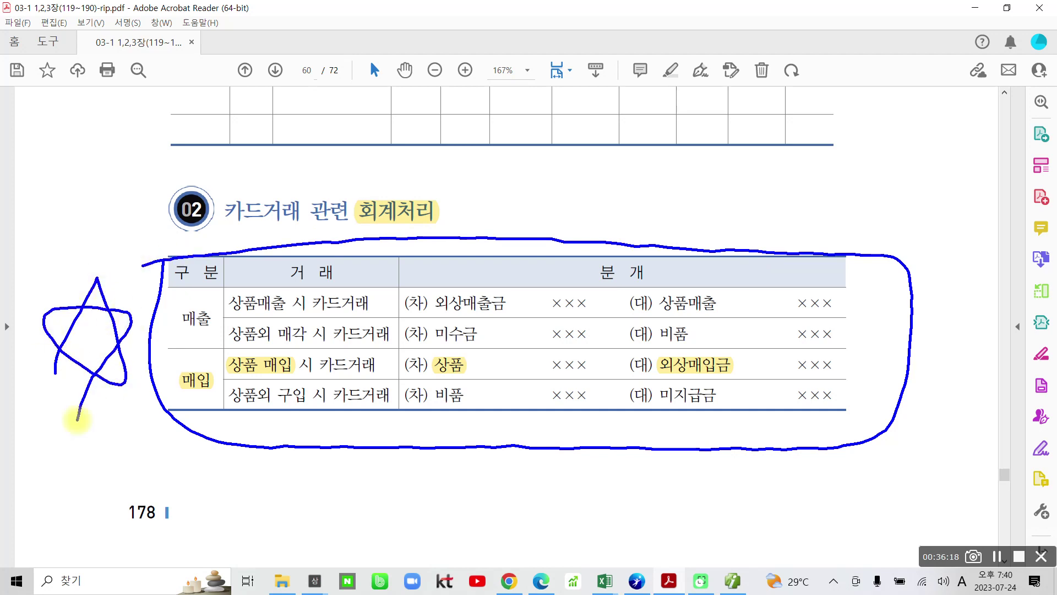
{"action": "key", "text": "Escape"}
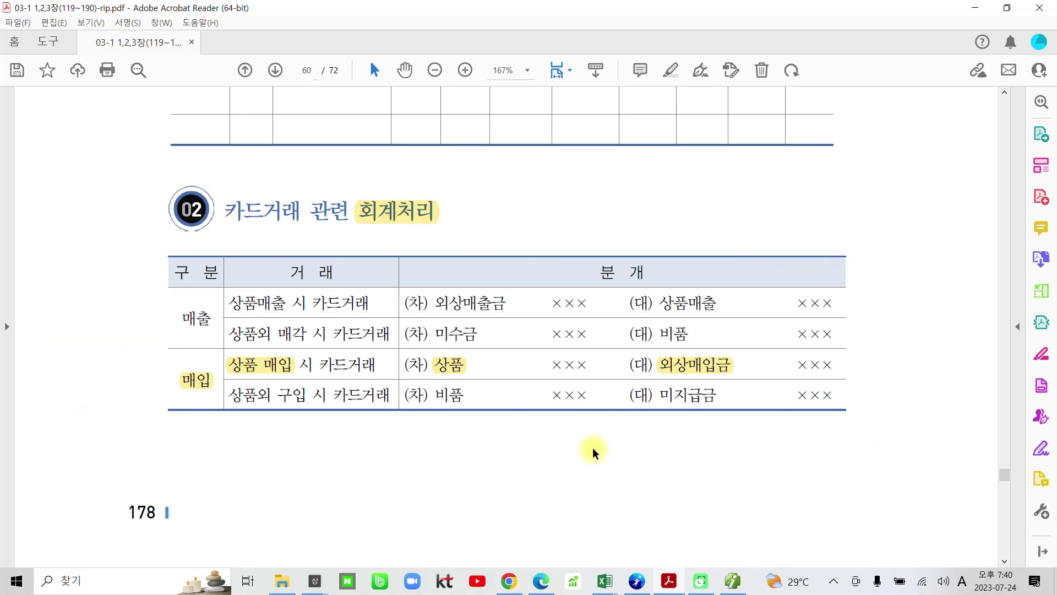
- In the 카드 관련 거래 exercise on the next page, highlight the first task heading "신용카드의 사용"
{"action": "scroll", "coordinate": [596, 436], "scroll_direction": "down", "scroll_amount": 3}
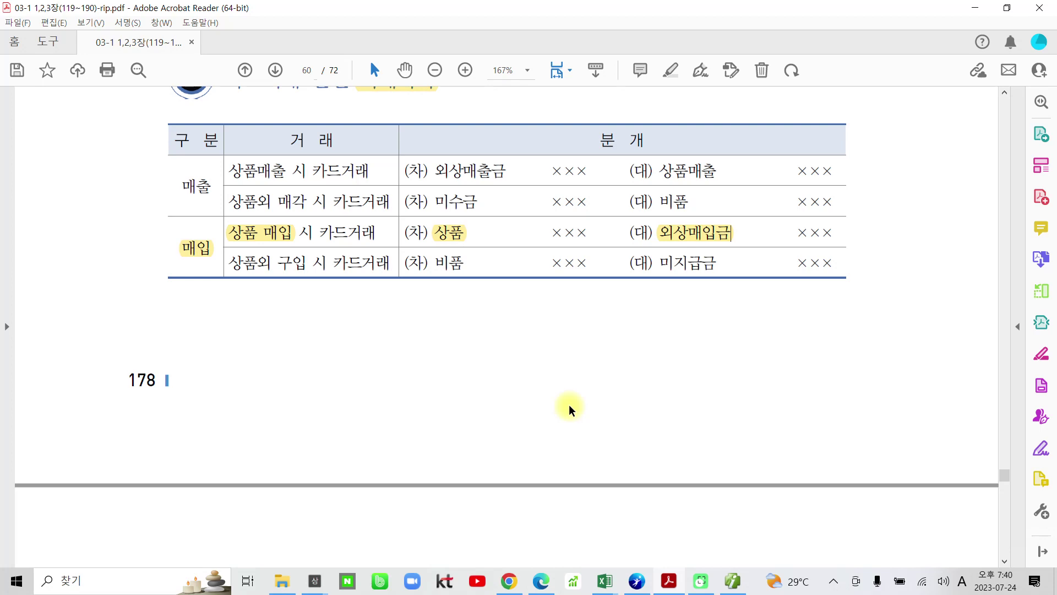
{"action": "scroll", "coordinate": [570, 408], "scroll_direction": "down", "scroll_amount": 10}
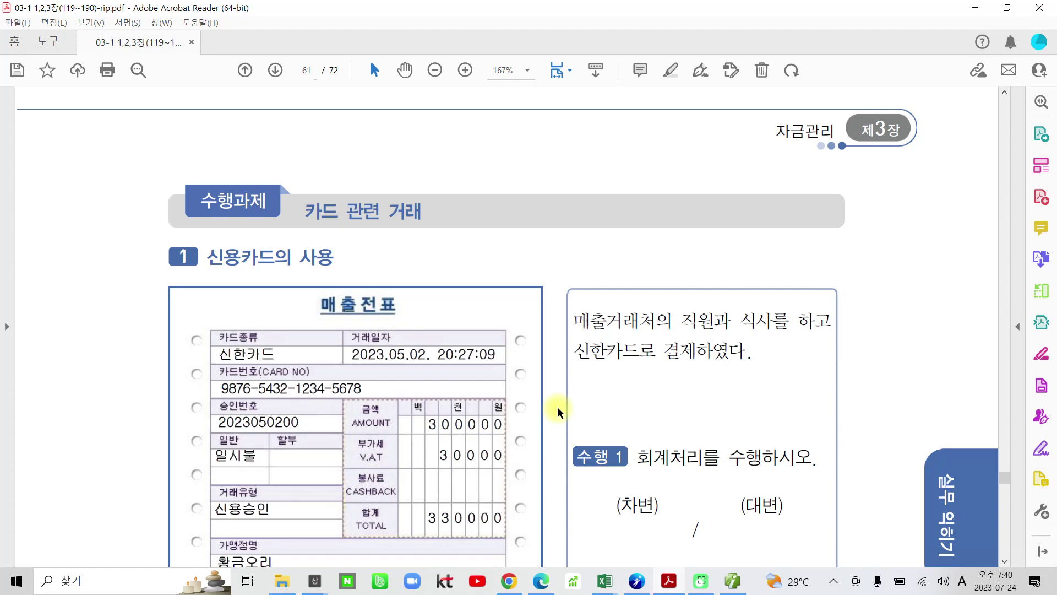
{"action": "scroll", "coordinate": [557, 407], "scroll_direction": "down", "scroll_amount": 6}
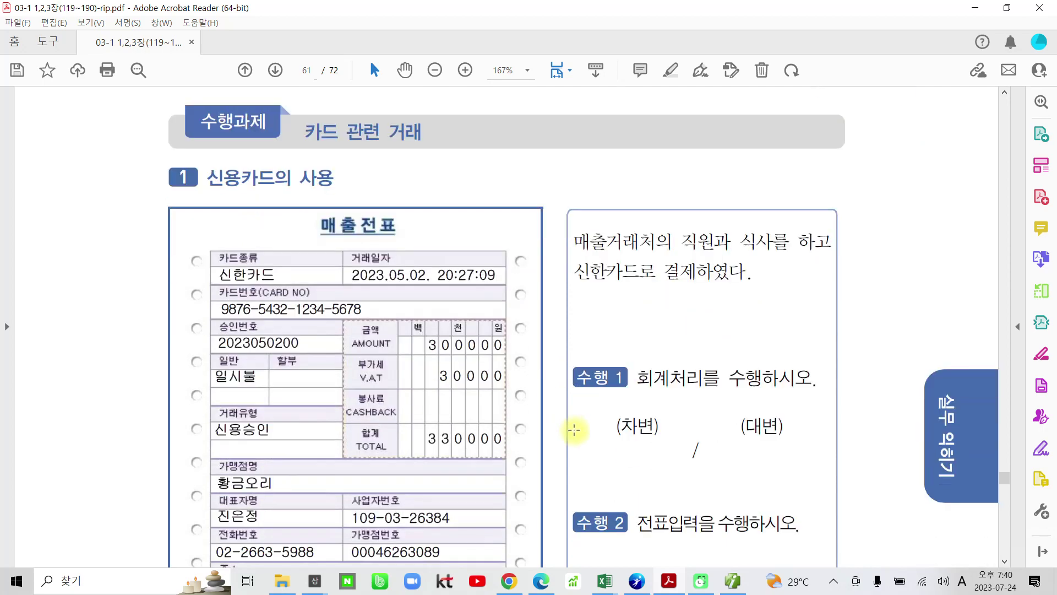
{"action": "scroll", "coordinate": [570, 441], "scroll_direction": "down", "scroll_amount": 2}
{"action": "scroll", "coordinate": [571, 440], "scroll_direction": "up", "scroll_amount": 6}
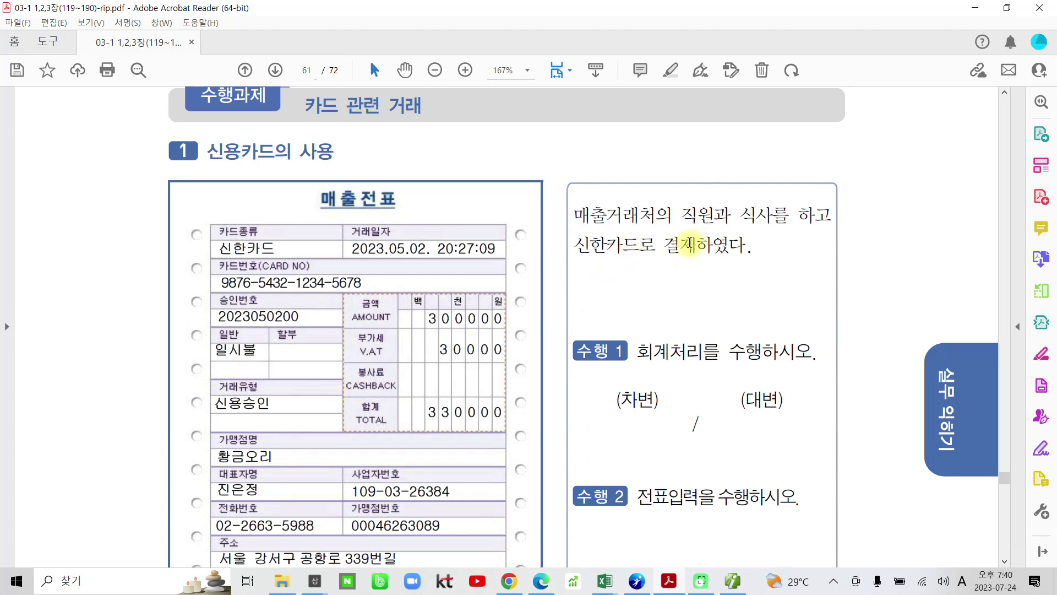
{"action": "scroll", "coordinate": [623, 226], "scroll_direction": "up", "scroll_amount": 1}
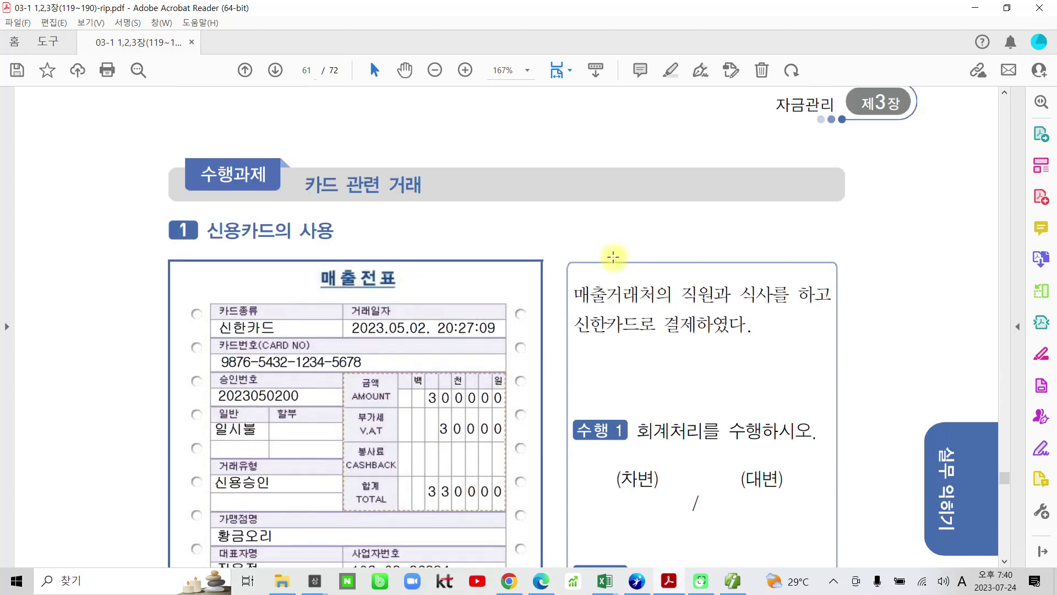
{"action": "left_click_drag", "start_coordinate": [204, 230], "coordinate": [333, 231]}
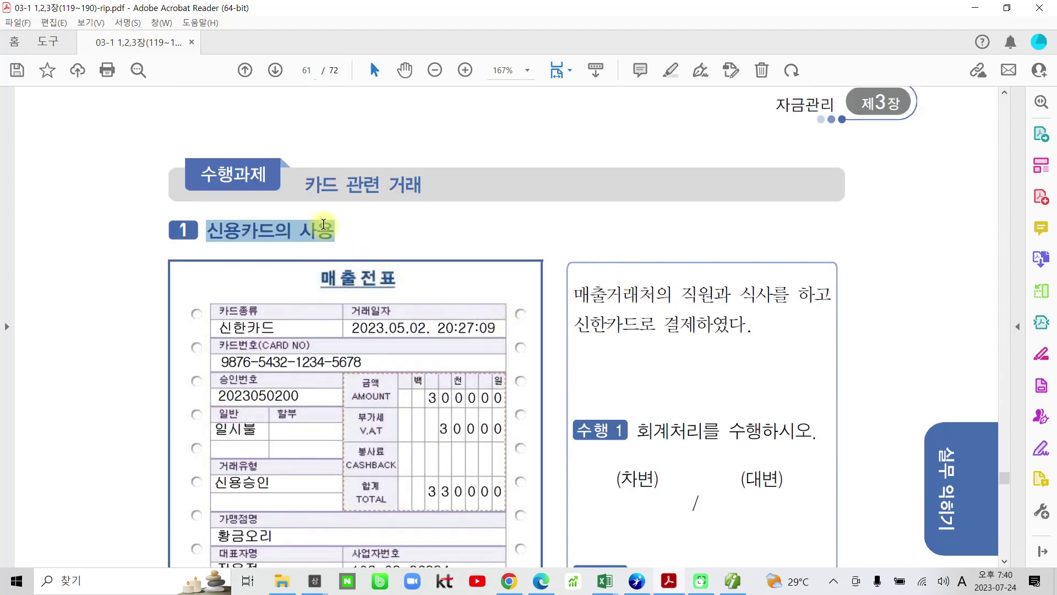
{"action": "left_click", "coordinate": [342, 173]}
- Highlight the second task heading "신용카드 사용대금의 결제" and return to the first task's sales slip
{"action": "scroll", "coordinate": [602, 414], "scroll_direction": "down", "scroll_amount": 6}
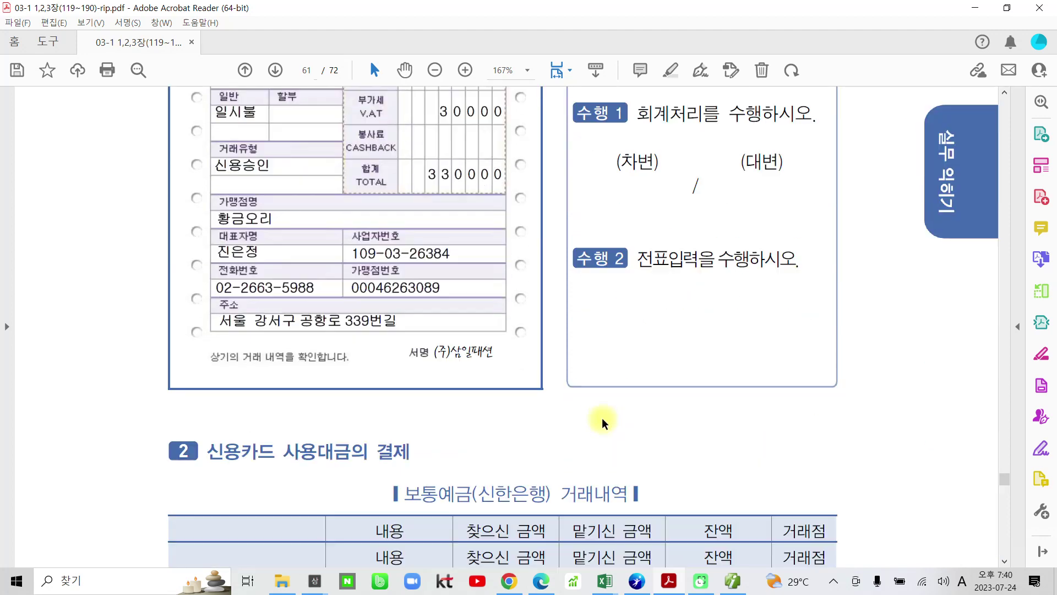
{"action": "left_click_drag", "start_coordinate": [218, 302], "coordinate": [410, 302]}
{"action": "left_click", "coordinate": [408, 237]}
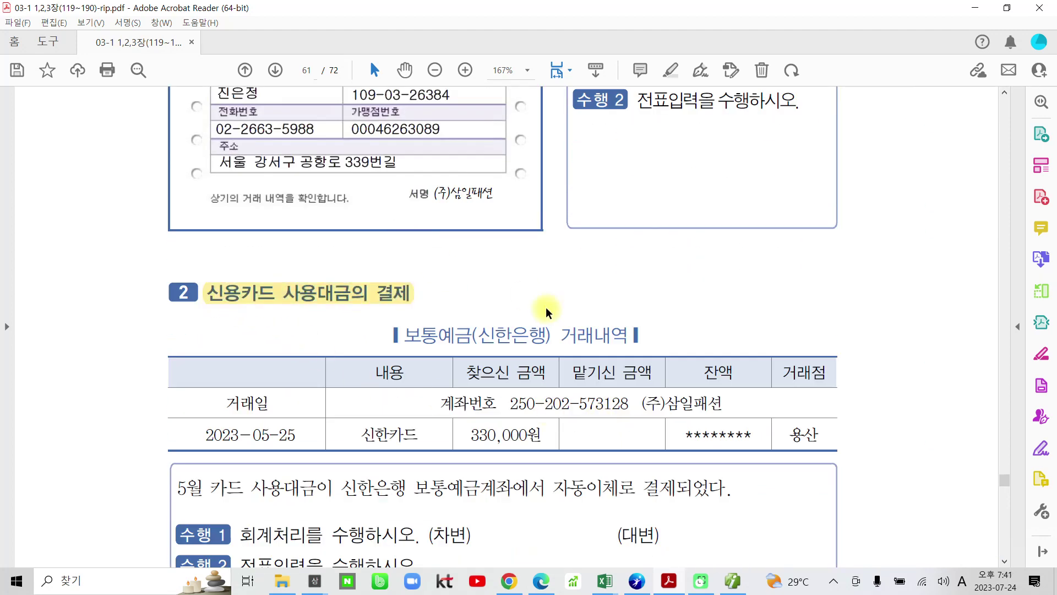
{"action": "scroll", "coordinate": [540, 287], "scroll_direction": "up", "scroll_amount": 5}
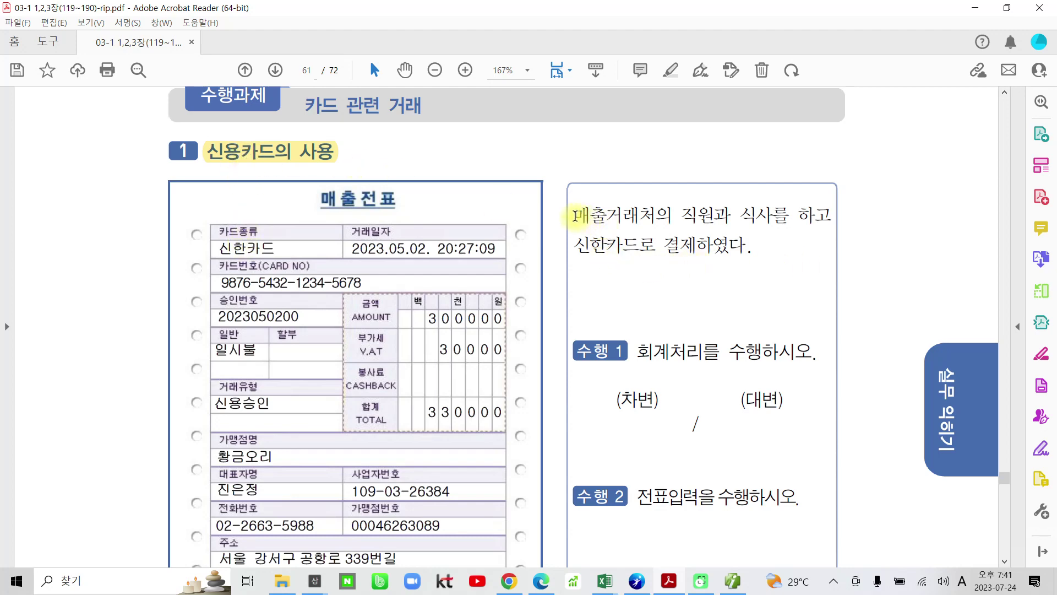
- Highlight "매출거래처의 직원과 식사를" and "신한카드로 결제하였다" in the first task's transaction description
{"action": "left_click_drag", "start_coordinate": [573, 216], "coordinate": [753, 219]}
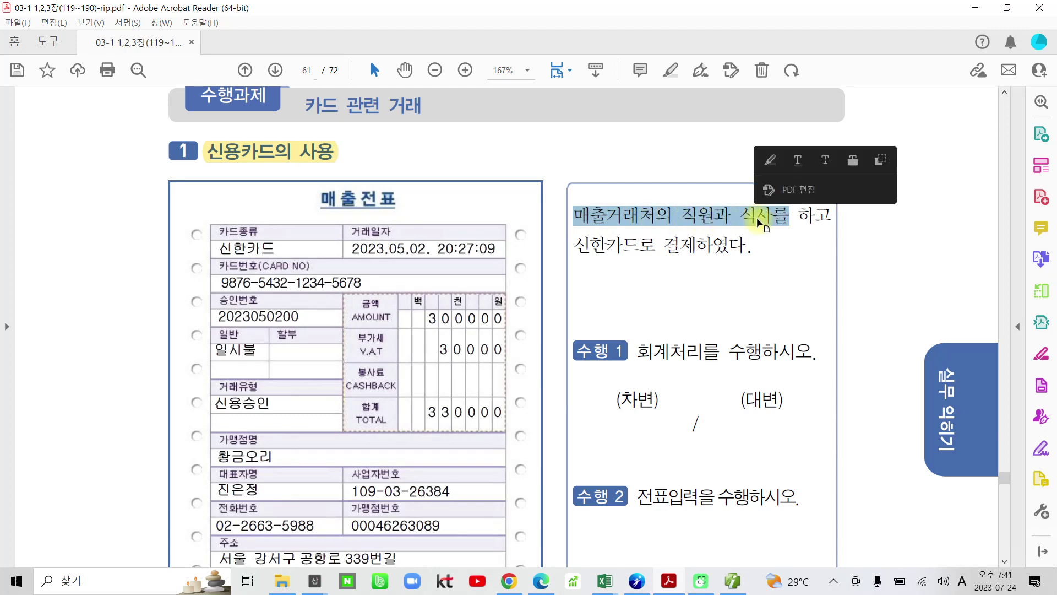
{"action": "left_click", "coordinate": [771, 166]}
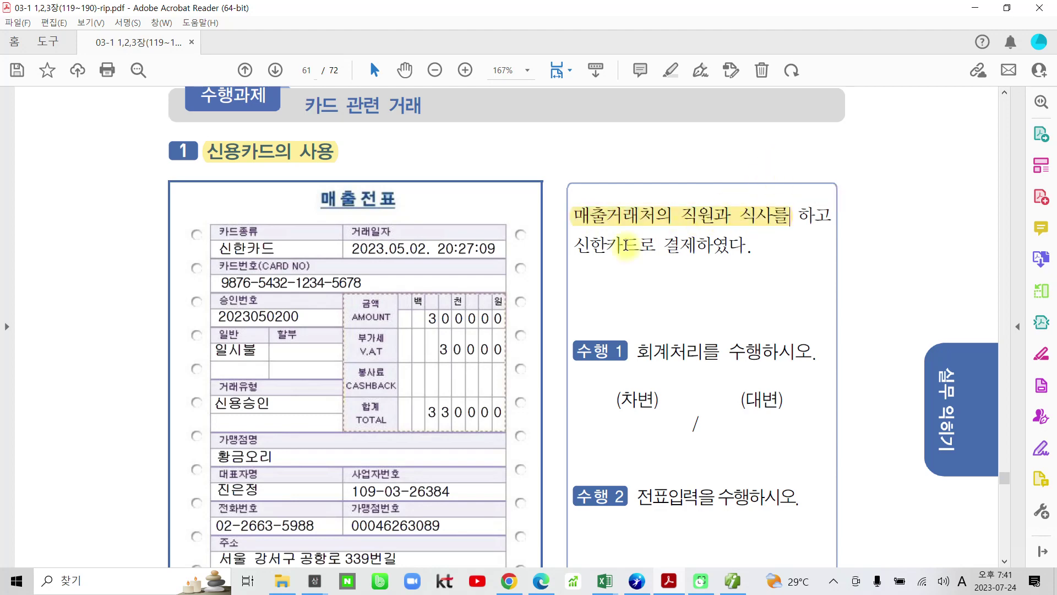
{"action": "left_click_drag", "start_coordinate": [575, 245], "coordinate": [692, 244]}
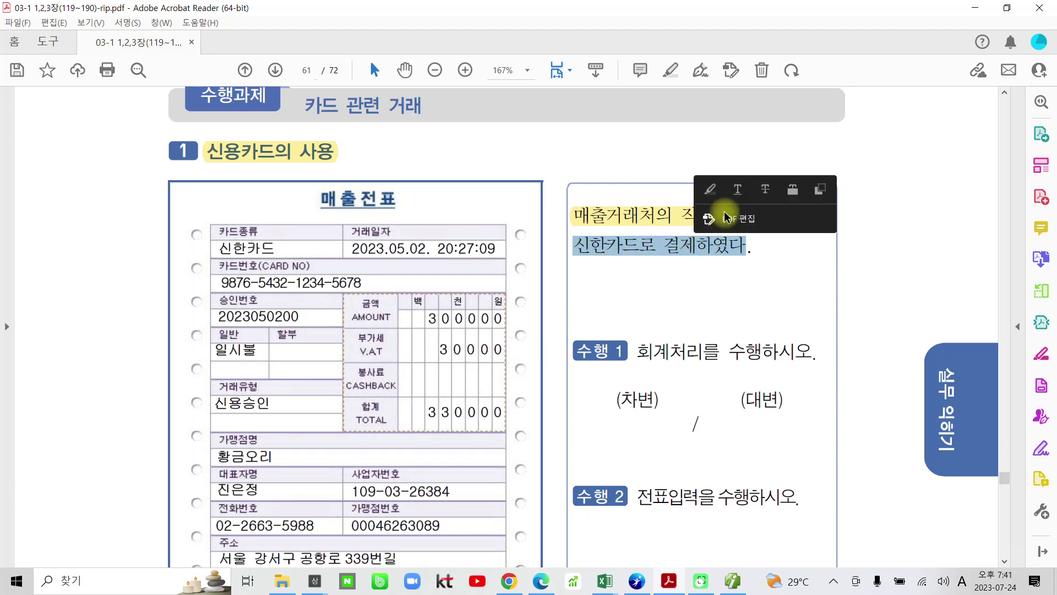
{"action": "left_click", "coordinate": [712, 185]}
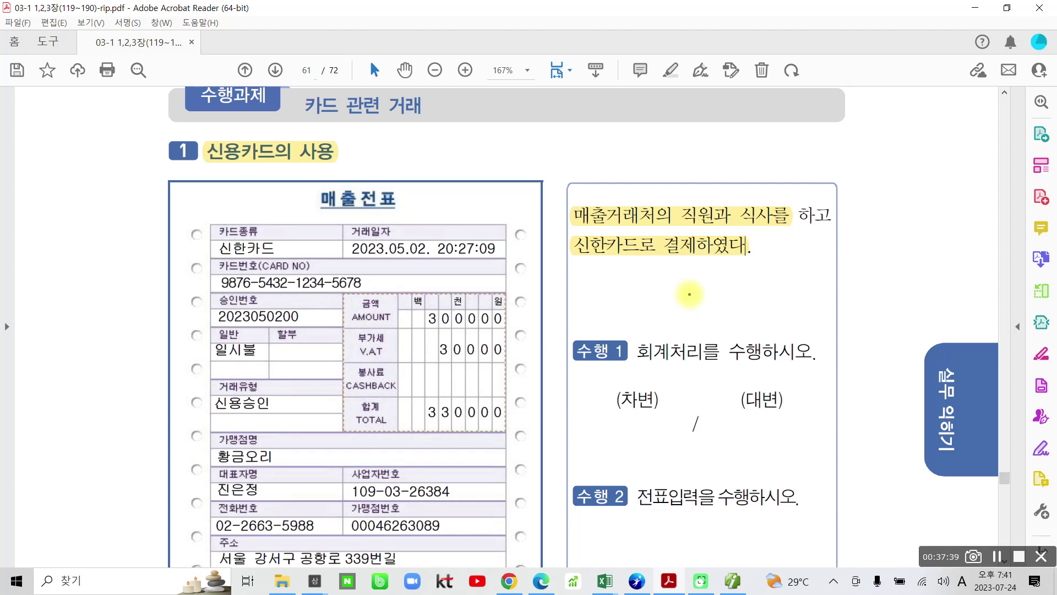
- Circle "매출거래처의 직원과 식사를" in blue and handwrite the debit "접대비" in a framed 수행 1 answer area
{"action": "mouse_move", "coordinate": [782, 234]}
{"action": "left_mouse_down"}
{"action": "mouse_move", "coordinate": [577, 209]}
{"action": "mouse_move", "coordinate": [787, 223]}
{"action": "left_mouse_up"}
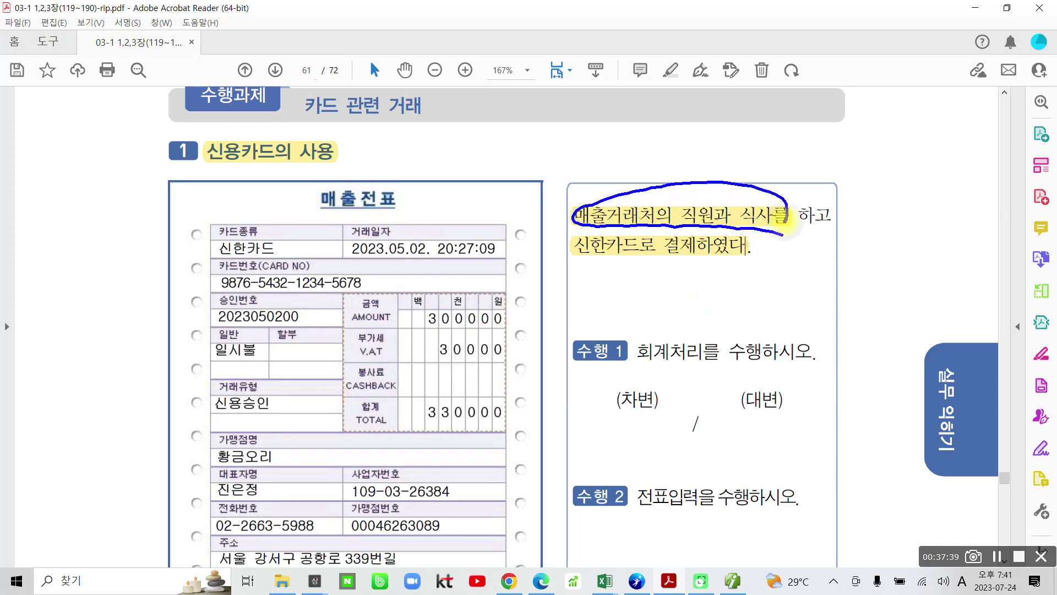
{"action": "left_click_drag", "start_coordinate": [513, 387], "coordinate": [513, 468]}
{"action": "mouse_move", "coordinate": [525, 374]}
{"action": "left_mouse_down"}
{"action": "mouse_move", "coordinate": [600, 372]}
{"action": "mouse_move", "coordinate": [936, 410]}
{"action": "mouse_move", "coordinate": [711, 477]}
{"action": "mouse_move", "coordinate": [478, 479]}
{"action": "left_mouse_up"}
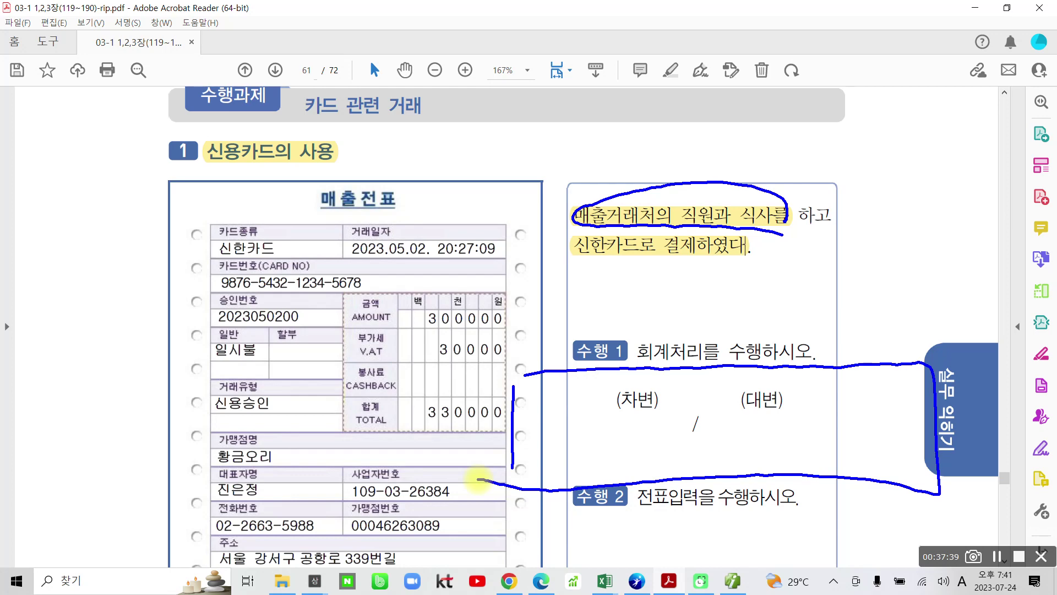
{"action": "mouse_move", "coordinate": [515, 395]}
{"action": "left_mouse_down"}
{"action": "mouse_move", "coordinate": [547, 437]}
{"action": "mouse_move", "coordinate": [572, 419]}
{"action": "mouse_move", "coordinate": [563, 432]}
{"action": "mouse_move", "coordinate": [608, 432]}
{"action": "mouse_move", "coordinate": [648, 389]}
{"action": "mouse_move", "coordinate": [642, 445]}
{"action": "left_mouse_up"}
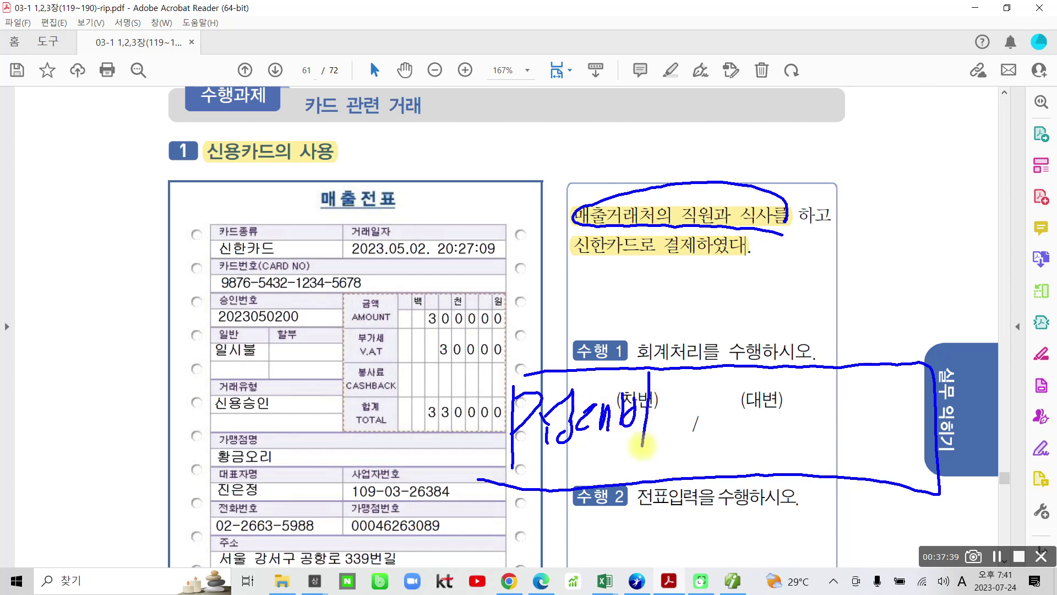
- Handwrite "미지급금(신한)" in blue on the credit side of the 수행 1 answer area
{"action": "mouse_move", "coordinate": [728, 409]}
{"action": "left_mouse_down"}
{"action": "mouse_move", "coordinate": [732, 435]}
{"action": "mouse_move", "coordinate": [756, 435]}
{"action": "left_mouse_up"}
{"action": "mouse_move", "coordinate": [764, 386]}
{"action": "left_mouse_down"}
{"action": "mouse_move", "coordinate": [763, 440]}
{"action": "mouse_move", "coordinate": [785, 441]}
{"action": "left_mouse_up"}
{"action": "mouse_move", "coordinate": [799, 397]}
{"action": "left_mouse_down"}
{"action": "mouse_move", "coordinate": [796, 452]}
{"action": "mouse_move", "coordinate": [832, 419]}
{"action": "mouse_move", "coordinate": [832, 435]}
{"action": "mouse_move", "coordinate": [871, 425]}
{"action": "left_mouse_up"}
{"action": "mouse_move", "coordinate": [841, 432]}
{"action": "left_mouse_down"}
{"action": "mouse_move", "coordinate": [845, 447]}
{"action": "mouse_move", "coordinate": [875, 447]}
{"action": "left_mouse_up"}
{"action": "left_click_drag", "start_coordinate": [904, 389], "coordinate": [889, 447]}
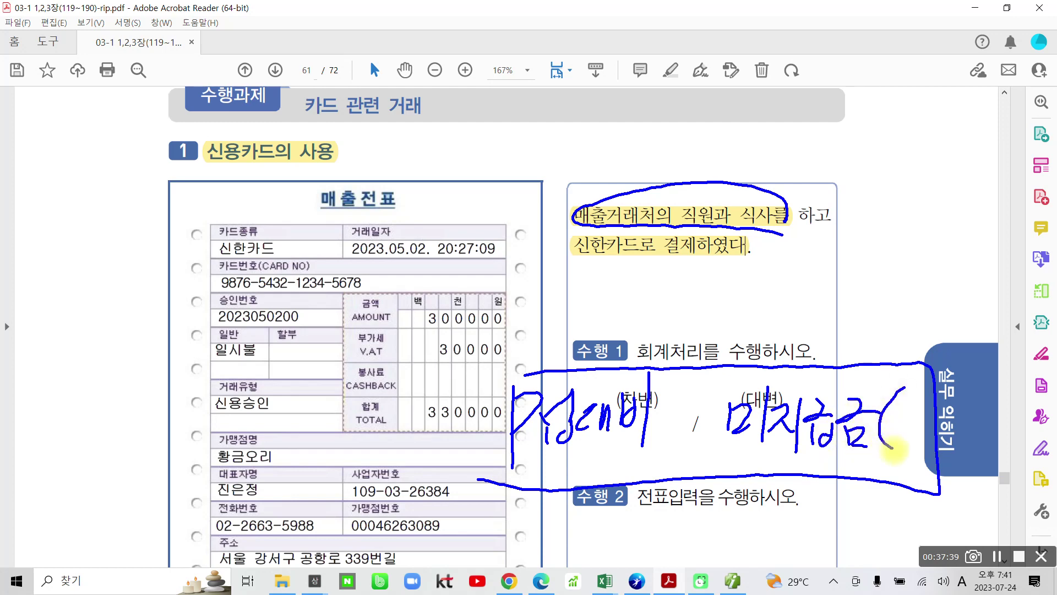
{"action": "mouse_move", "coordinate": [909, 401]}
{"action": "left_mouse_down"}
{"action": "mouse_move", "coordinate": [886, 435]}
{"action": "mouse_move", "coordinate": [915, 433]}
{"action": "left_mouse_up"}
{"action": "mouse_move", "coordinate": [926, 397]}
{"action": "left_mouse_down"}
{"action": "mouse_move", "coordinate": [923, 443]}
{"action": "mouse_move", "coordinate": [936, 453]}
{"action": "left_mouse_up"}
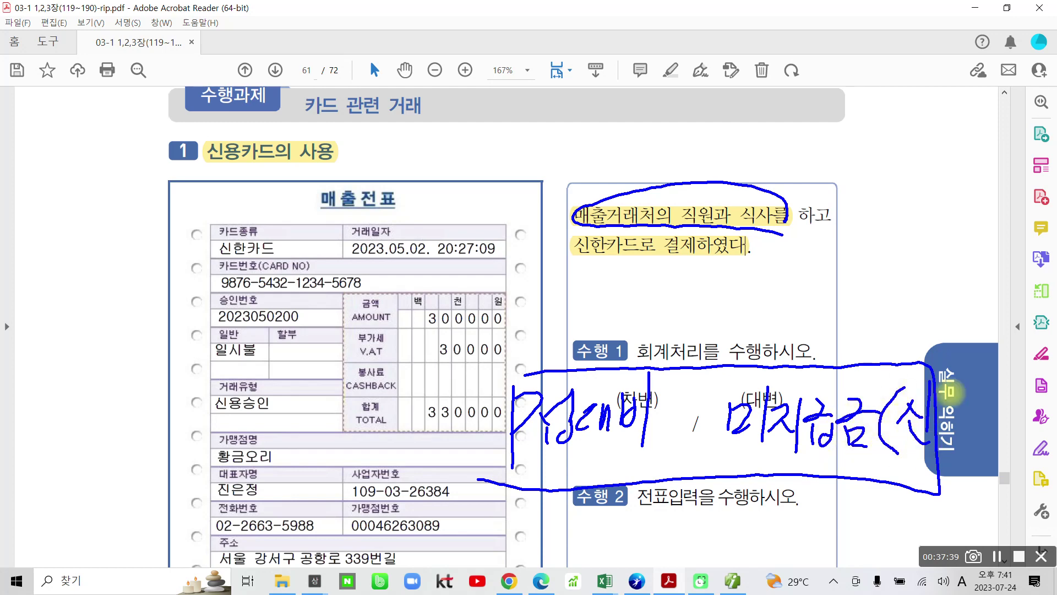
{"action": "mouse_move", "coordinate": [954, 387]}
{"action": "left_mouse_down"}
{"action": "mouse_move", "coordinate": [964, 397]}
{"action": "mouse_move", "coordinate": [957, 435]}
{"action": "mouse_move", "coordinate": [977, 440]}
{"action": "left_mouse_up"}
{"action": "mouse_move", "coordinate": [977, 414]}
{"action": "left_mouse_down"}
{"action": "mouse_move", "coordinate": [989, 411]}
{"action": "mouse_move", "coordinate": [994, 436]}
{"action": "left_mouse_up"}
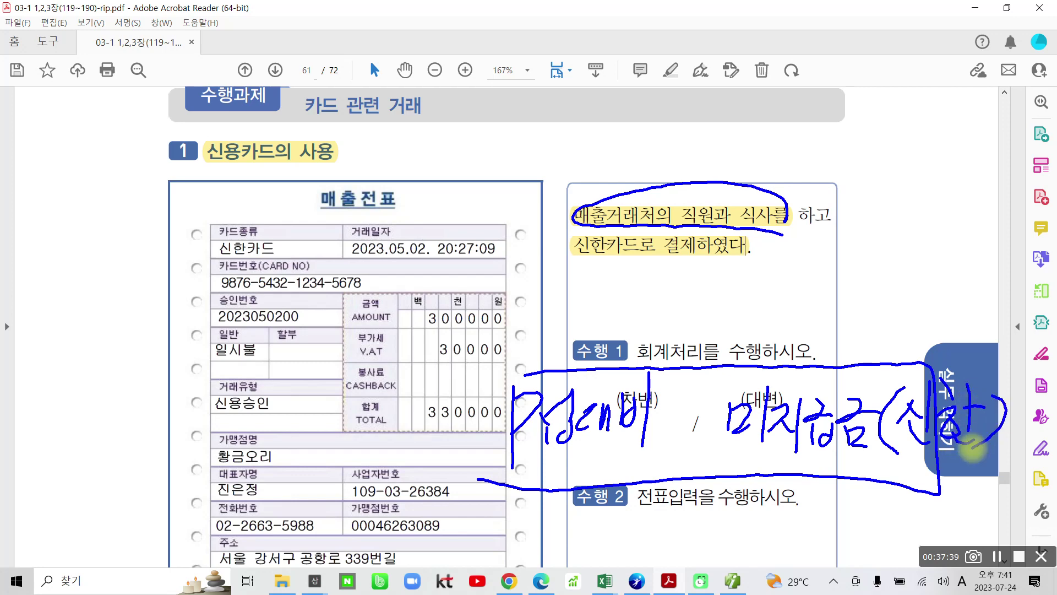
- Circle the sales slip's total in blue, and mark the V.A.T row and "신한카드로" in red
{"action": "mouse_move", "coordinate": [399, 392]}
{"action": "left_mouse_down"}
{"action": "mouse_move", "coordinate": [490, 460]}
{"action": "mouse_move", "coordinate": [429, 381]}
{"action": "mouse_move", "coordinate": [386, 404]}
{"action": "left_mouse_up"}
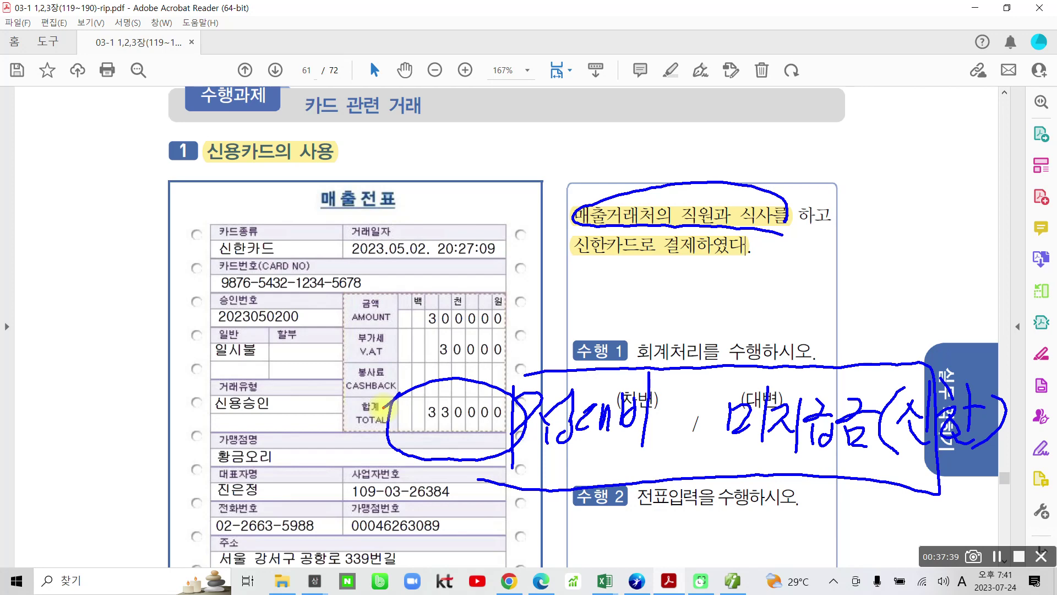
{"action": "mouse_move", "coordinate": [360, 327]}
{"action": "left_mouse_down"}
{"action": "mouse_move", "coordinate": [340, 370]}
{"action": "mouse_move", "coordinate": [501, 370]}
{"action": "mouse_move", "coordinate": [515, 336]}
{"action": "mouse_move", "coordinate": [337, 328]}
{"action": "left_mouse_up"}
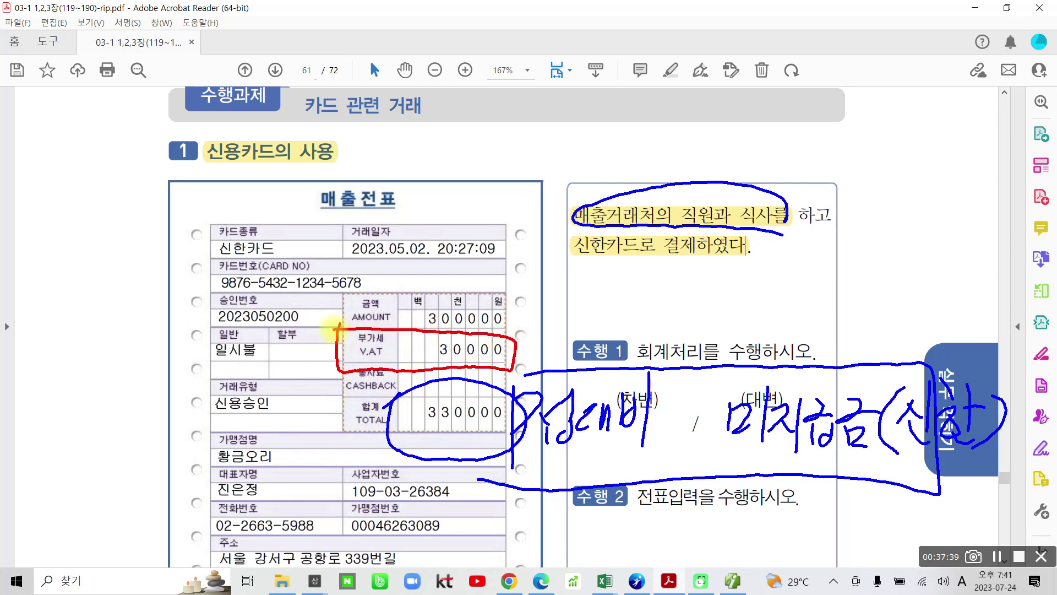
{"action": "left_click_drag", "start_coordinate": [577, 263], "coordinate": [681, 268]}
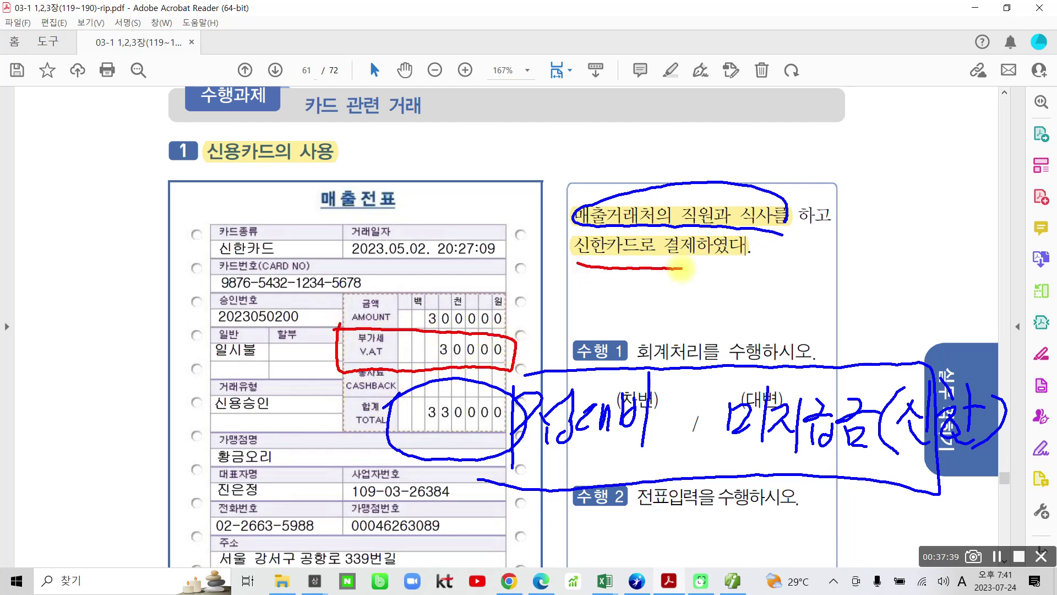
{"action": "left_click_drag", "start_coordinate": [514, 350], "coordinate": [549, 325]}
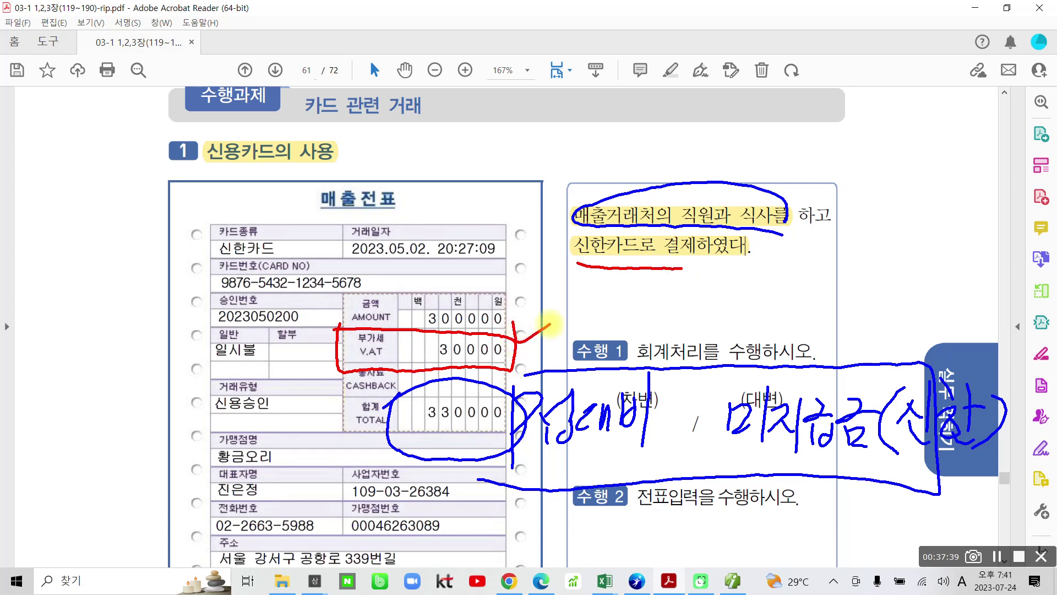
- Circle the slip's merchant name "황금오리" and underline the handwritten "접대비" in red, and clear all the ink
{"action": "mouse_move", "coordinate": [259, 492]}
{"action": "left_mouse_down"}
{"action": "mouse_move", "coordinate": [284, 438]}
{"action": "mouse_move", "coordinate": [281, 485]}
{"action": "left_mouse_up"}
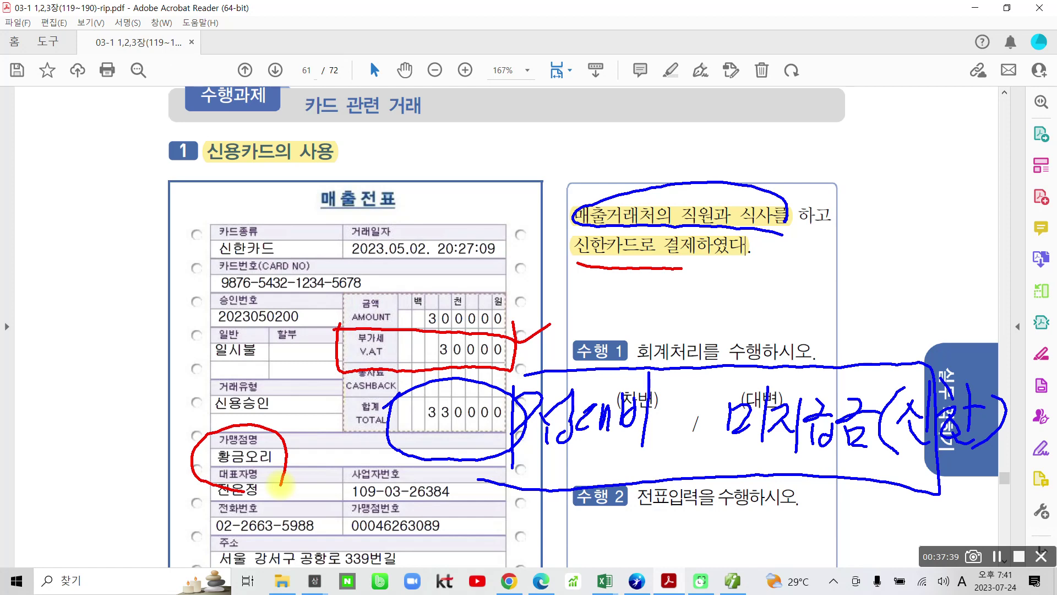
{"action": "left_click_drag", "start_coordinate": [532, 456], "coordinate": [640, 457]}
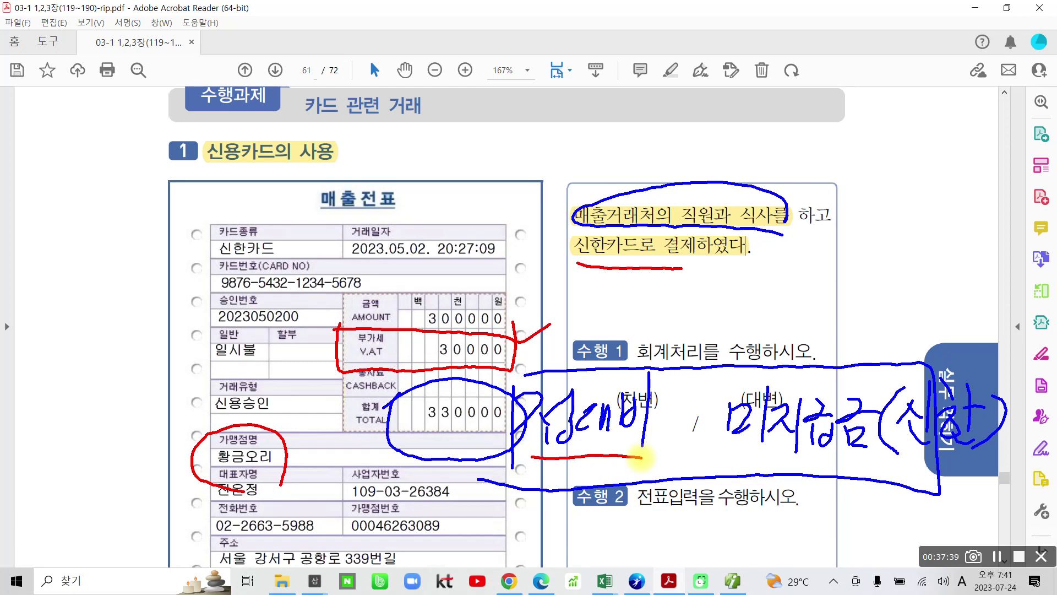
{"action": "left_click_drag", "start_coordinate": [309, 334], "coordinate": [335, 338]}
{"action": "mouse_move", "coordinate": [308, 177]}
{"action": "left_mouse_down"}
{"action": "mouse_move", "coordinate": [415, 201]}
{"action": "mouse_move", "coordinate": [297, 179]}
{"action": "left_mouse_up"}
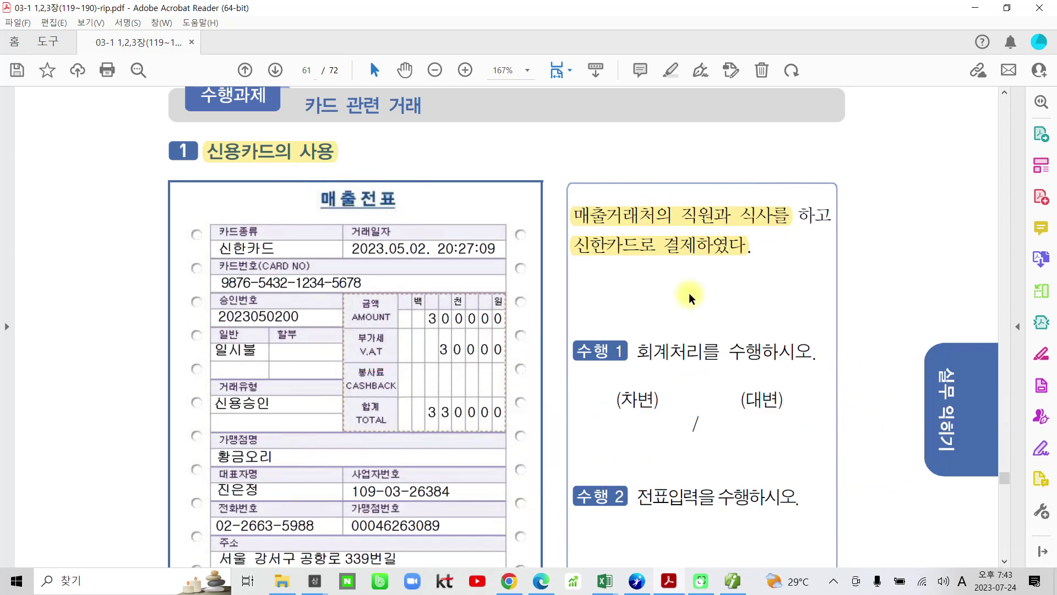
- Highlight "전표입력을 수행하시오" in 수행 2 and the transaction date "2023.05.02." on the sales slip
{"action": "scroll", "coordinate": [735, 424], "scroll_direction": "down", "scroll_amount": 2}
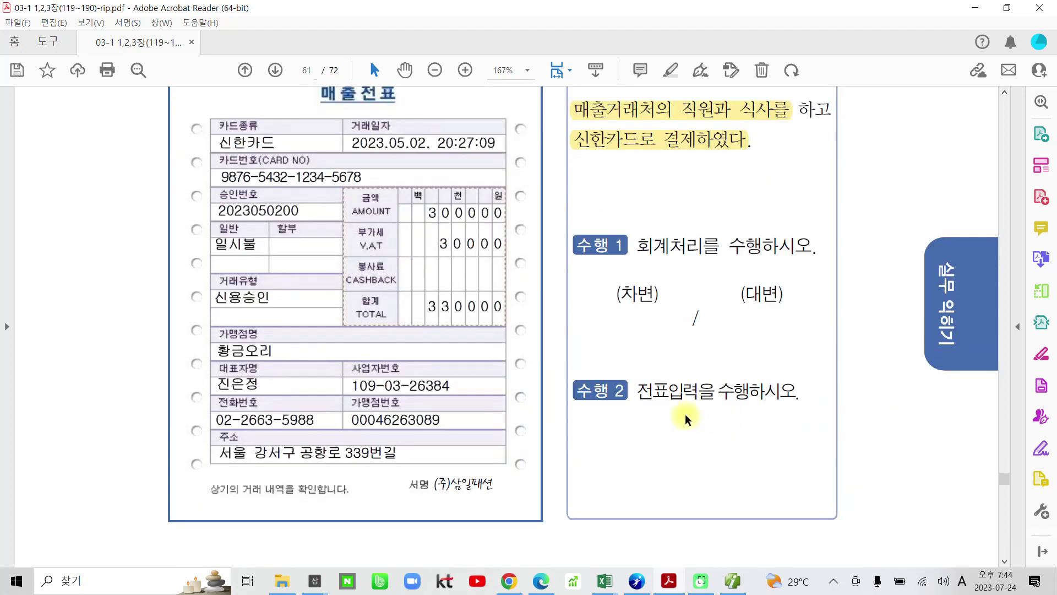
{"action": "left_click_drag", "start_coordinate": [632, 391], "coordinate": [797, 392]}
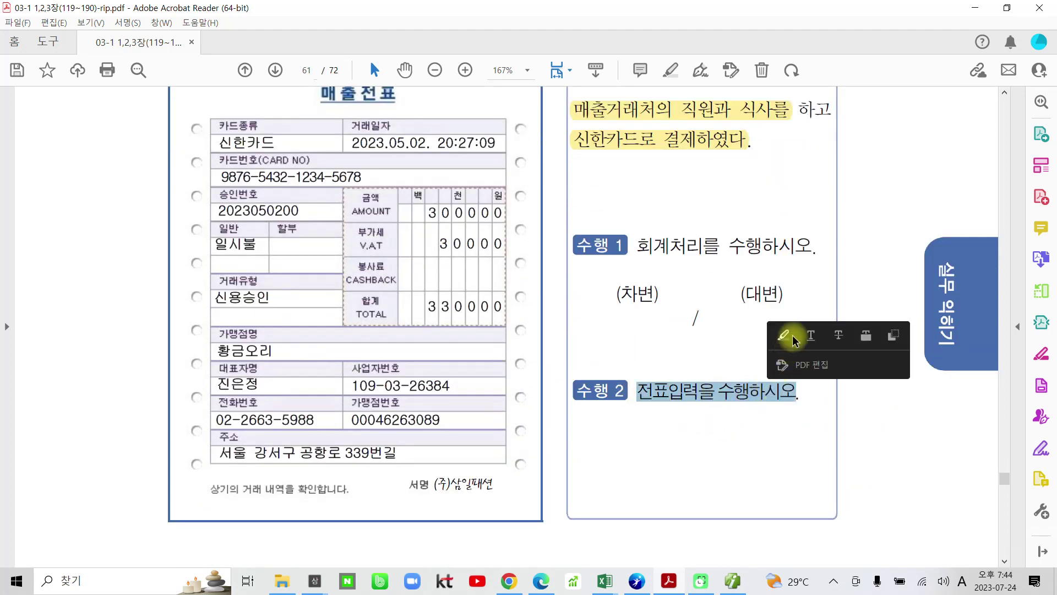
{"action": "left_click", "coordinate": [784, 335]}
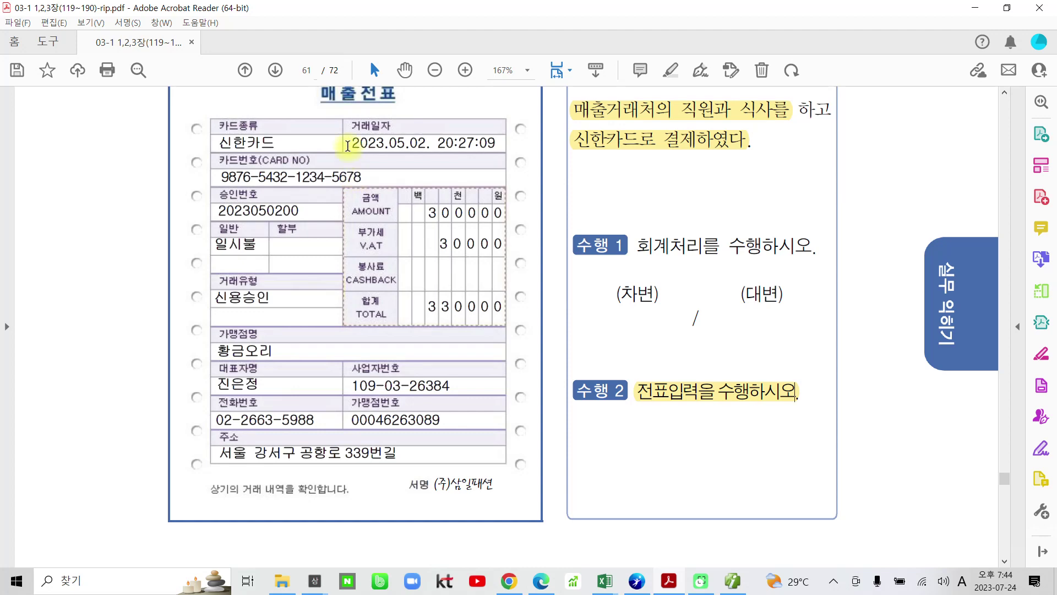
{"action": "left_click_drag", "start_coordinate": [352, 142], "coordinate": [430, 144]}
{"action": "left_click", "coordinate": [450, 103]}
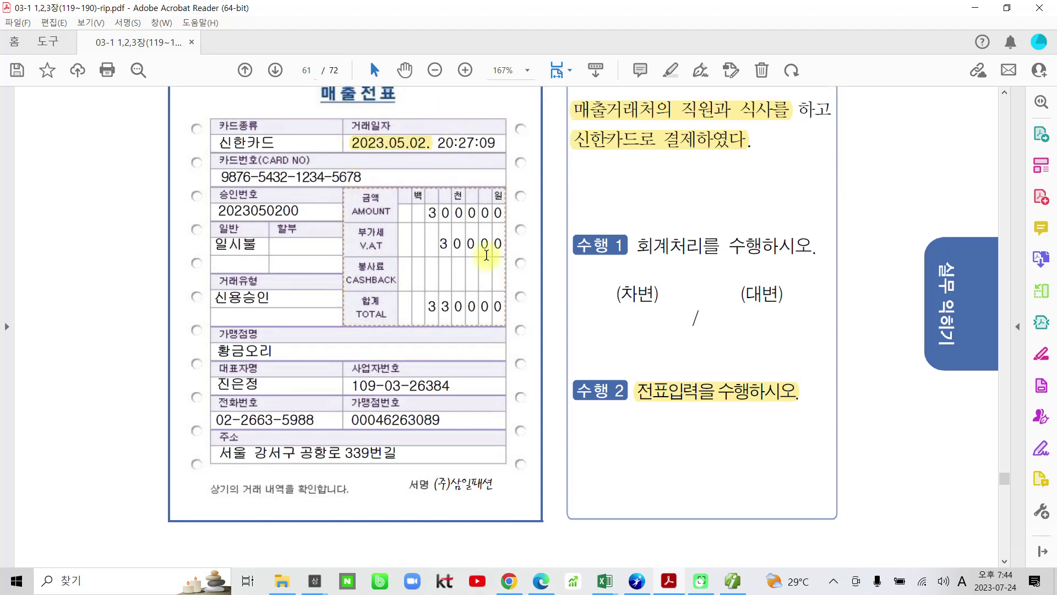
- Switch to the accounting program and open 일반전표입력 for the date 2023-05-02
{"action": "left_click", "coordinate": [731, 580]}
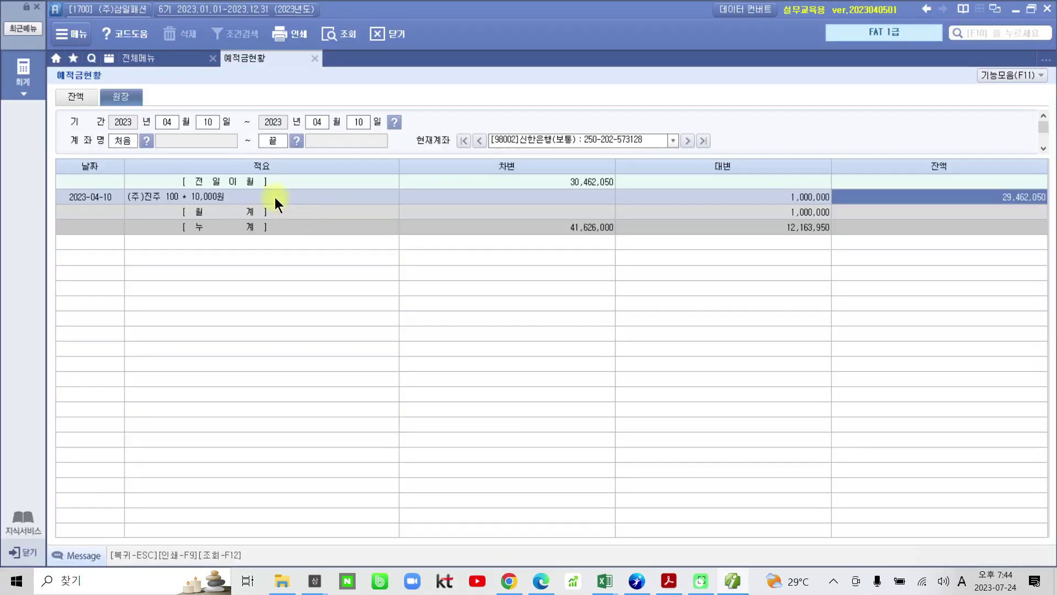
{"action": "left_click", "coordinate": [186, 65]}
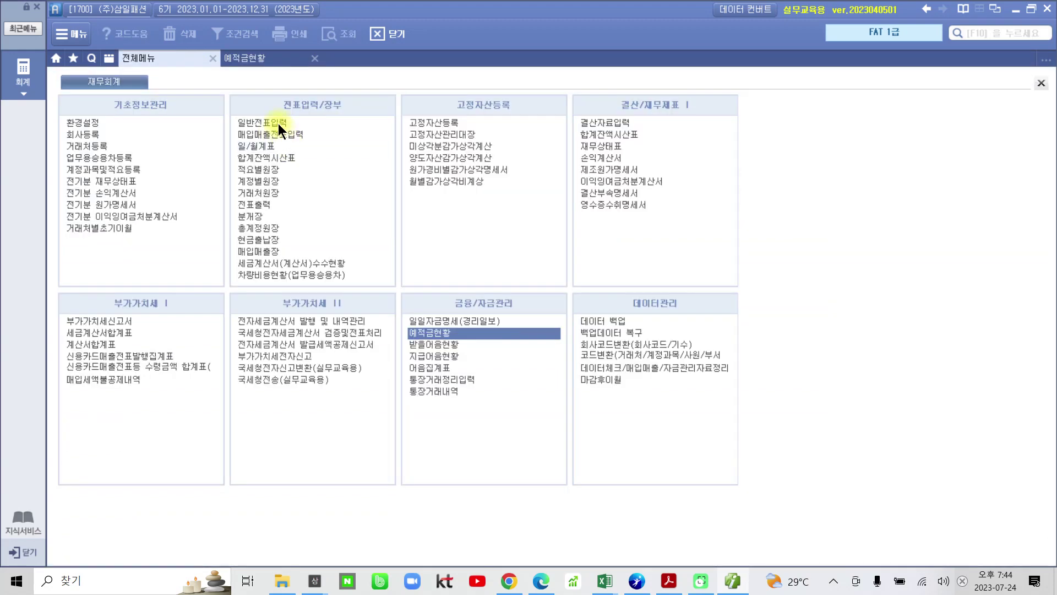
{"action": "left_click", "coordinate": [276, 121]}
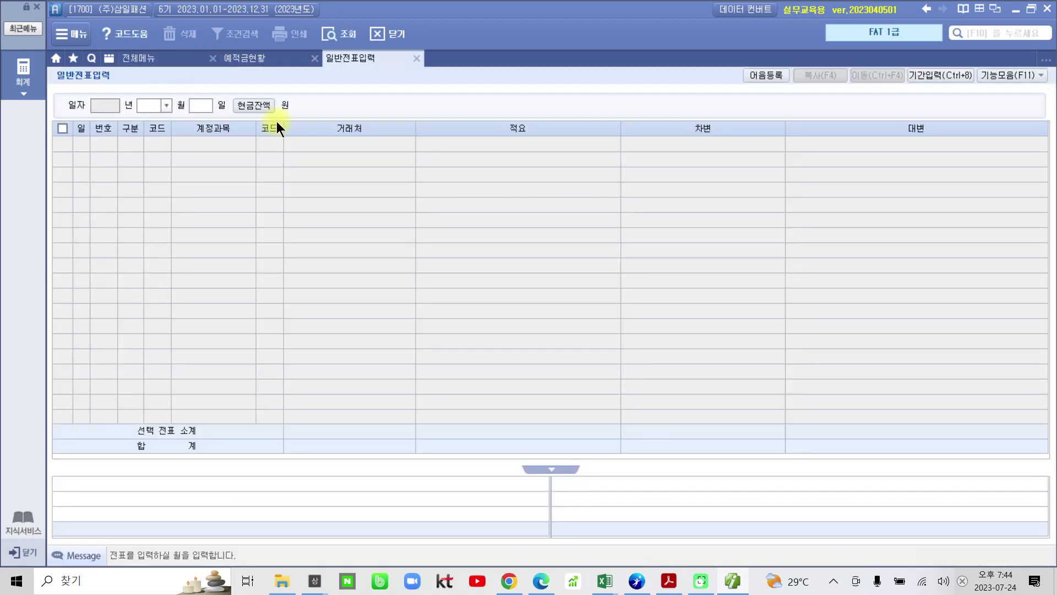
{"action": "type", "text": "05"}
{"action": "key", "text": "Return"}
{"action": "type", "text": "2"}
{"action": "key", "text": "Return"}
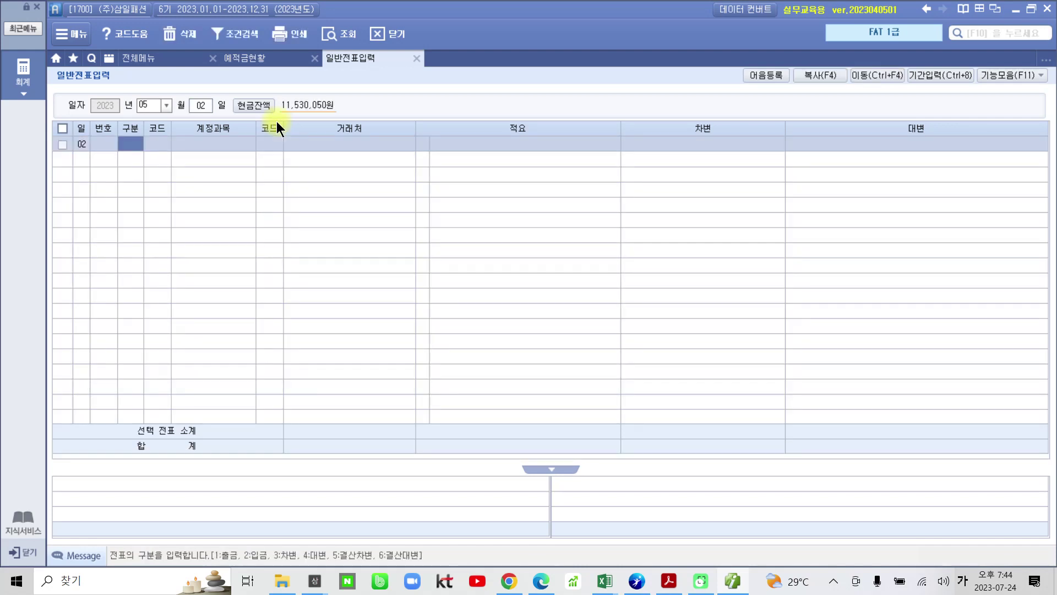
- Start a debit (차변) line with account code 813 접대비
{"action": "type", "text": "3"}
{"action": "key", "text": "Return"}
{"action": "type", "text": "812"}
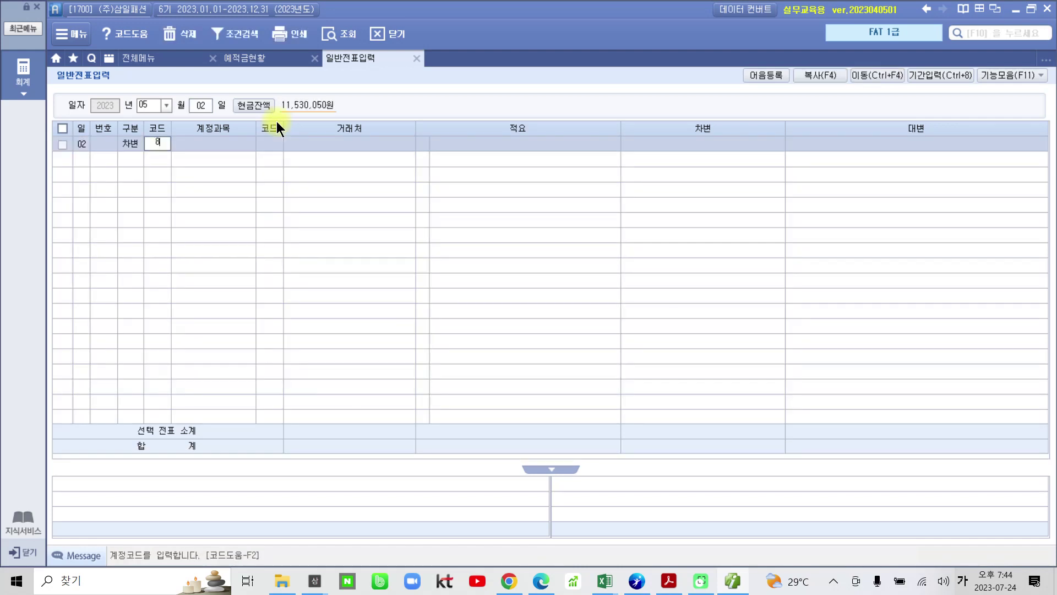
{"action": "key", "text": "Return"}
{"action": "key", "text": "Left"}
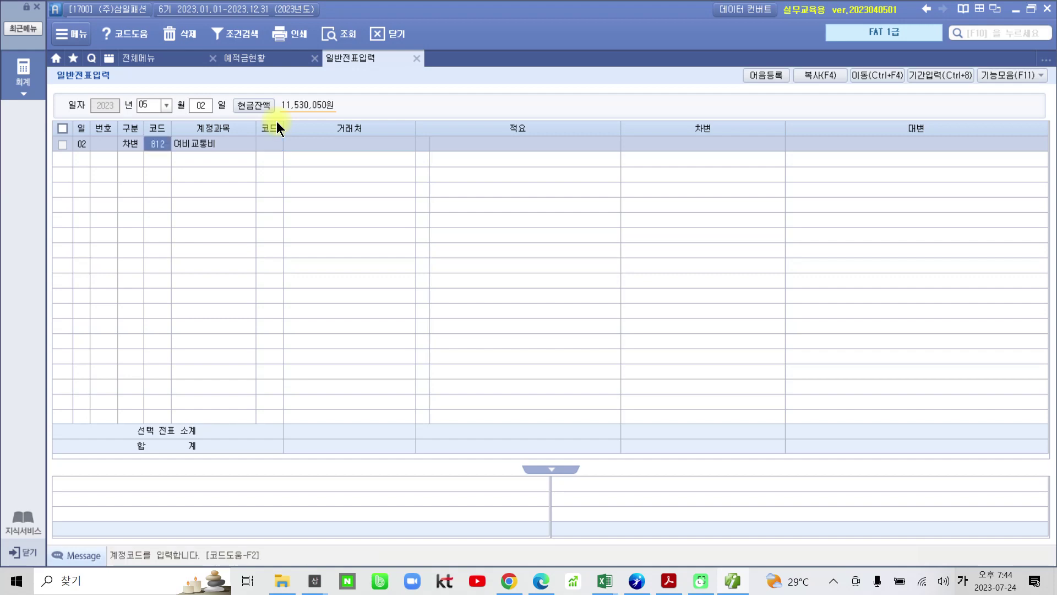
{"action": "type", "text": "813"}
{"action": "key", "text": "Return"}
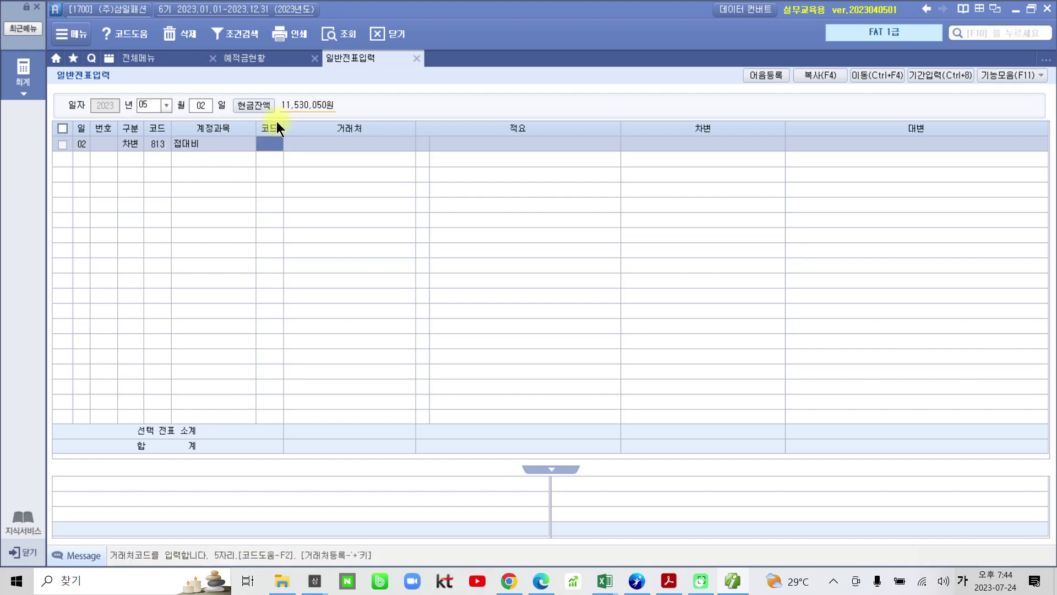
- Complete the 접대비 line with vendor name "황금오리", 적요 01 거래처 접대비/신용카드(법인) and a debit amount of 330,000
{"action": "key", "text": "Return"}
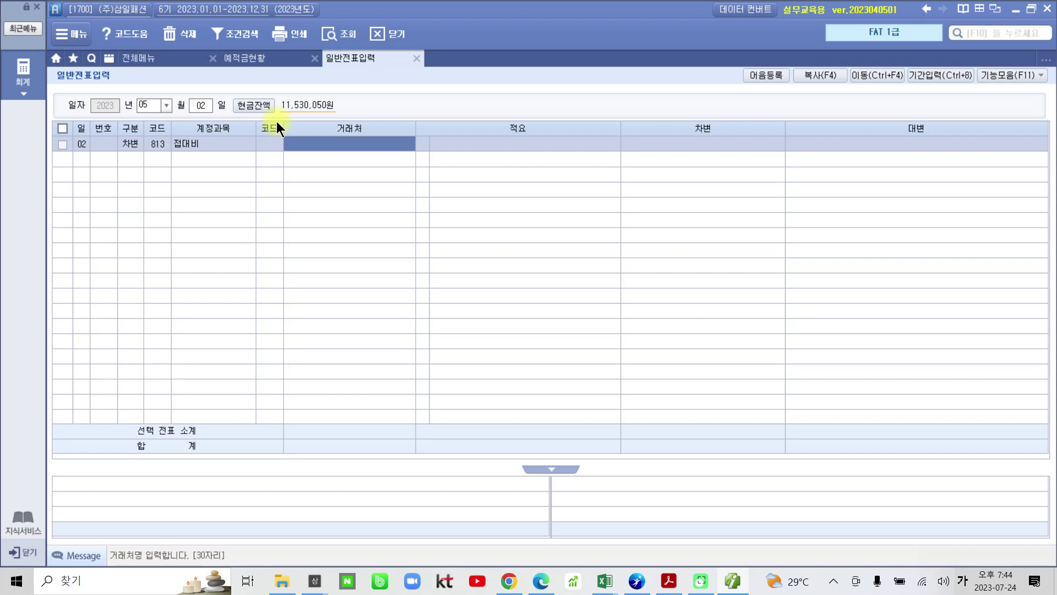
{"action": "type", "text": "황"}
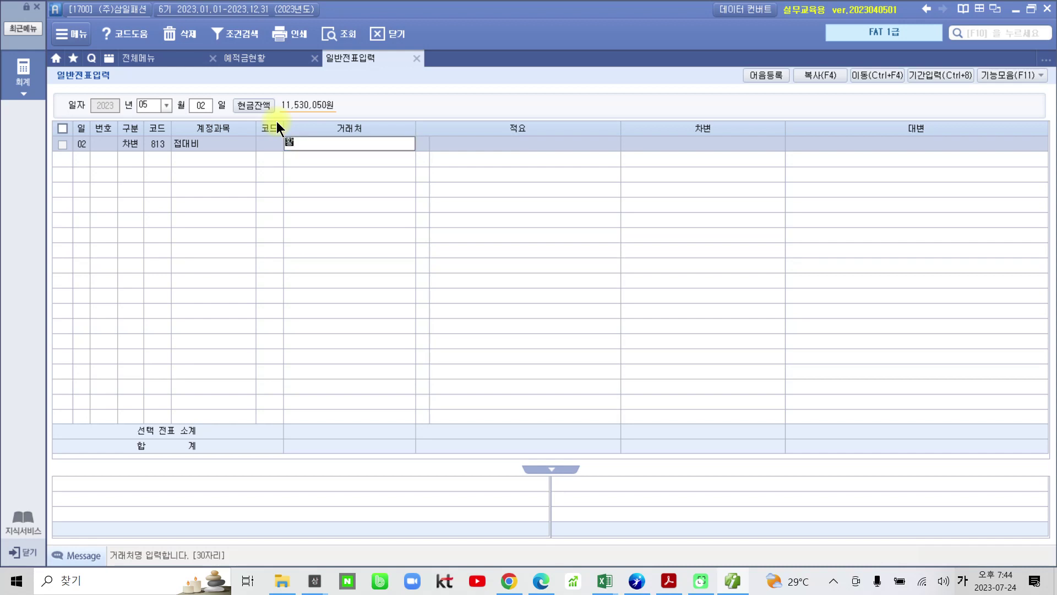
{"action": "type", "text": "ㄱ금 오리"}
{"action": "key", "text": "Return"}
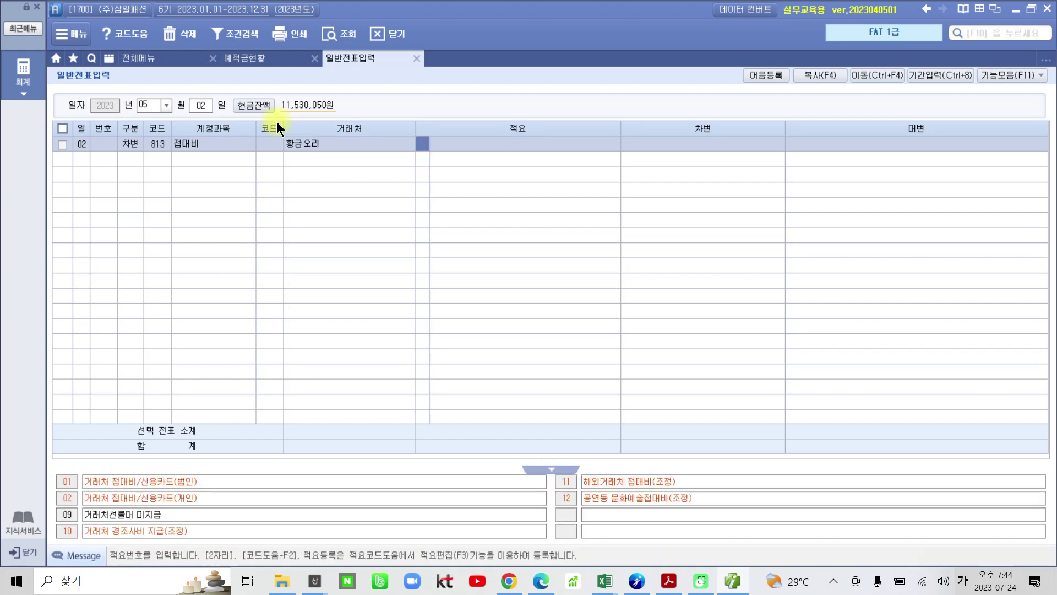
{"action": "type", "text": "01"}
{"action": "key", "text": "Return"}
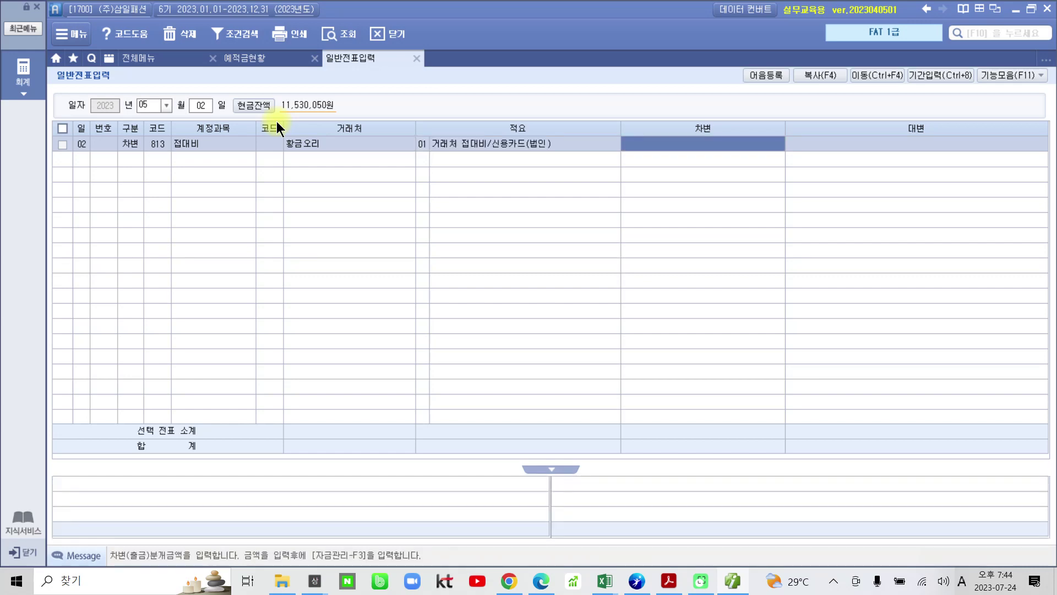
{"action": "type", "text": "330"}
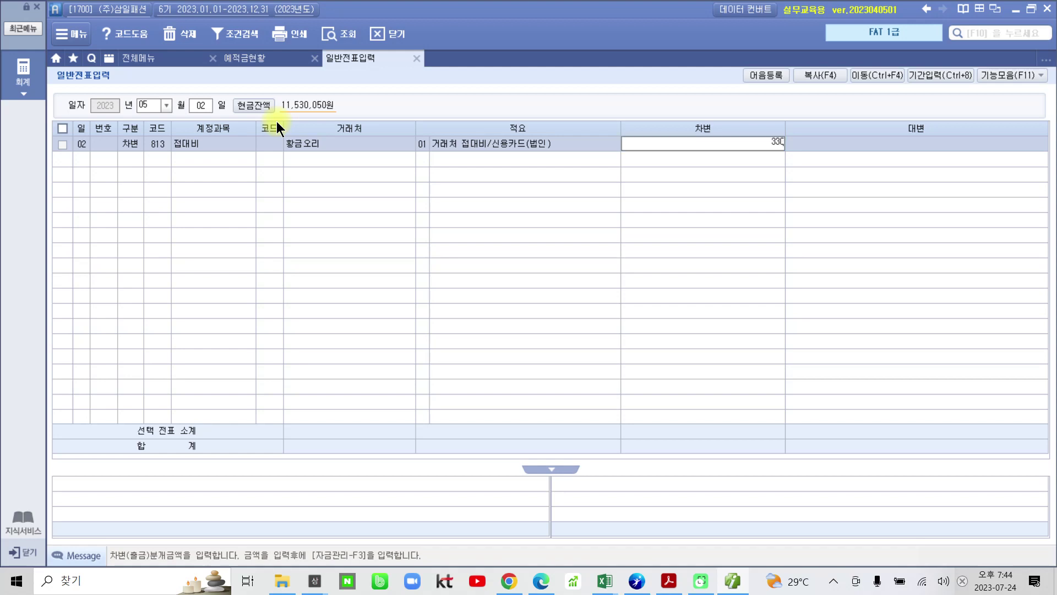
{"action": "type", "text": ",000"}
{"action": "key", "text": "Return"}
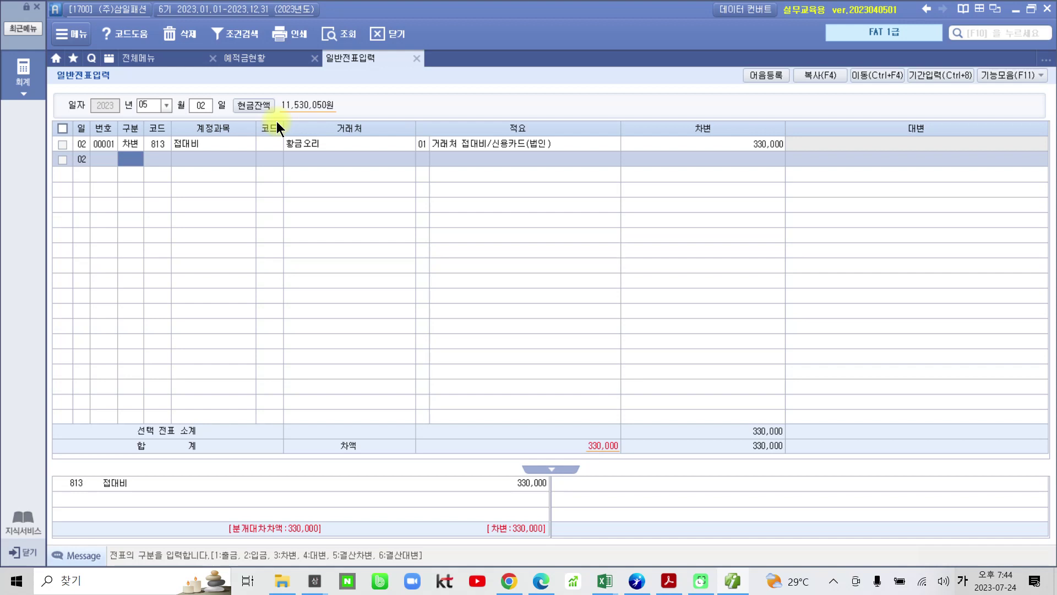
- Start a credit (대변) line with account code 253 미지급금, found by searching the accounts for "미지"
{"action": "type", "text": "4"}
{"action": "type", "text": "2"}
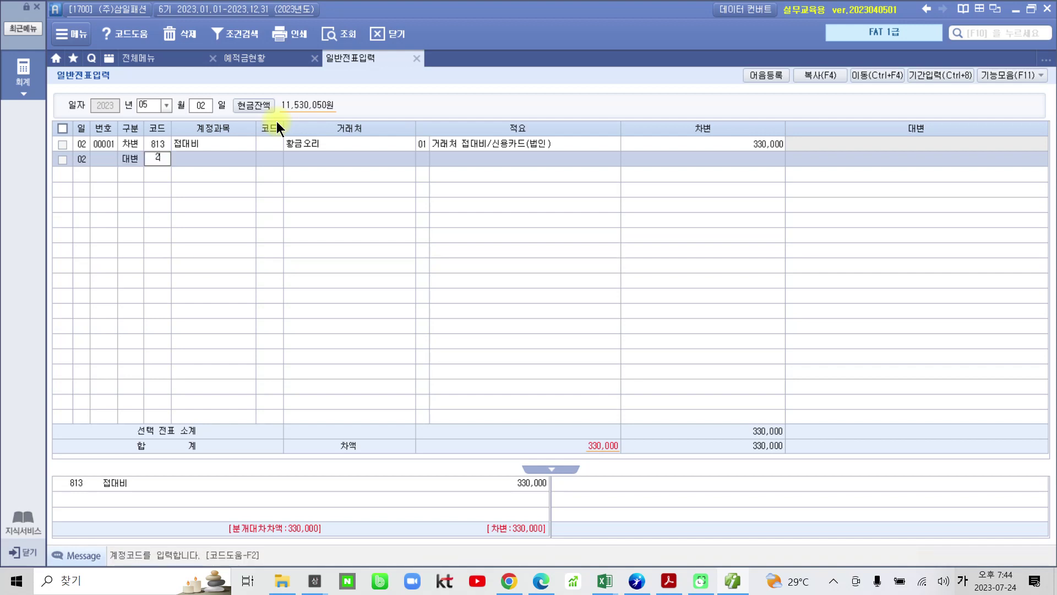
{"action": "key", "text": "BackSpace"}
{"action": "key", "text": "Hangul"}
{"action": "type", "text": "al"}
{"action": "key", "text": "BackSpace"}
{"action": "key", "text": "BackSpace"}
{"action": "key", "text": "Hangul"}
{"action": "type", "text": "미"}
{"action": "type", "text": "ㅈㅣ"}
{"action": "key", "text": "Return"}
{"action": "key", "text": "Down"}
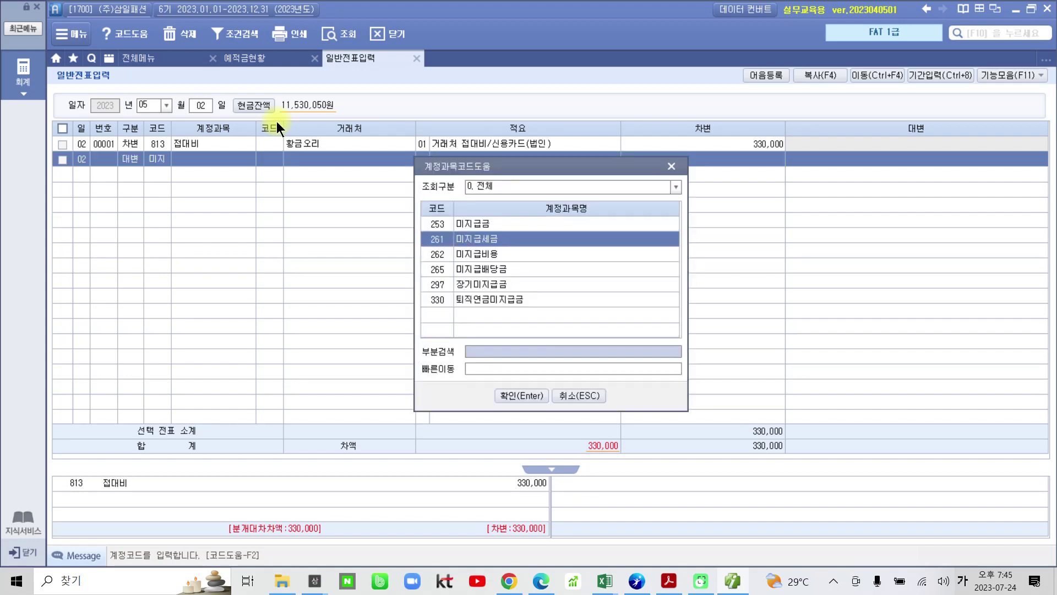
{"action": "key", "text": "Up"}
{"action": "key", "text": "Return"}
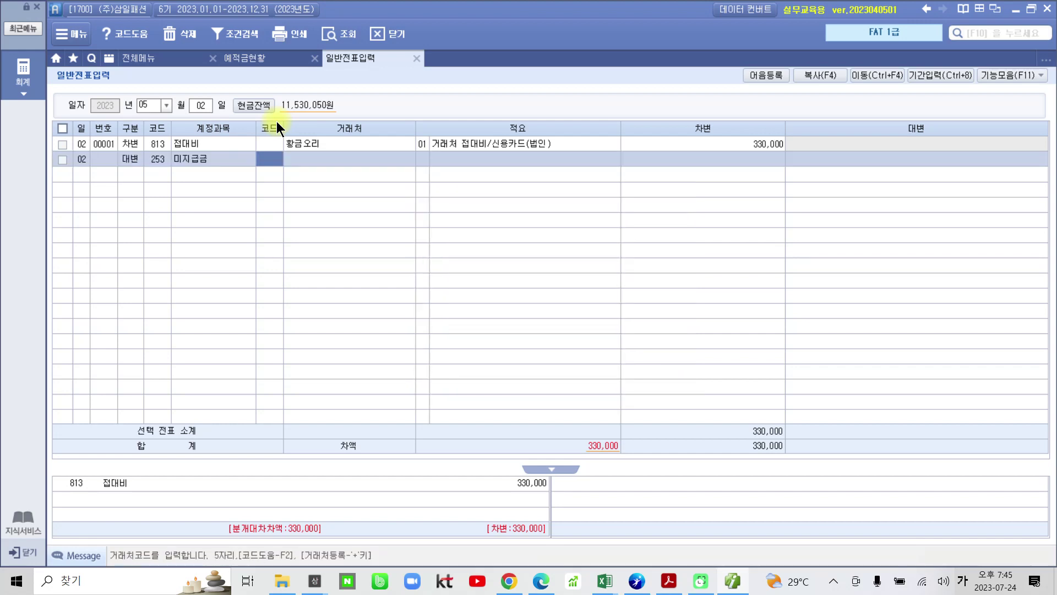
- Complete the 미지급금 line with vendor 99601 신한카드, the description carried over from the line above, and a credit amount of 330,000
{"action": "type", "text": "신한"}
{"action": "key", "text": "Return"}
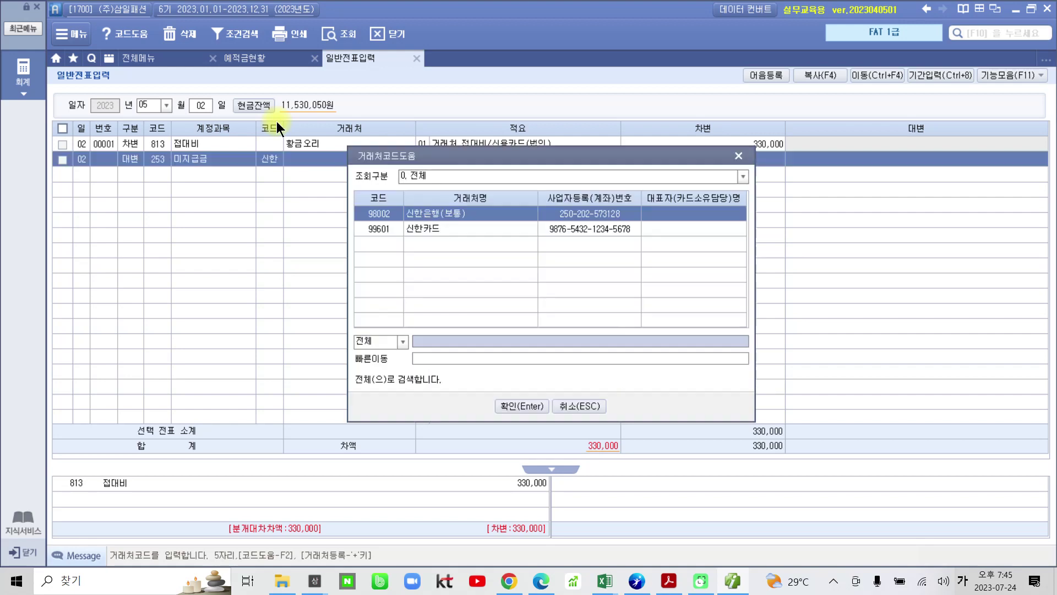
{"action": "key", "text": "Down"}
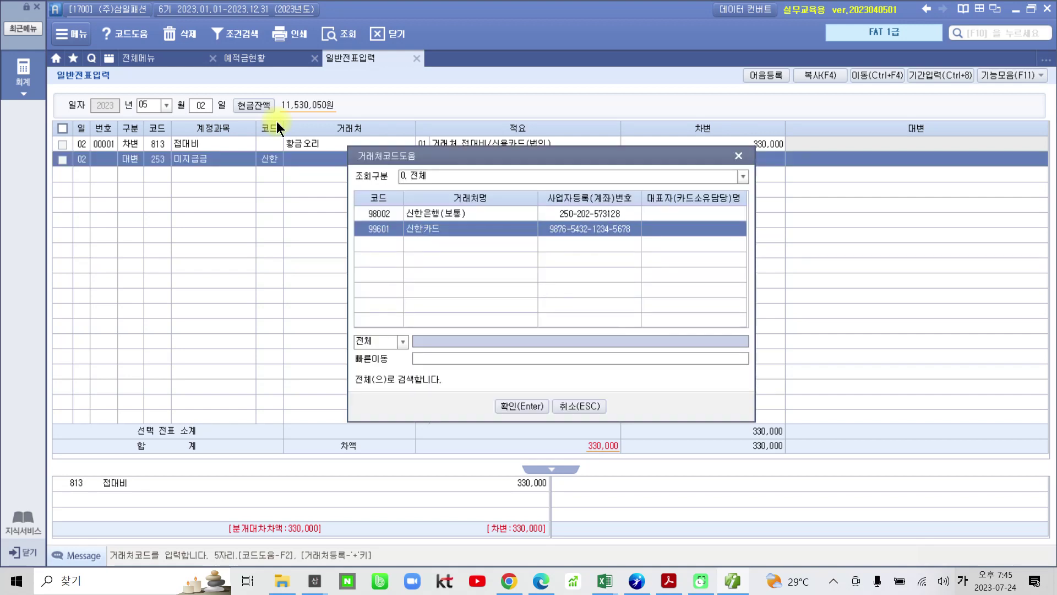
{"action": "key", "text": "Return"}
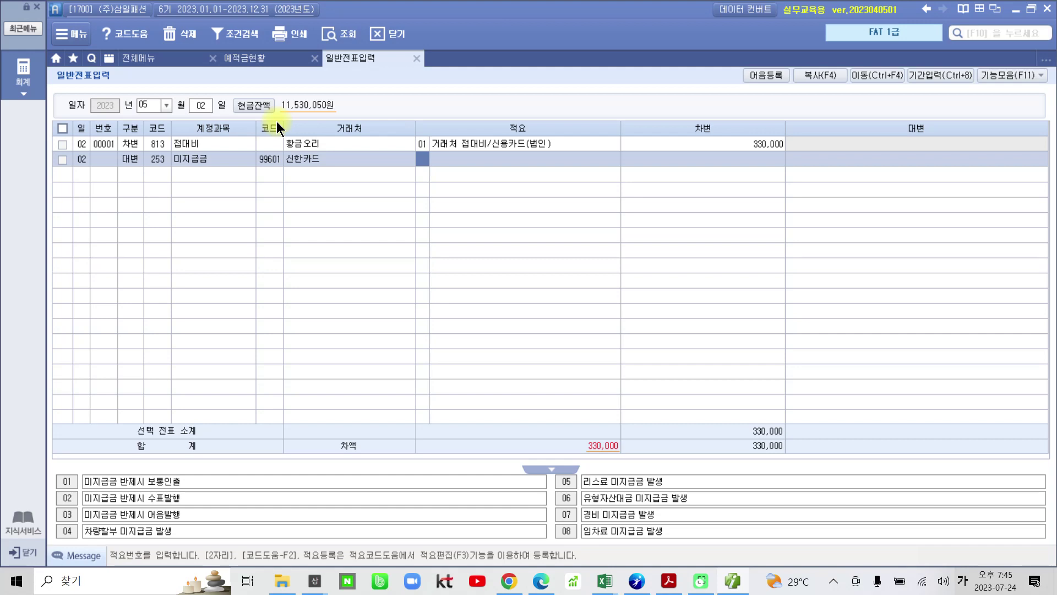
{"action": "key", "text": "Return"}
{"action": "key", "text": "Return"}
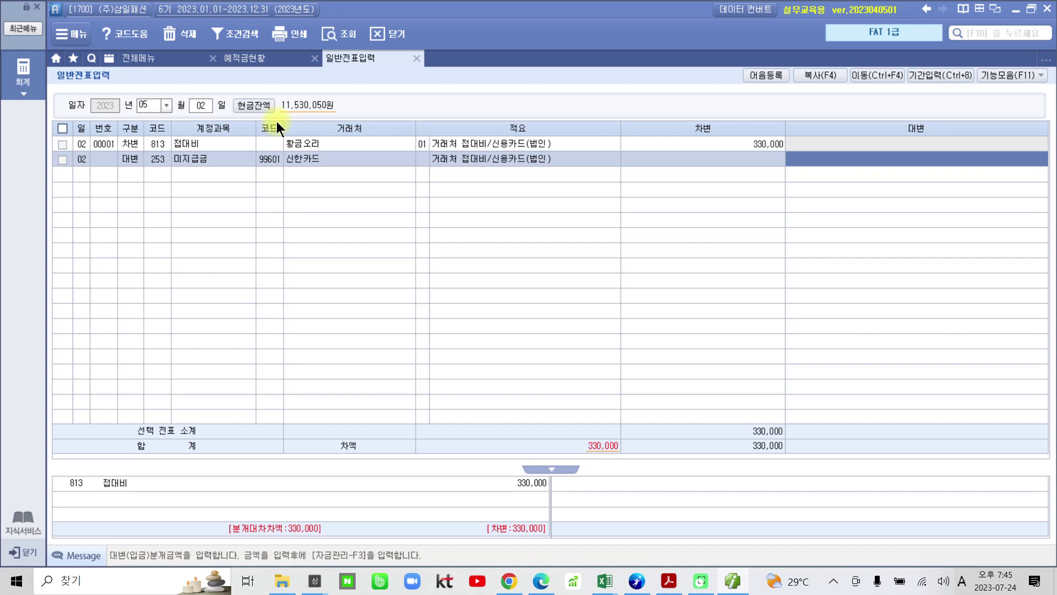
{"action": "type", "text": "33"}
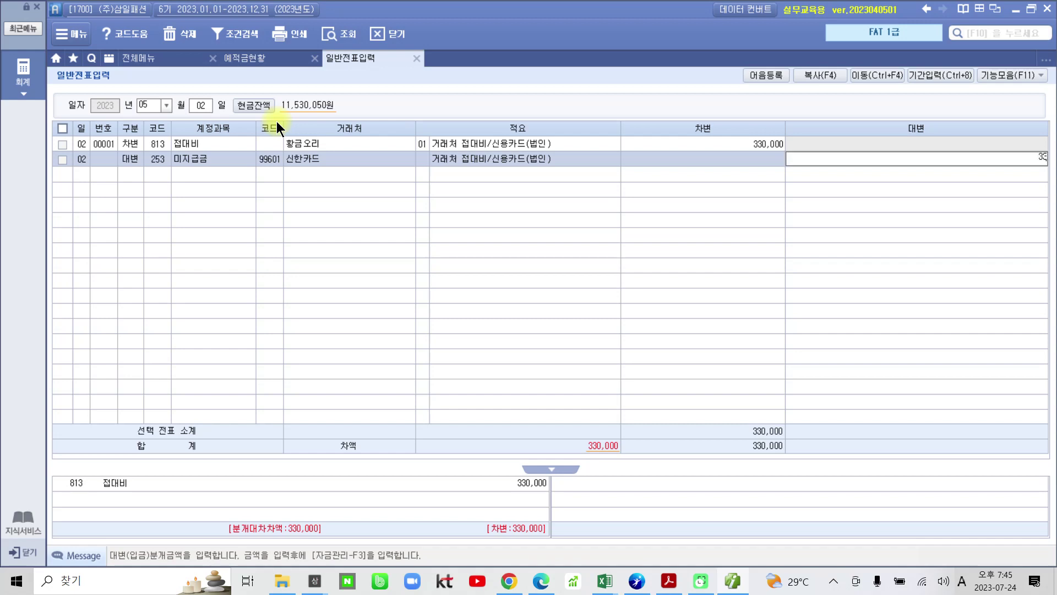
{"action": "type", "text": "0,000"}
{"action": "key", "text": "Return"}
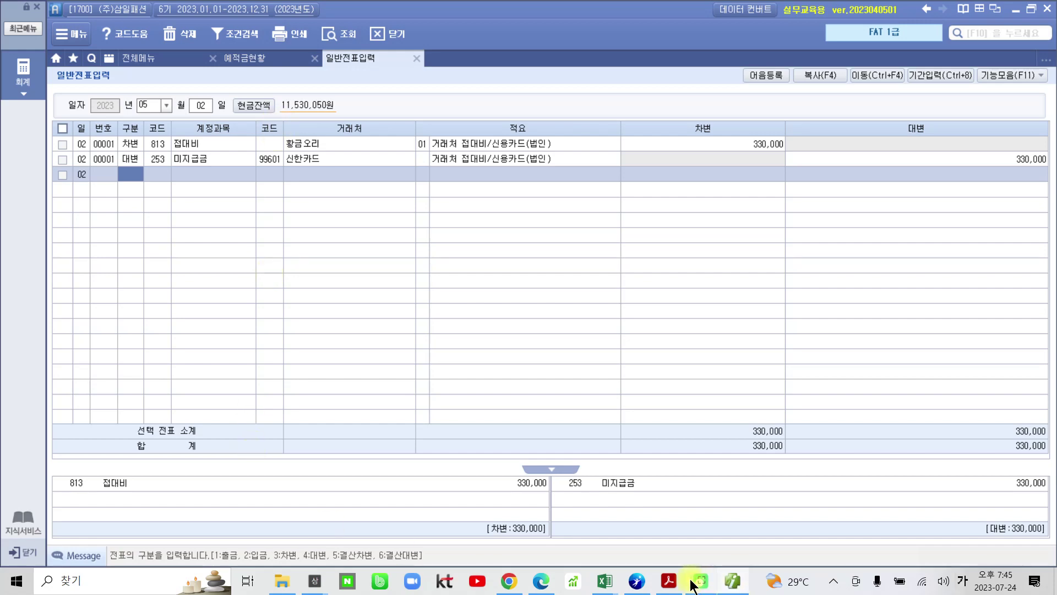
- Switch to the exercise PDF, underline "신한카드로 결제하였다" and circle "매출거래처의 직원과 식사를" and the VAT amount in red
{"action": "left_click", "coordinate": [669, 580]}
{"action": "scroll", "coordinate": [720, 232], "scroll_direction": "up", "scroll_amount": 3}
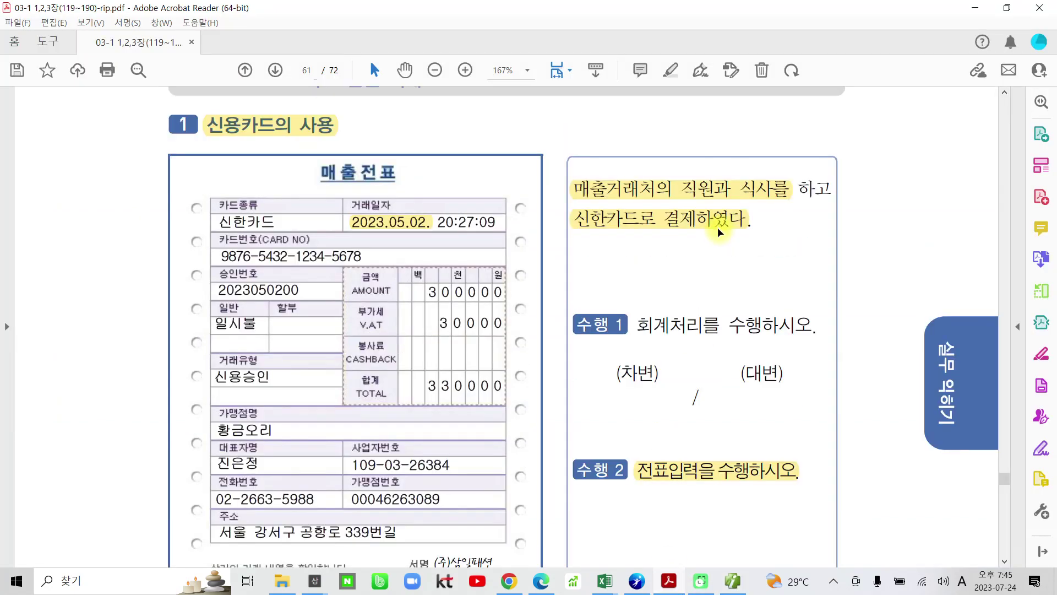
{"action": "left_click_drag", "start_coordinate": [588, 239], "coordinate": [769, 241]}
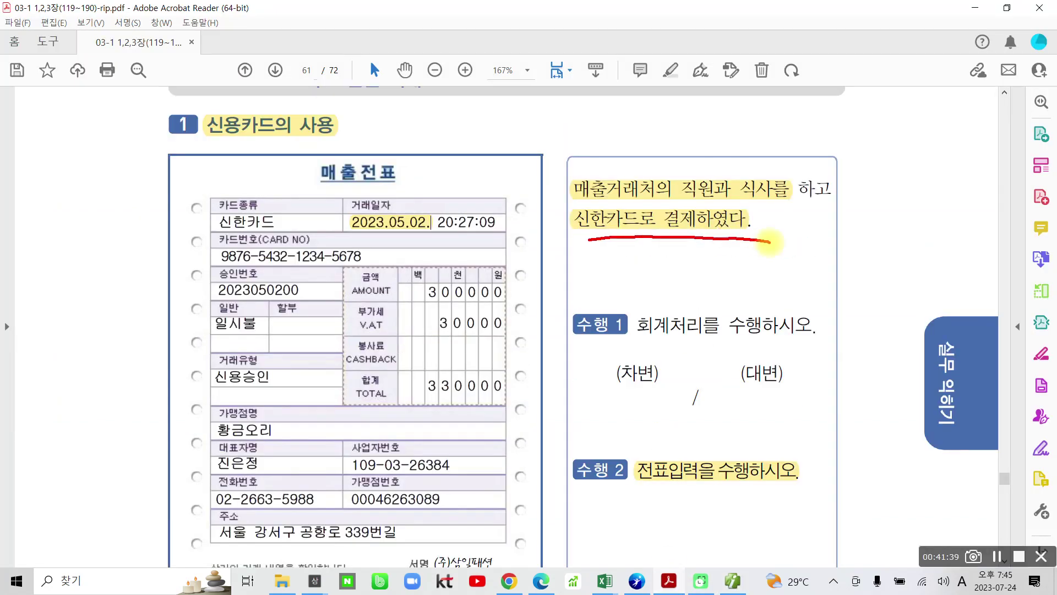
{"action": "mouse_move", "coordinate": [567, 171]}
{"action": "left_mouse_down"}
{"action": "mouse_move", "coordinate": [571, 212]}
{"action": "mouse_move", "coordinate": [788, 171]}
{"action": "mouse_move", "coordinate": [606, 153]}
{"action": "mouse_move", "coordinate": [561, 175]}
{"action": "left_mouse_up"}
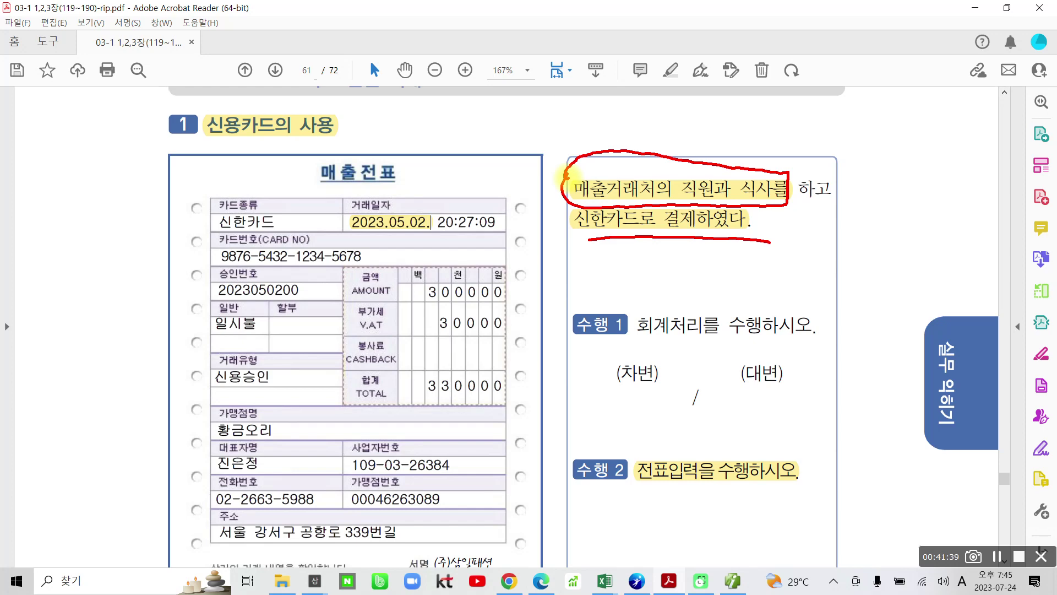
{"action": "mouse_move", "coordinate": [399, 318]}
{"action": "left_mouse_down"}
{"action": "mouse_move", "coordinate": [460, 347]}
{"action": "mouse_move", "coordinate": [499, 303]}
{"action": "mouse_move", "coordinate": [406, 314]}
{"action": "left_mouse_up"}
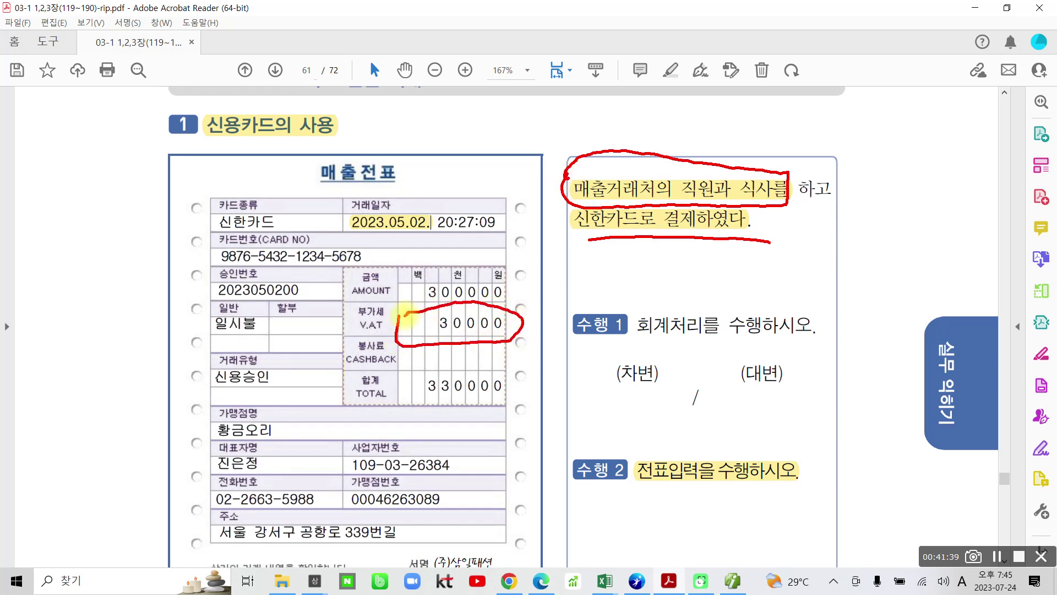
- Handwrite "승용차 수리" in red above the transaction description and underline it
{"action": "mouse_move", "coordinate": [589, 103]}
{"action": "left_mouse_down"}
{"action": "mouse_move", "coordinate": [603, 118]}
{"action": "mouse_move", "coordinate": [591, 132]}
{"action": "mouse_move", "coordinate": [573, 114]}
{"action": "mouse_move", "coordinate": [614, 125]}
{"action": "mouse_move", "coordinate": [581, 157]}
{"action": "left_mouse_up"}
{"action": "mouse_move", "coordinate": [634, 99]}
{"action": "left_mouse_down"}
{"action": "mouse_move", "coordinate": [622, 137]}
{"action": "mouse_move", "coordinate": [658, 165]}
{"action": "mouse_move", "coordinate": [639, 184]}
{"action": "left_mouse_up"}
{"action": "mouse_move", "coordinate": [682, 102]}
{"action": "left_mouse_down"}
{"action": "mouse_move", "coordinate": [707, 127]}
{"action": "mouse_move", "coordinate": [716, 159]}
{"action": "left_mouse_up"}
{"action": "mouse_move", "coordinate": [727, 91]}
{"action": "left_mouse_down"}
{"action": "mouse_move", "coordinate": [726, 172]}
{"action": "mouse_move", "coordinate": [750, 145]}
{"action": "left_mouse_up"}
{"action": "mouse_move", "coordinate": [798, 93]}
{"action": "left_mouse_down"}
{"action": "mouse_move", "coordinate": [776, 126]}
{"action": "mouse_move", "coordinate": [837, 122]}
{"action": "left_mouse_up"}
{"action": "left_click_drag", "start_coordinate": [800, 123], "coordinate": [801, 143]}
{"action": "mouse_move", "coordinate": [848, 93]}
{"action": "left_mouse_down"}
{"action": "mouse_move", "coordinate": [872, 110]}
{"action": "mouse_move", "coordinate": [873, 145]}
{"action": "left_mouse_up"}
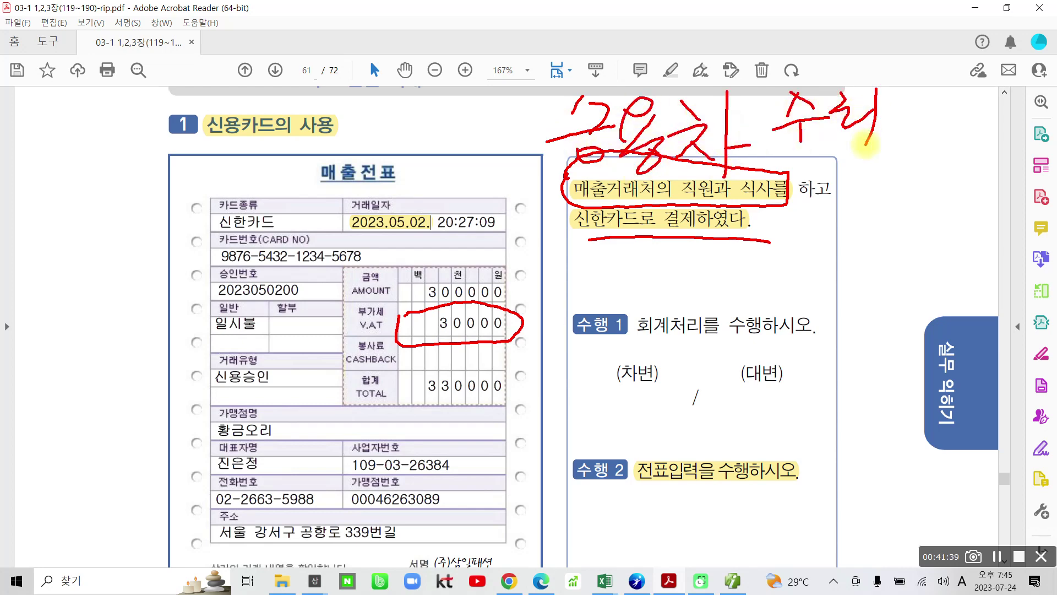
{"action": "left_click_drag", "start_coordinate": [644, 172], "coordinate": [912, 149]}
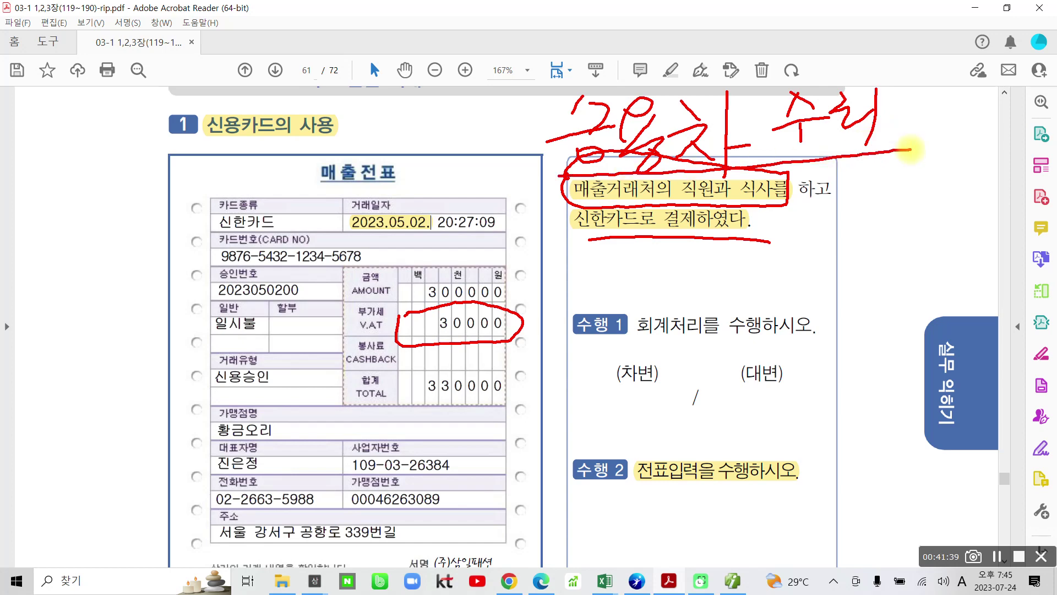
- Mark the 부가세 row in red, handwrite a note beside the sales slip's total, and clear all pen marks
{"action": "mouse_move", "coordinate": [383, 304]}
{"action": "left_mouse_down"}
{"action": "mouse_move", "coordinate": [387, 318]}
{"action": "mouse_move", "coordinate": [404, 307]}
{"action": "left_mouse_up"}
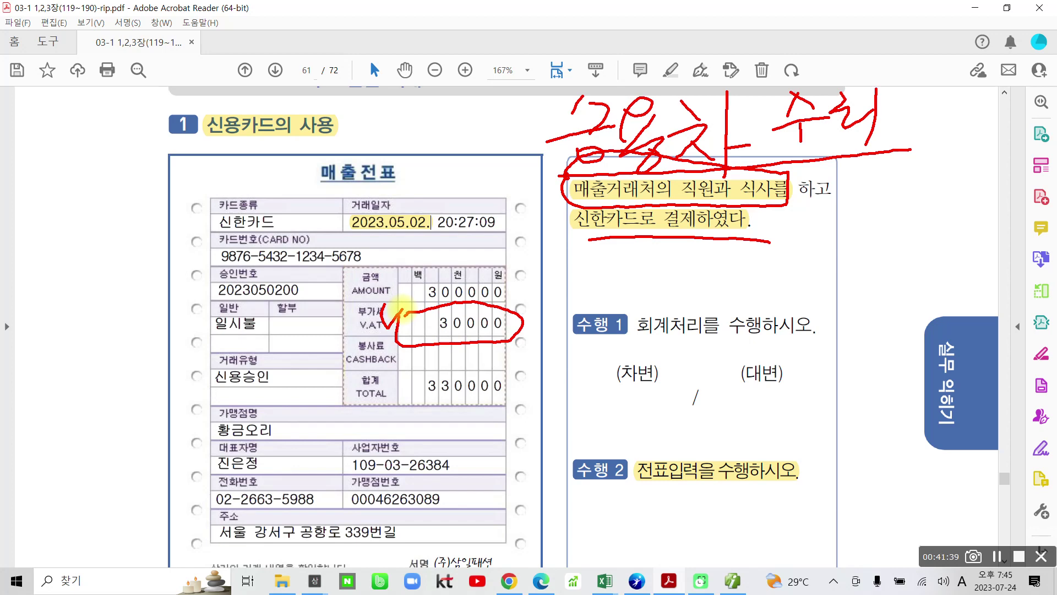
{"action": "left_click_drag", "start_coordinate": [489, 419], "coordinate": [685, 421]}
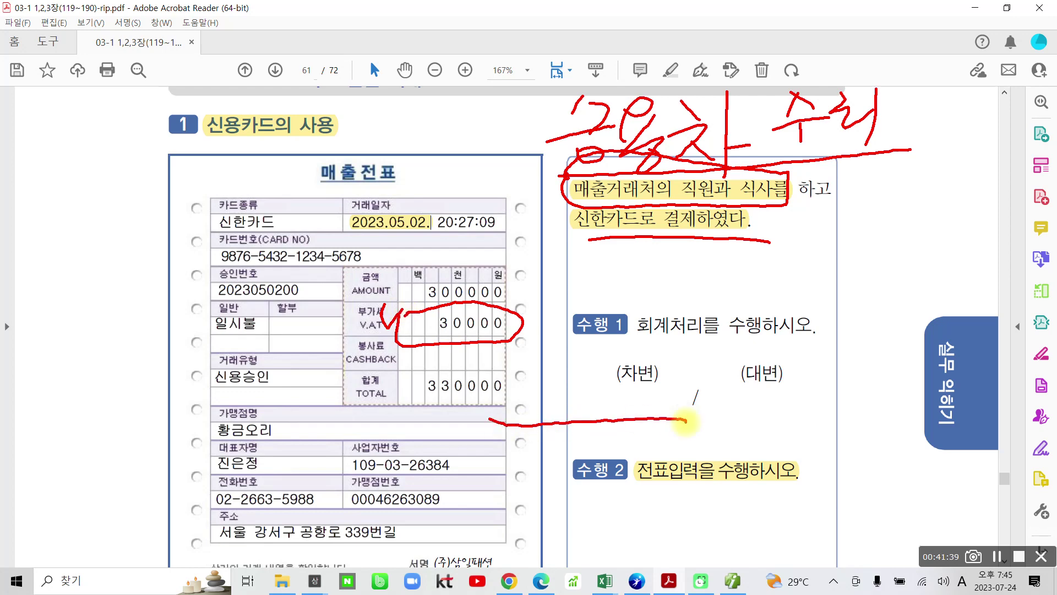
{"action": "mouse_move", "coordinate": [506, 333]}
{"action": "left_mouse_down"}
{"action": "mouse_move", "coordinate": [526, 353]}
{"action": "mouse_move", "coordinate": [503, 405]}
{"action": "mouse_move", "coordinate": [531, 400]}
{"action": "left_mouse_up"}
{"action": "left_click_drag", "start_coordinate": [543, 330], "coordinate": [541, 427]}
{"action": "left_click_drag", "start_coordinate": [543, 388], "coordinate": [553, 388]}
{"action": "mouse_move", "coordinate": [557, 338]}
{"action": "left_mouse_down"}
{"action": "mouse_move", "coordinate": [559, 392]}
{"action": "mouse_move", "coordinate": [584, 380]}
{"action": "left_mouse_up"}
{"action": "mouse_move", "coordinate": [592, 339]}
{"action": "left_mouse_down"}
{"action": "mouse_move", "coordinate": [592, 393]}
{"action": "mouse_move", "coordinate": [608, 360]}
{"action": "left_mouse_up"}
{"action": "mouse_move", "coordinate": [584, 397]}
{"action": "left_mouse_down"}
{"action": "mouse_move", "coordinate": [576, 400]}
{"action": "mouse_move", "coordinate": [605, 385]}
{"action": "mouse_move", "coordinate": [623, 413]}
{"action": "mouse_move", "coordinate": [650, 385]}
{"action": "mouse_move", "coordinate": [661, 407]}
{"action": "left_mouse_up"}
{"action": "left_click_drag", "start_coordinate": [681, 366], "coordinate": [683, 414]}
{"action": "mouse_move", "coordinate": [691, 355]}
{"action": "left_mouse_down"}
{"action": "mouse_move", "coordinate": [695, 406]}
{"action": "mouse_move", "coordinate": [712, 421]}
{"action": "left_mouse_up"}
{"action": "key", "text": "Escape"}
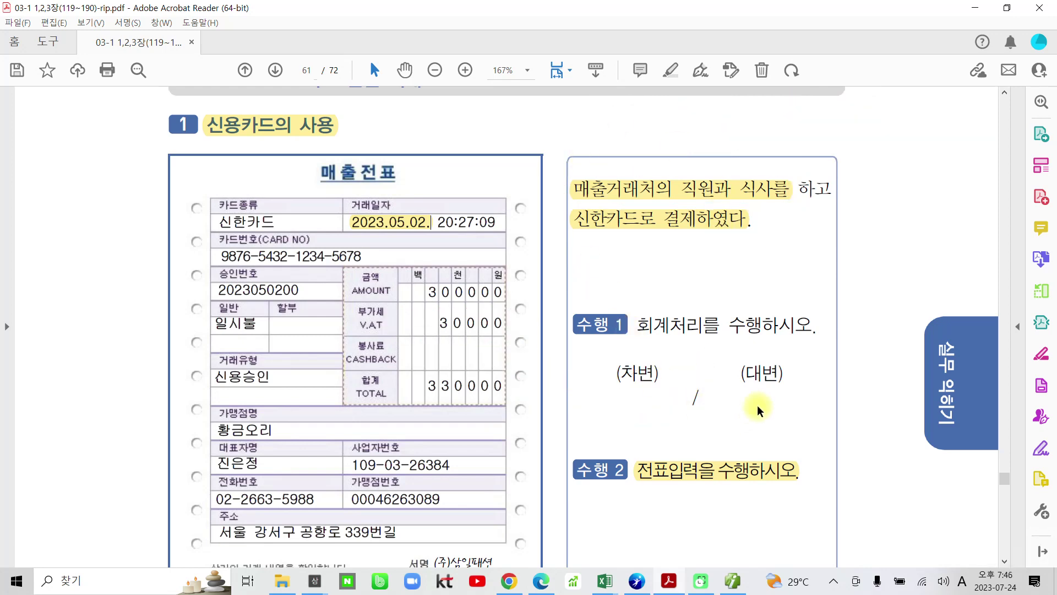
- Highlight "5월 카드 사용대금이" and "보통예금계좌에서 자동이체로" in the description of exercise 2, 신용카드 사용대금의 결제
{"action": "scroll", "coordinate": [618, 401], "scroll_direction": "down", "scroll_amount": 8}
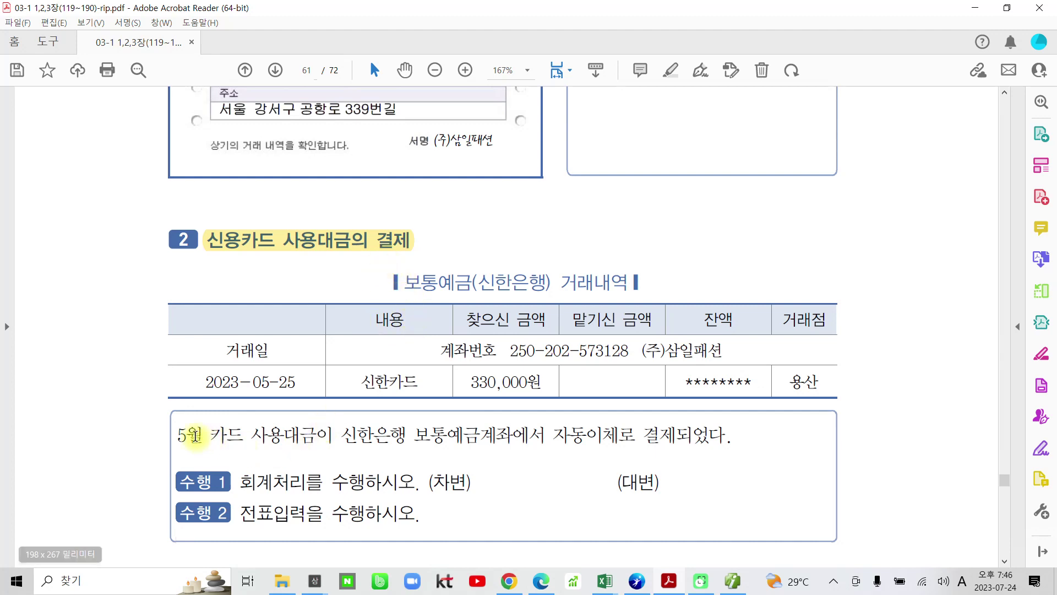
{"action": "left_click_drag", "start_coordinate": [176, 436], "coordinate": [274, 437]}
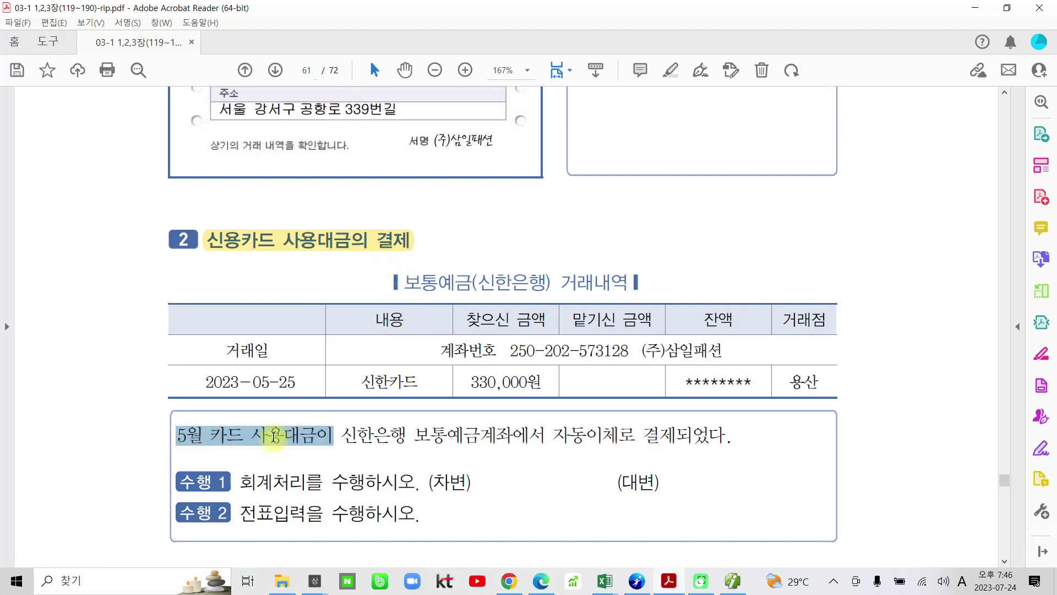
{"action": "left_click", "coordinate": [291, 380]}
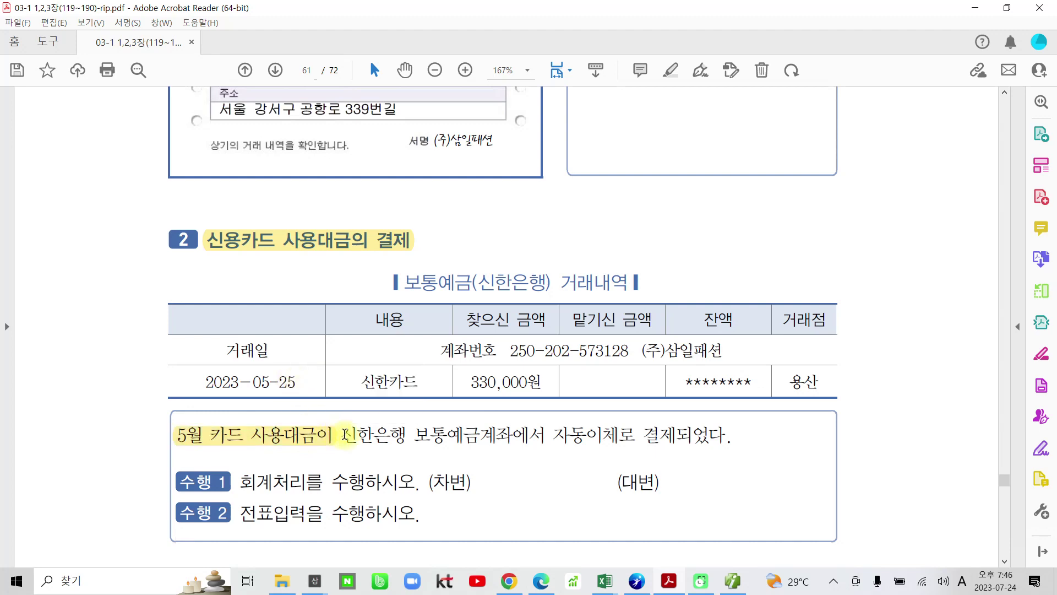
{"action": "left_click_drag", "start_coordinate": [413, 436], "coordinate": [627, 439]}
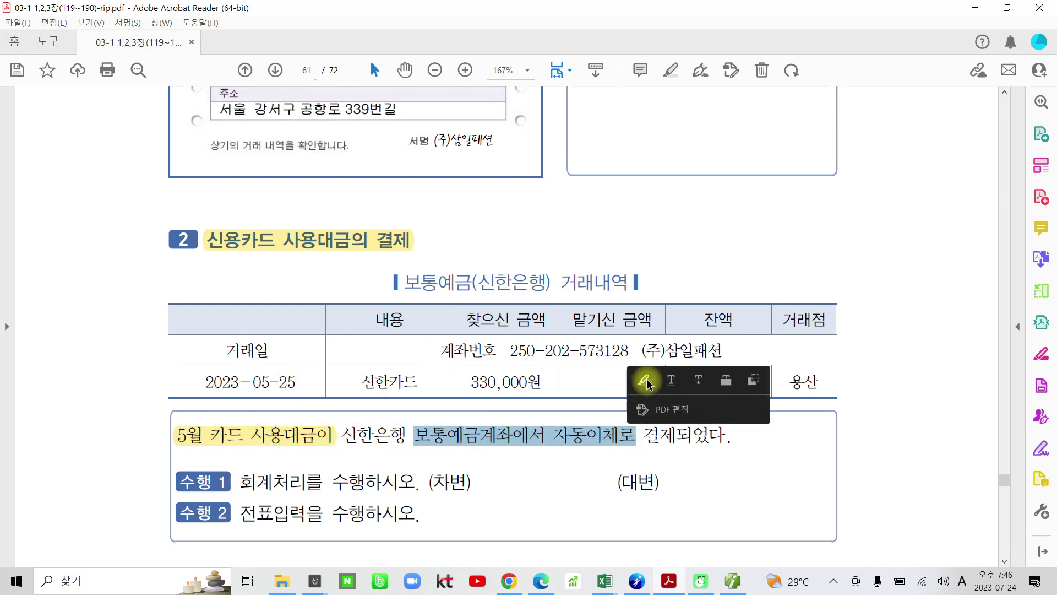
{"action": "left_click", "coordinate": [643, 378]}
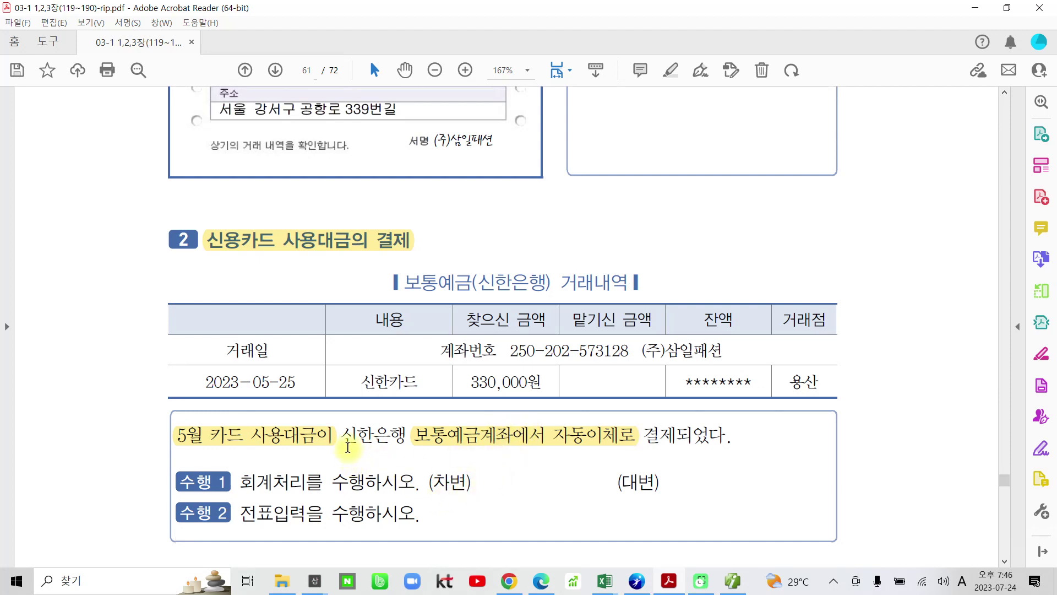
- Highlight the transaction date 2023-05-25 and the withdrawal amount 330,000원 in the 보통예금 transaction table
{"action": "left_click_drag", "start_coordinate": [296, 382], "coordinate": [213, 381]}
{"action": "left_click", "coordinate": [297, 382]}
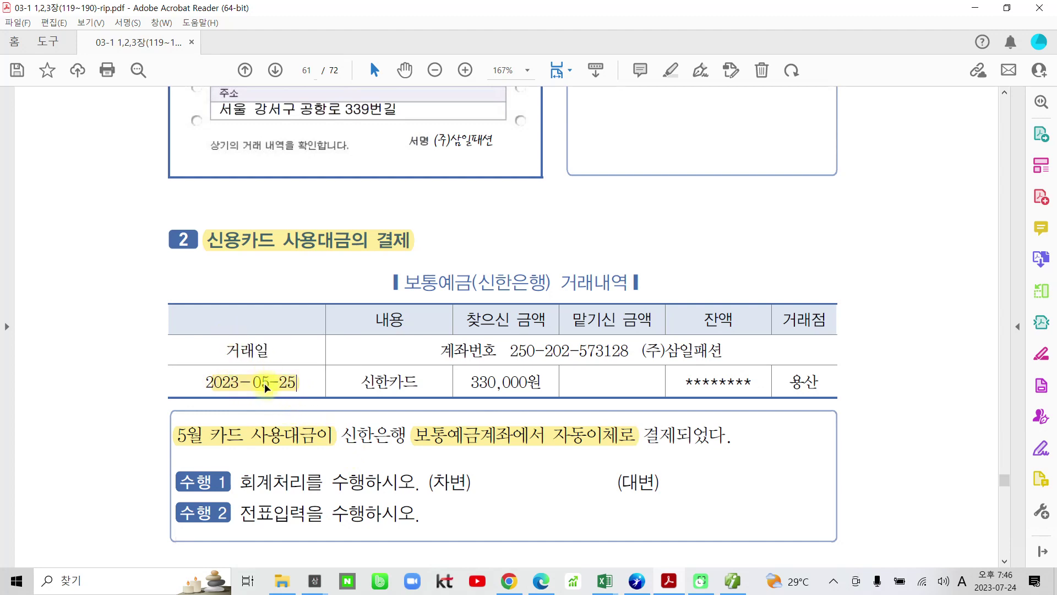
{"action": "left_click_drag", "start_coordinate": [466, 384], "coordinate": [543, 382]}
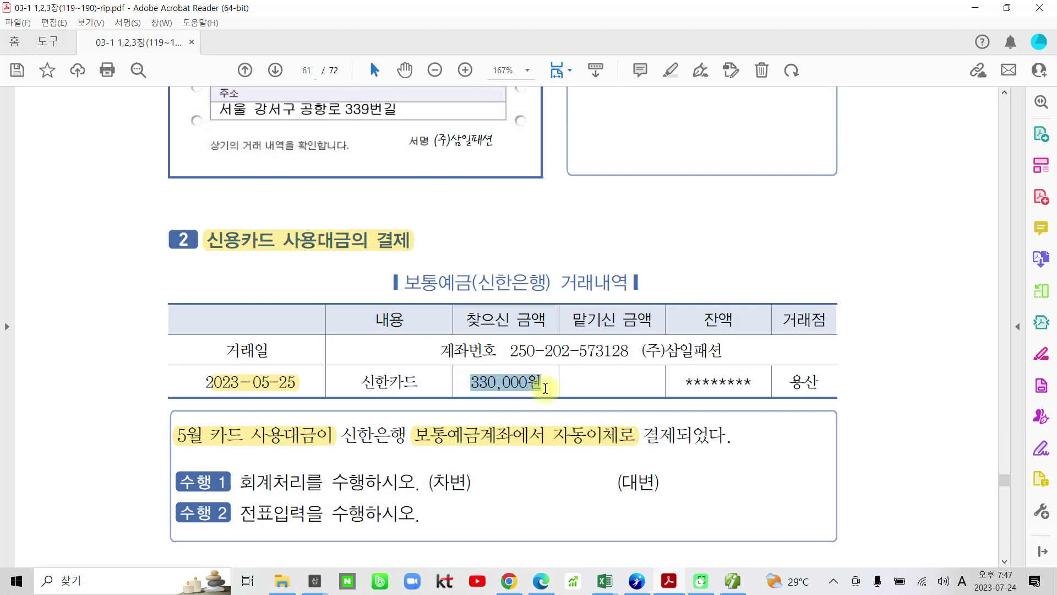
{"action": "left_click", "coordinate": [567, 327]}
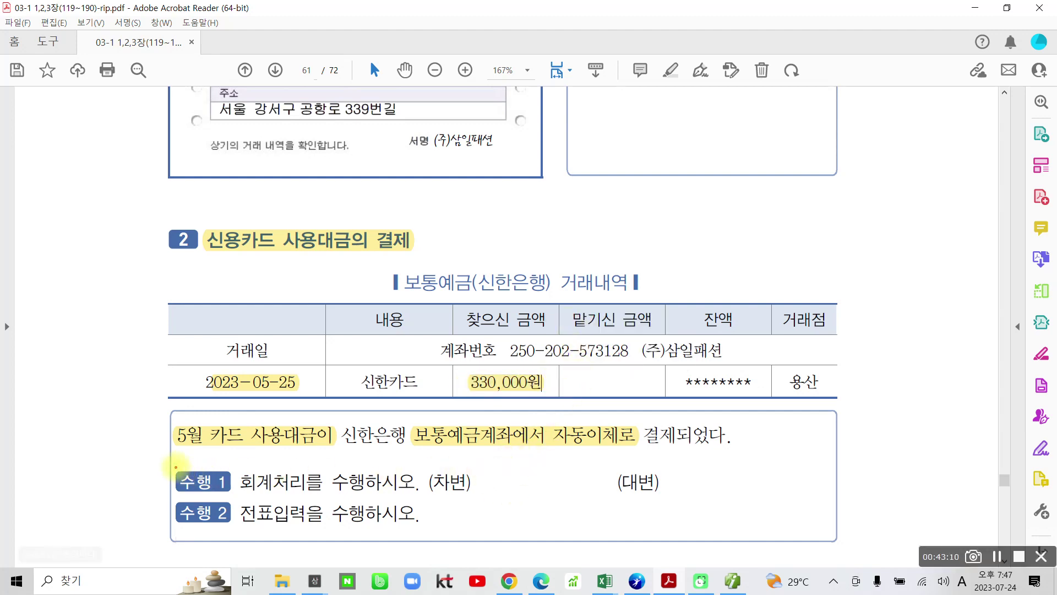
- Frame the 수행 1 line in red and handwrite "미지급금" beside 차변 and "보통예금" beside 대변
{"action": "mouse_move", "coordinate": [155, 459]}
{"action": "left_mouse_down"}
{"action": "mouse_move", "coordinate": [179, 486]}
{"action": "mouse_move", "coordinate": [951, 510]}
{"action": "left_mouse_up"}
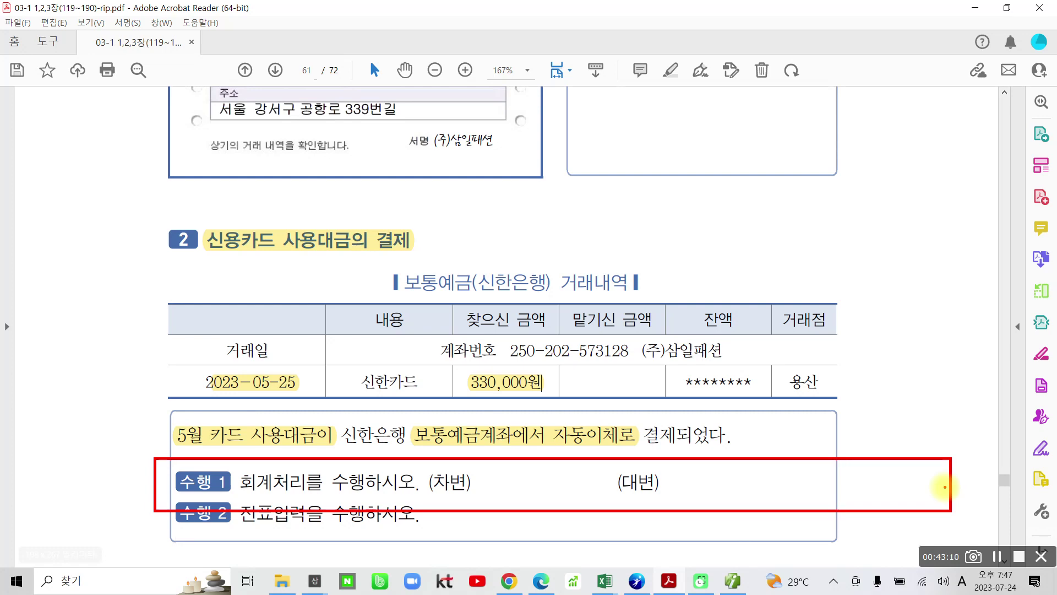
{"action": "mouse_move", "coordinate": [456, 451]}
{"action": "left_mouse_down"}
{"action": "mouse_move", "coordinate": [473, 462]}
{"action": "mouse_move", "coordinate": [489, 502]}
{"action": "mouse_move", "coordinate": [506, 457]}
{"action": "mouse_move", "coordinate": [518, 489]}
{"action": "mouse_move", "coordinate": [545, 453]}
{"action": "mouse_move", "coordinate": [543, 483]}
{"action": "mouse_move", "coordinate": [565, 463]}
{"action": "left_mouse_up"}
{"action": "left_click_drag", "start_coordinate": [572, 468], "coordinate": [588, 481]}
{"action": "mouse_move", "coordinate": [583, 481]}
{"action": "left_mouse_down"}
{"action": "mouse_move", "coordinate": [583, 493]}
{"action": "mouse_move", "coordinate": [603, 496]}
{"action": "left_mouse_up"}
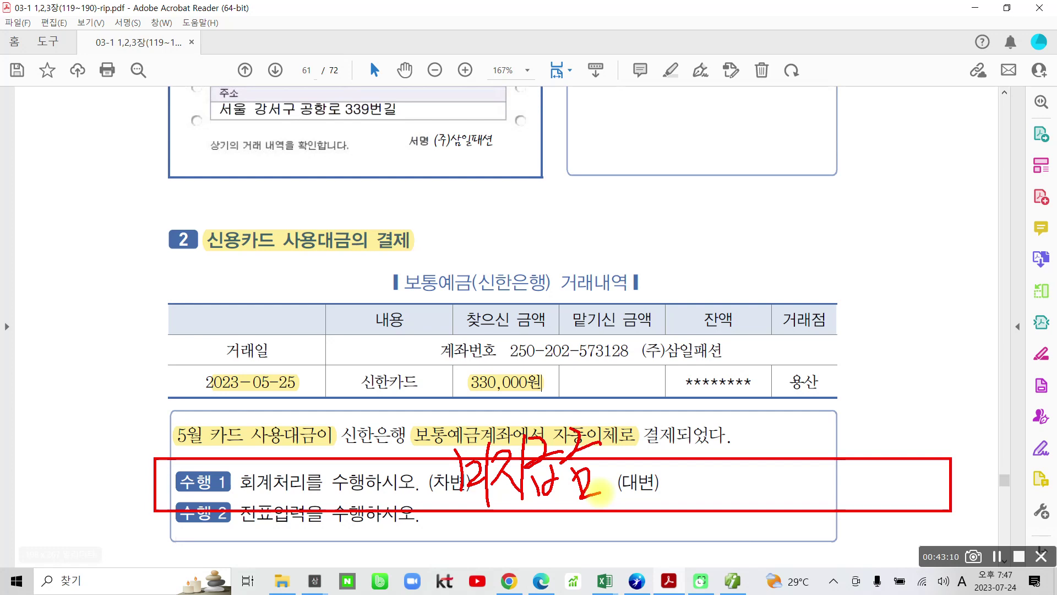
{"action": "mouse_move", "coordinate": [713, 449]}
{"action": "left_mouse_down"}
{"action": "mouse_move", "coordinate": [716, 473]}
{"action": "mouse_move", "coordinate": [749, 486]}
{"action": "left_mouse_up"}
{"action": "mouse_move", "coordinate": [759, 444]}
{"action": "left_mouse_down"}
{"action": "mouse_move", "coordinate": [777, 436]}
{"action": "mouse_move", "coordinate": [787, 468]}
{"action": "mouse_move", "coordinate": [828, 440]}
{"action": "mouse_move", "coordinate": [838, 481]}
{"action": "mouse_move", "coordinate": [883, 441]}
{"action": "mouse_move", "coordinate": [868, 485]}
{"action": "mouse_move", "coordinate": [895, 479]}
{"action": "left_mouse_up"}
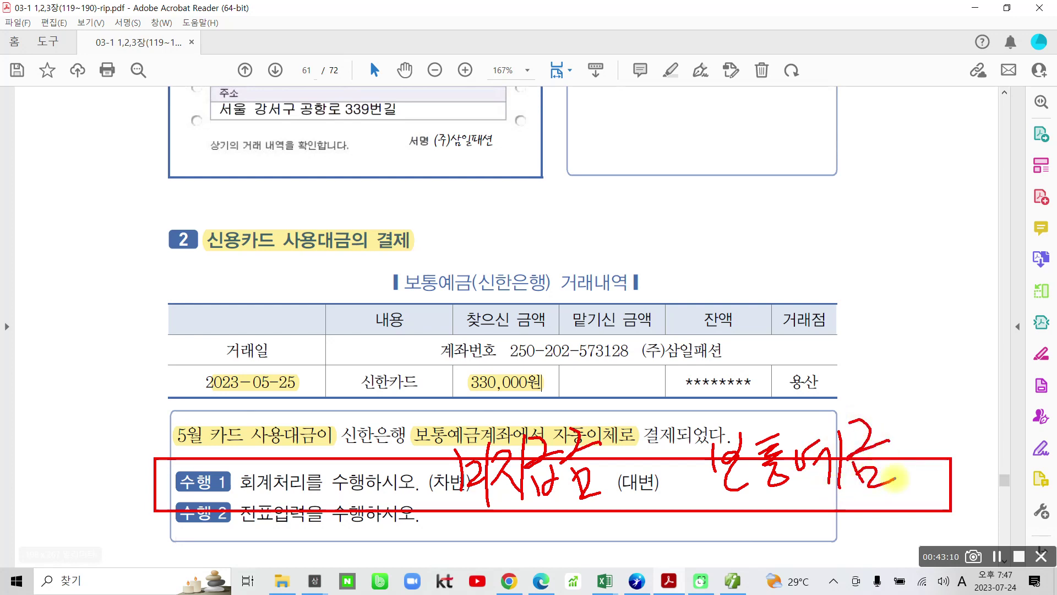
- Handwrite "(부채감소)" and "(자산감소)" in blue under the two account names, and clear all pen marks
{"action": "left_click_drag", "start_coordinate": [437, 506], "coordinate": [443, 540]}
{"action": "mouse_move", "coordinate": [469, 504]}
{"action": "left_mouse_down"}
{"action": "mouse_move", "coordinate": [487, 529]}
{"action": "mouse_move", "coordinate": [520, 527]}
{"action": "mouse_move", "coordinate": [490, 564]}
{"action": "mouse_move", "coordinate": [512, 543]}
{"action": "mouse_move", "coordinate": [565, 551]}
{"action": "mouse_move", "coordinate": [584, 536]}
{"action": "mouse_move", "coordinate": [606, 553]}
{"action": "mouse_move", "coordinate": [628, 526]}
{"action": "mouse_move", "coordinate": [633, 539]}
{"action": "left_mouse_up"}
{"action": "mouse_move", "coordinate": [756, 504]}
{"action": "left_mouse_down"}
{"action": "mouse_move", "coordinate": [750, 561]}
{"action": "mouse_move", "coordinate": [809, 551]}
{"action": "mouse_move", "coordinate": [823, 527]}
{"action": "mouse_move", "coordinate": [847, 521]}
{"action": "mouse_move", "coordinate": [859, 537]}
{"action": "mouse_move", "coordinate": [907, 509]}
{"action": "mouse_move", "coordinate": [895, 545]}
{"action": "mouse_move", "coordinate": [936, 523]}
{"action": "mouse_move", "coordinate": [951, 541]}
{"action": "left_mouse_up"}
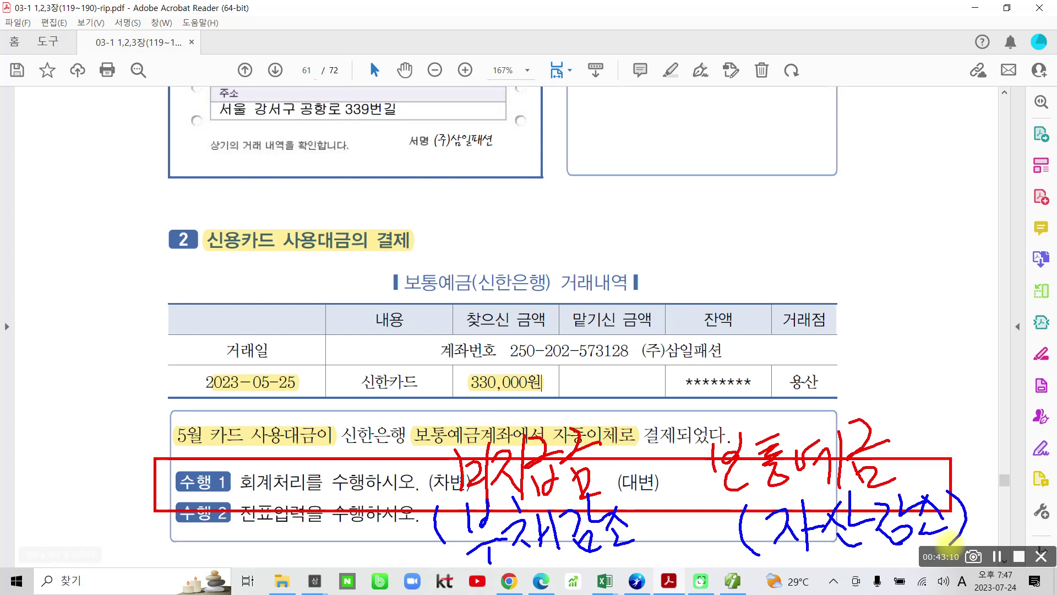
{"action": "key", "text": "Escape"}
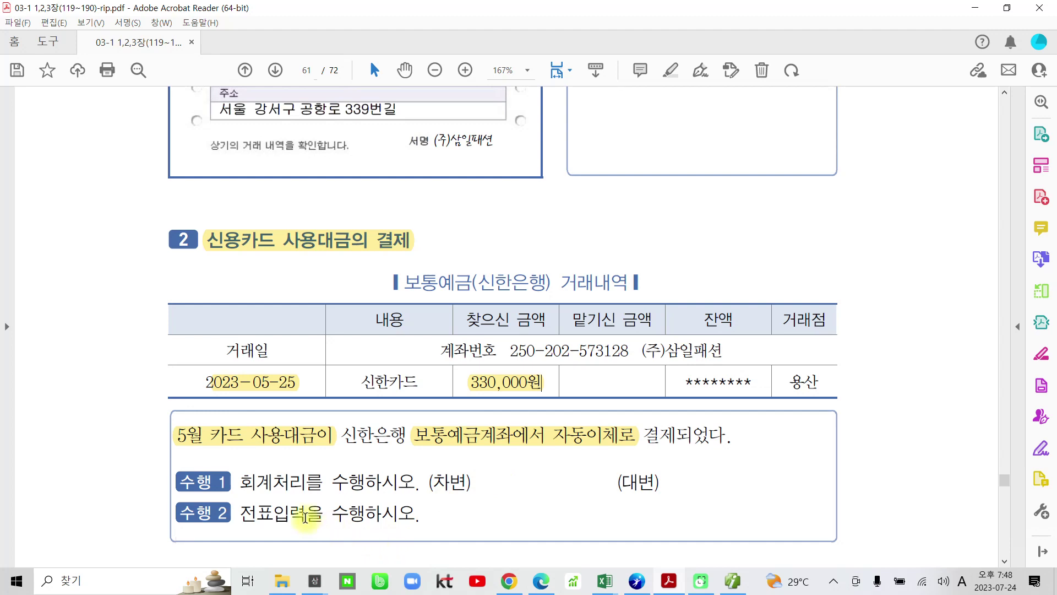
- Switch to the accounting program and set the 일반전표입력 date to day 25 of month 05
{"action": "left_click", "coordinate": [733, 581]}
{"action": "left_click", "coordinate": [204, 108]}
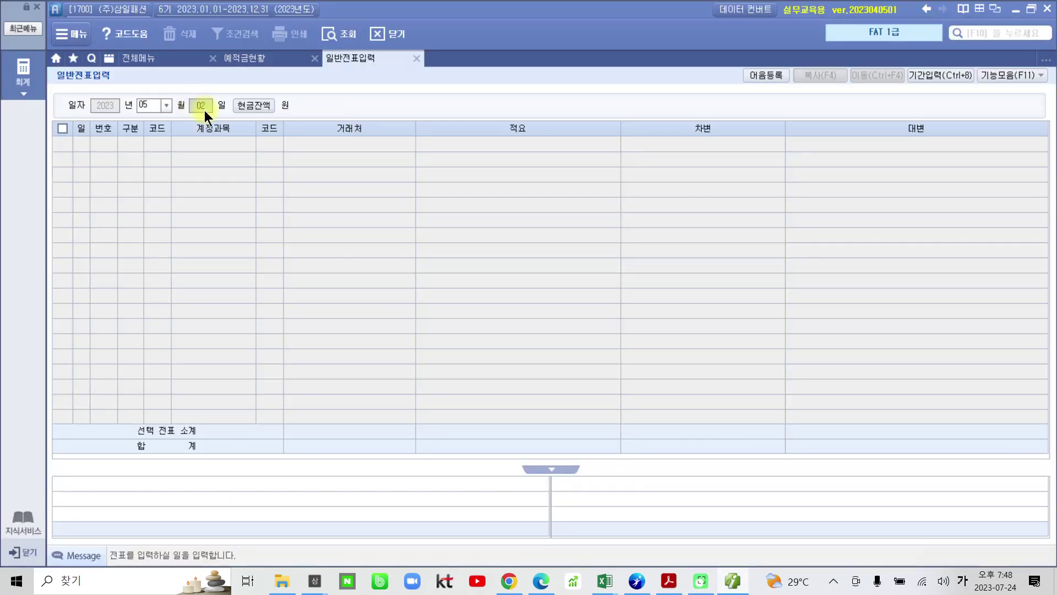
{"action": "type", "text": "25"}
{"action": "key", "text": "Return"}
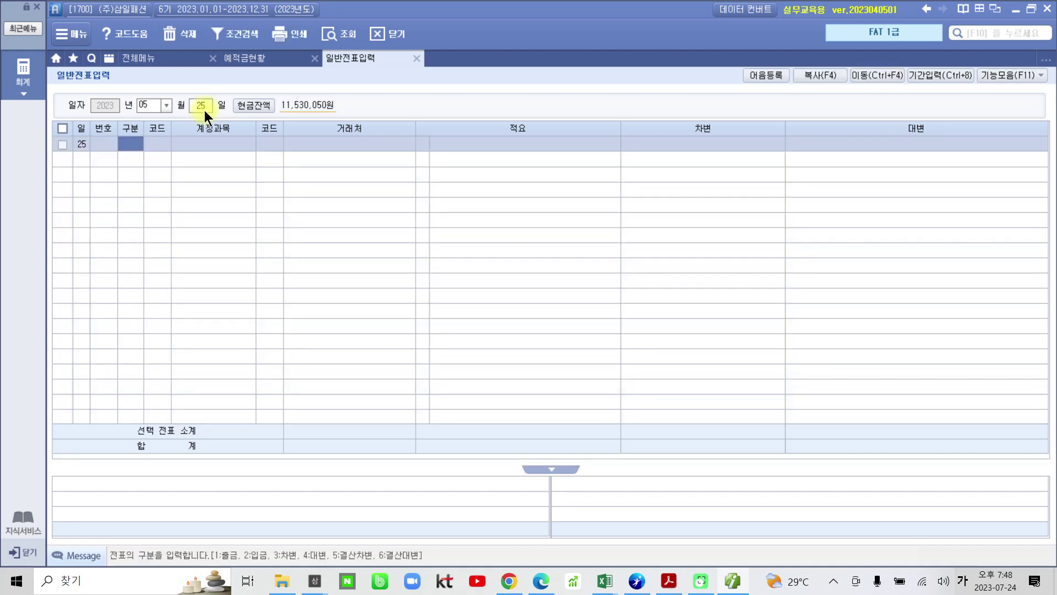
- Start a 차변 line for day 25 with account 253 미지급금 and 99601 신한카드 as the 거래처
{"action": "type", "text": "3"}
{"action": "key", "text": "Return"}
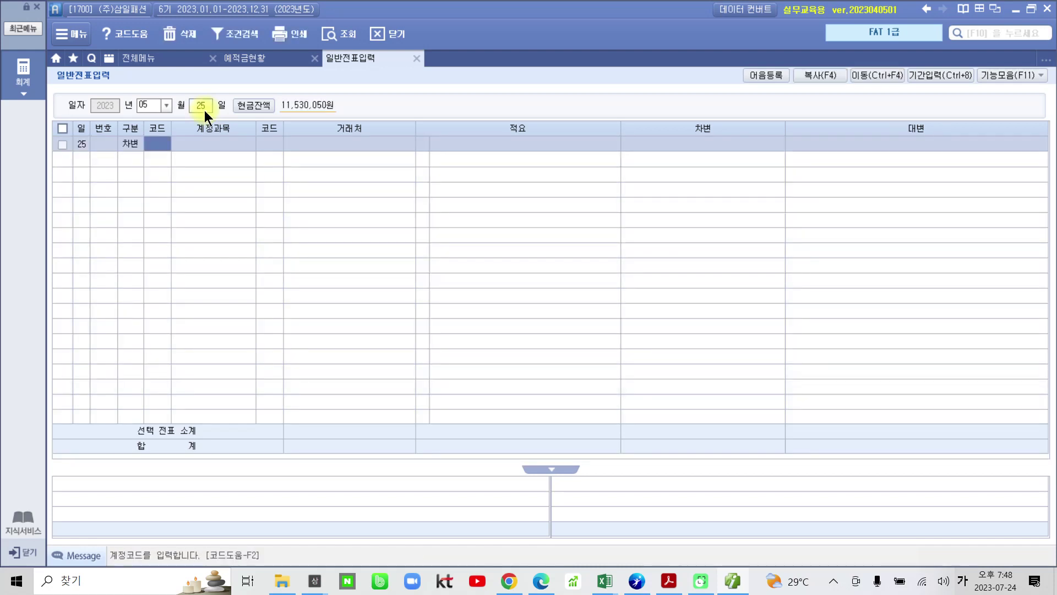
{"action": "type", "text": "미지"}
{"action": "key", "text": "Return"}
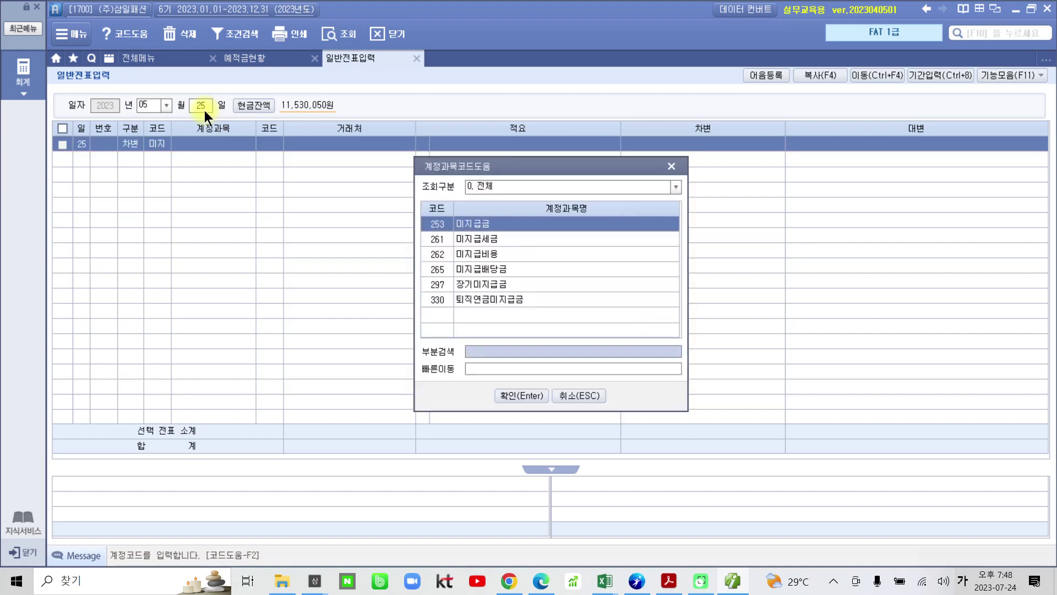
{"action": "left_click", "coordinate": [511, 397]}
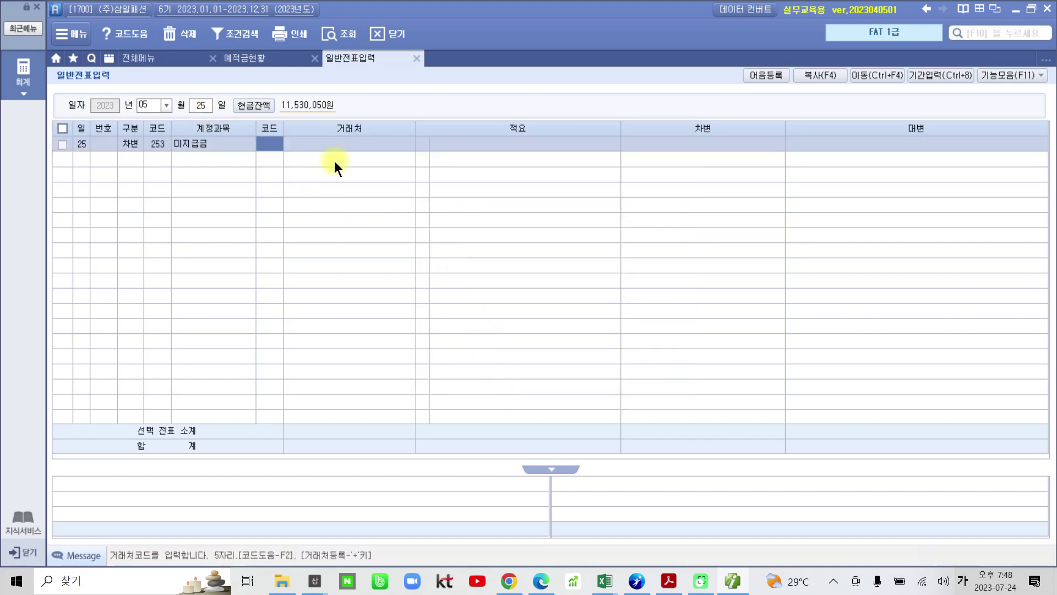
{"action": "type", "text": "신한"}
{"action": "key", "text": "Return"}
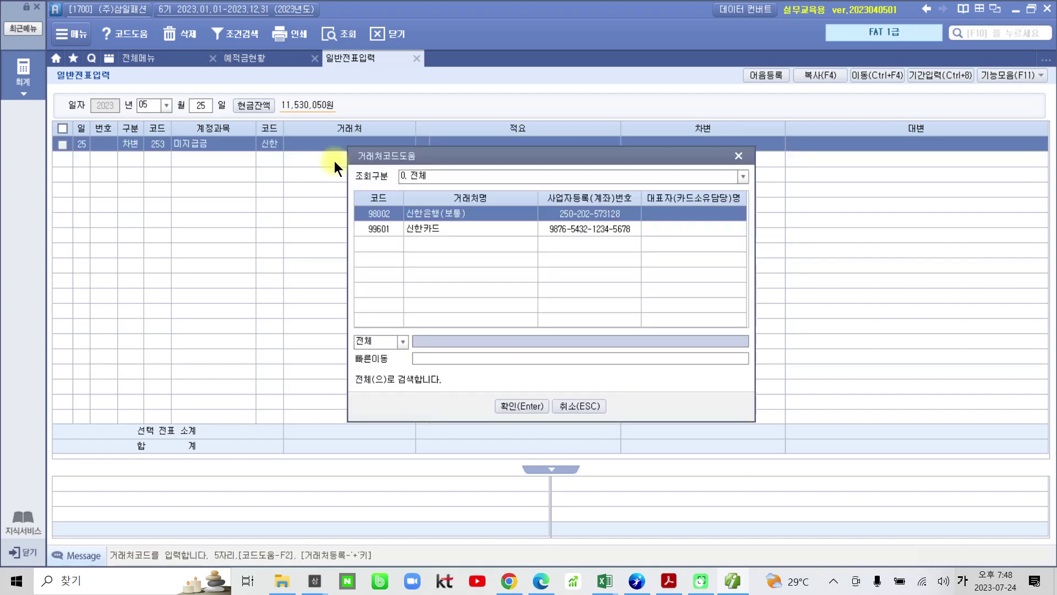
{"action": "key", "text": "Down"}
{"action": "key", "text": "Return"}
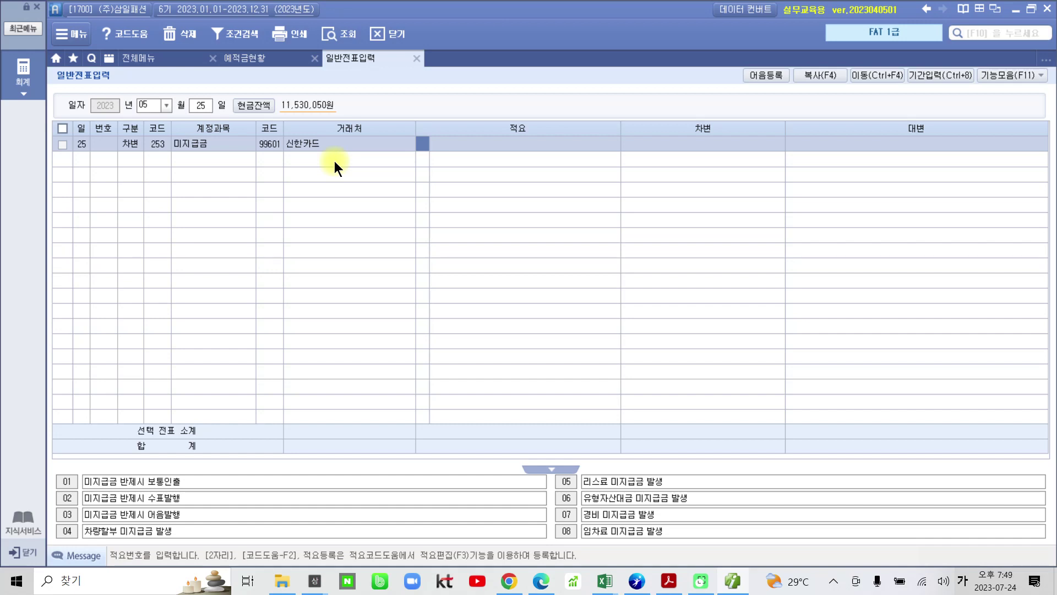
- Give the 미지급금 line the 적요 01 미지급금 반제시 보통인출 and a 차변 amount of 330,000
{"action": "type", "text": "1"}
{"action": "key", "text": "Return"}
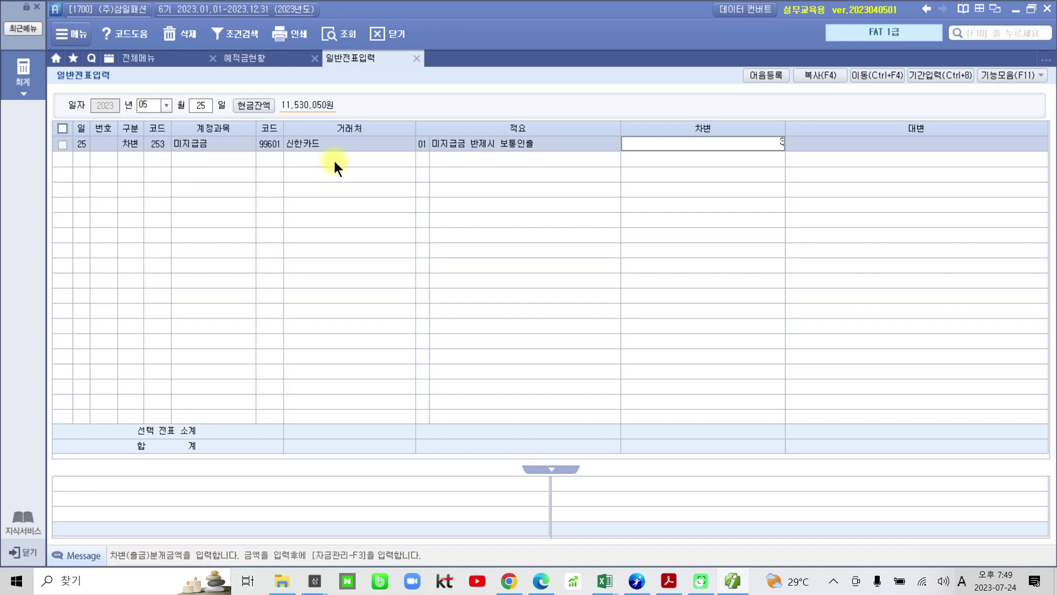
{"action": "type", "text": "330,000"}
{"action": "key", "text": "Return"}
- Add a 대변 line with account 103 보통예금 and 98002 신한은행(보통) as the 거래처
{"action": "type", "text": "4"}
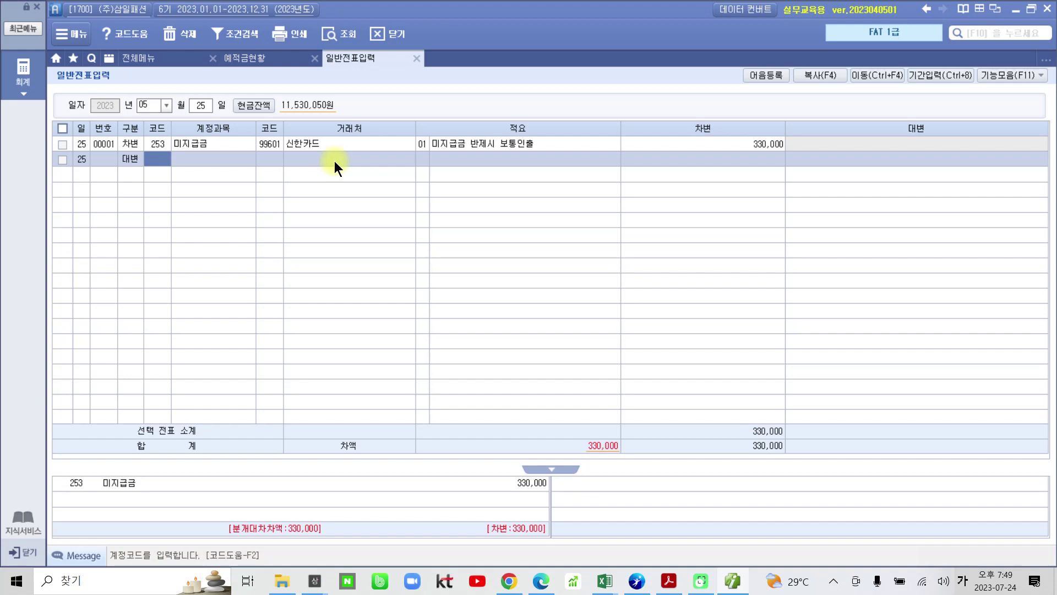
{"action": "type", "text": "103"}
{"action": "key", "text": "Return"}
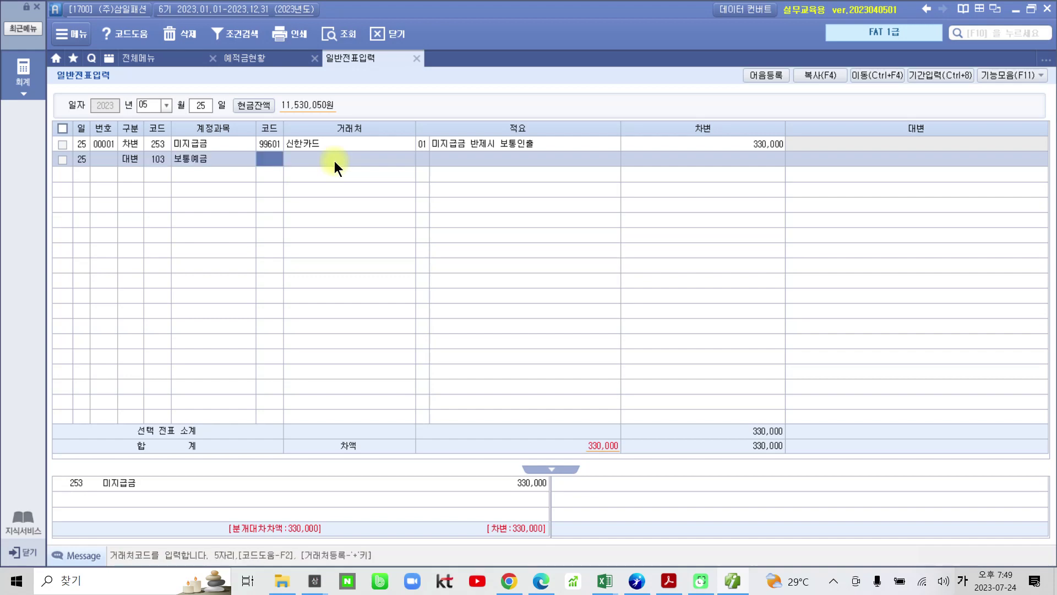
{"action": "type", "text": "신한"}
{"action": "key", "text": "Return"}
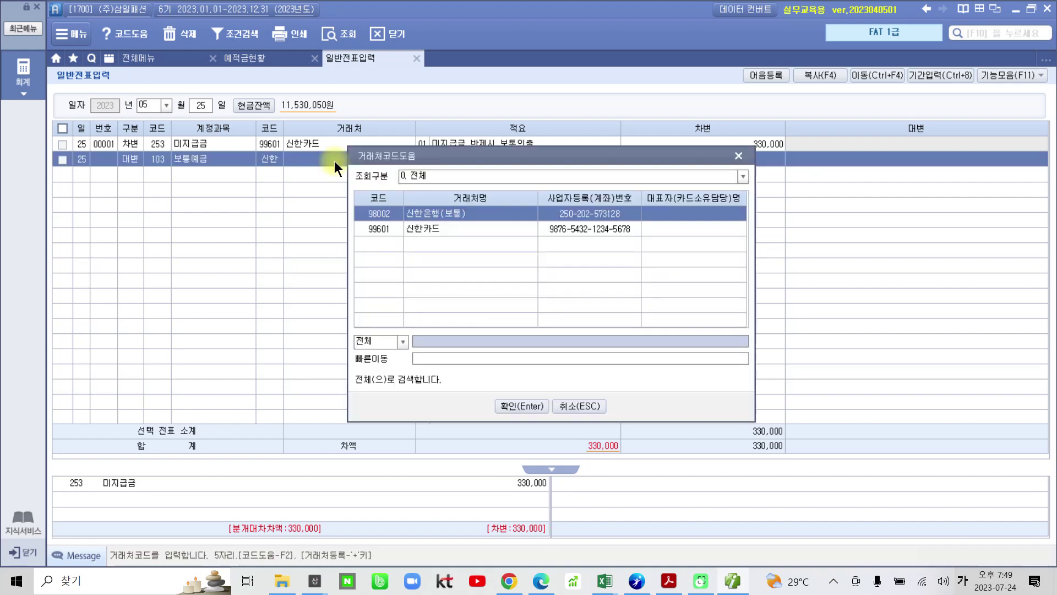
{"action": "key", "text": "Return"}
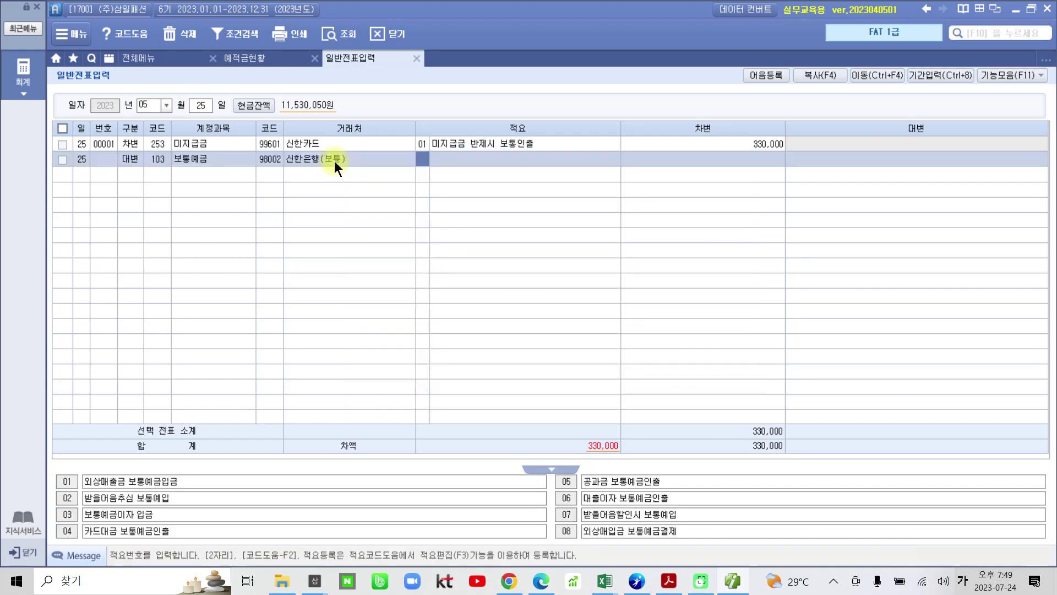
- Carry the 적요 text of the 차변 line over to the 보통예금 line and enter 330,000 as its 대변 amount
{"action": "key", "text": "Return"}
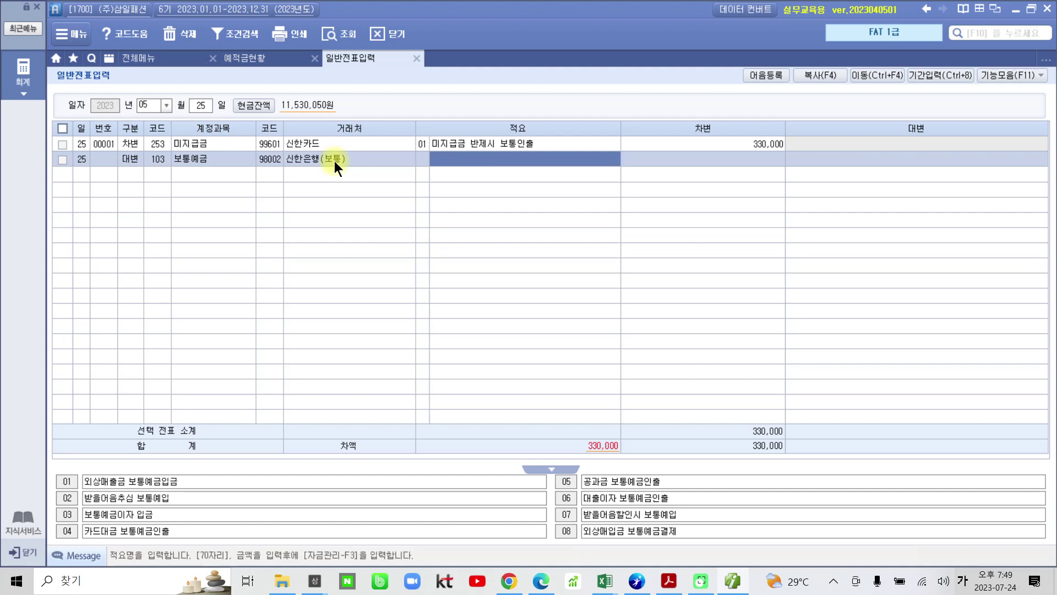
{"action": "key", "text": "Return"}
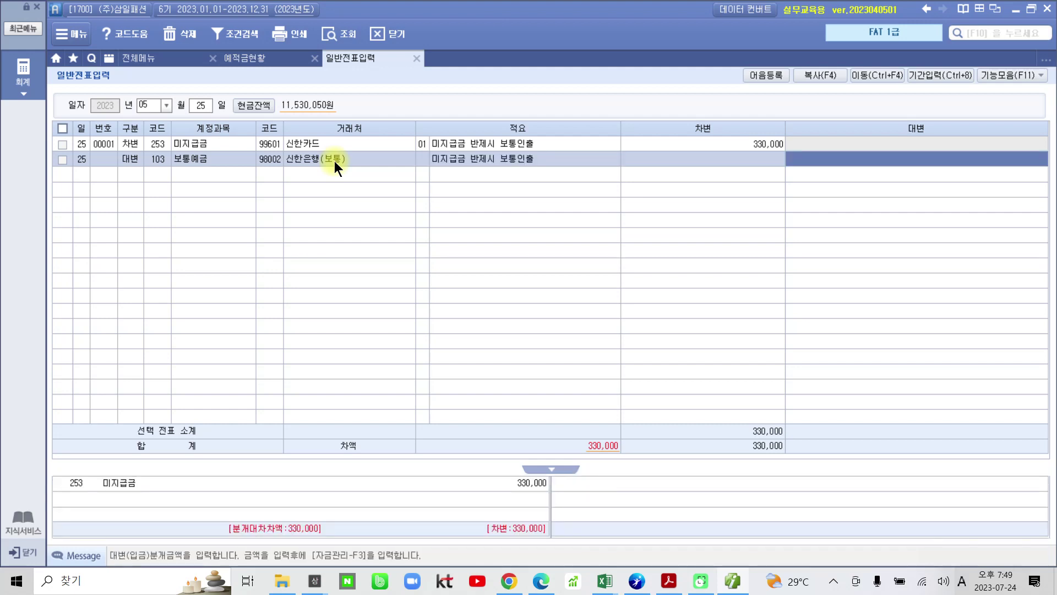
{"action": "type", "text": "330"}
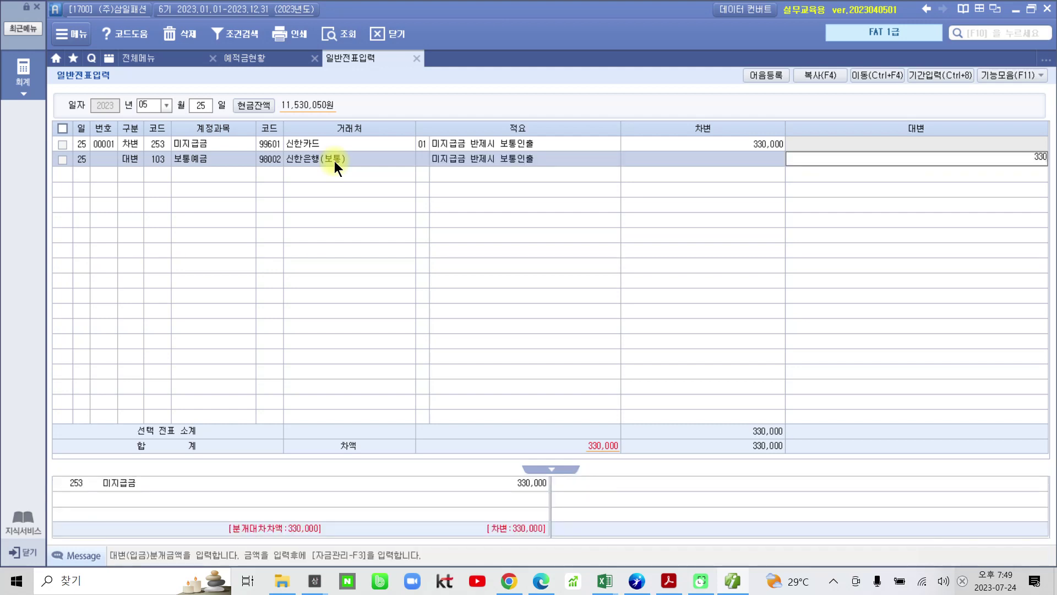
{"action": "type", "text": ",000"}
{"action": "key", "text": "Return"}
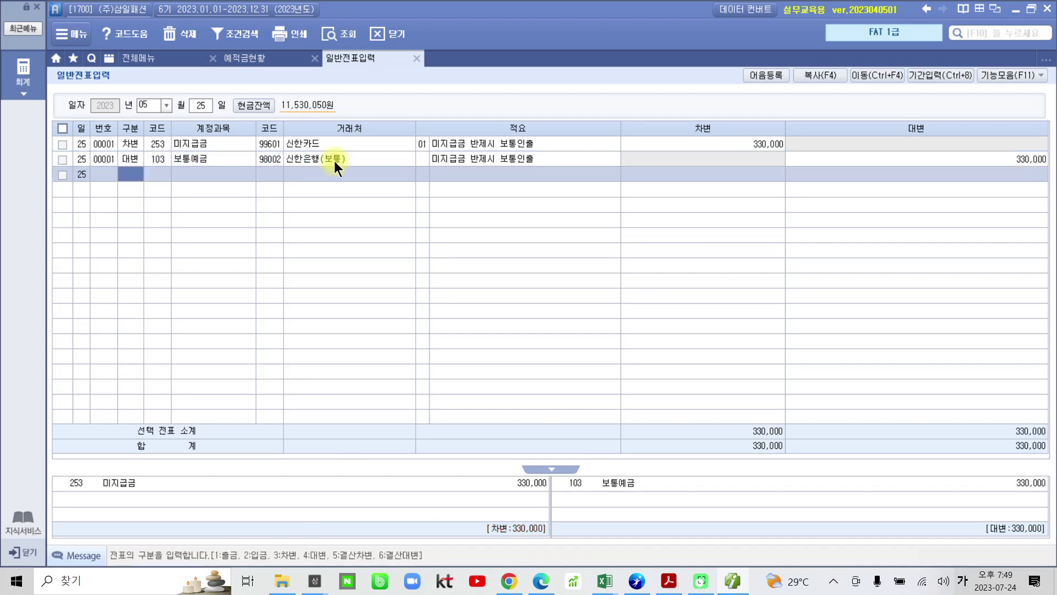
{"action": "left_click", "coordinate": [999, 164]}
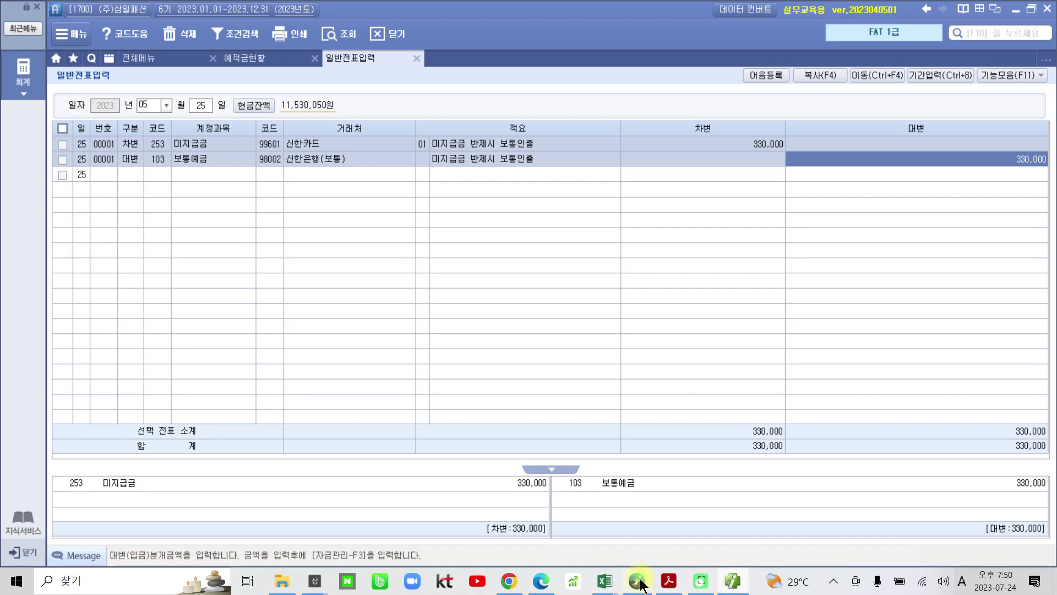
- Switch to the textbook PDF in Acrobat Reader and review the 매출전표 amounts of exercise 1 and the card payment details of exercise 2
{"action": "left_click", "coordinate": [669, 581]}
{"action": "scroll", "coordinate": [519, 429], "scroll_direction": "up", "scroll_amount": 3}
{"action": "scroll", "coordinate": [518, 435], "scroll_direction": "up", "scroll_amount": 5}
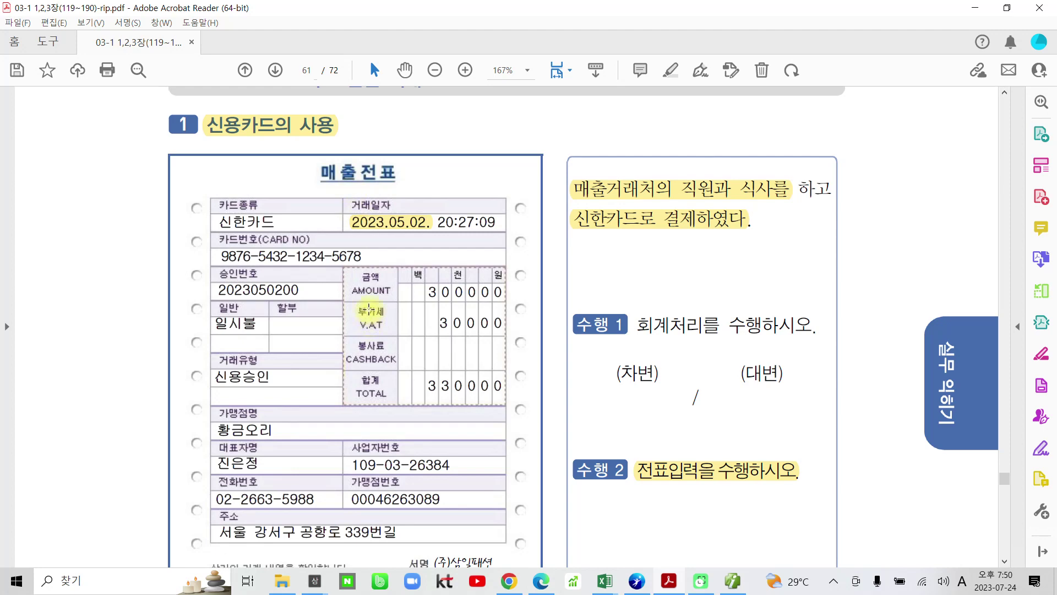
{"action": "scroll", "coordinate": [369, 318], "scroll_direction": "down", "scroll_amount": 1}
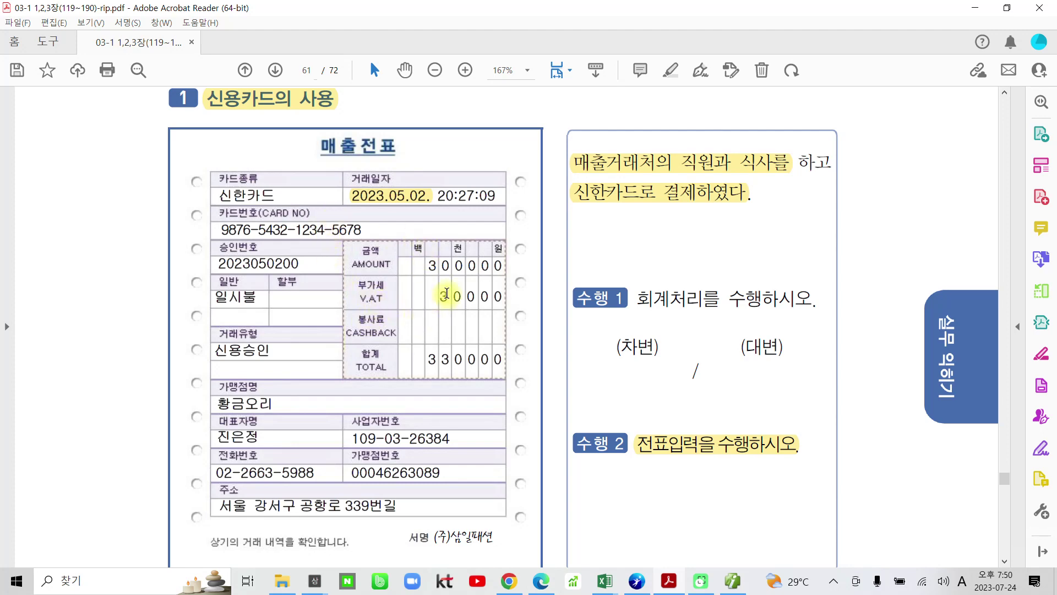
{"action": "scroll", "coordinate": [455, 303], "scroll_direction": "down", "scroll_amount": 1}
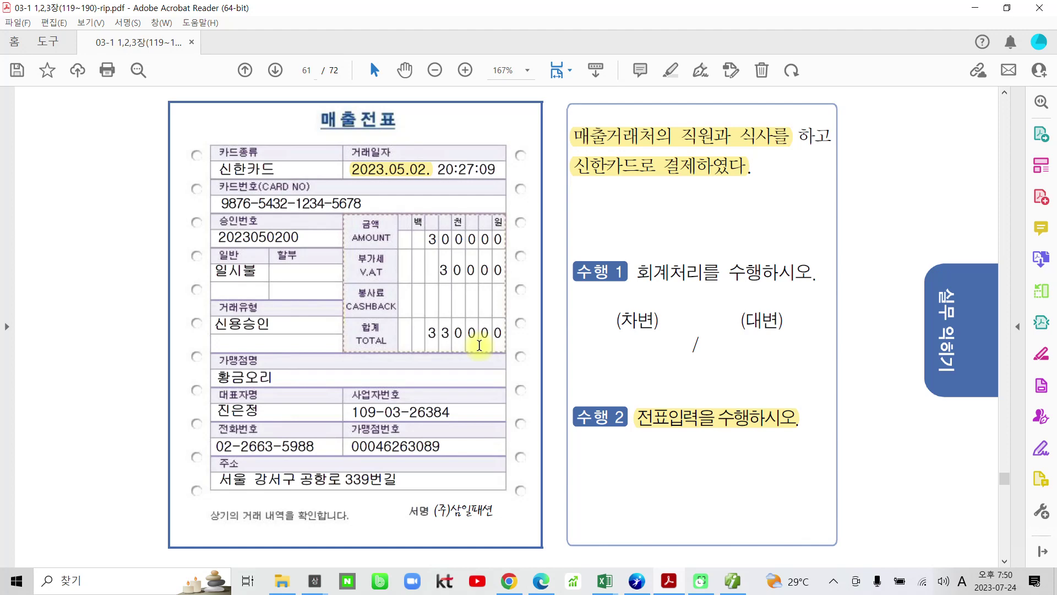
{"action": "scroll", "coordinate": [479, 344], "scroll_direction": "down", "scroll_amount": 1}
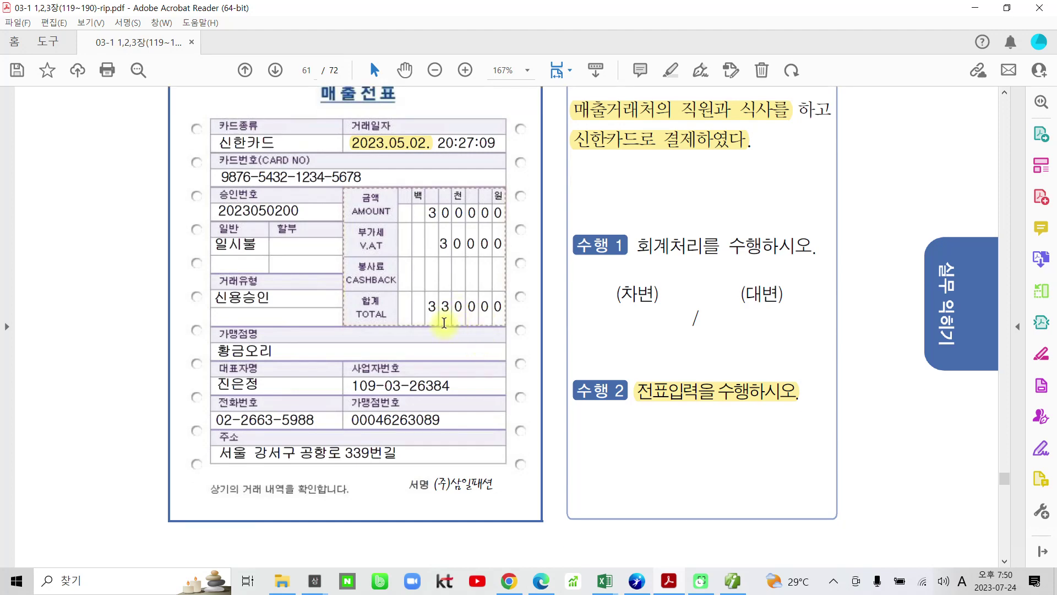
{"action": "scroll", "coordinate": [463, 312], "scroll_direction": "down", "scroll_amount": 5}
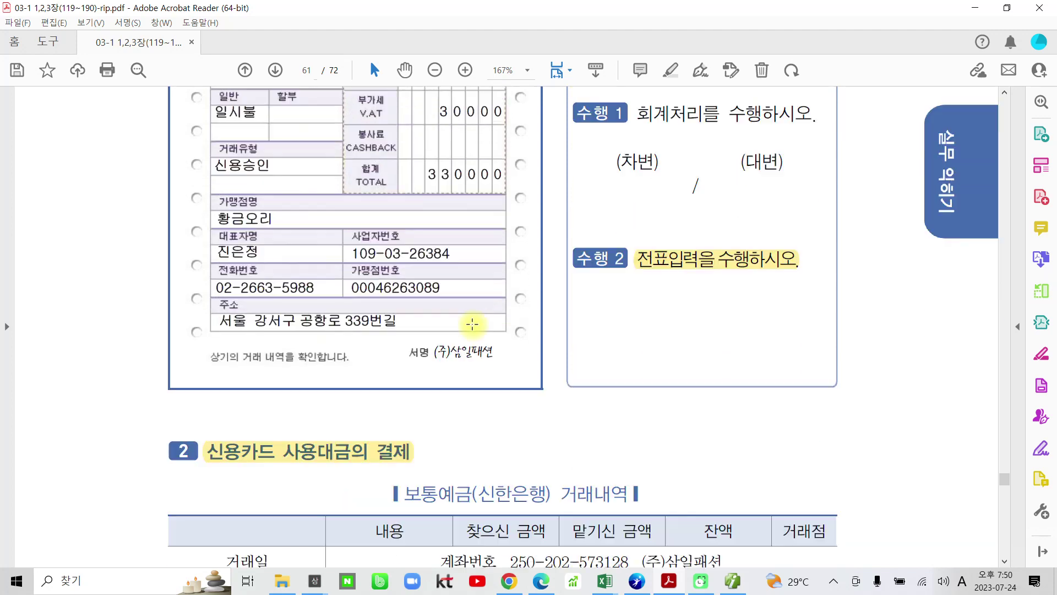
{"action": "scroll", "coordinate": [468, 327], "scroll_direction": "down", "scroll_amount": 10}
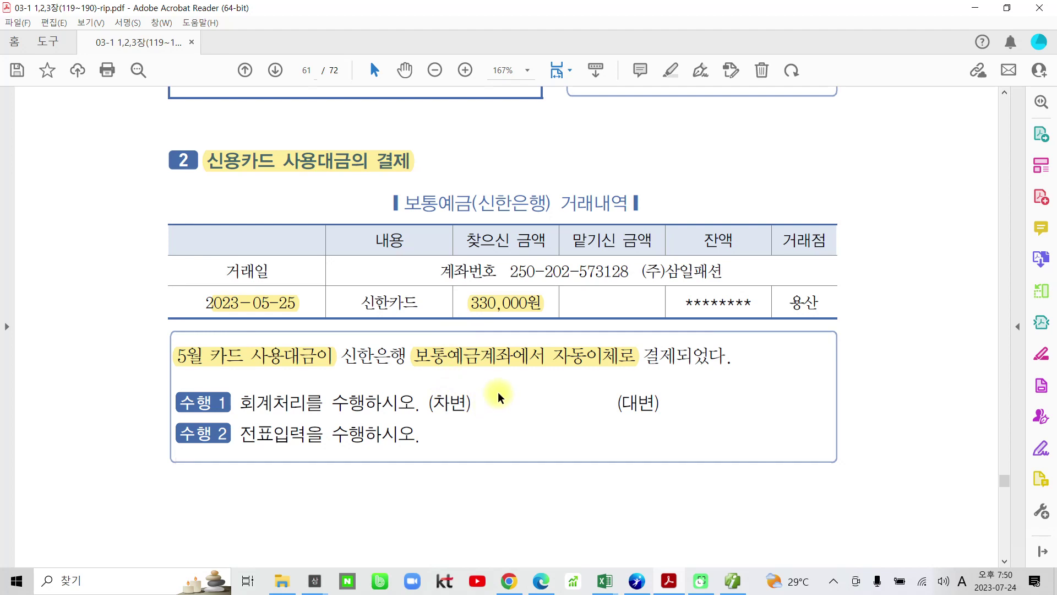
{"action": "scroll", "coordinate": [499, 391], "scroll_direction": "down", "scroll_amount": 3}
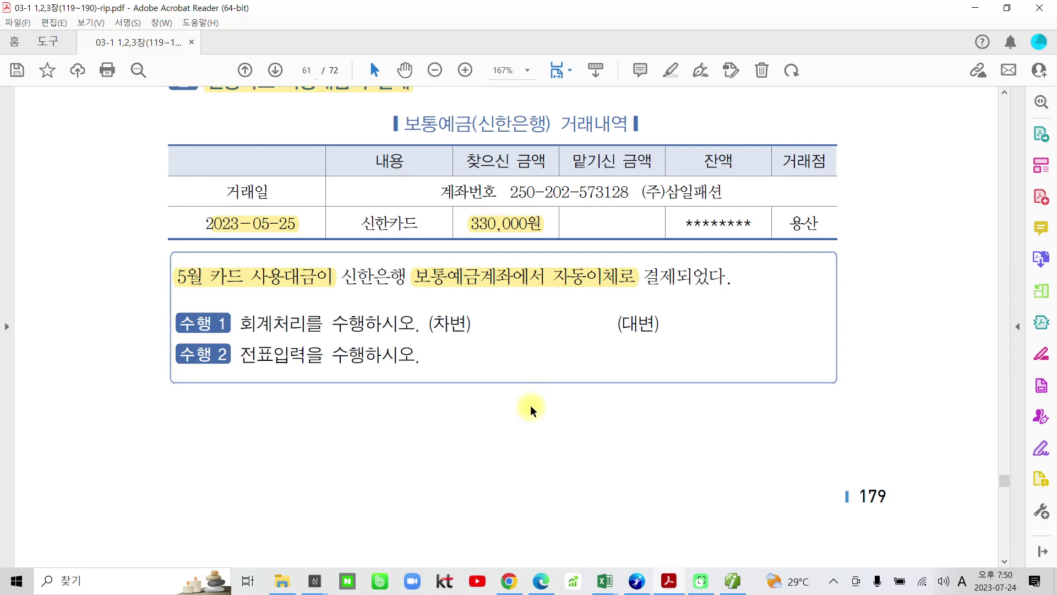
{"action": "scroll", "coordinate": [530, 407], "scroll_direction": "up", "scroll_amount": 2}
- Check the 5월 2일 entry in the 수행과제 풀이 section and highlight 미지급금, 99601 and 신한카드 in its 대변 row
{"action": "scroll", "coordinate": [532, 413], "scroll_direction": "down", "scroll_amount": 8}
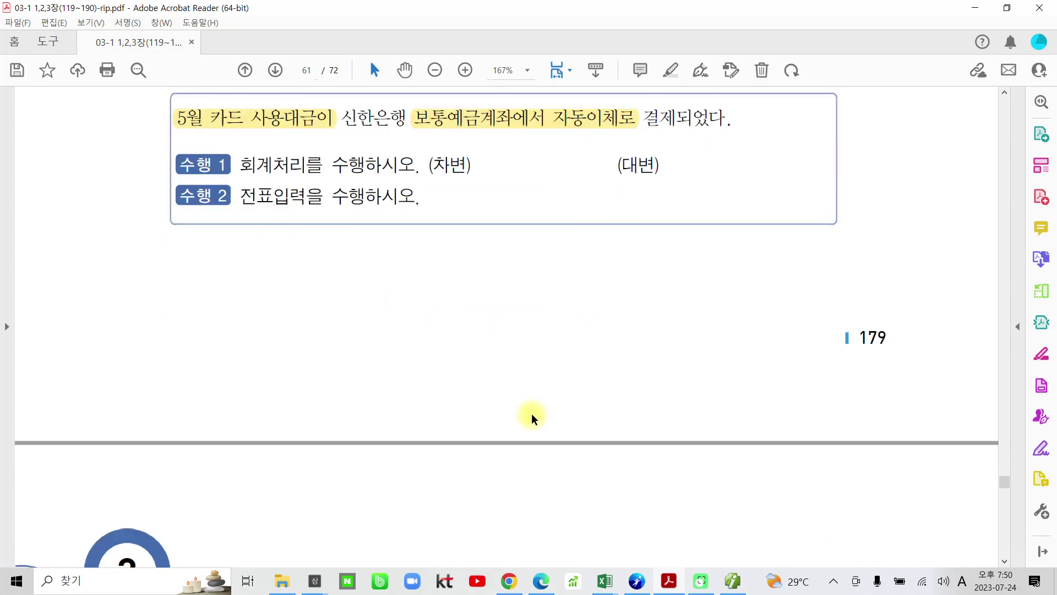
{"action": "scroll", "coordinate": [531, 412], "scroll_direction": "down", "scroll_amount": 15}
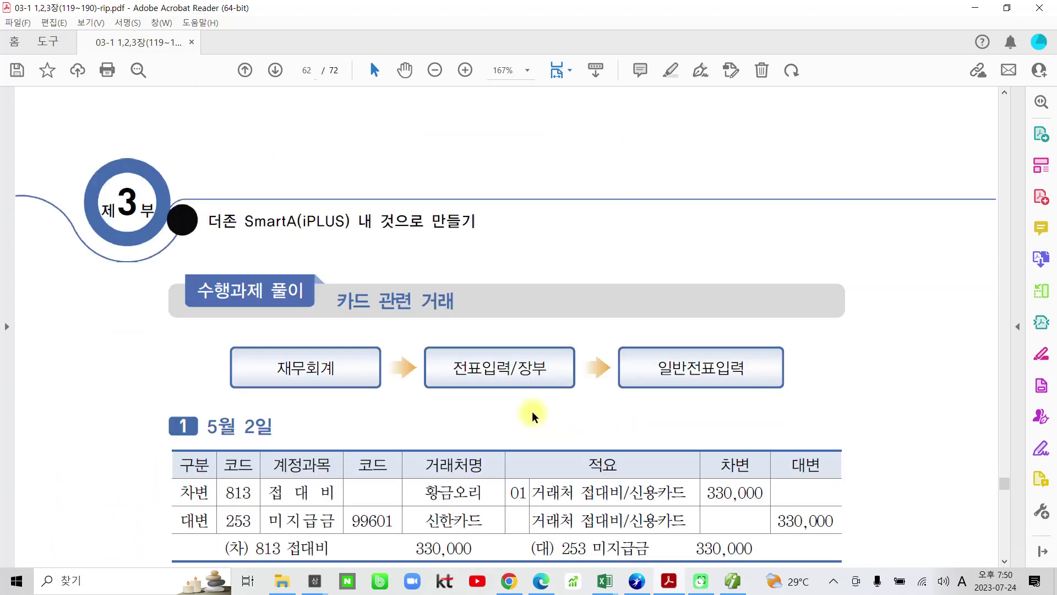
{"action": "scroll", "coordinate": [536, 423], "scroll_direction": "down", "scroll_amount": 8}
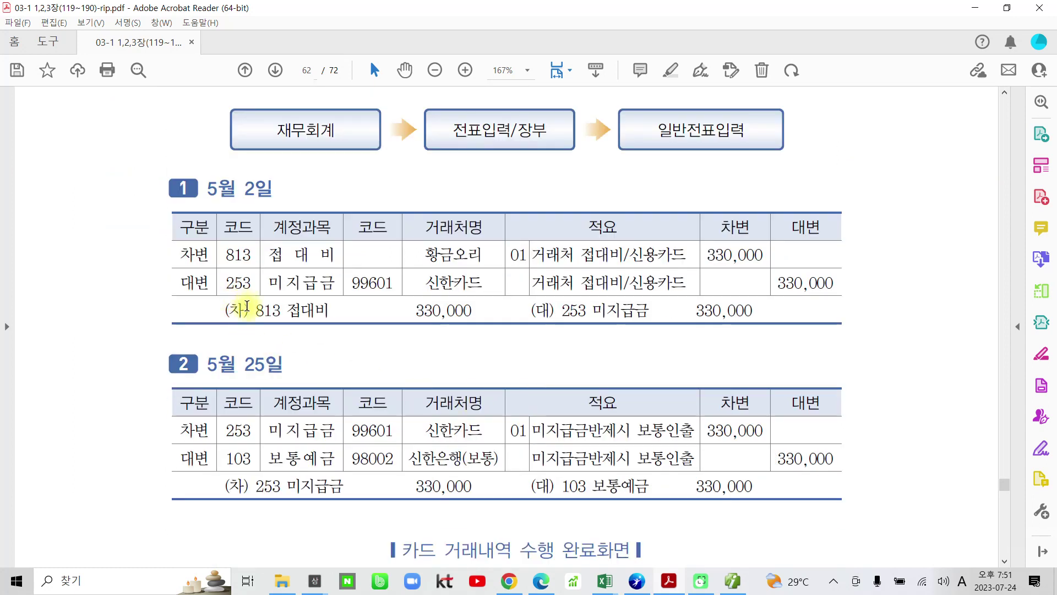
{"action": "left_click_drag", "start_coordinate": [265, 311], "coordinate": [334, 311]}
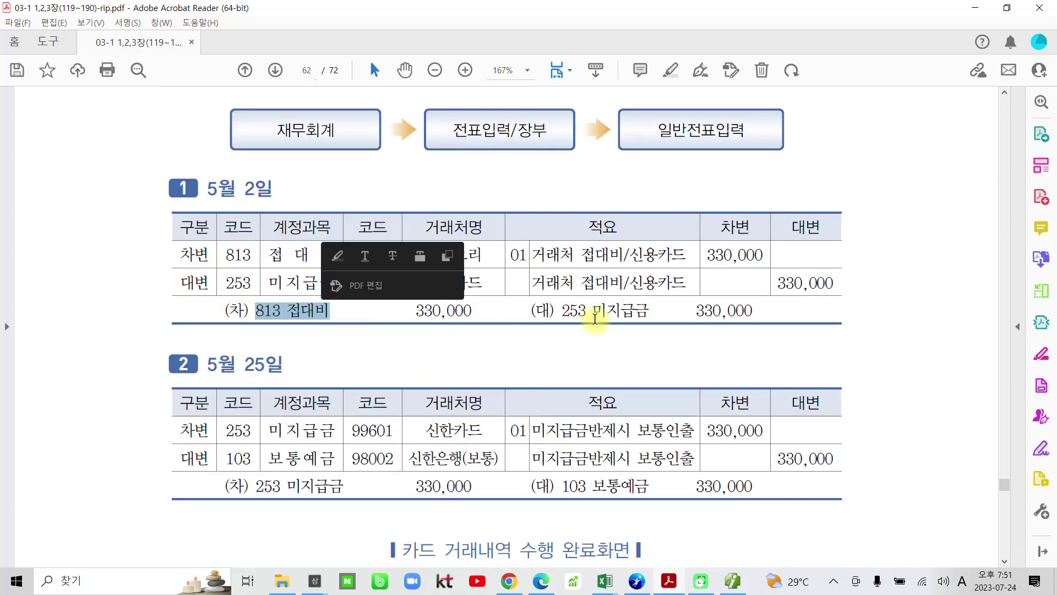
{"action": "left_click_drag", "start_coordinate": [591, 311], "coordinate": [639, 312]}
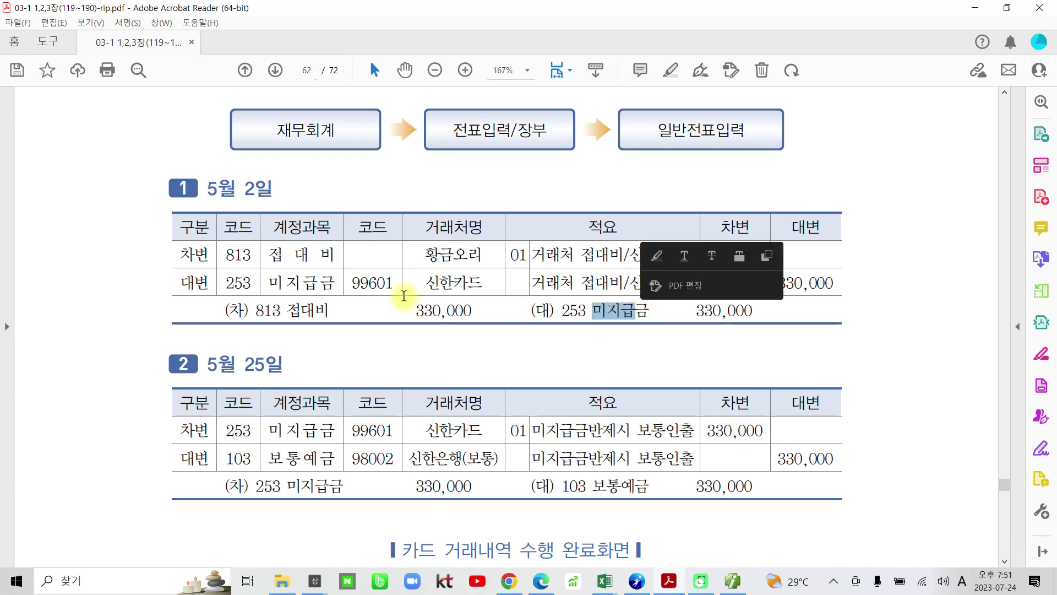
{"action": "left_click_drag", "start_coordinate": [403, 296], "coordinate": [435, 292]}
{"action": "left_click", "coordinate": [435, 291]}
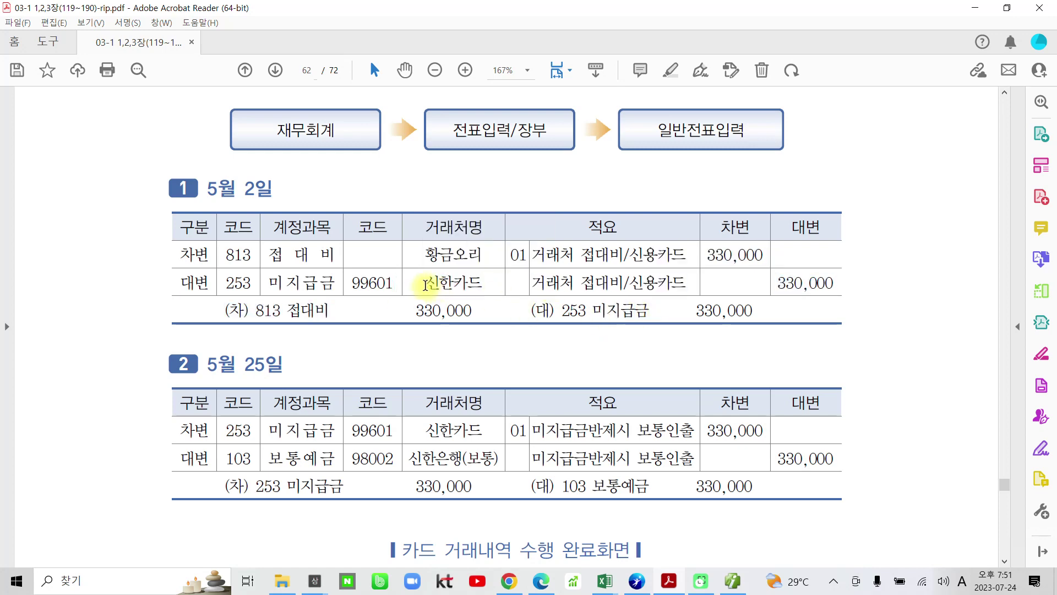
{"action": "left_click", "coordinate": [359, 284]}
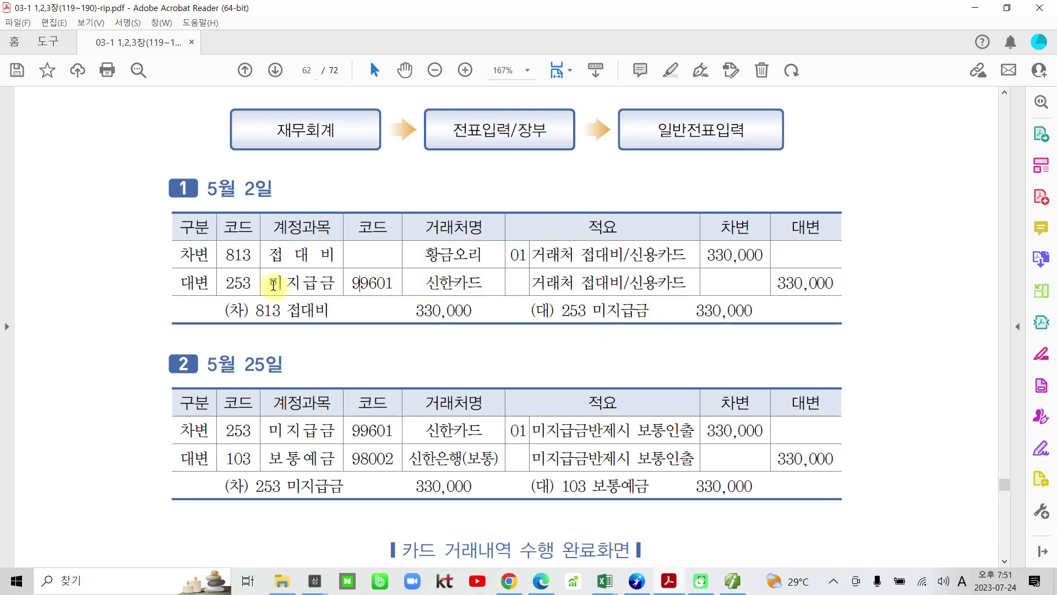
{"action": "left_click_drag", "start_coordinate": [270, 283], "coordinate": [414, 283]}
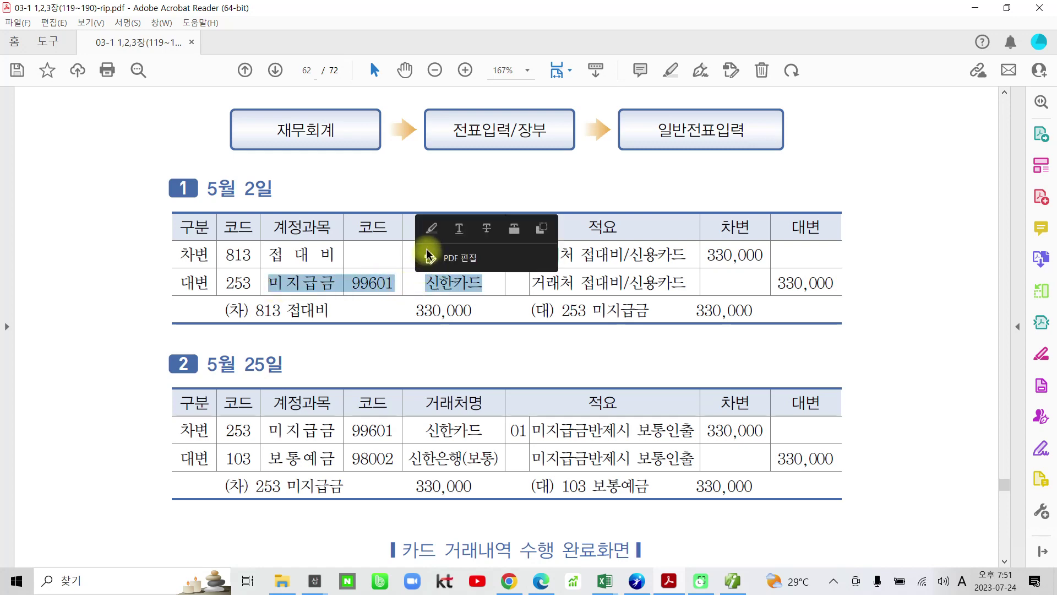
{"action": "left_click", "coordinate": [432, 228]}
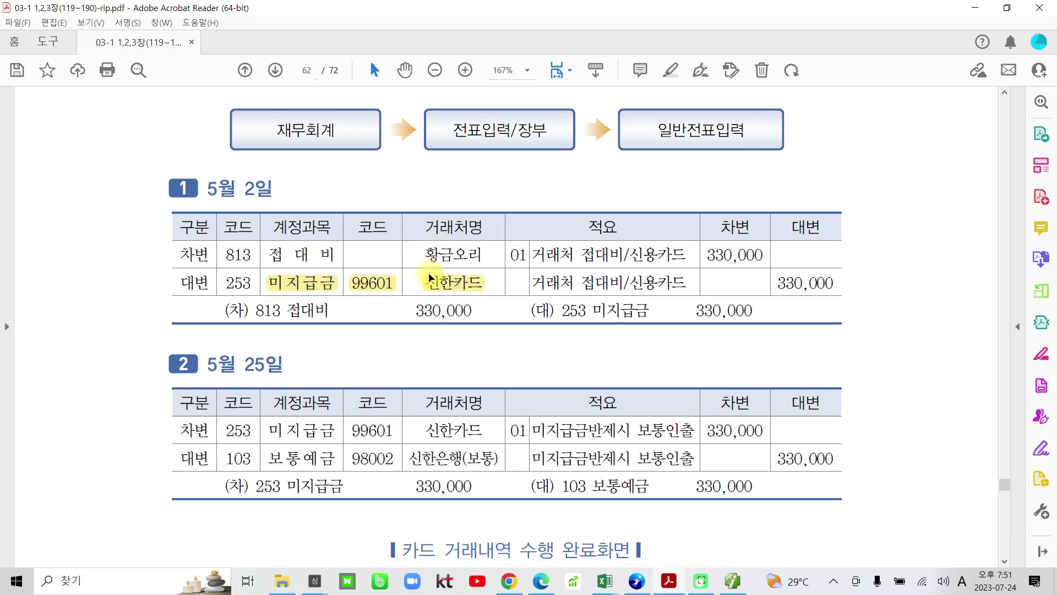
- Check the 5월 25일 entry in the solution and highlight the 거래처 codes 99601 and 98002 in its 차변 and 대변 rows
{"action": "scroll", "coordinate": [404, 405], "scroll_direction": "down", "scroll_amount": 1}
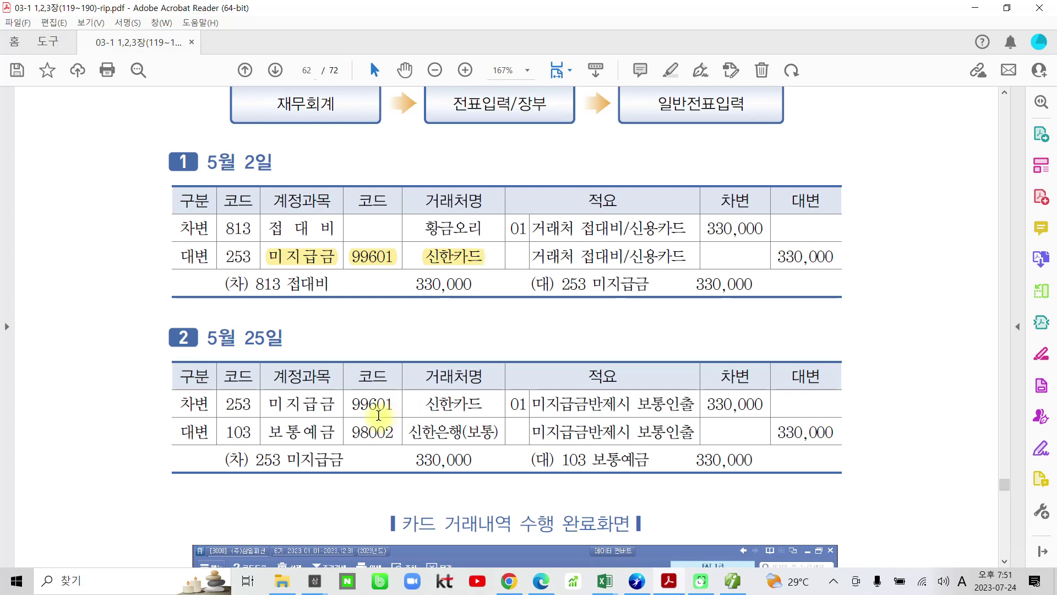
{"action": "left_click_drag", "start_coordinate": [258, 461], "coordinate": [472, 460]}
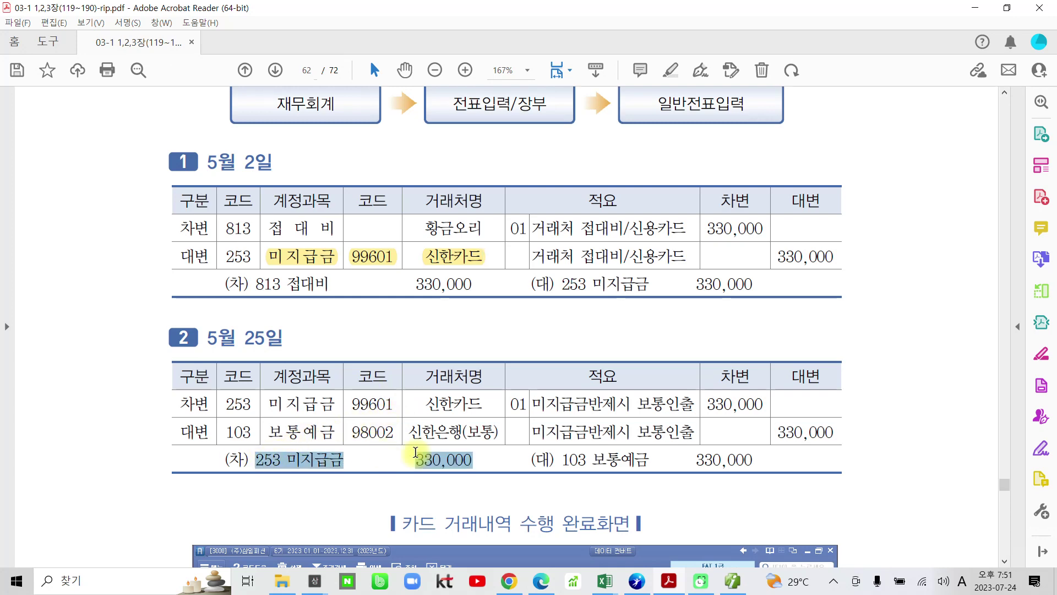
{"action": "left_click", "coordinate": [588, 457]}
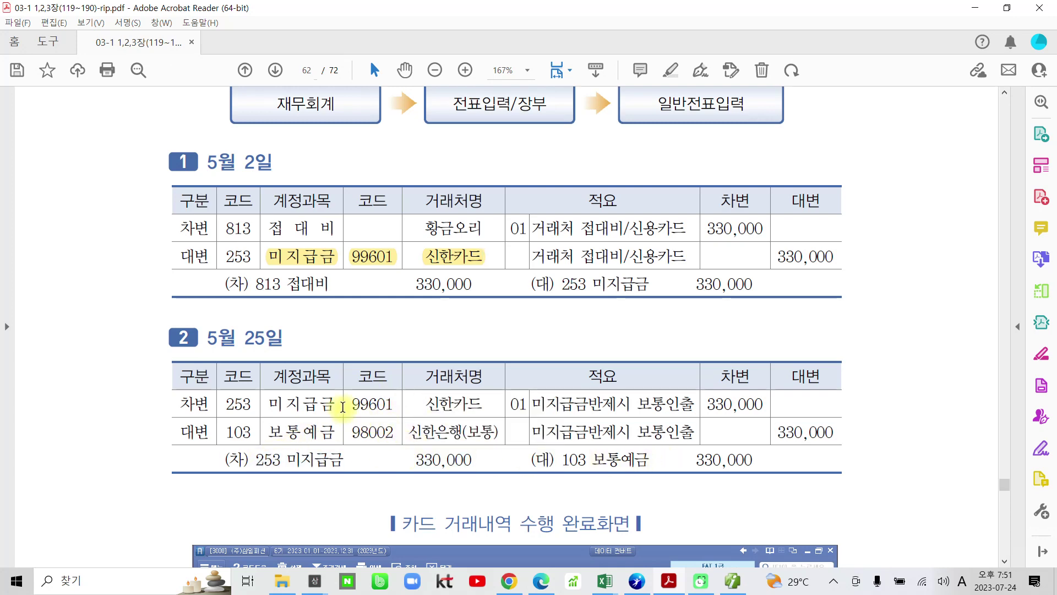
{"action": "left_click_drag", "start_coordinate": [336, 407], "coordinate": [394, 406]}
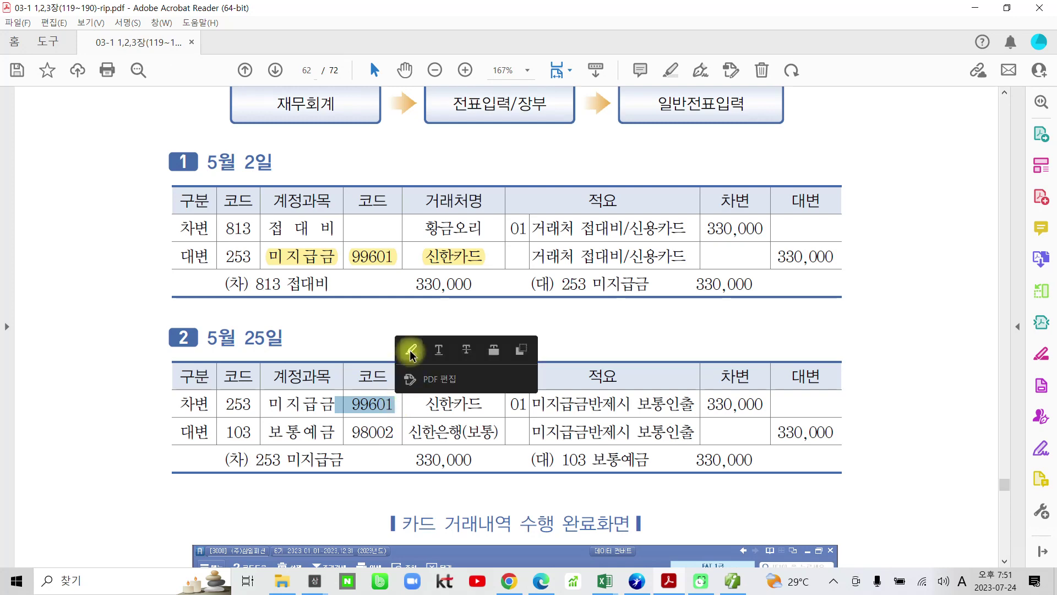
{"action": "left_click", "coordinate": [407, 347]}
{"action": "left_click_drag", "start_coordinate": [337, 431], "coordinate": [394, 433]}
{"action": "left_click", "coordinate": [398, 381]}
- Continue past the 수행 tip to 제4절 어음·수표 관리하기 and highlight the heading 어음 관리하기 under 필요 지식
{"action": "scroll", "coordinate": [431, 469], "scroll_direction": "down", "scroll_amount": 3}
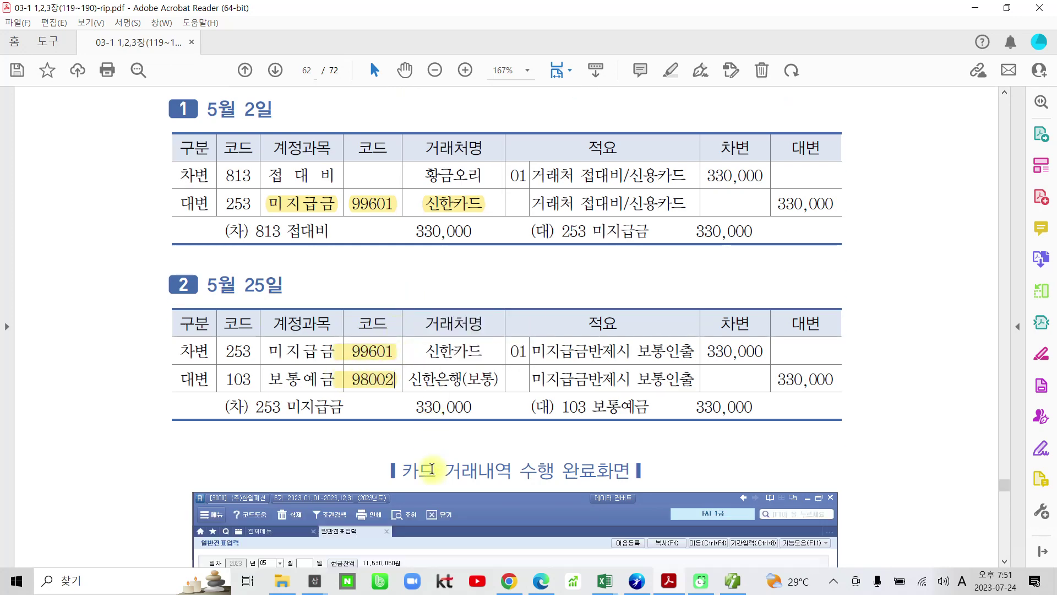
{"action": "scroll", "coordinate": [431, 469], "scroll_direction": "down", "scroll_amount": 6}
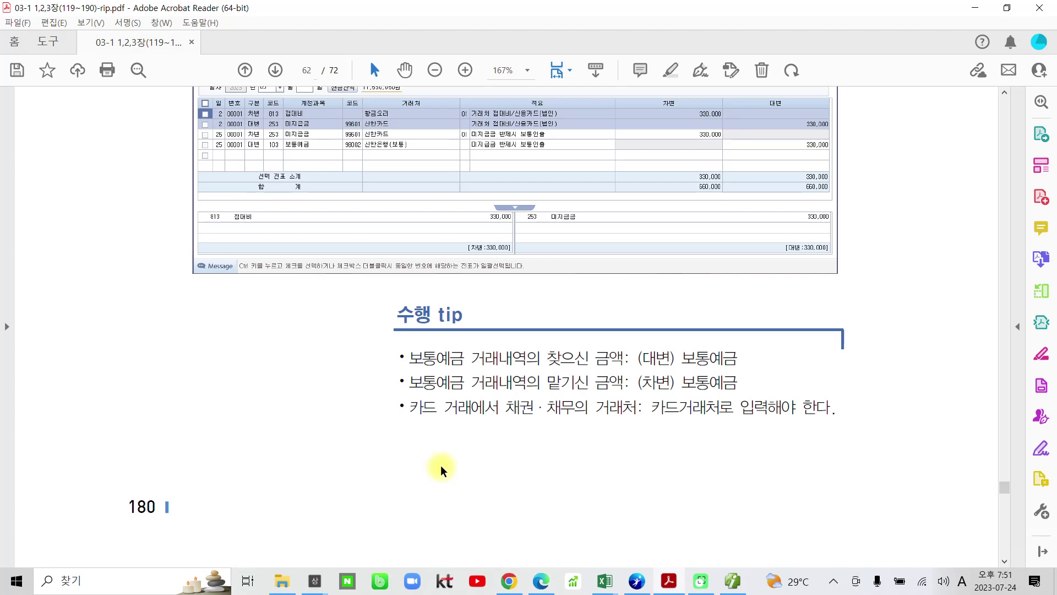
{"action": "scroll", "coordinate": [441, 468], "scroll_direction": "down", "scroll_amount": 2}
{"action": "scroll", "coordinate": [442, 467], "scroll_direction": "down", "scroll_amount": 2}
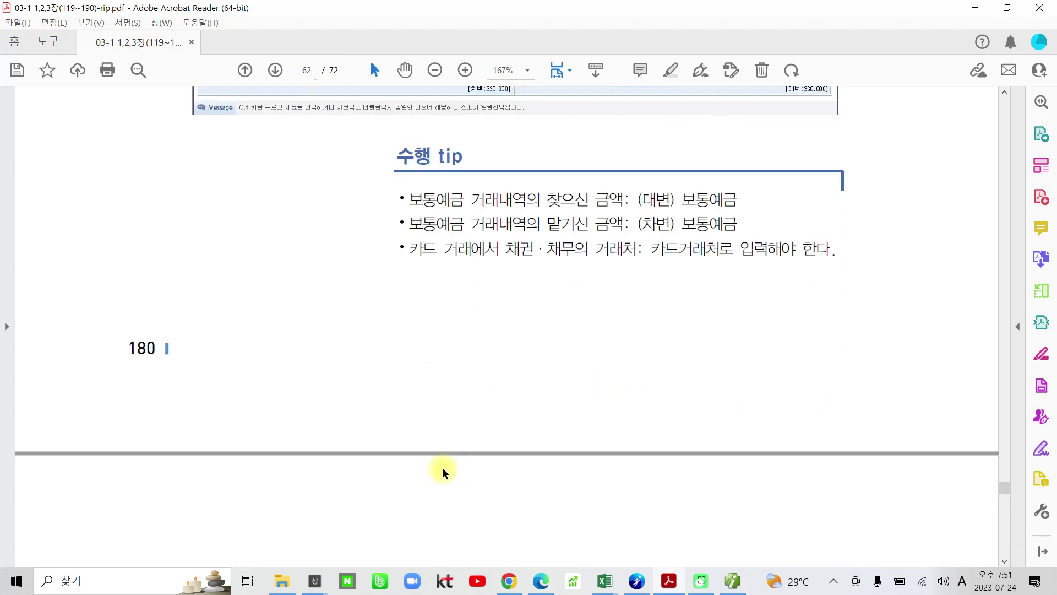
{"action": "scroll", "coordinate": [452, 467], "scroll_direction": "down", "scroll_amount": 9}
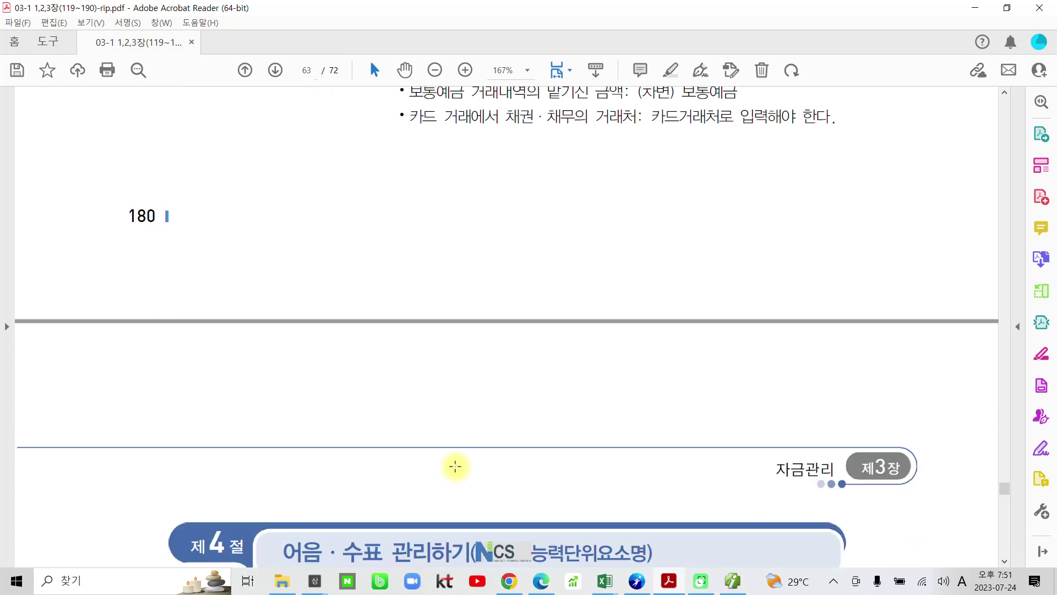
{"action": "scroll", "coordinate": [457, 469], "scroll_direction": "up", "scroll_amount": 1}
{"action": "scroll", "coordinate": [459, 471], "scroll_direction": "down", "scroll_amount": 4}
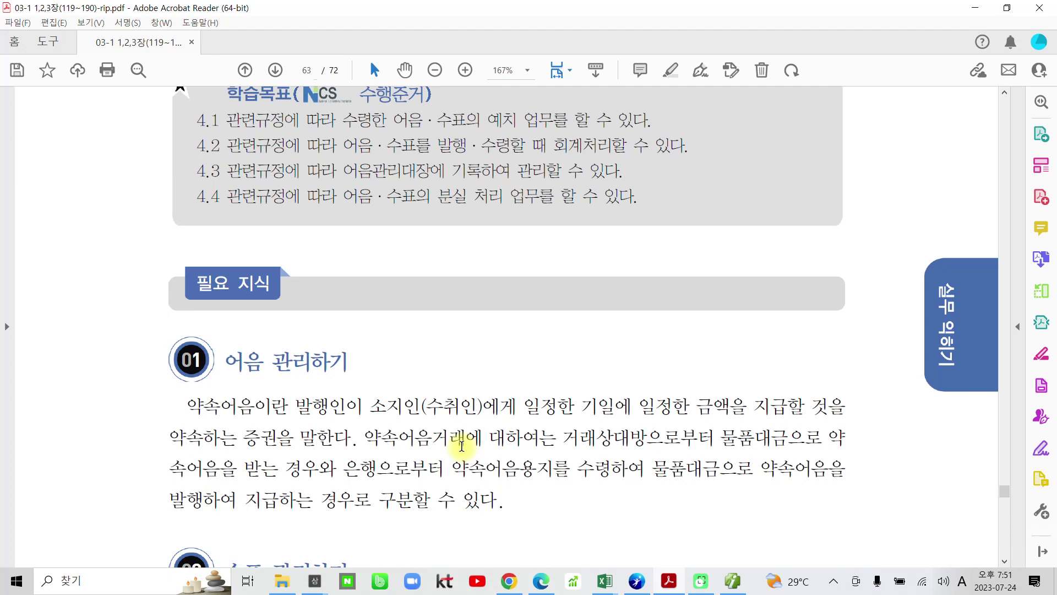
{"action": "scroll", "coordinate": [262, 378], "scroll_direction": "down", "scroll_amount": 2}
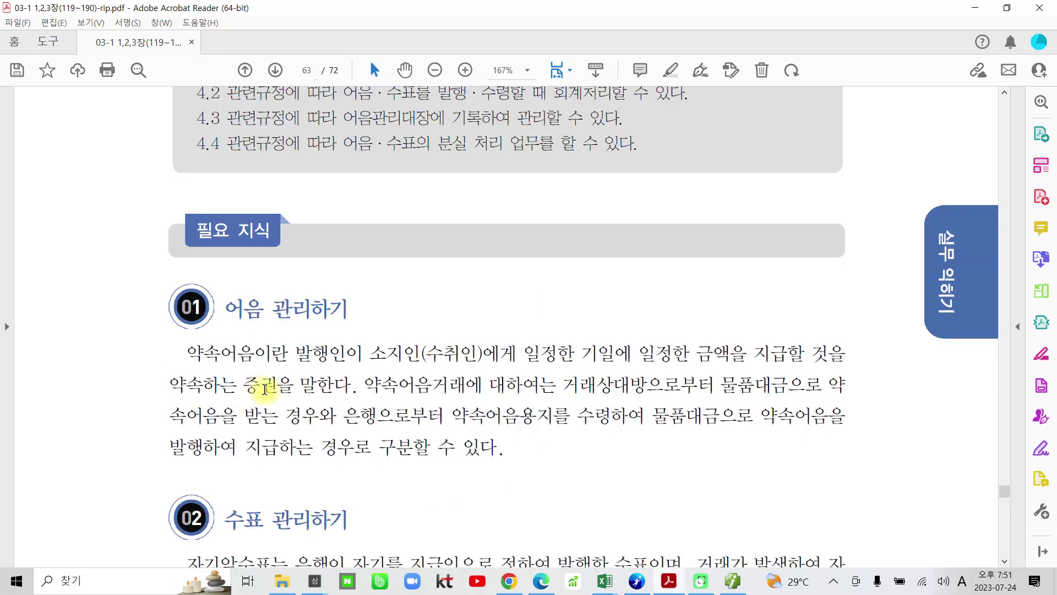
{"action": "left_click_drag", "start_coordinate": [222, 229], "coordinate": [350, 230]}
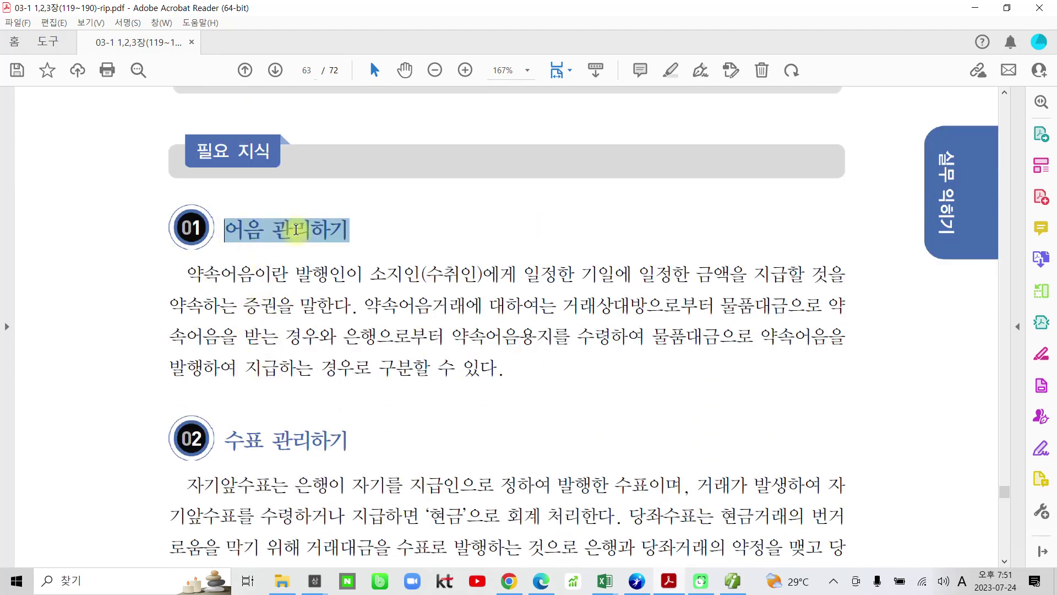
{"action": "left_click", "coordinate": [326, 176]}
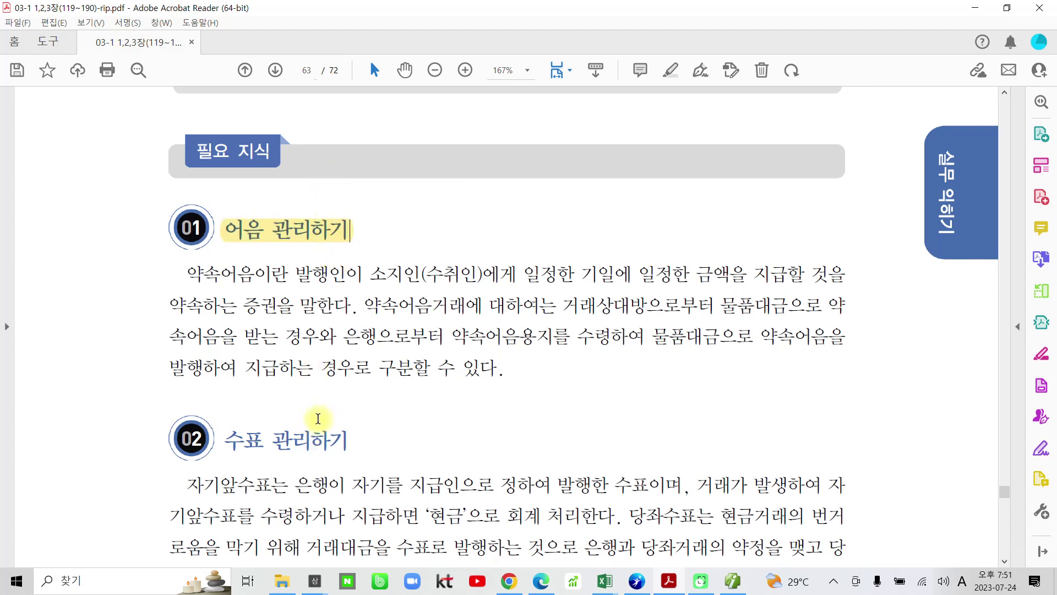
- Read the 어음 관리하기 and 수표 관리하기 explanations in the 필요 지식 section
{"action": "scroll", "coordinate": [318, 419], "scroll_direction": "down", "scroll_amount": 1}
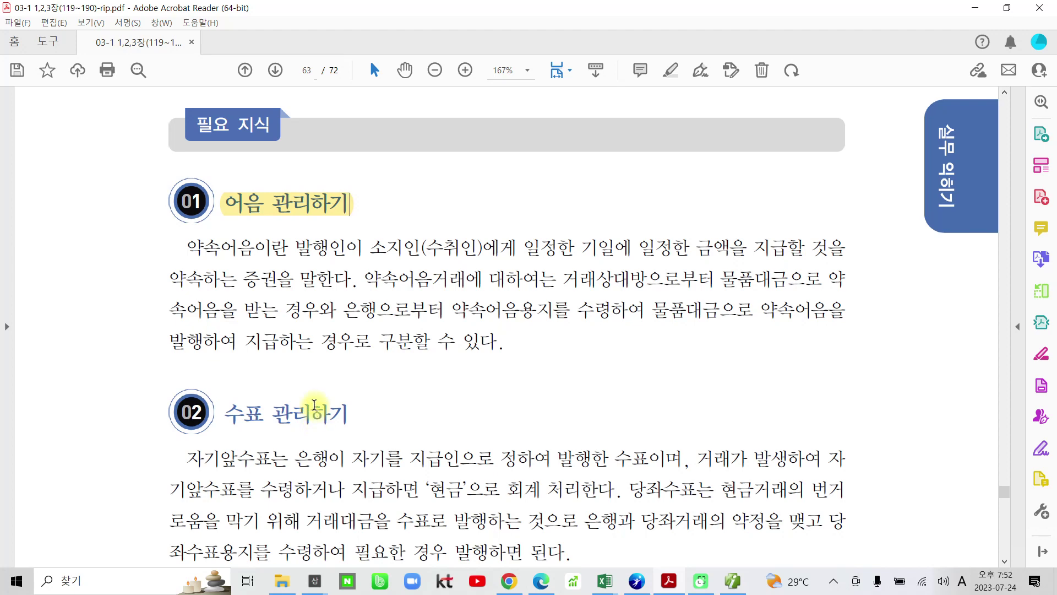
{"action": "scroll", "coordinate": [313, 405], "scroll_direction": "down", "scroll_amount": 1}
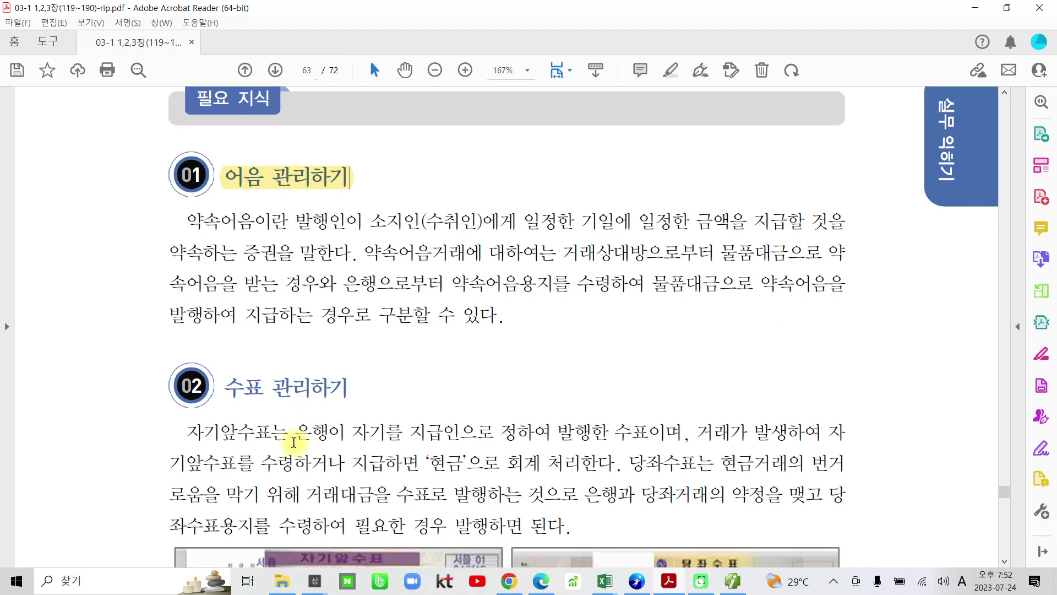
{"action": "scroll", "coordinate": [297, 439], "scroll_direction": "down", "scroll_amount": 1}
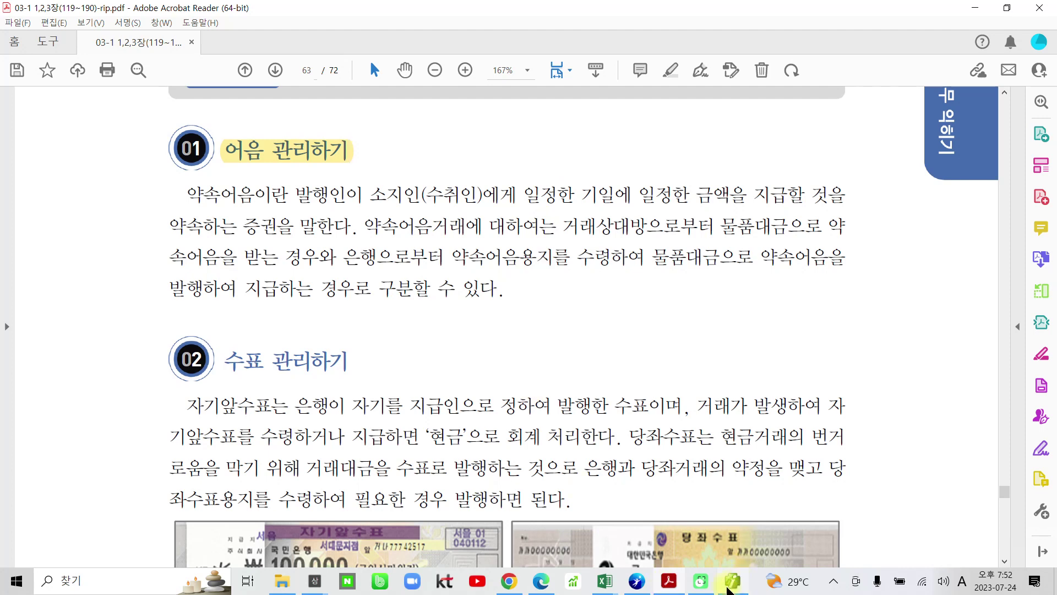
{"action": "mouse_move", "coordinate": [667, 587]}
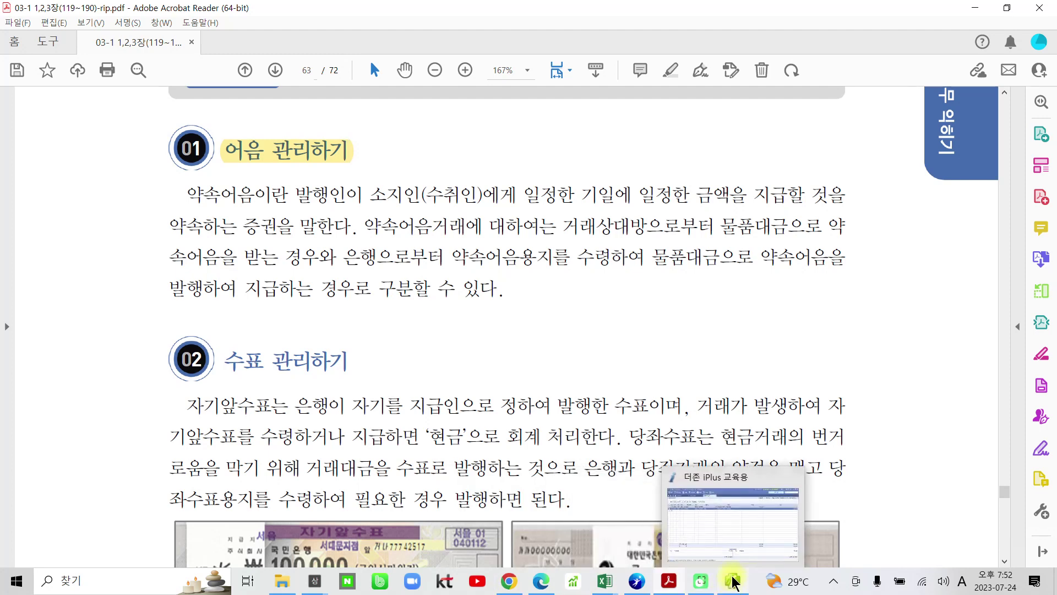
{"action": "mouse_move", "coordinate": [593, 587]}
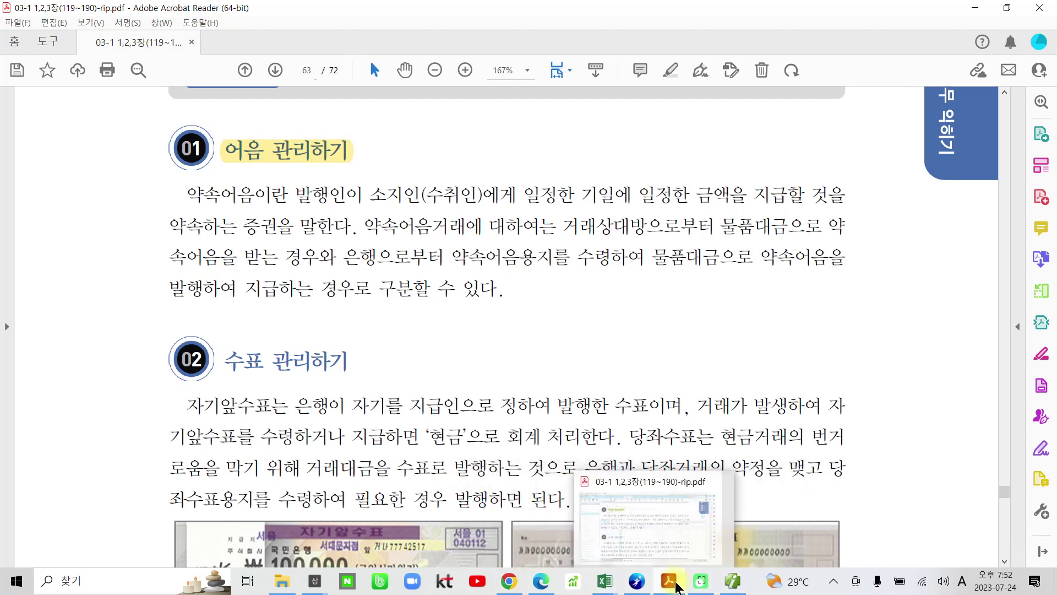